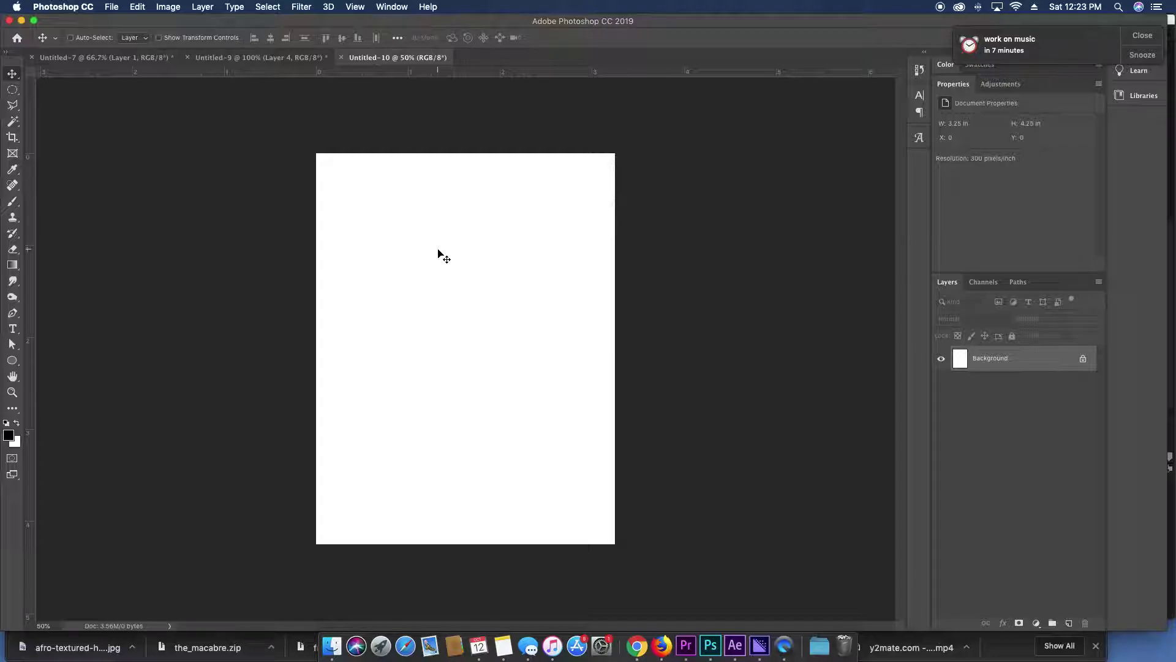
Fill the blank page with a light lavender (#e8b1ff) background colour.
left_click(1146, 46)
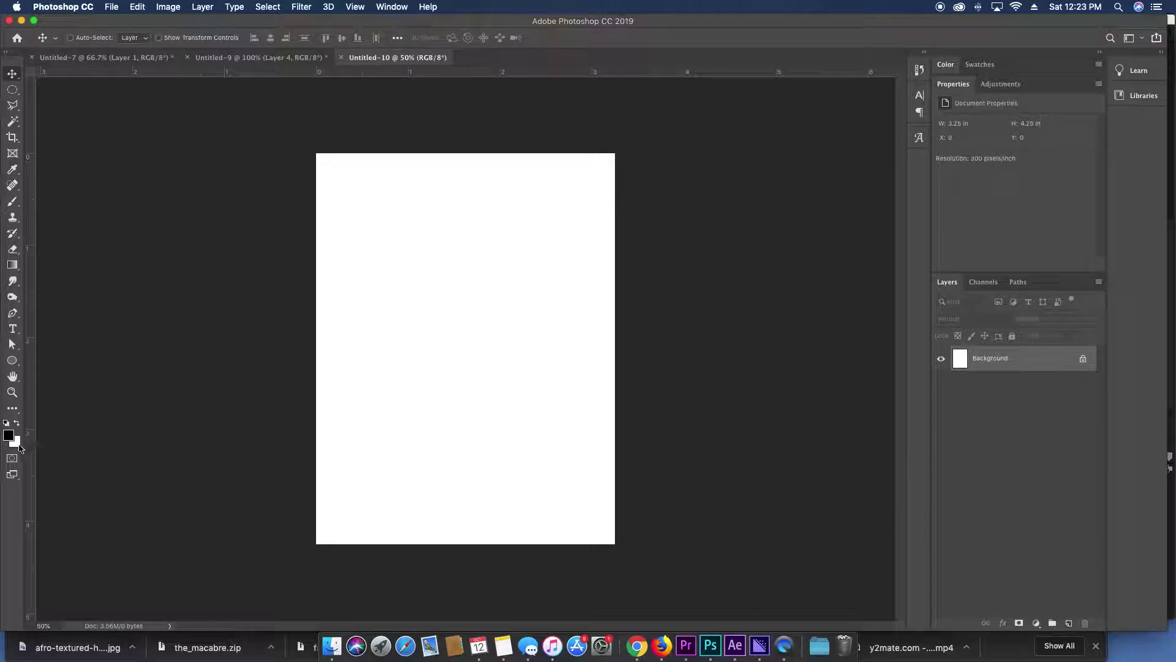
left_click(19, 446)
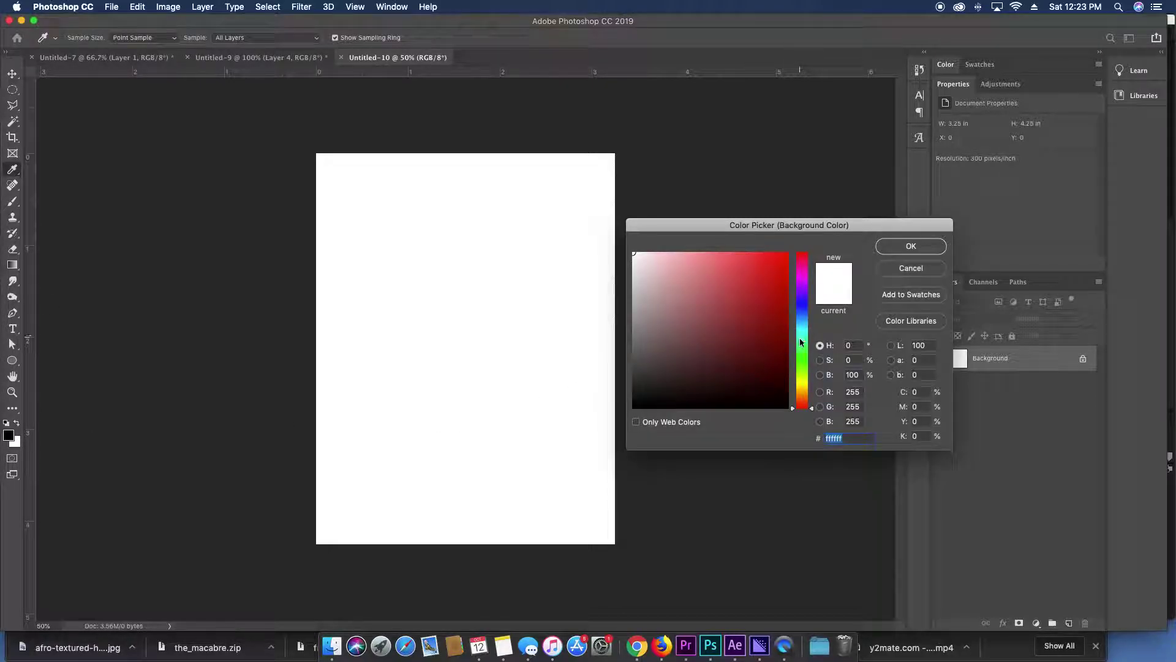
left_click_drag(800, 341, 803, 386)
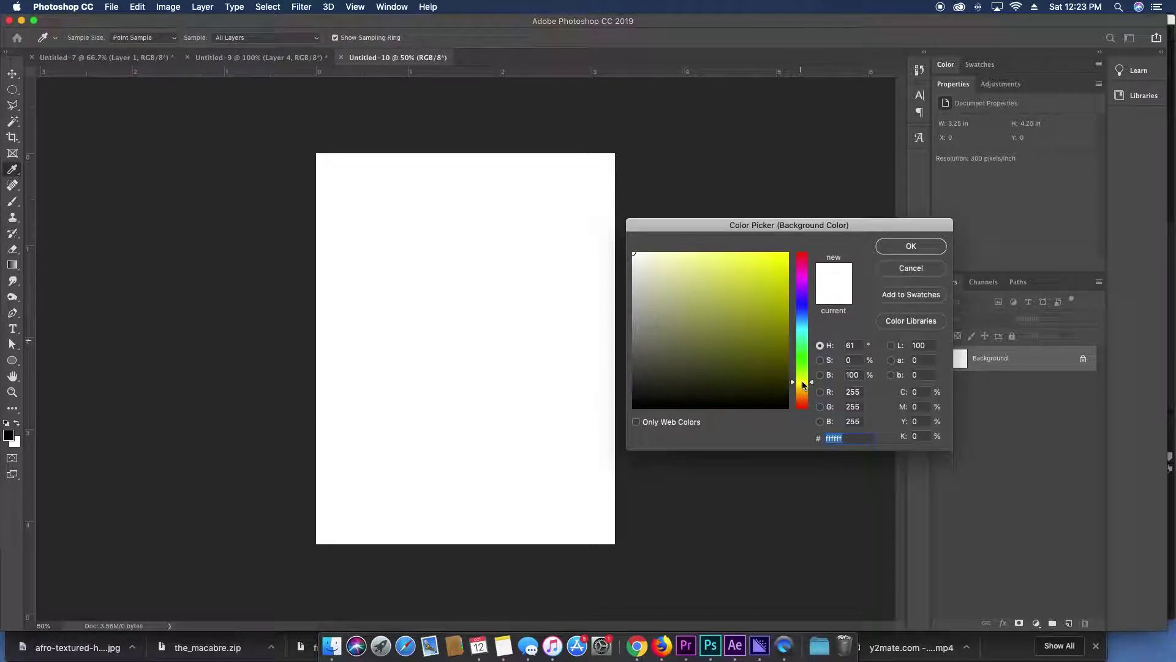
left_click_drag(738, 294, 721, 252)
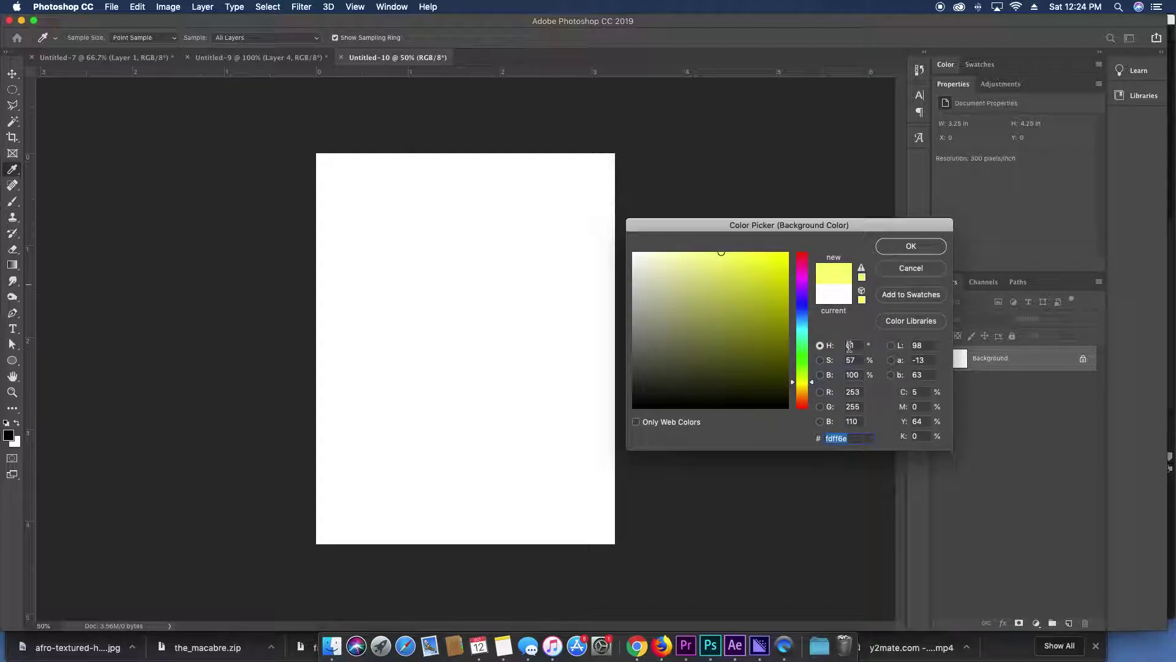
mouse_move(801, 381)
left_mouse_down()
mouse_move(799, 288)
mouse_move(680, 236)
left_mouse_up()
key("Return")
key("super+BackSpace")
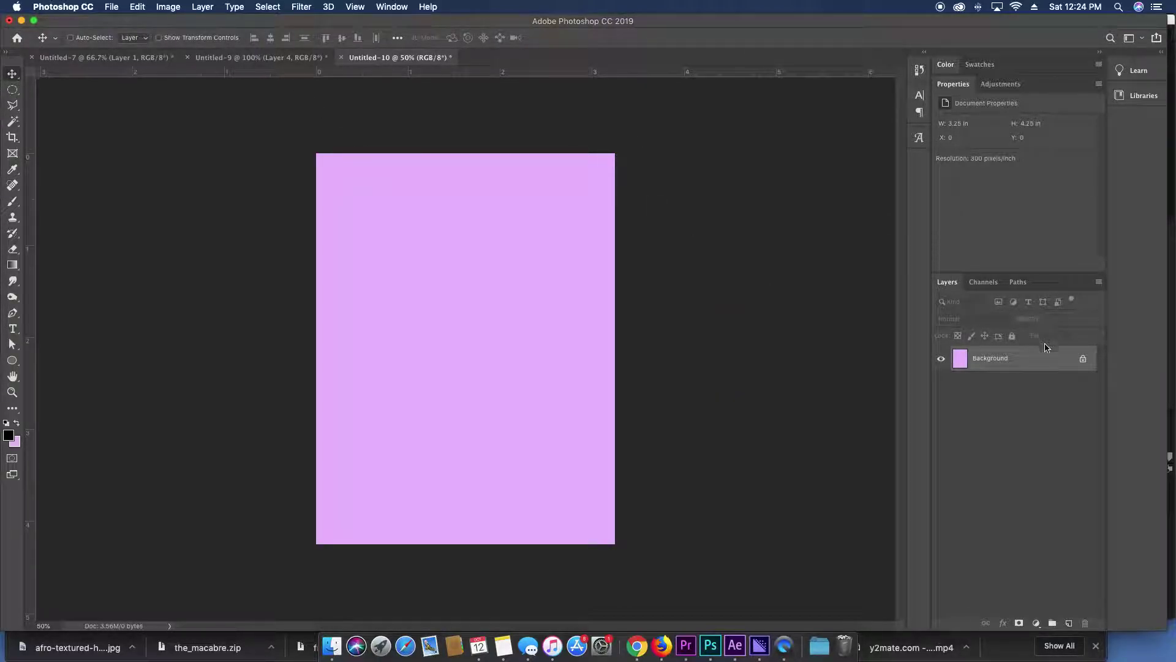
Convert the Background to Layer 0 and add a linear light-to-deep-purple Gradient Overlay.
double_click(1044, 360)
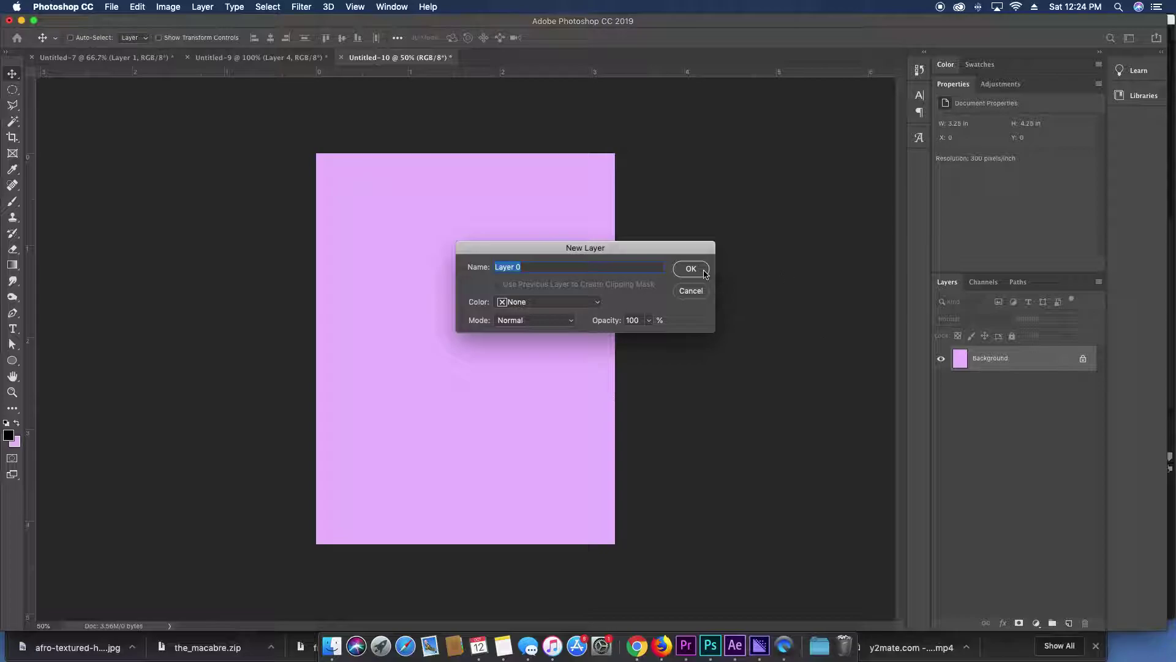
left_click(691, 270)
double_click(1037, 366)
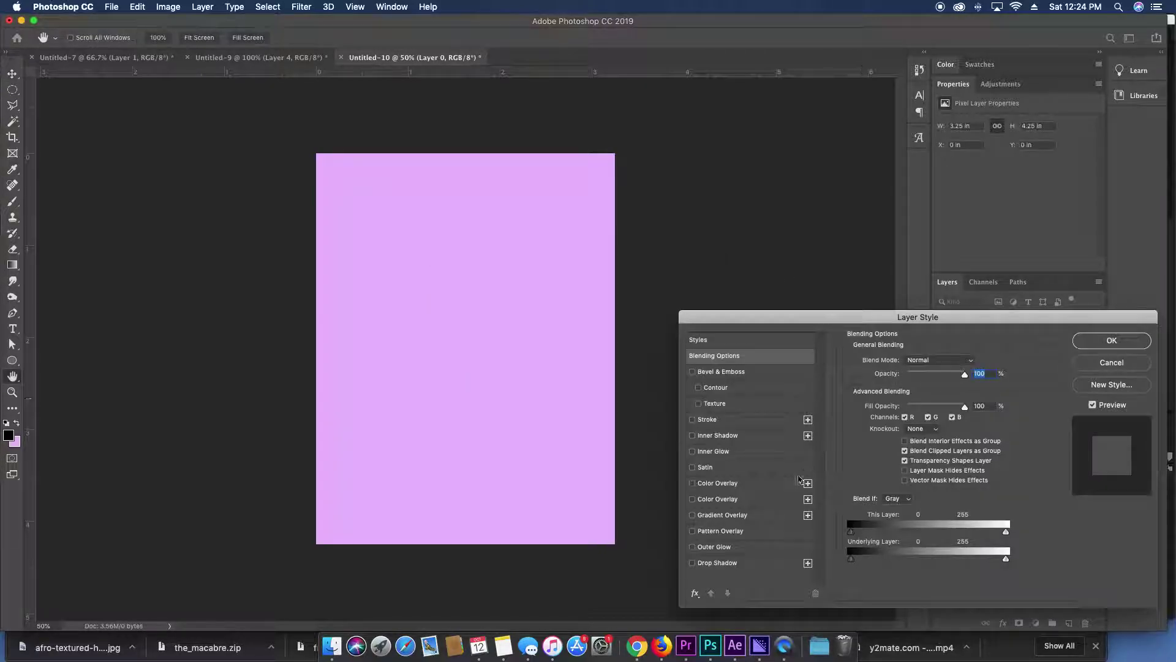
left_click(754, 517)
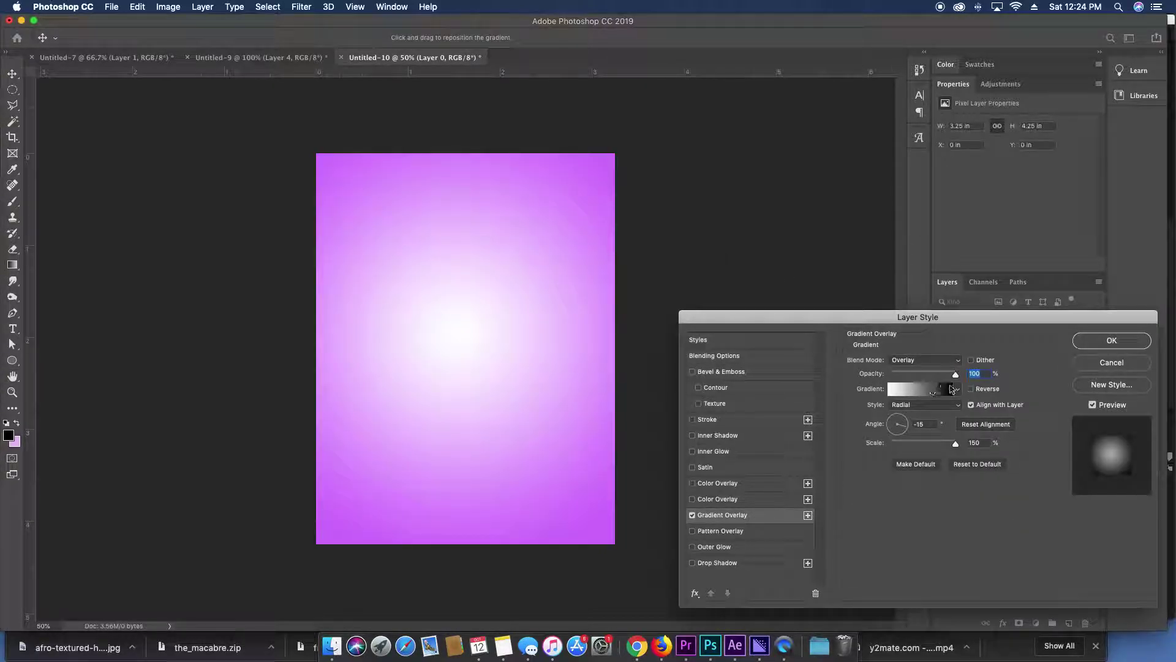
left_click(943, 404)
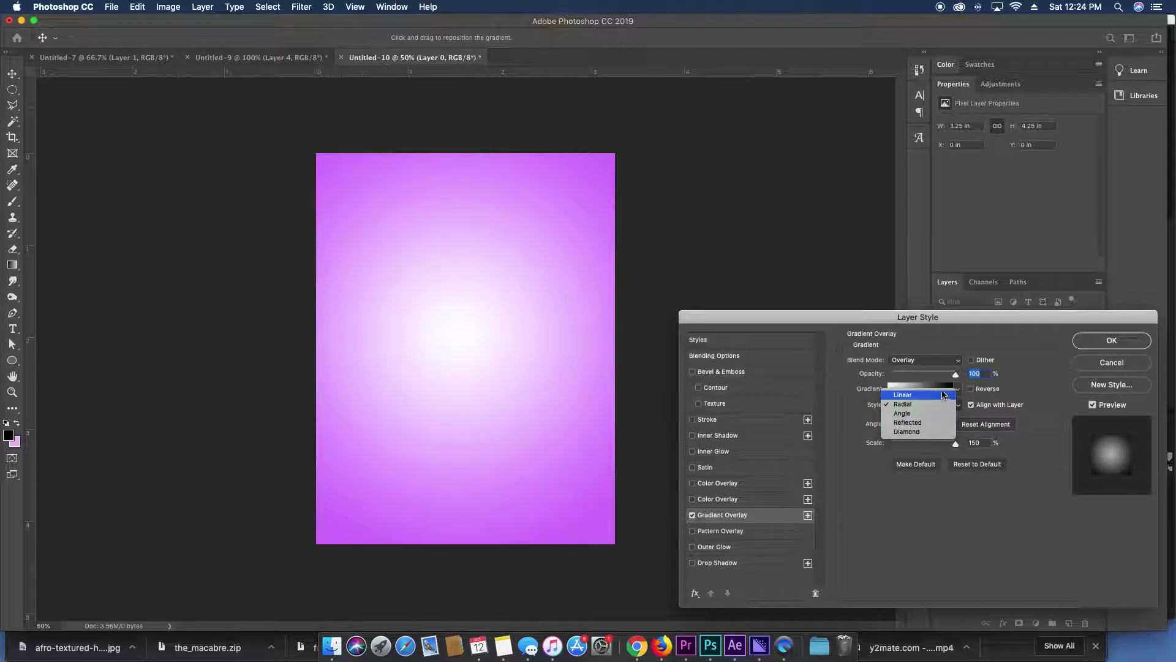
left_click(943, 395)
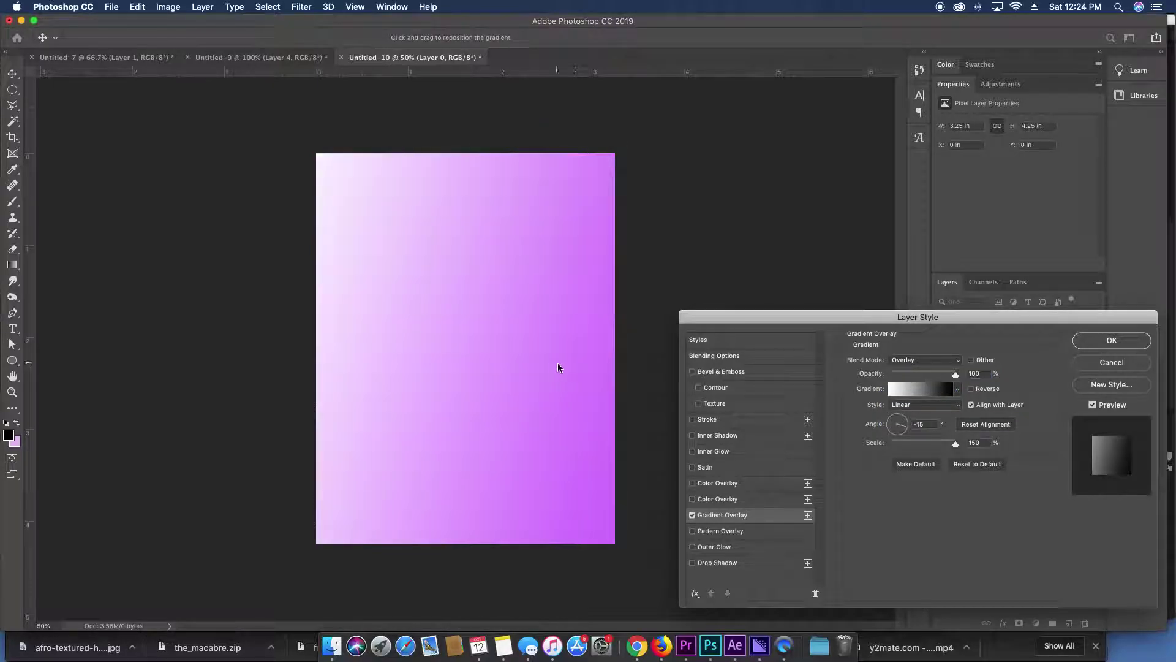
left_click_drag(525, 366, 490, 365)
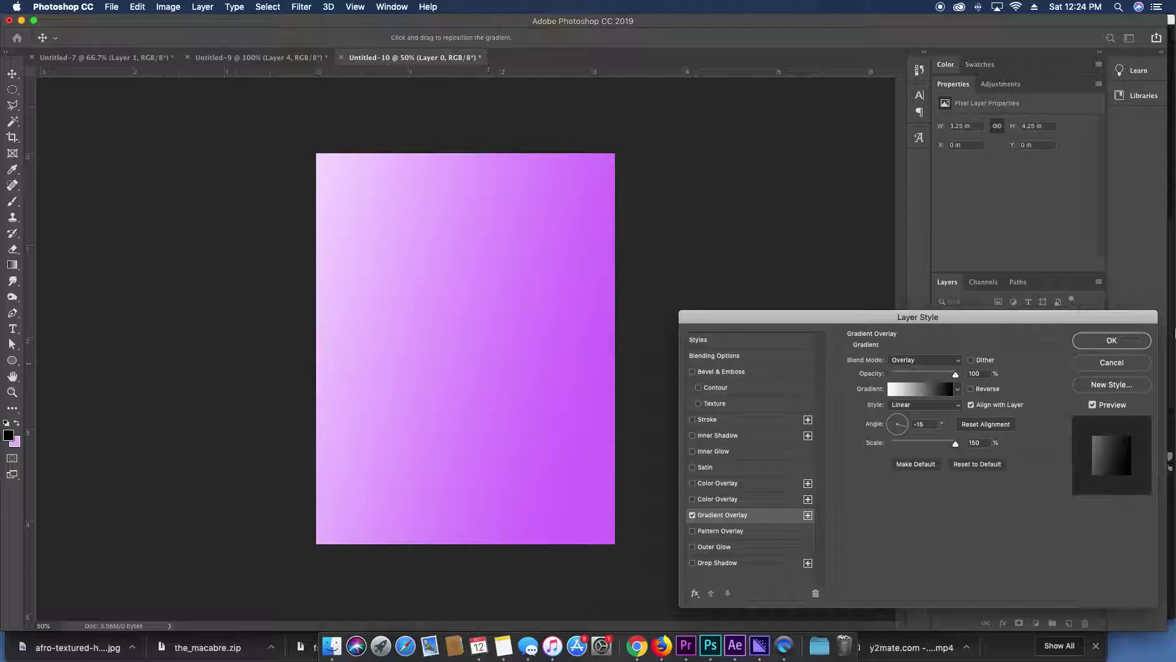
left_click(1121, 340)
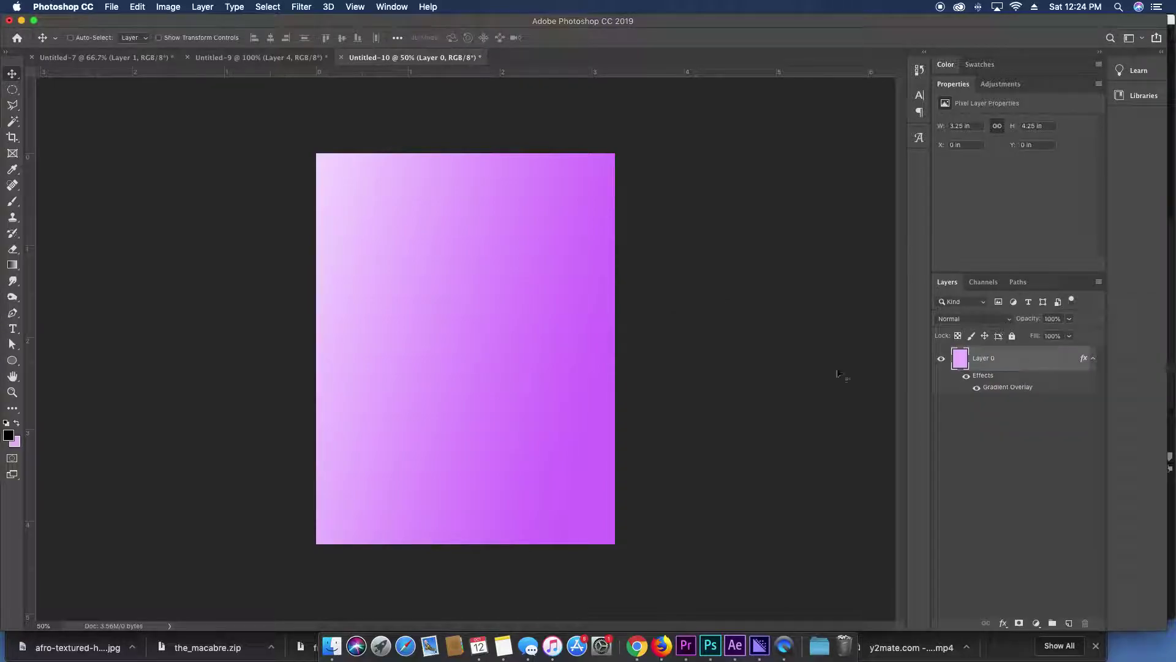
Bring the purple-nails photo from Untitled-9 into the flyer and enlarge it to fill the page.
left_click(235, 57)
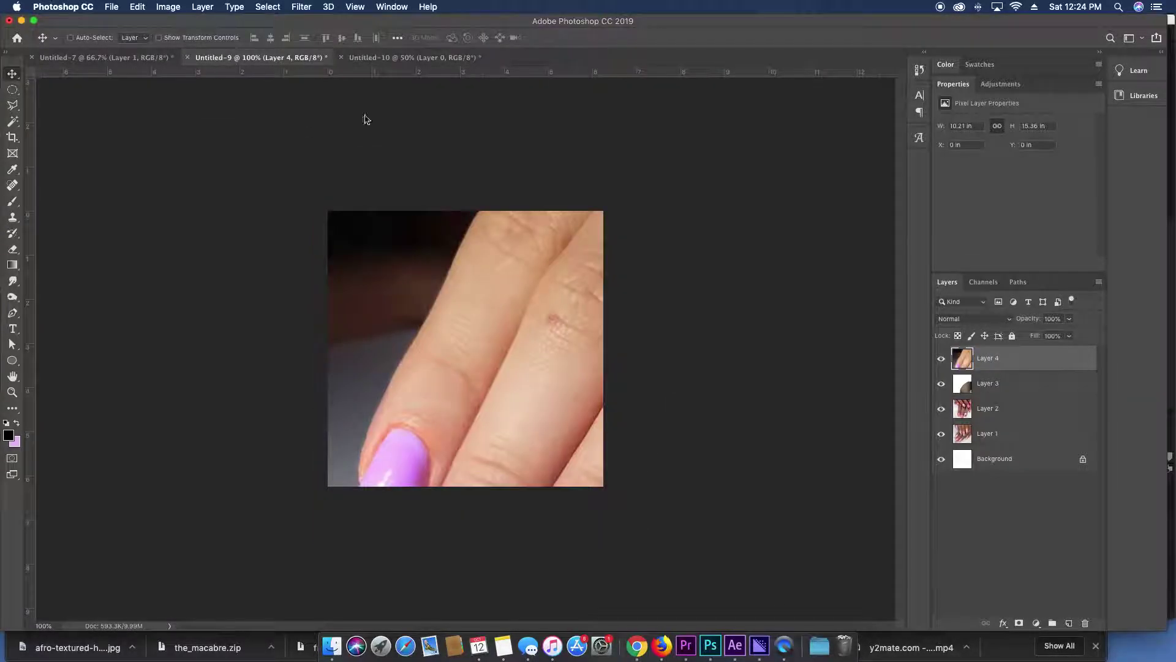
left_click_drag(524, 415, 551, 323)
key("super+t")
left_click_drag(390, 219, 314, 105)
key("Return")
mouse_move(477, 362)
left_mouse_down()
mouse_move(477, 352)
mouse_move(481, 370)
left_mouse_up()
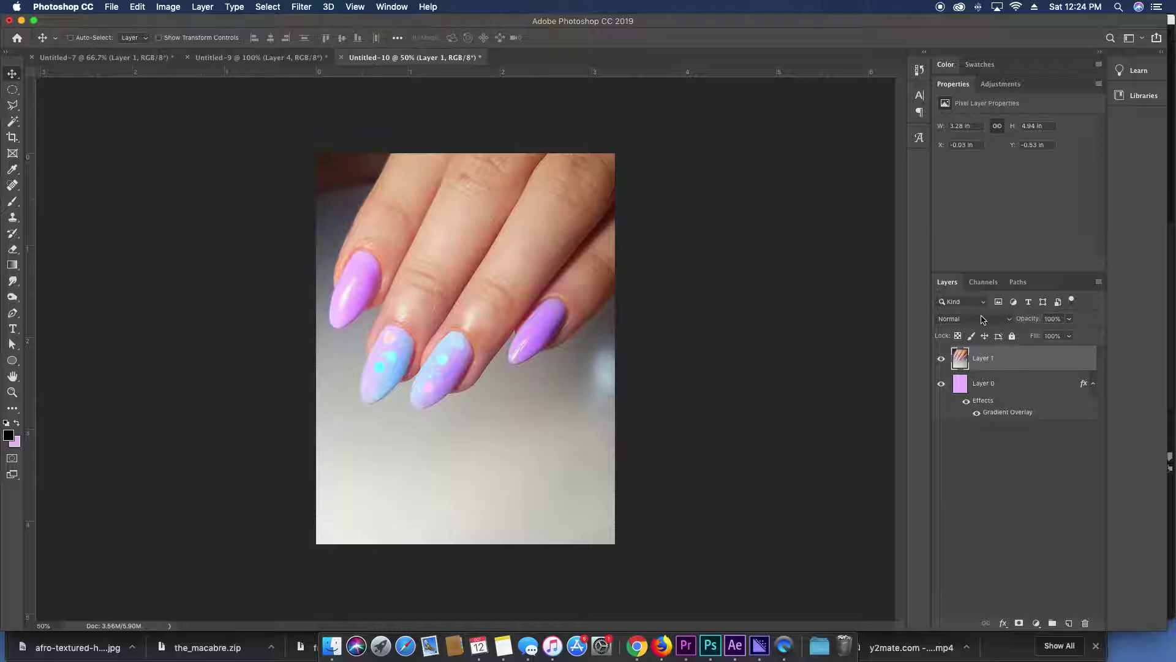
Copy Layers 1–3 from Untitled-9 into the flyer.
left_click(260, 57)
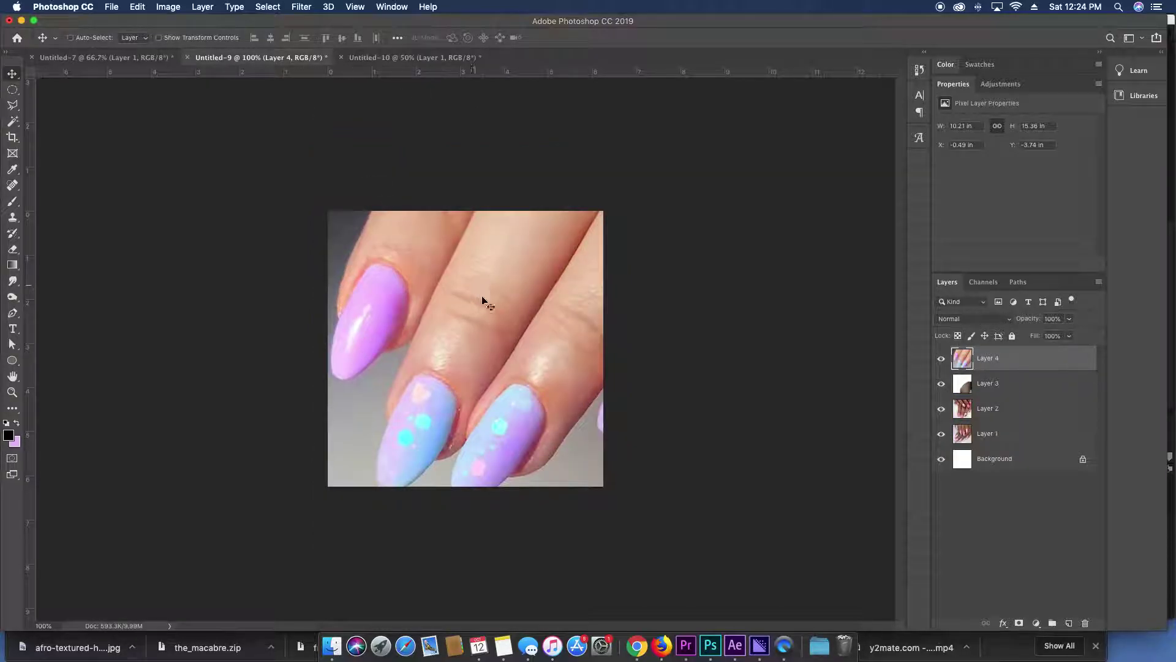
left_click(941, 361)
left_click(991, 385)
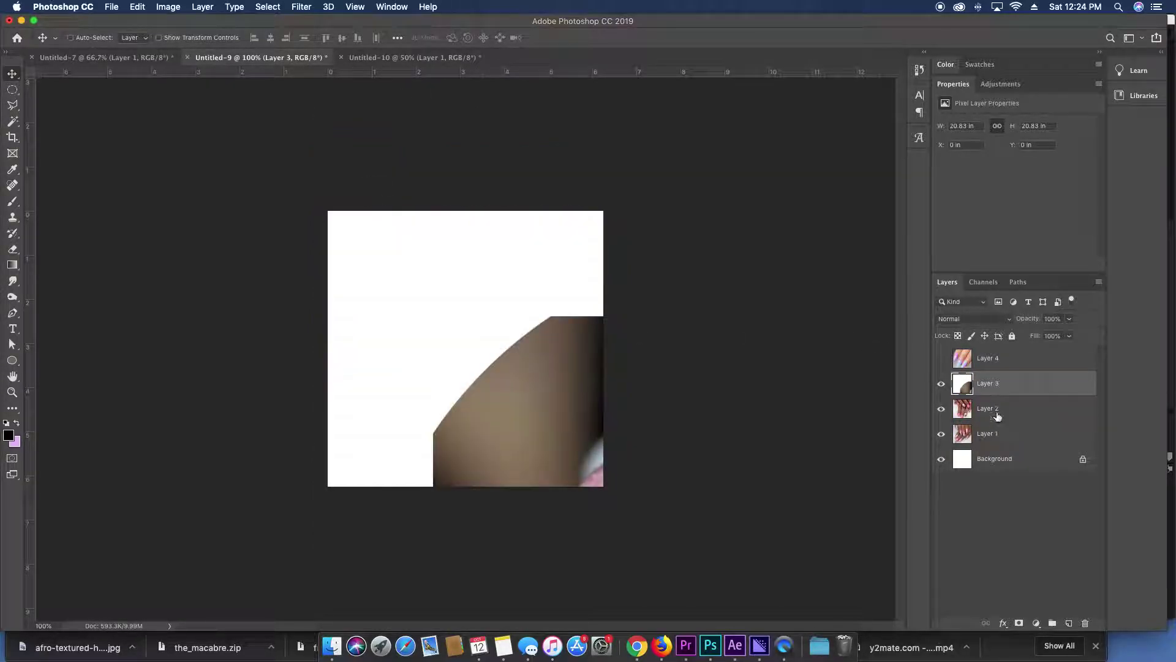
left_click(996, 410, "shift")
left_click(1000, 435, "shift")
left_click_drag(525, 323, 469, 350)
key("super+t")
Shrink the glitter-nails photo (Layer 4) and place it at the lower middle.
key("Return")
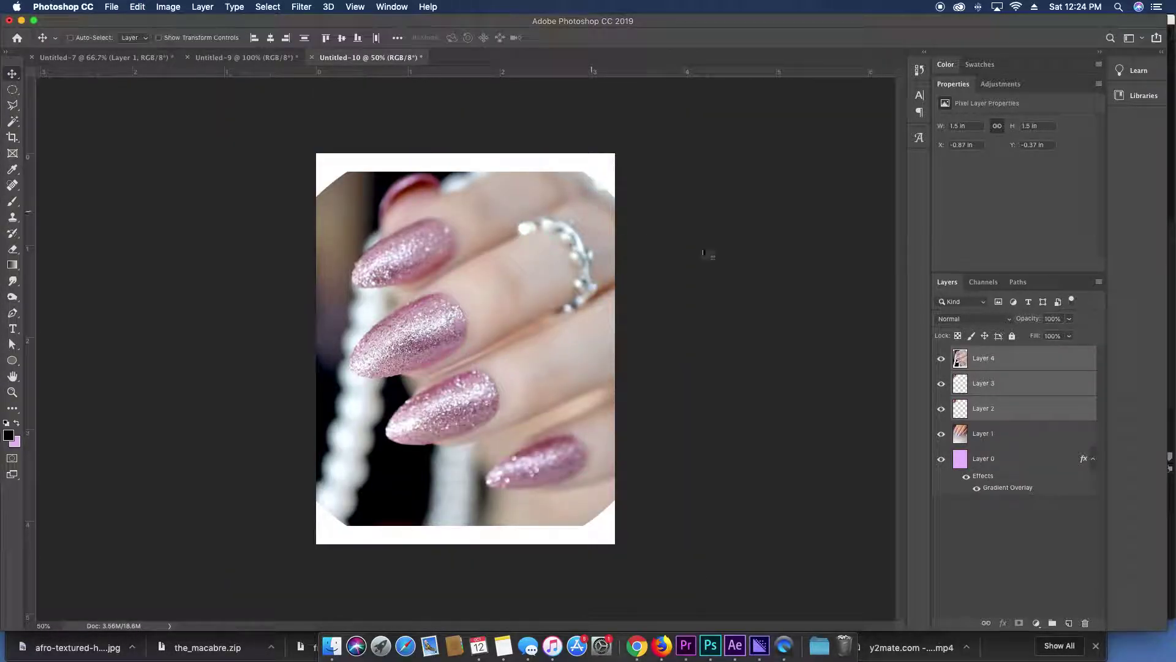
left_click(1003, 393, "super")
left_click(1004, 409, "super")
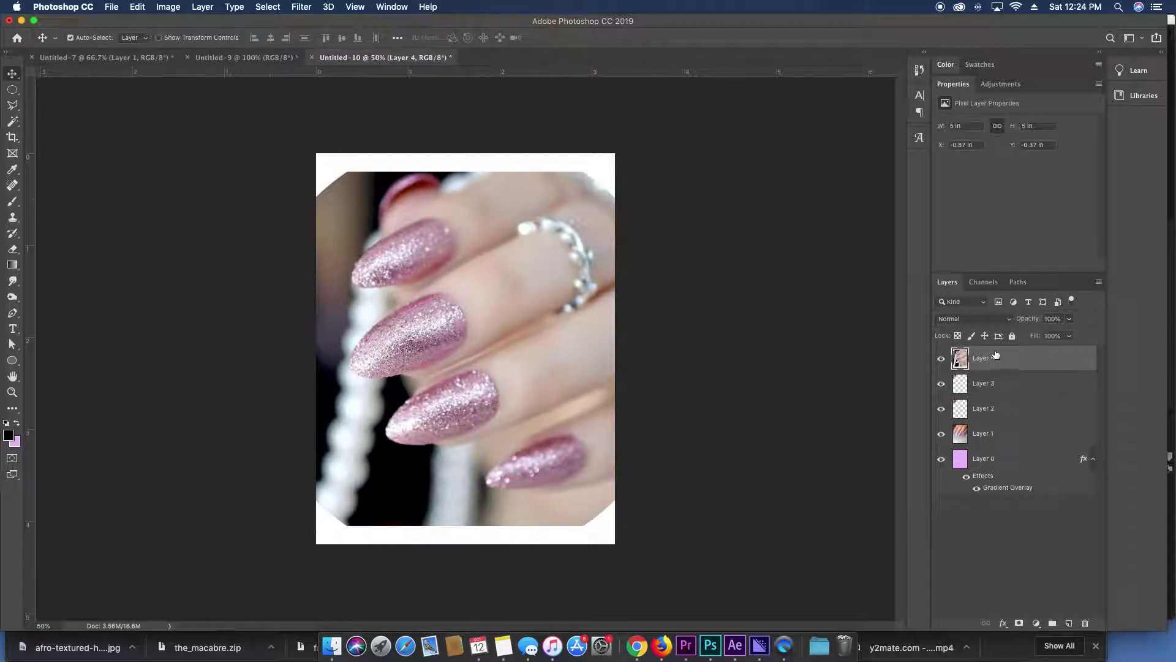
key("super+t")
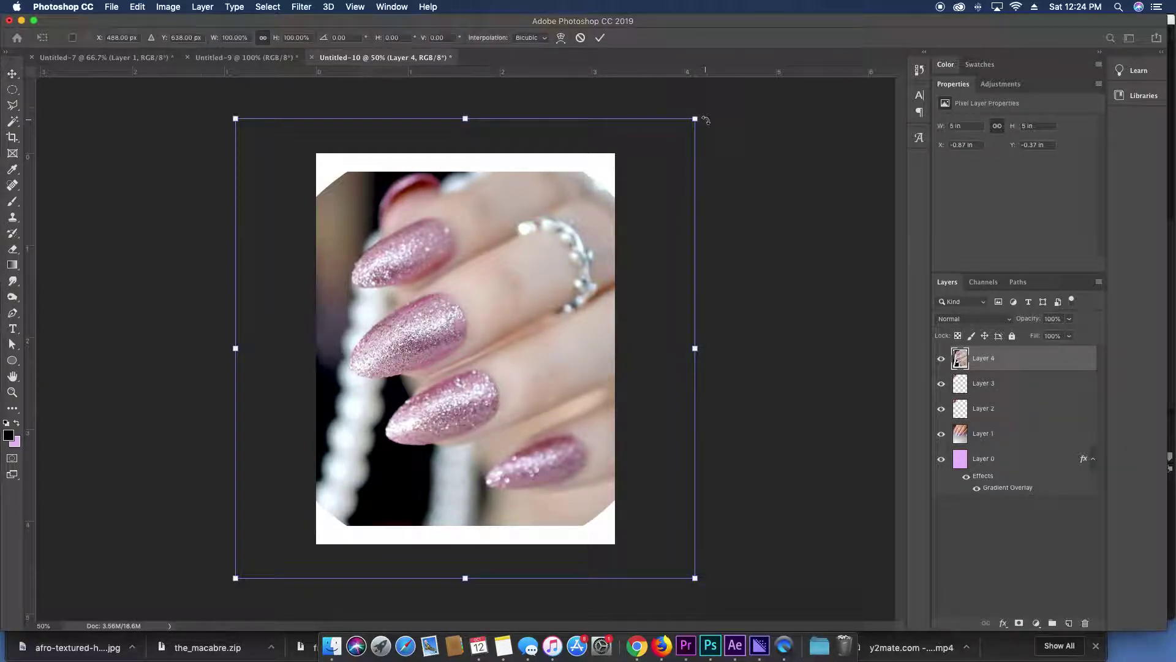
left_click_drag(705, 119, 317, 340)
left_click_drag(326, 482, 481, 454)
key("Return")
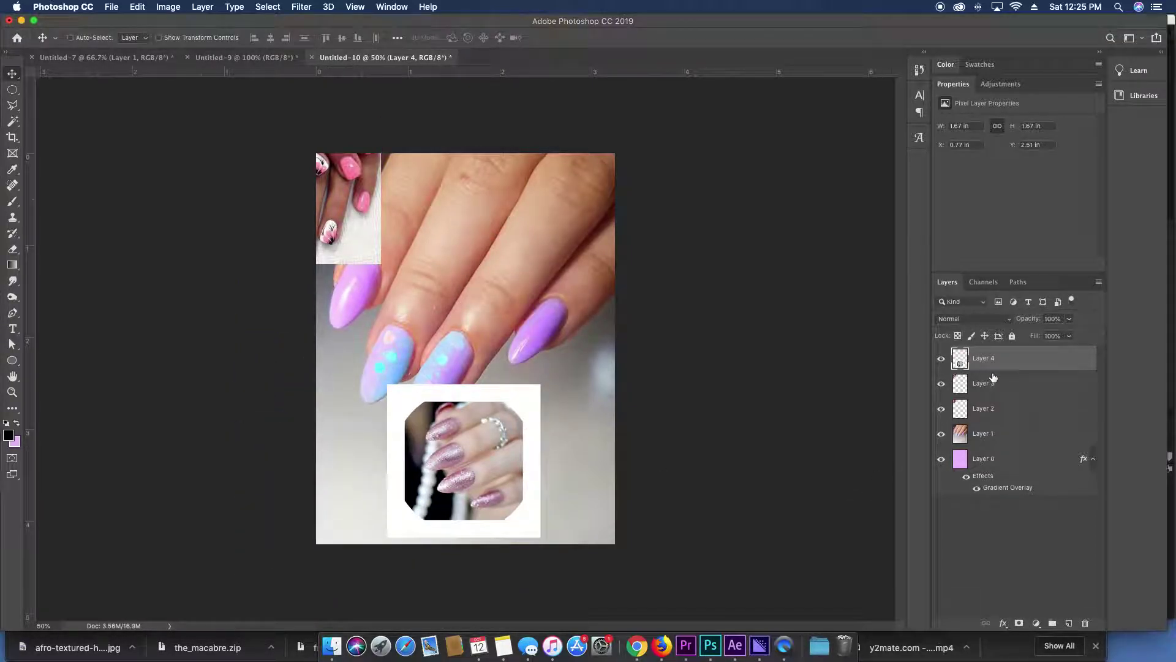
Move the flower-nails and pink-nails photos into the bottom row and enlarge Layer 2.
left_click(986, 383)
left_click_drag(368, 228, 368, 475)
left_click_drag(344, 210, 633, 466)
key("ctrl+t")
left_click_drag(678, 524, 694, 538)
key("Return")
Shrink the whole bottom photo row and nudge it up and to the right.
left_click(360, 440, "shift")
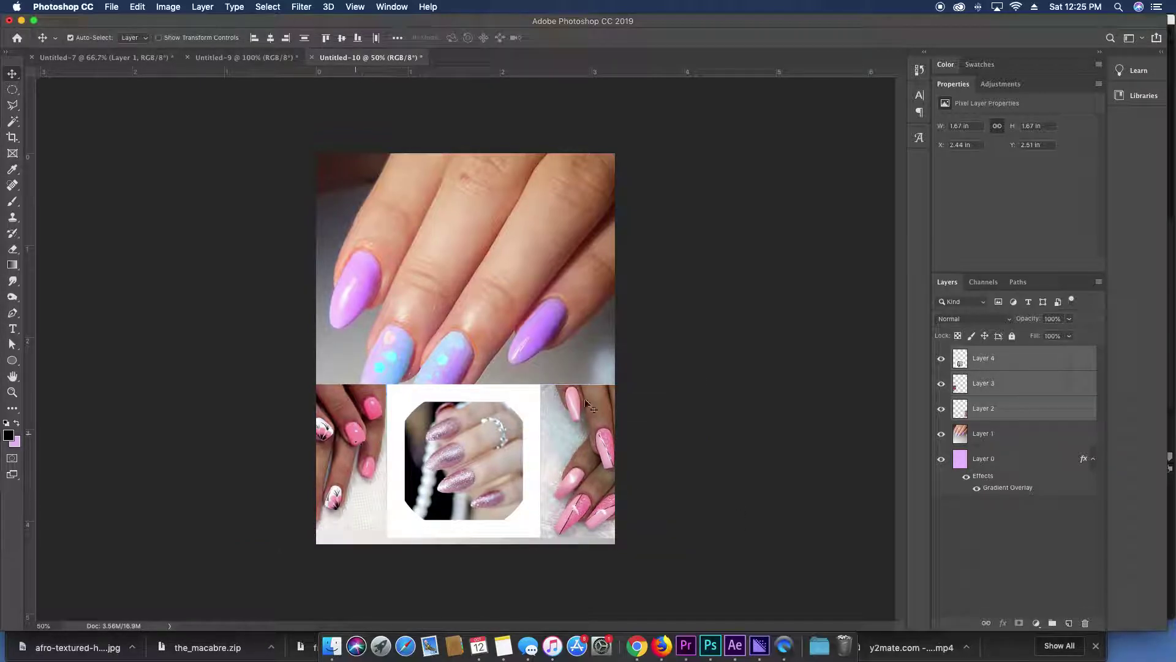
key("ctrl+t")
left_click_drag(694, 384, 561, 464)
key("Return")
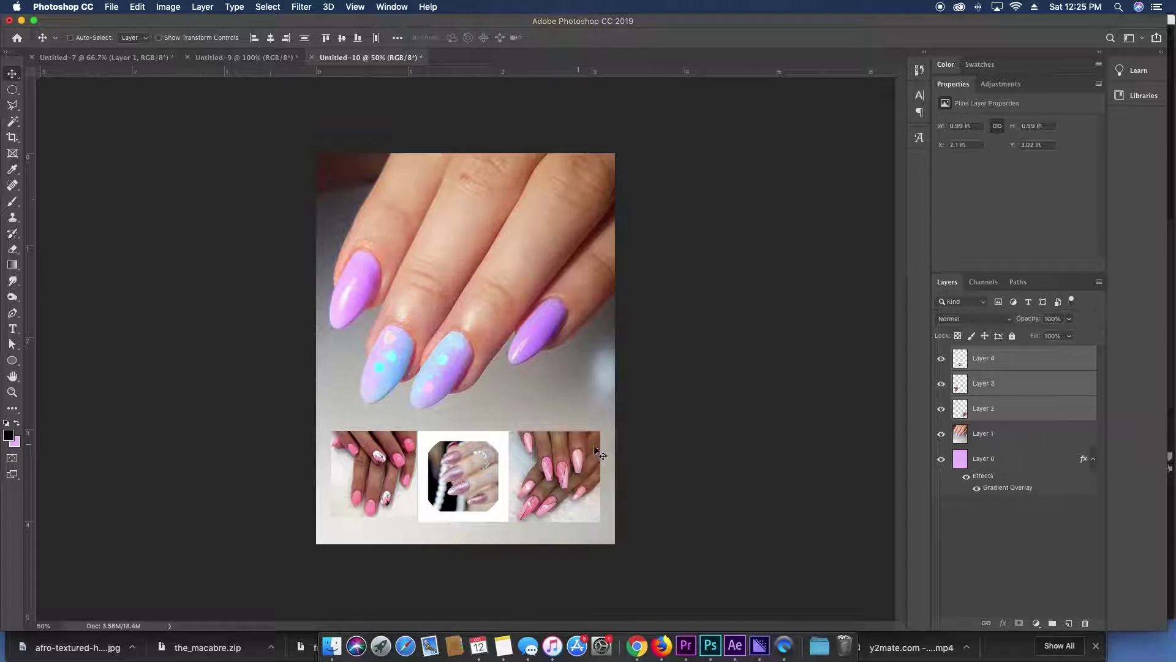
key("super+t")
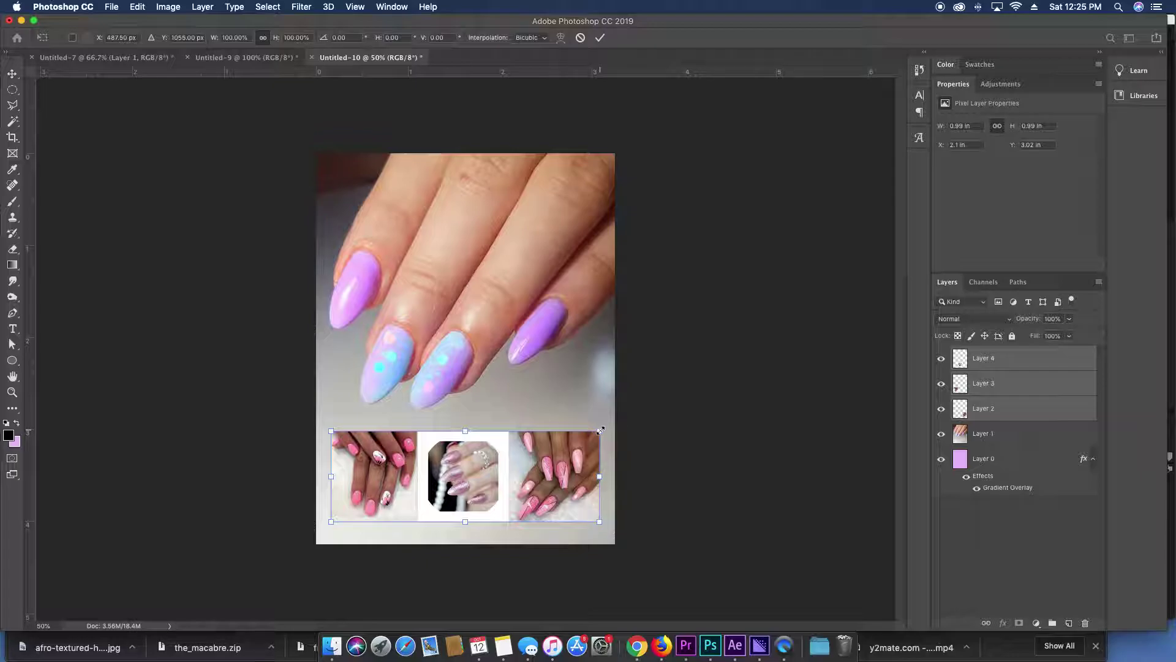
left_click_drag(600, 430, 530, 452)
key("Return")
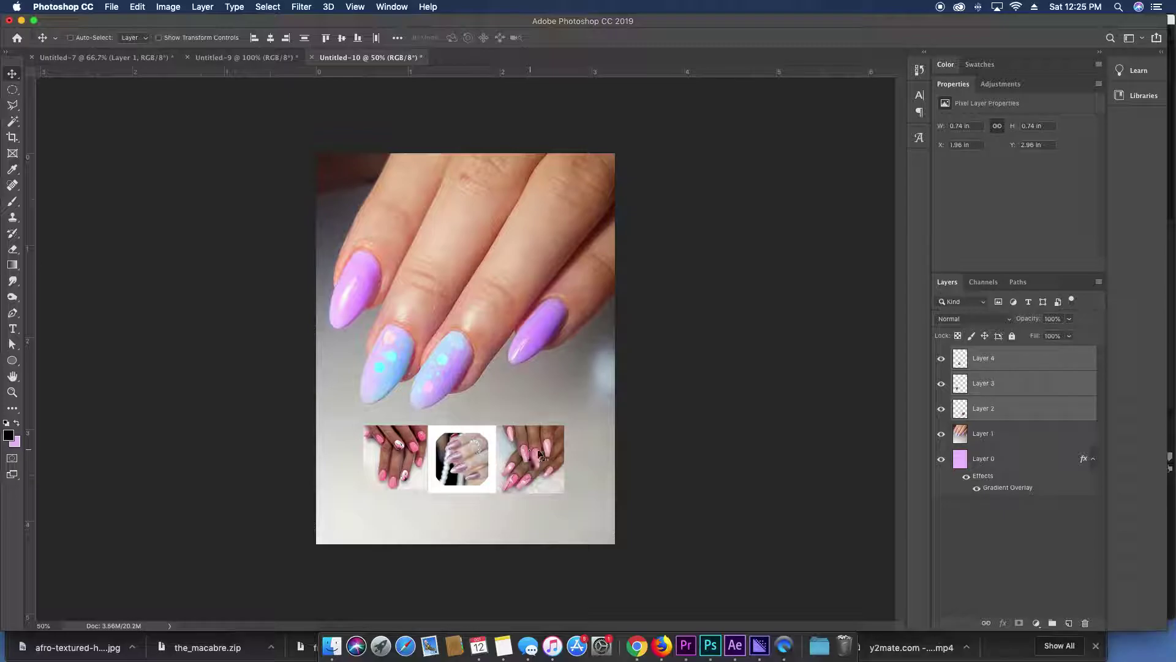
Delete the left thumbnail photo.
left_click(714, 450, "super")
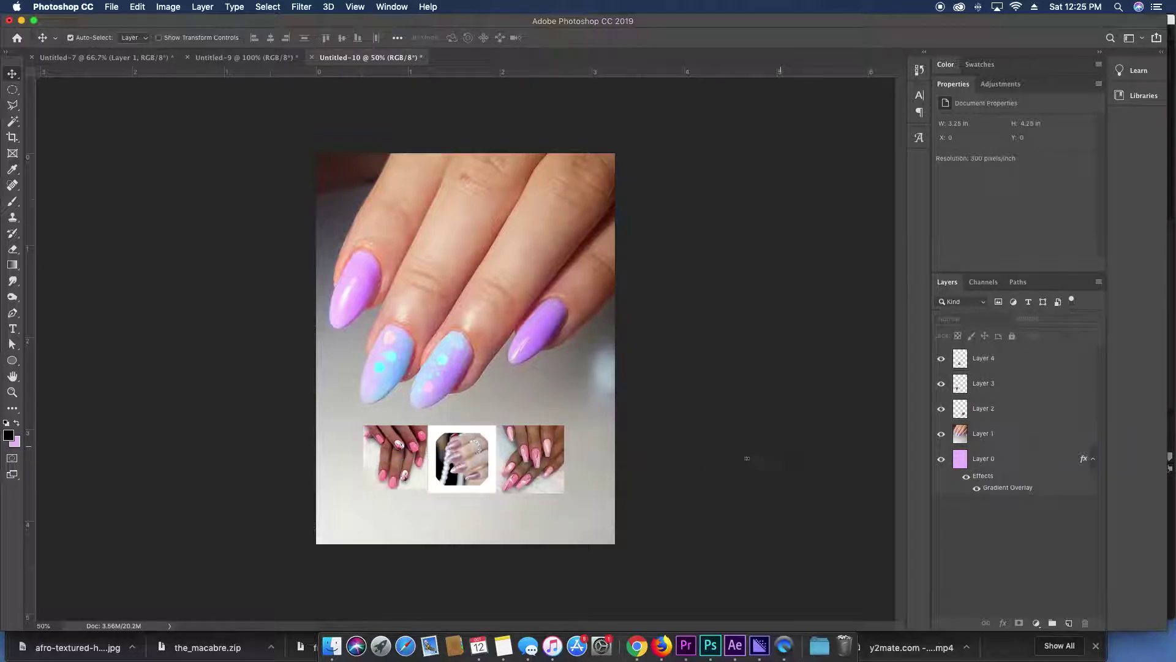
left_click(400, 442, "super")
key("BackSpace")
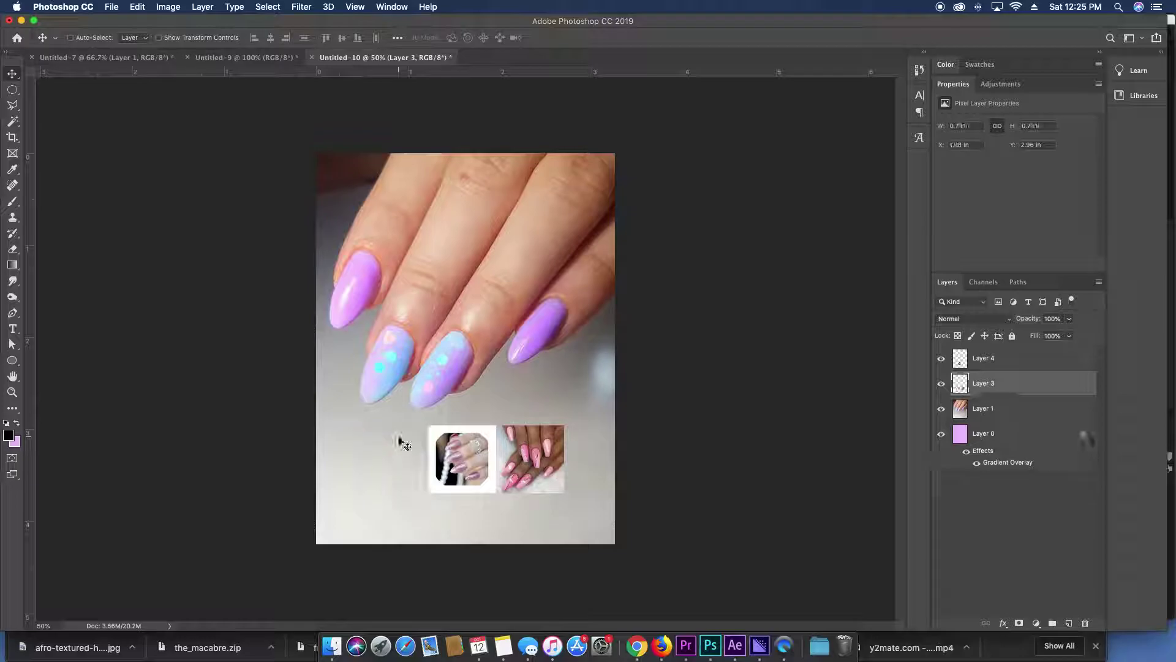
Enlarge the two remaining thumbnails together and raise them slightly.
left_click(484, 456, "super")
left_click(501, 461, "super")
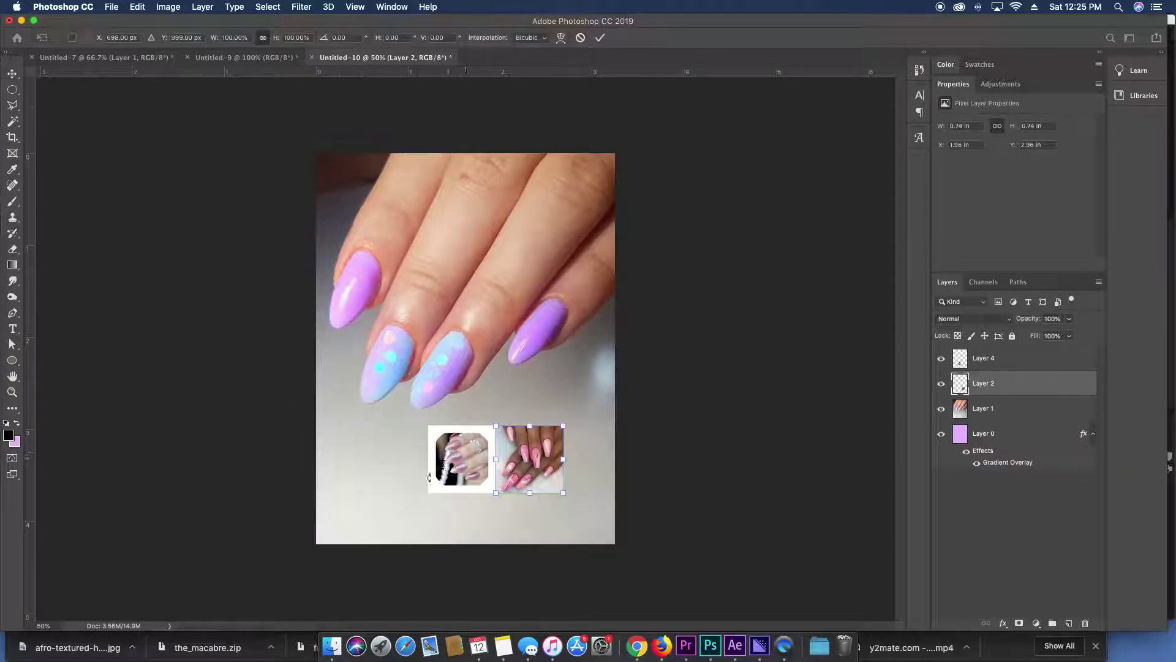
left_click(494, 472, "shift+super")
key("super+t")
left_click_drag(426, 494, 367, 523)
key("Return")
left_click_drag(446, 481, 446, 459)
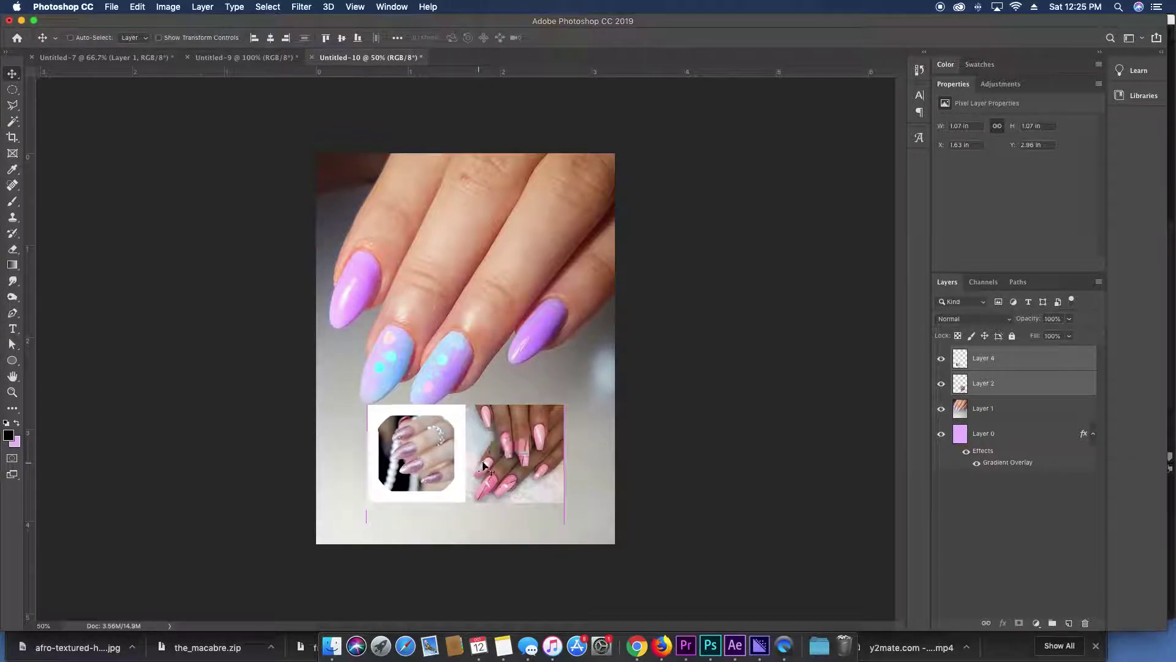
key("super")
View the document at 100% and choose the Elliptical Marquee tool.
left_click(701, 463)
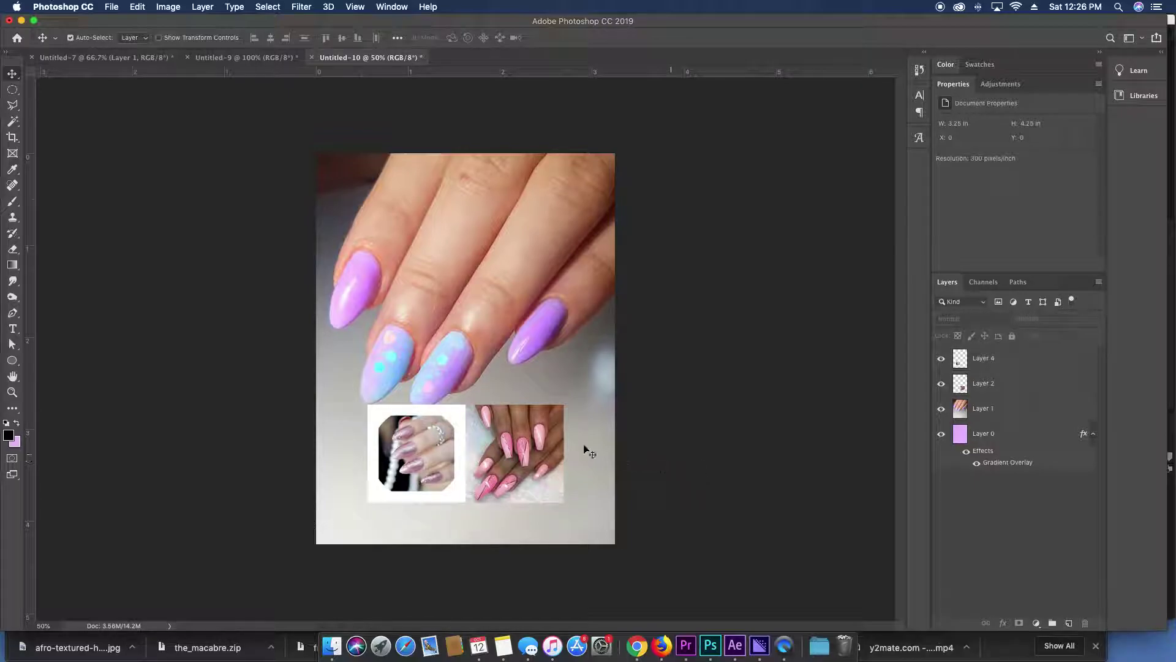
key("z")
key("super+1")
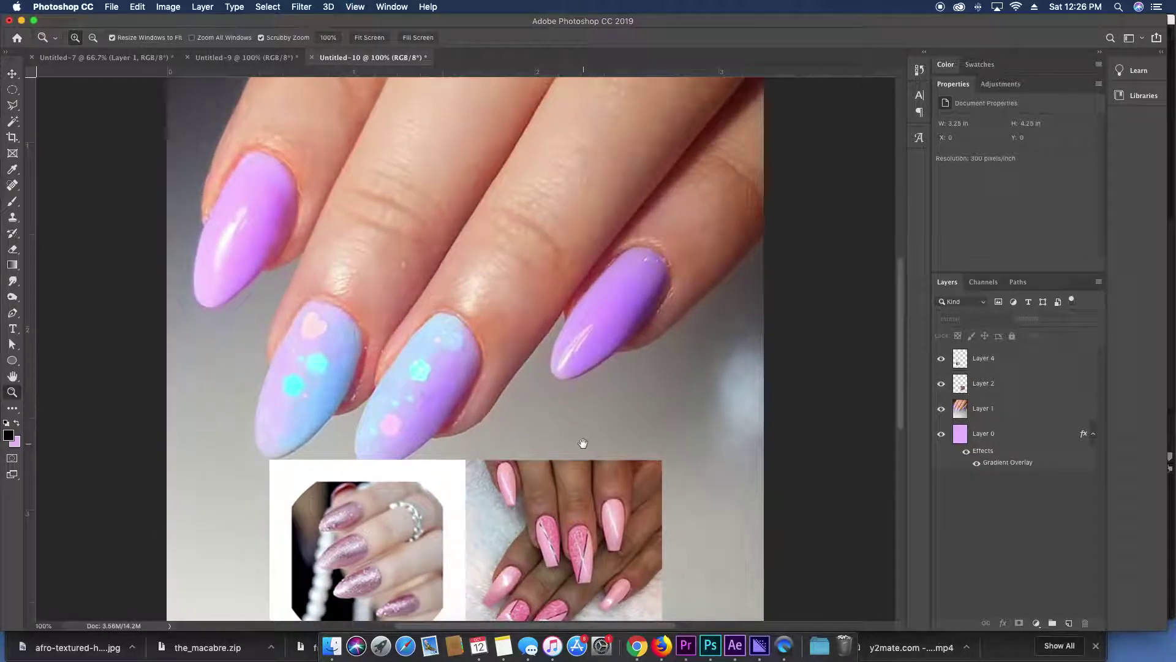
scroll(594, 485, "down", 3)
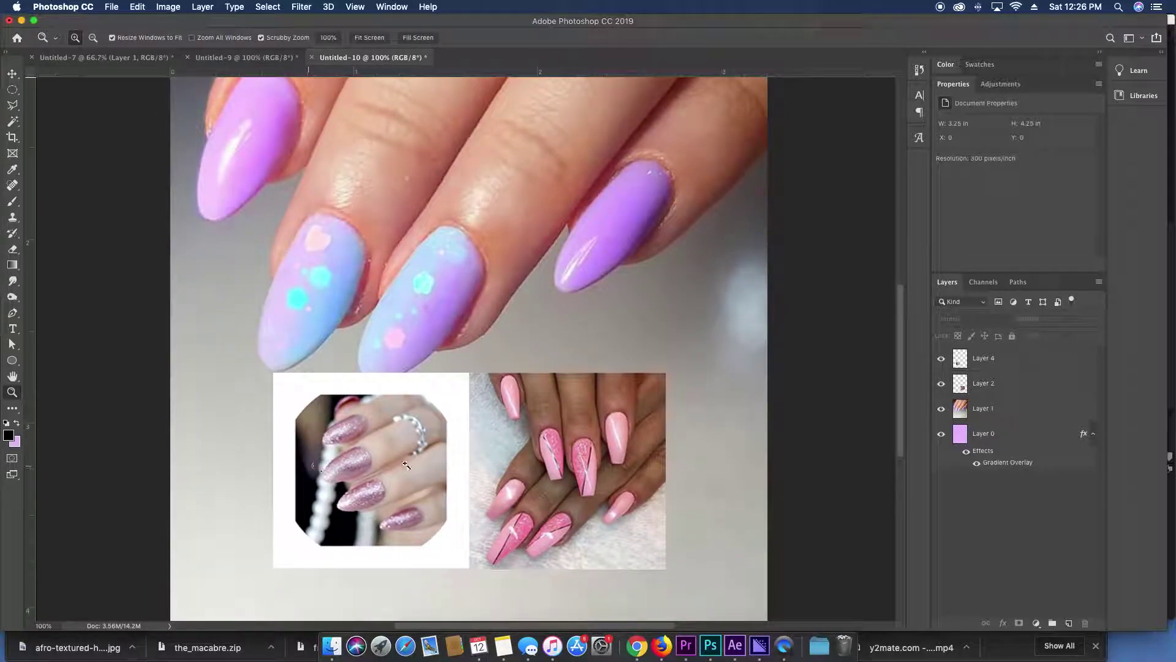
key("m")
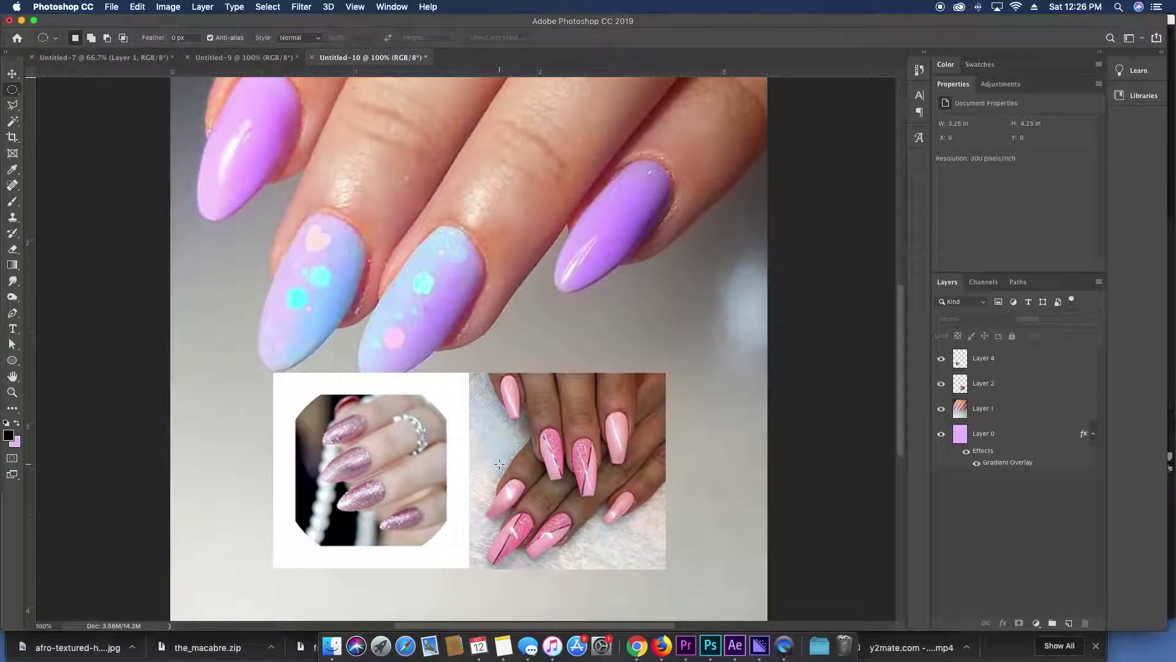
key("u")
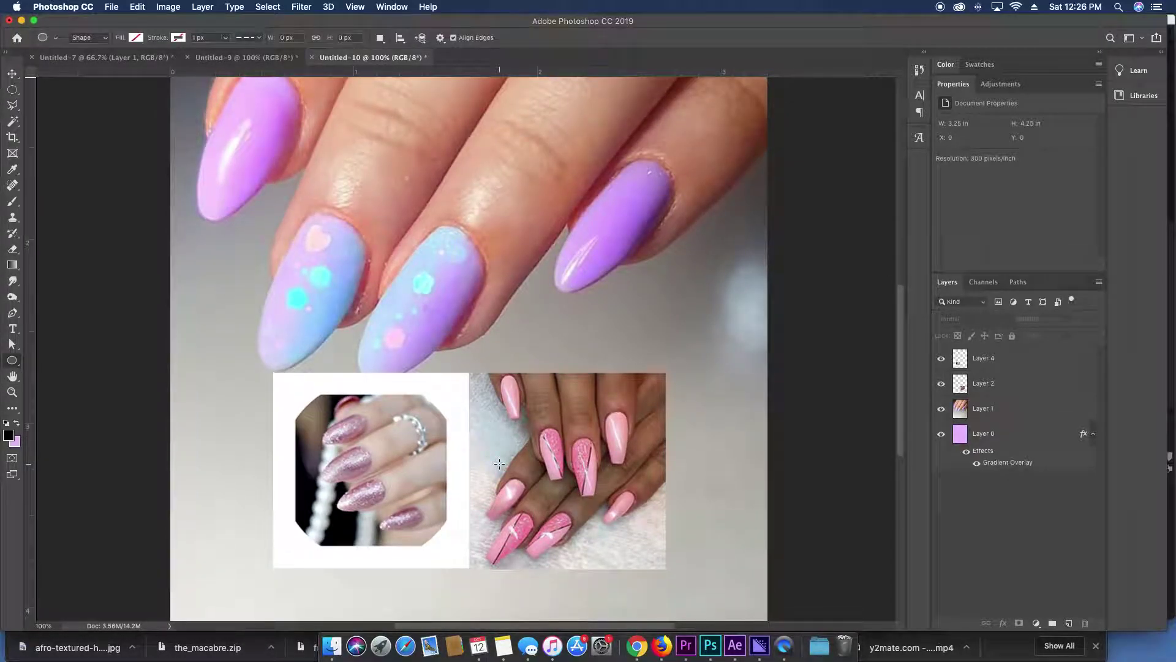
key("m")
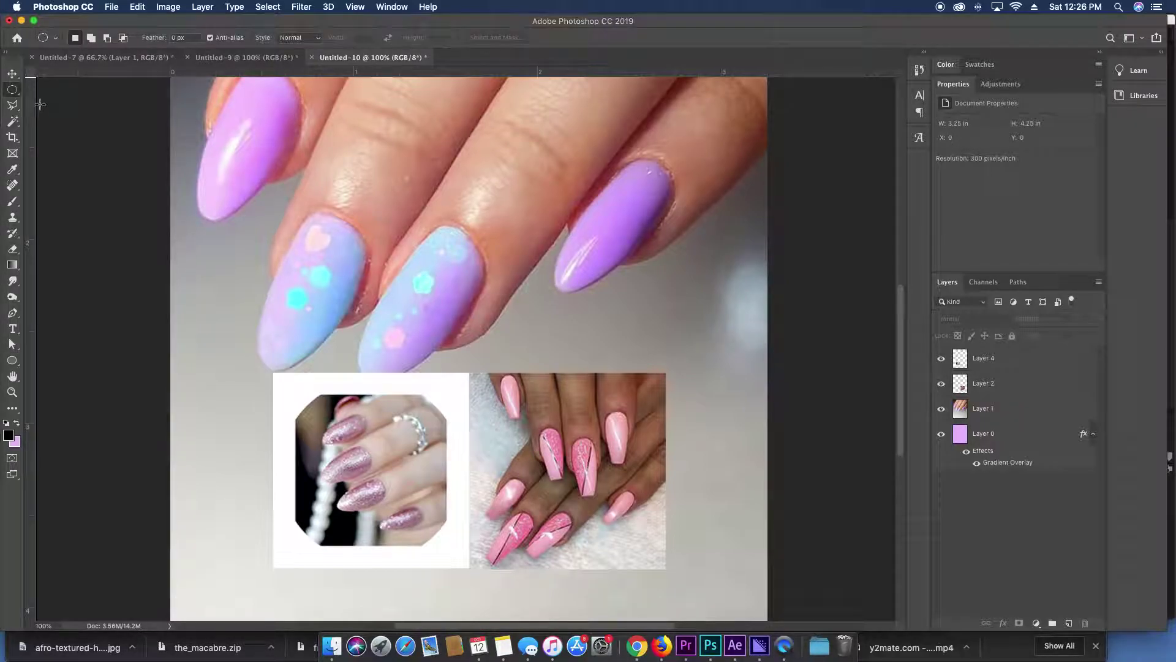
right_click(13, 90)
left_click(68, 101)
Draw a circle over the glitter-nails photo and add it as Layer 4's mask.
left_click_drag(293, 394, 444, 554)
left_click(941, 359)
left_click(940, 359)
left_click(1004, 359)
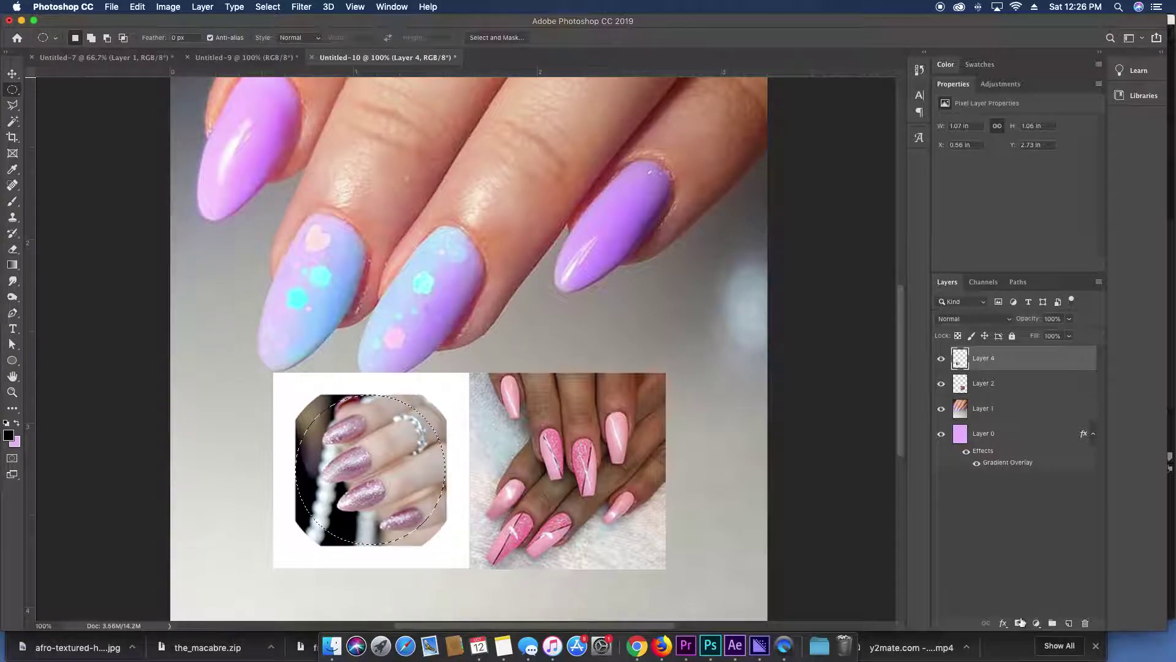
left_click(1020, 623)
Reuse Layer 4's circle selection over the pink-nails photo and mask Layer 2 with it.
key("v")
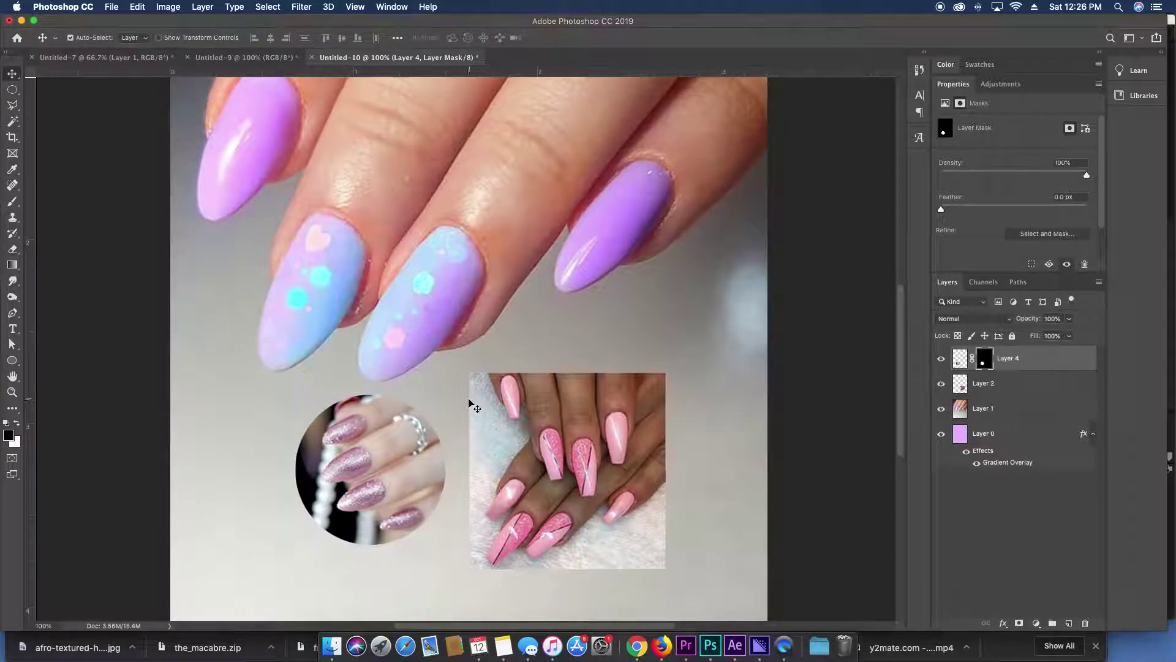
key("super")
left_click(990, 362, "super")
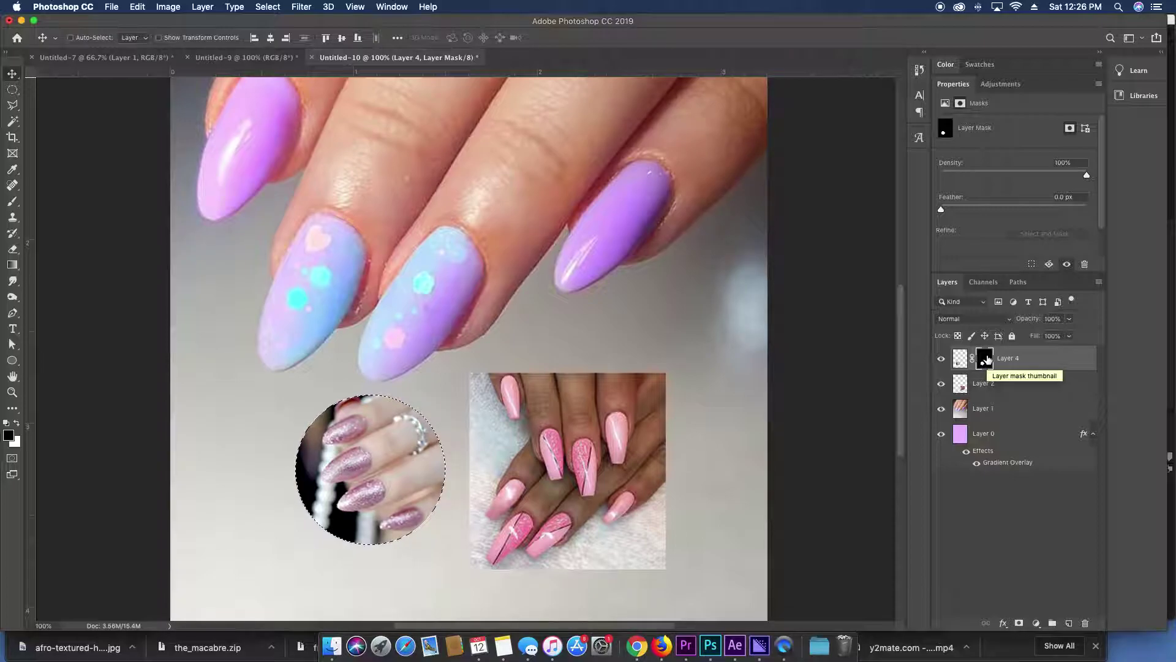
key("m")
left_click_drag(392, 466, 602, 468)
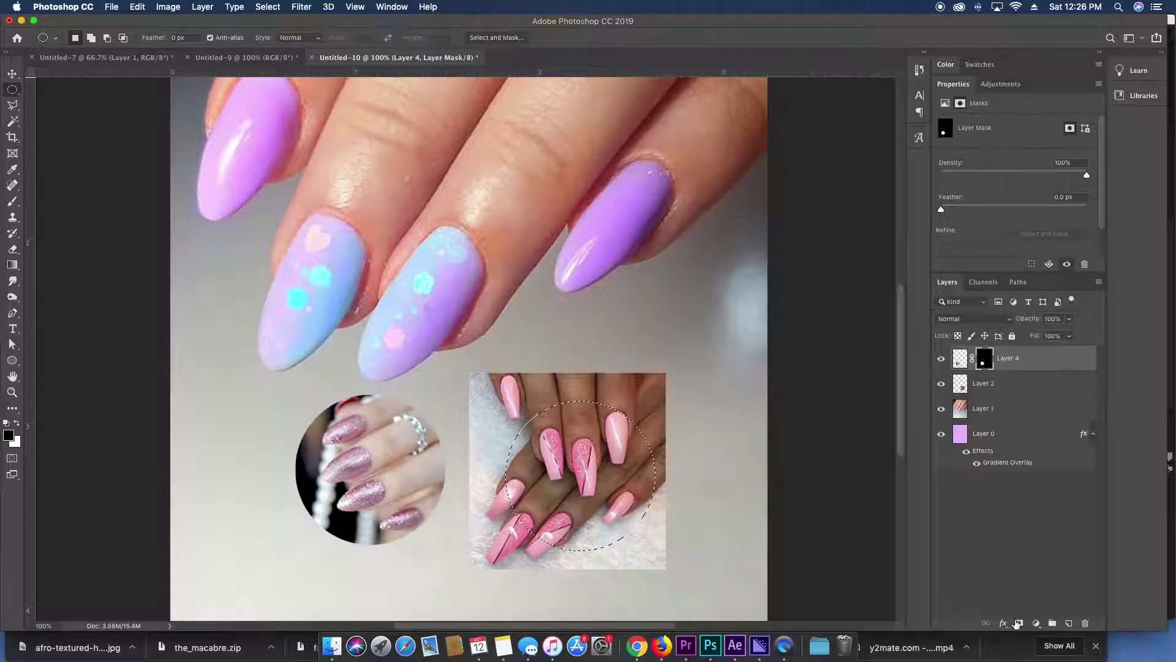
left_click(992, 384)
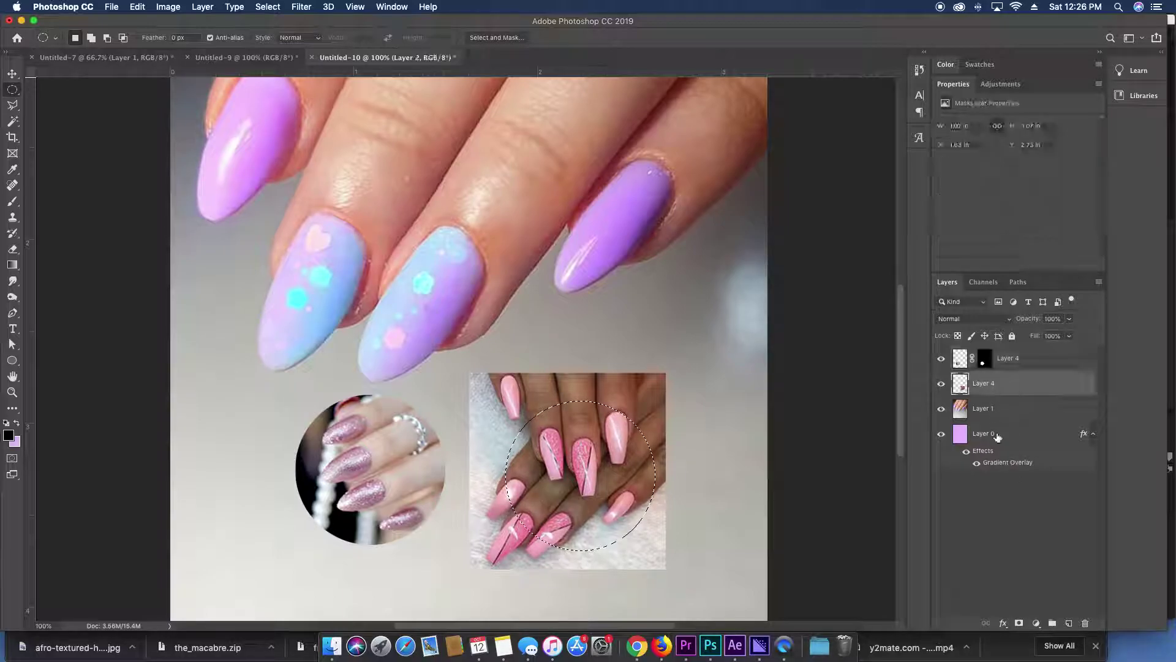
left_click(1020, 623)
Select both circle layers and move them together near the flyer's bottom.
key("v")
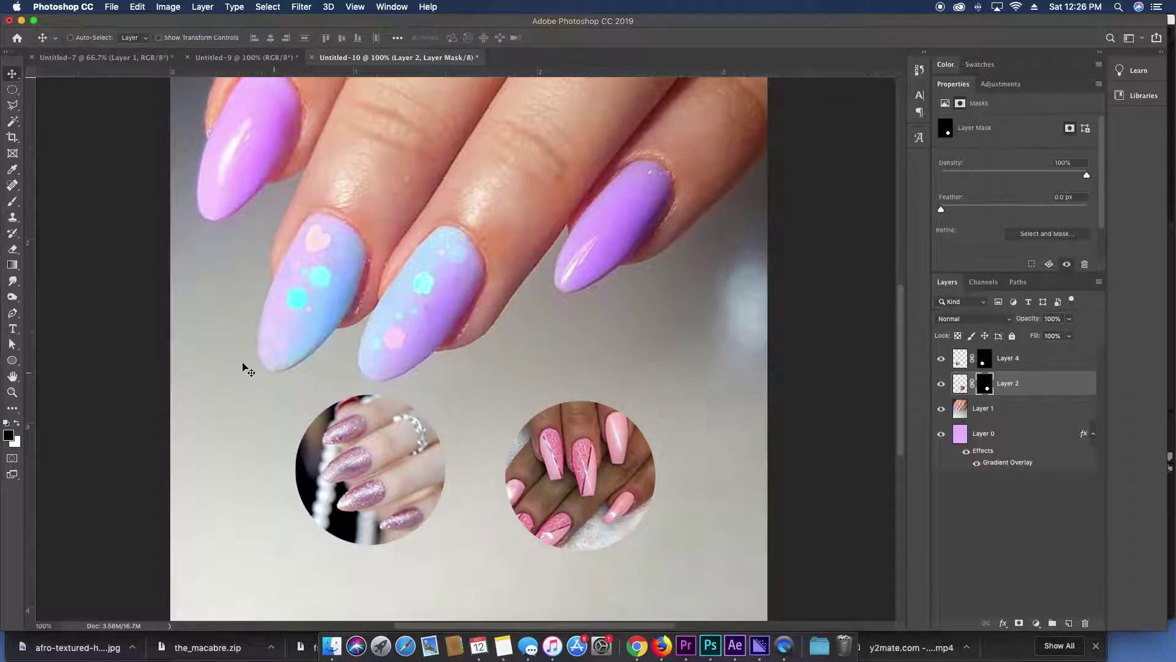
left_click(1020, 364, "shift")
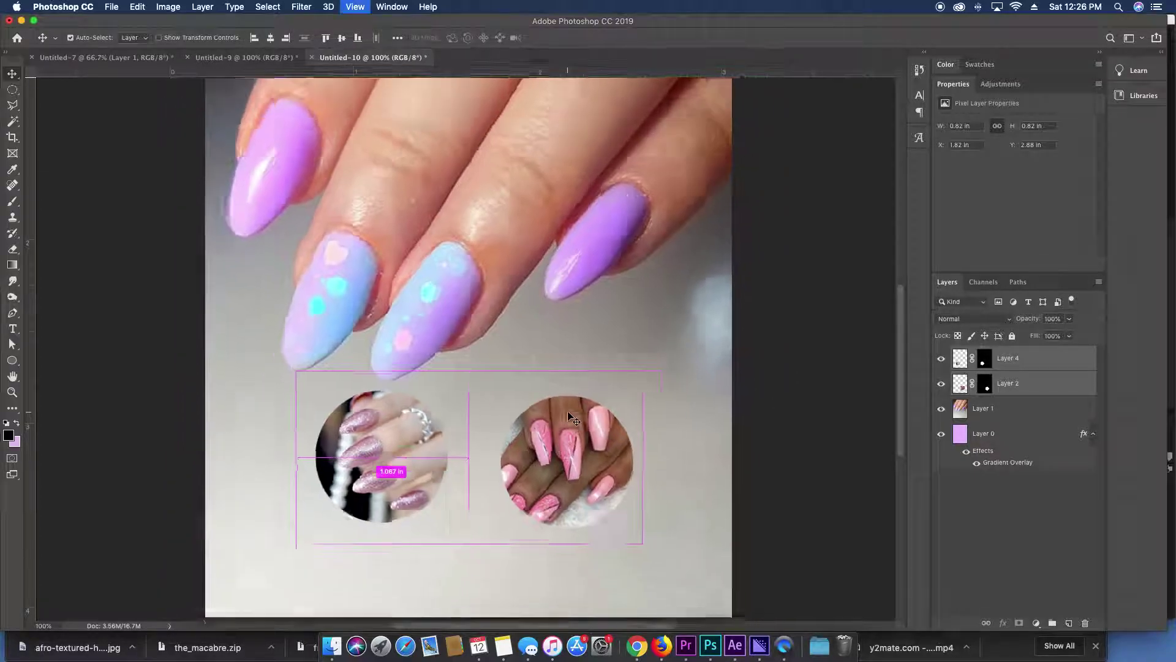
key("super+minus")
left_click_drag(559, 509, 525, 499)
left_click(462, 262, "super")
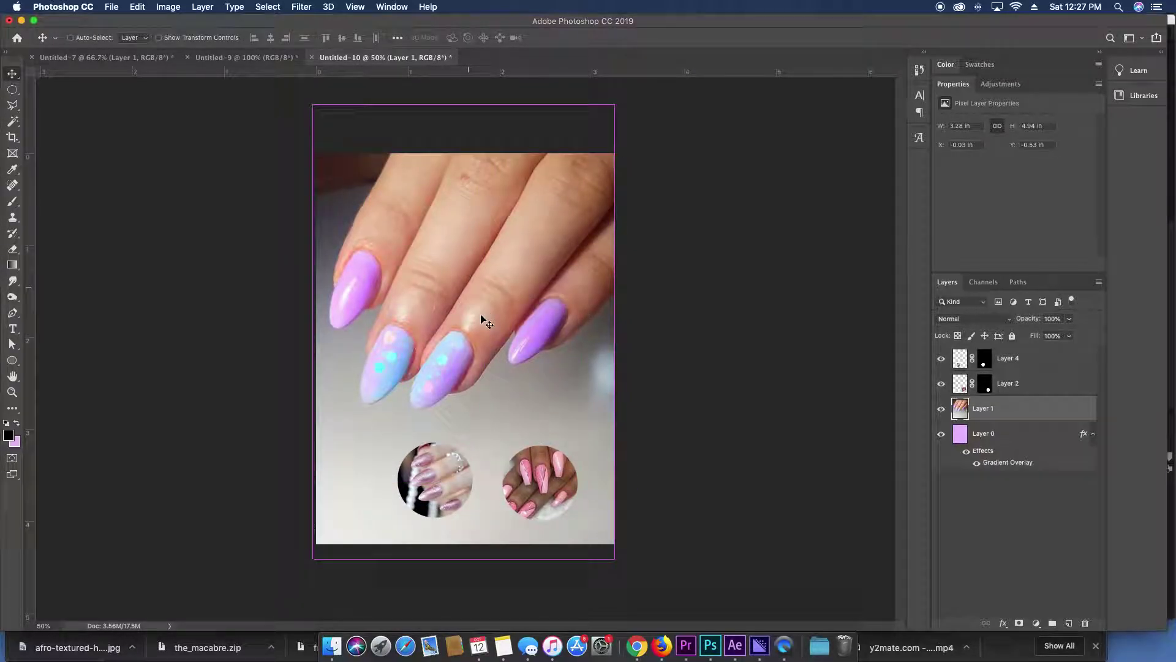
Raise the hand photo and add a gradient mask fading its lower half into the purple.
left_click_drag(481, 319, 483, 274)
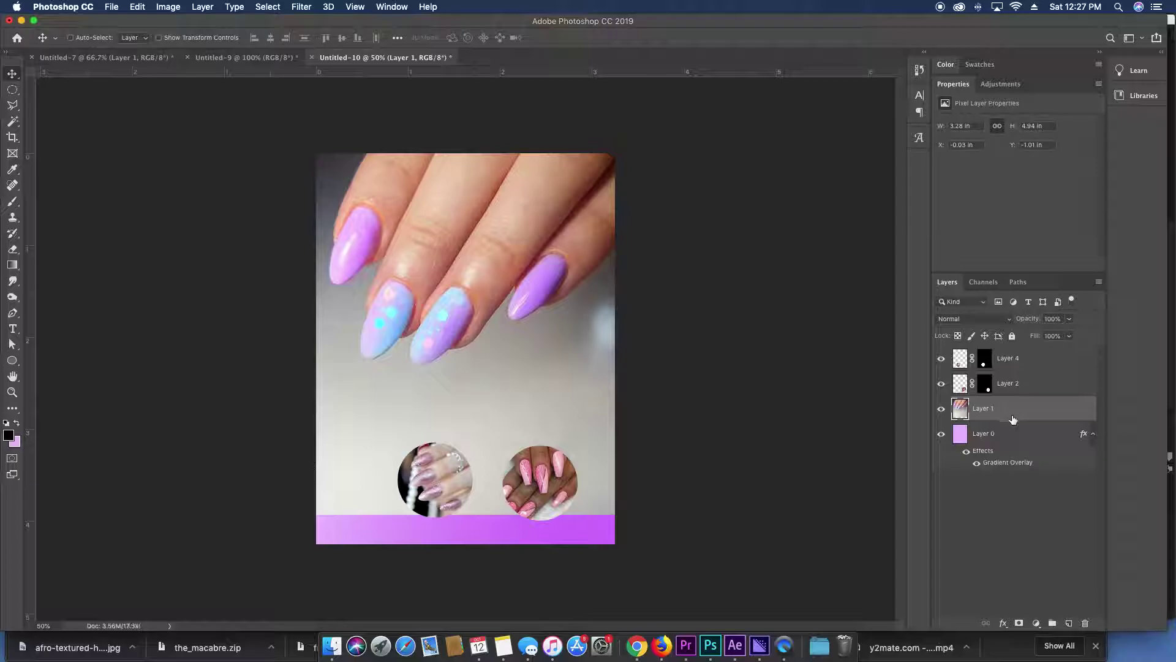
left_click(1016, 624)
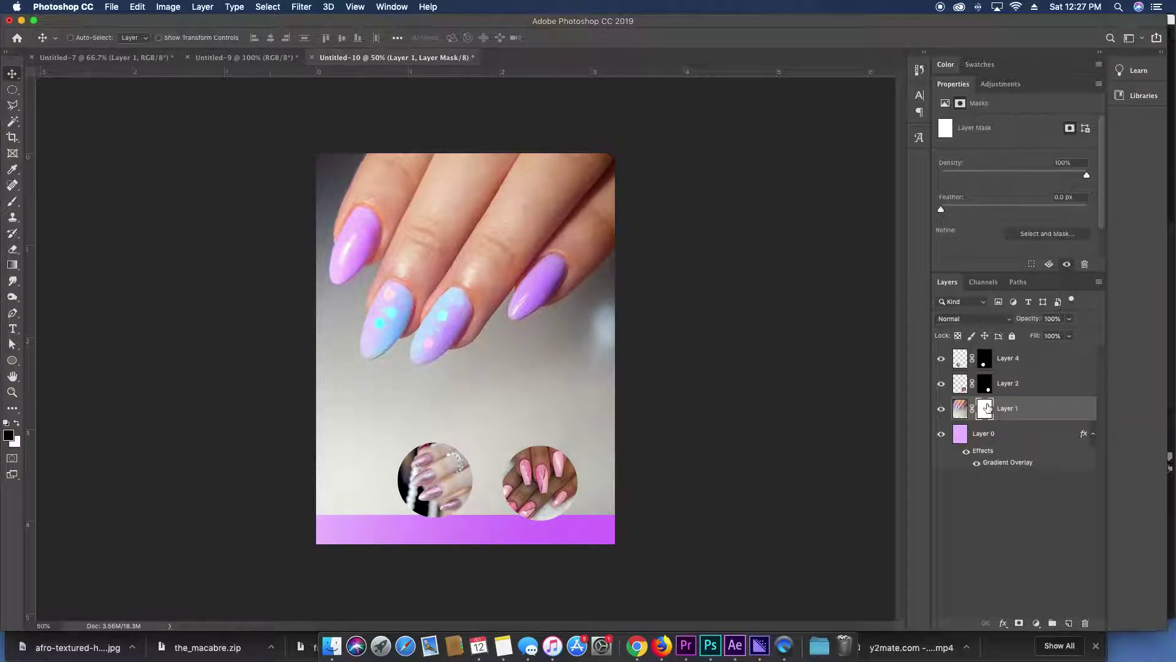
left_click(12, 265)
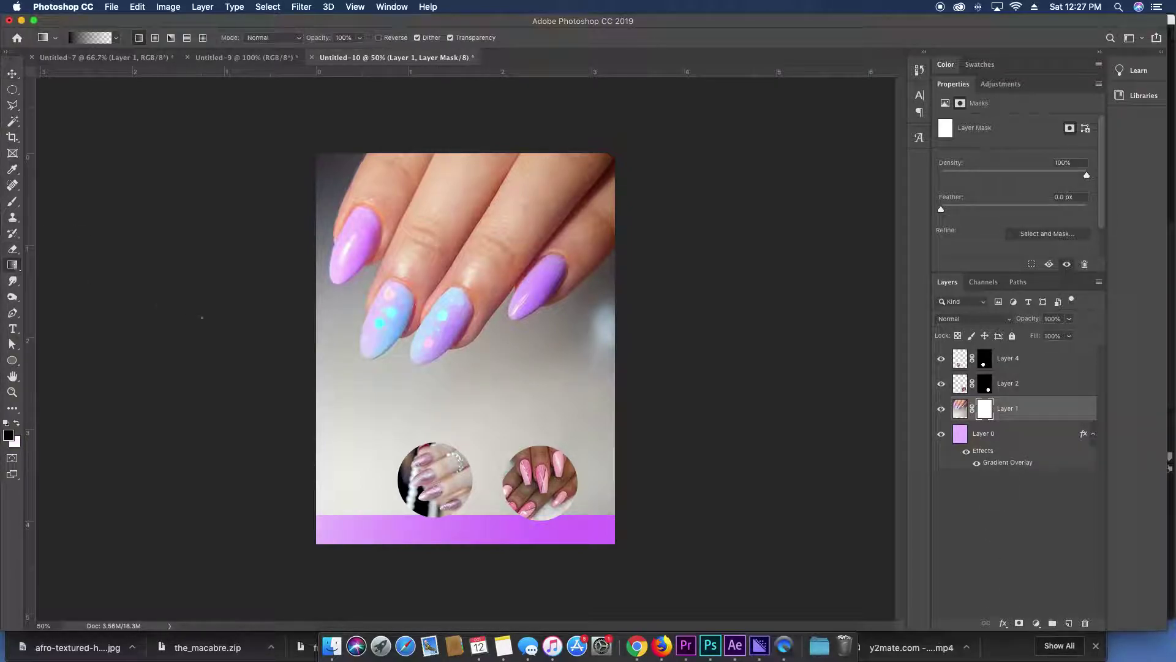
left_click_drag(453, 542, 471, 368)
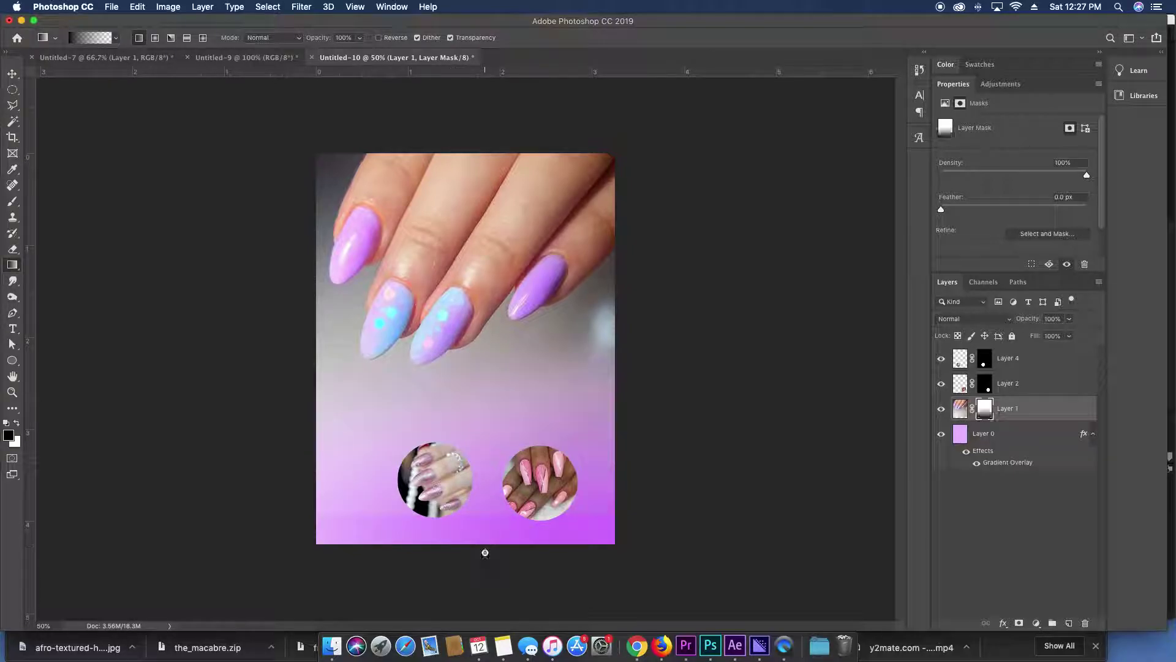
left_click_drag(480, 551, 508, 353)
left_click_drag(595, 323, 592, 320)
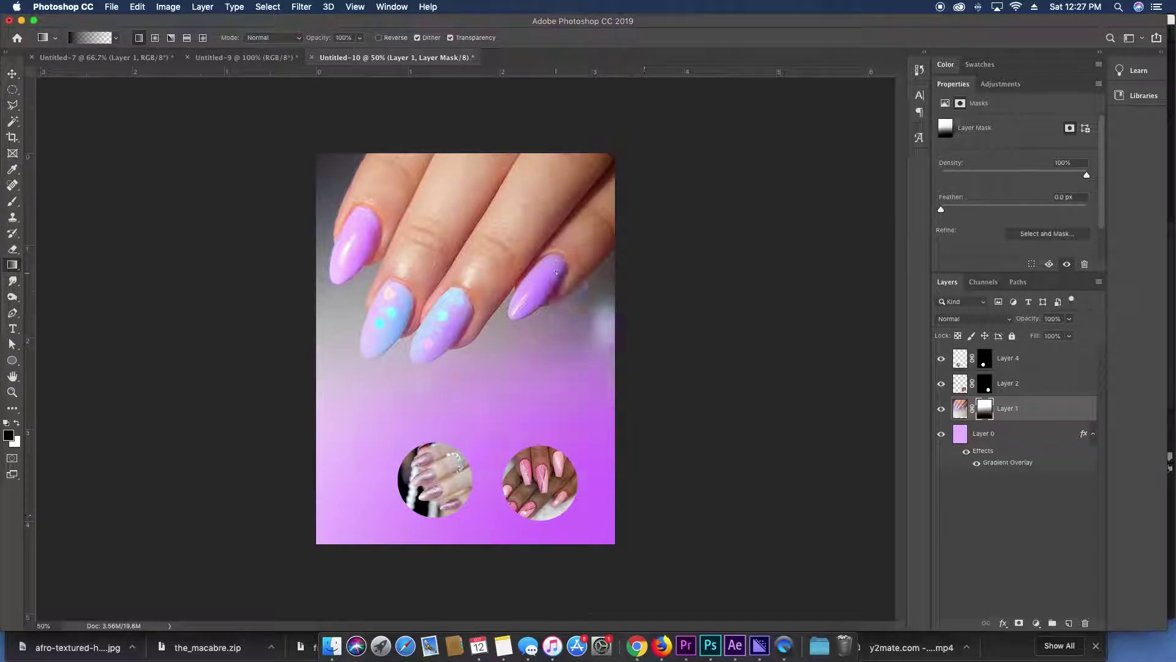
mouse_move(637, 343)
left_mouse_down()
mouse_move(669, 405)
mouse_move(546, 230)
left_mouse_up()
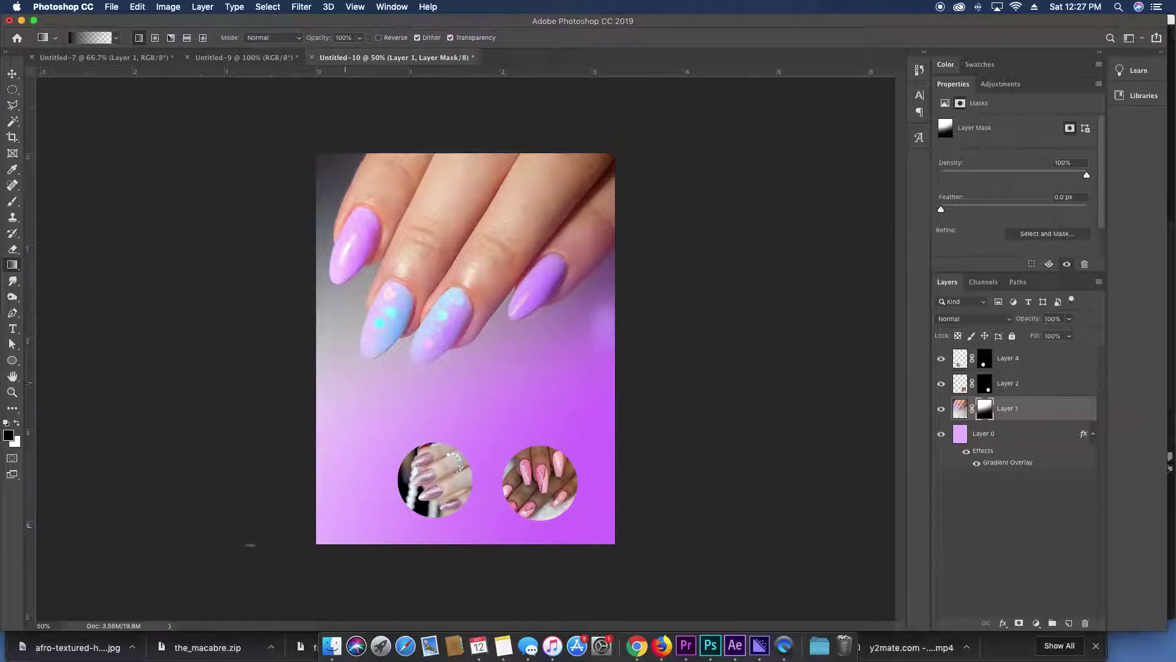
left_click_drag(249, 546, 355, 406)
key("v")
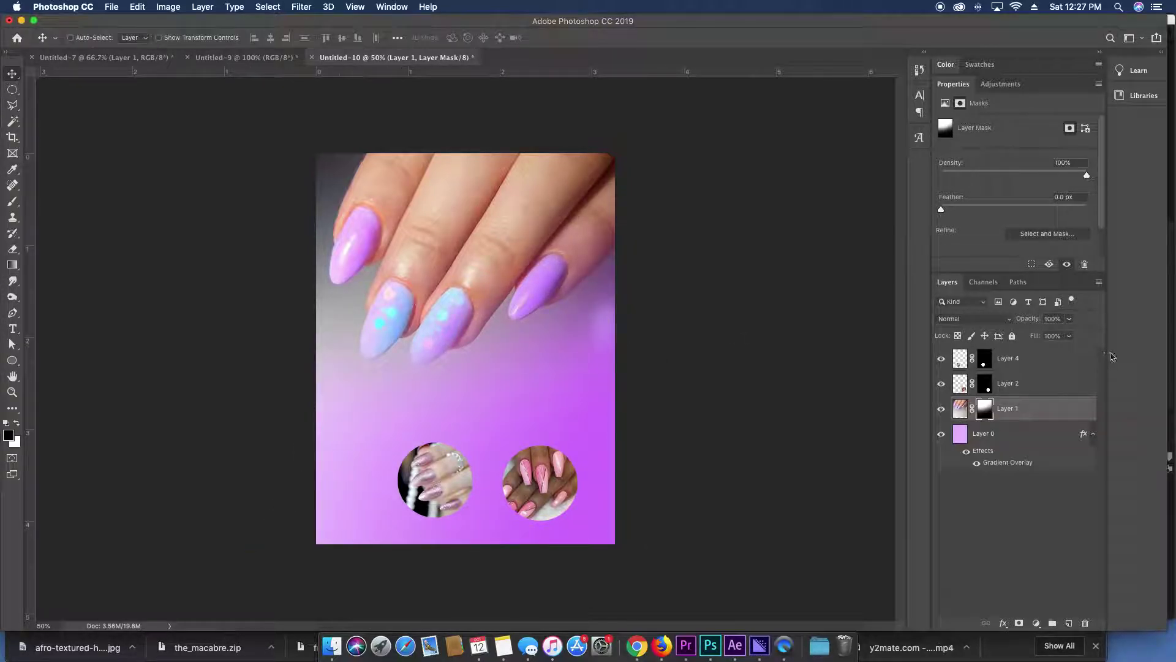
left_click(960, 409)
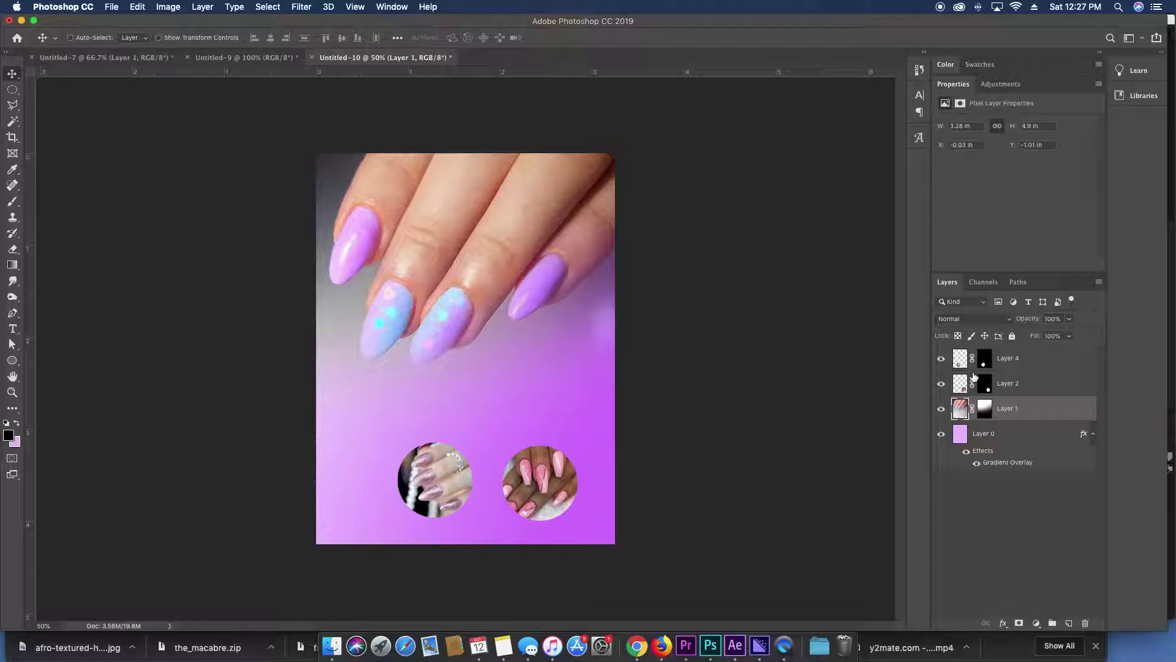
Set Layer 1's blend mode to Color Burn after trying Multiply.
left_click(980, 319)
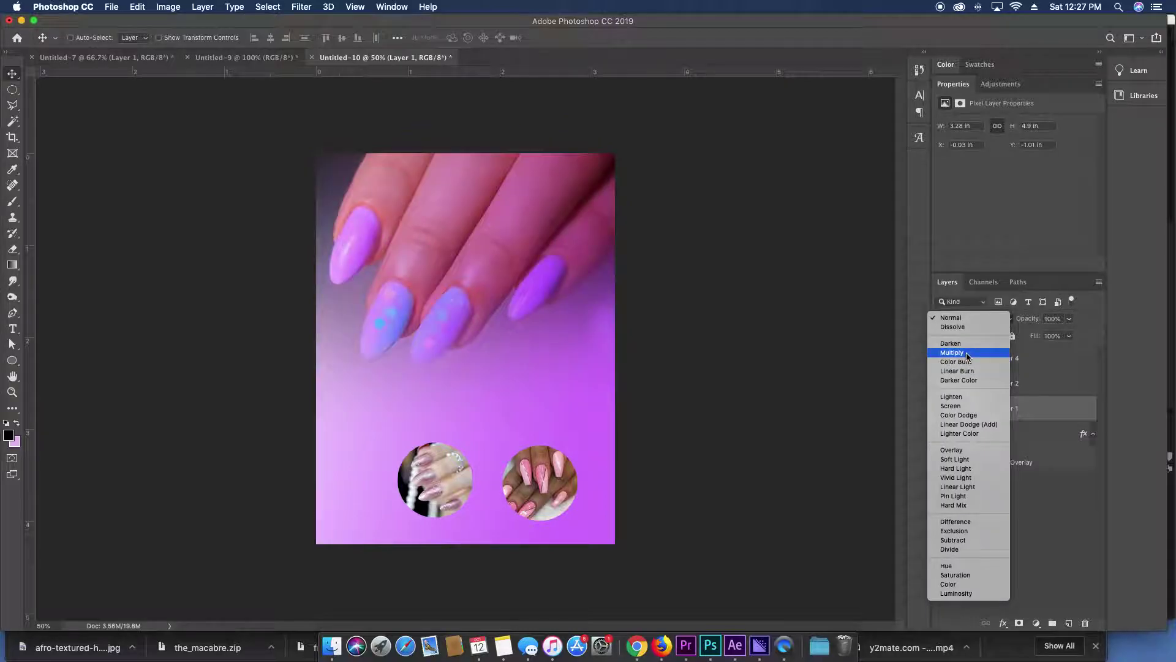
left_click(967, 356)
left_click(970, 325)
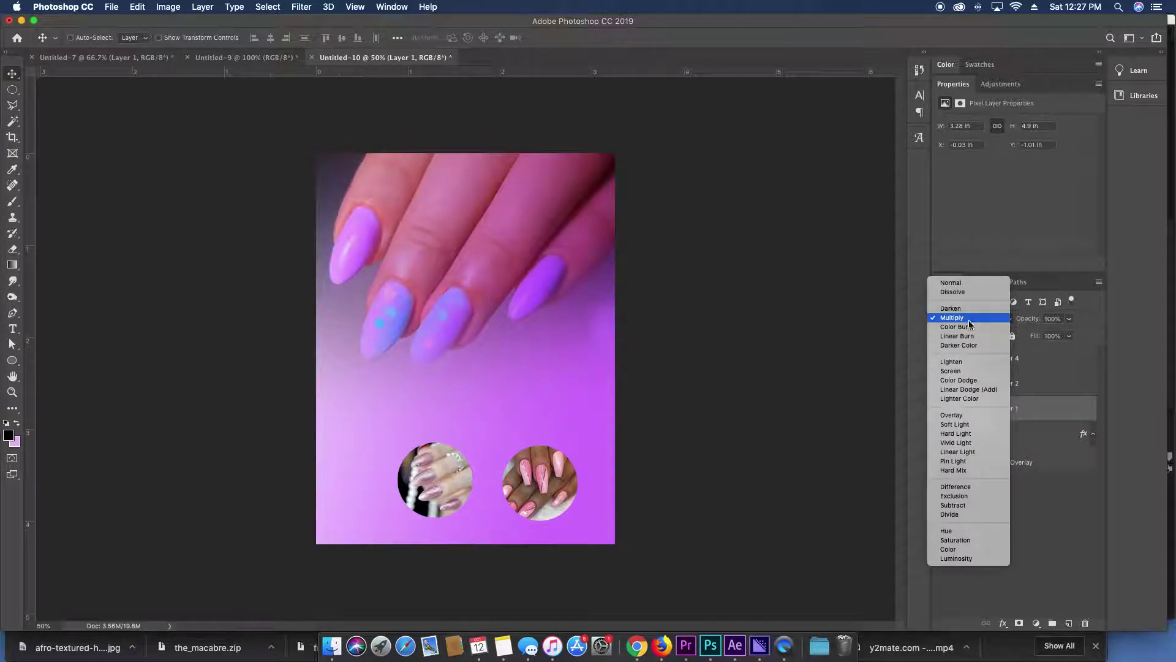
left_click(970, 328)
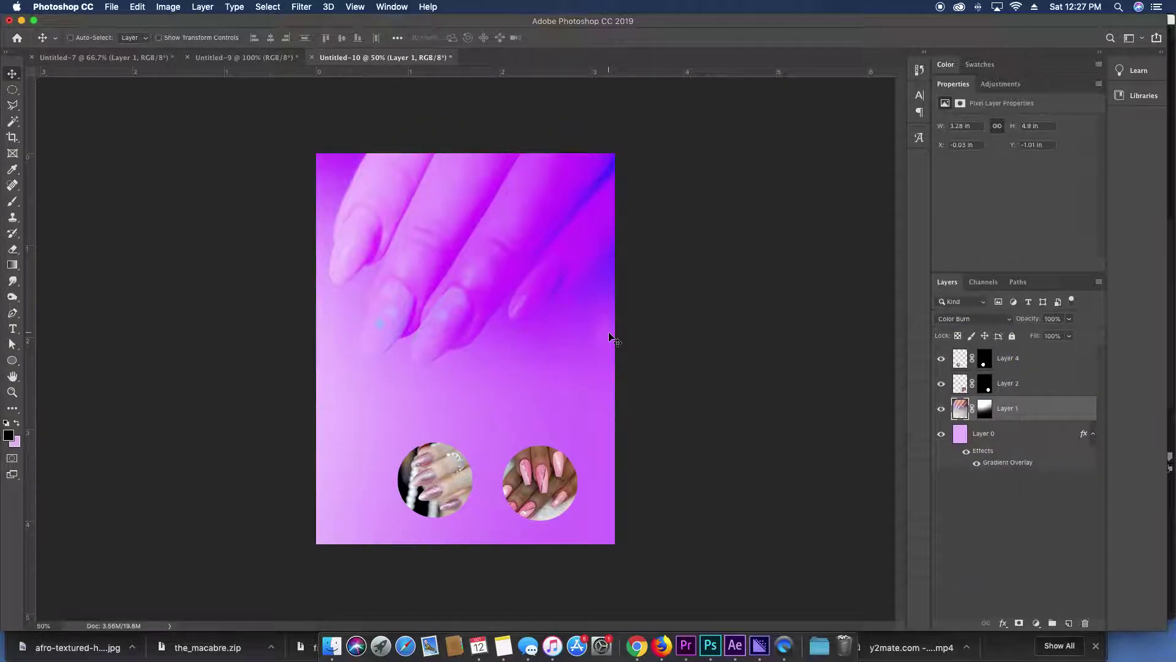
key("super")
Shift both nail circles slightly left and enlarge them together to about 132%.
left_click(529, 486, "super")
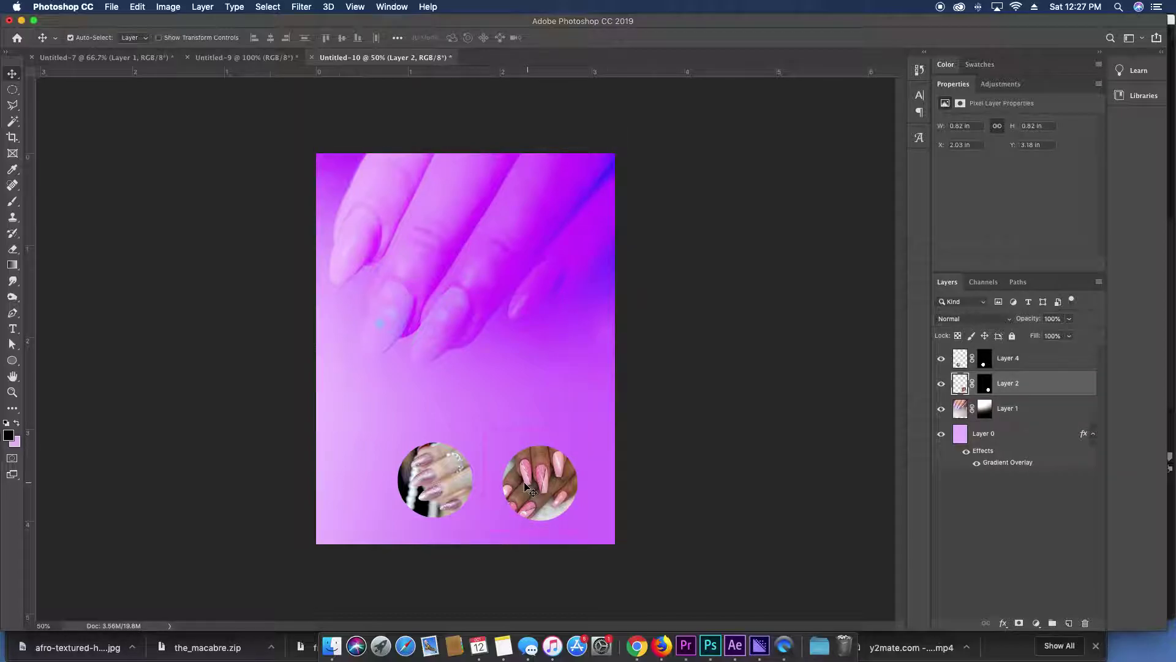
left_click(427, 474, "shift+super")
left_click_drag(552, 461, 533, 461)
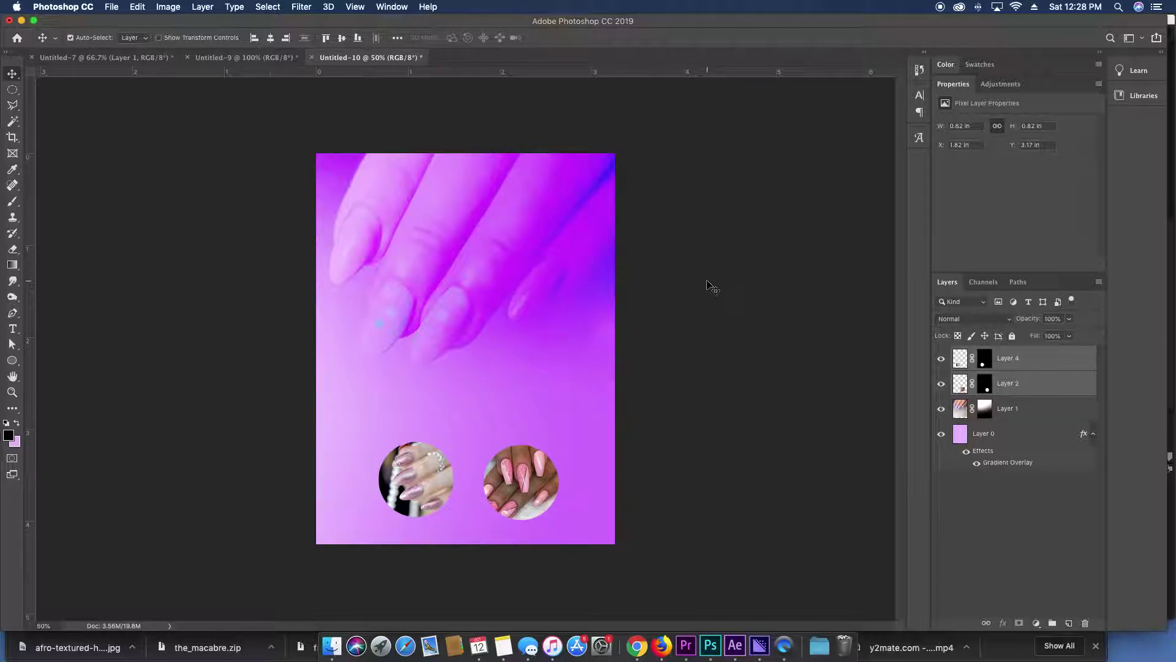
left_click(711, 286)
left_click(518, 466)
left_click(436, 480, "shift")
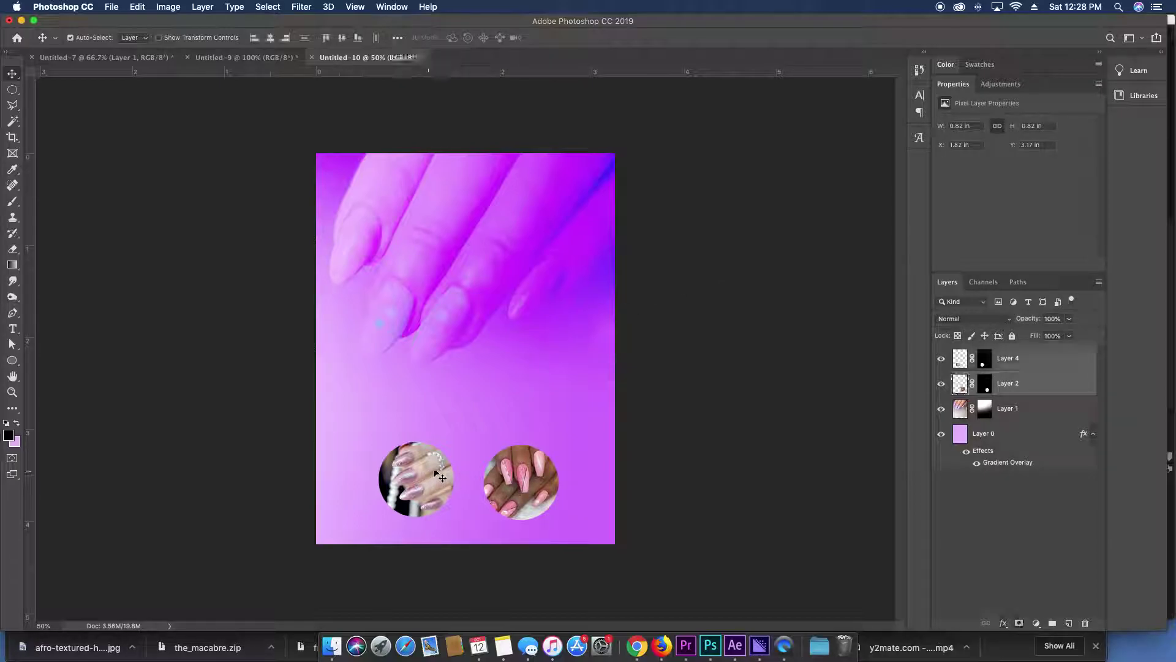
key("super+t")
mouse_move(565, 431)
left_mouse_down()
mouse_move(626, 399)
mouse_move(556, 427)
left_mouse_up()
key("Return")
Zoom to 66.67% and apply the circular masks on Layers 2 and 4.
key("super+equal")
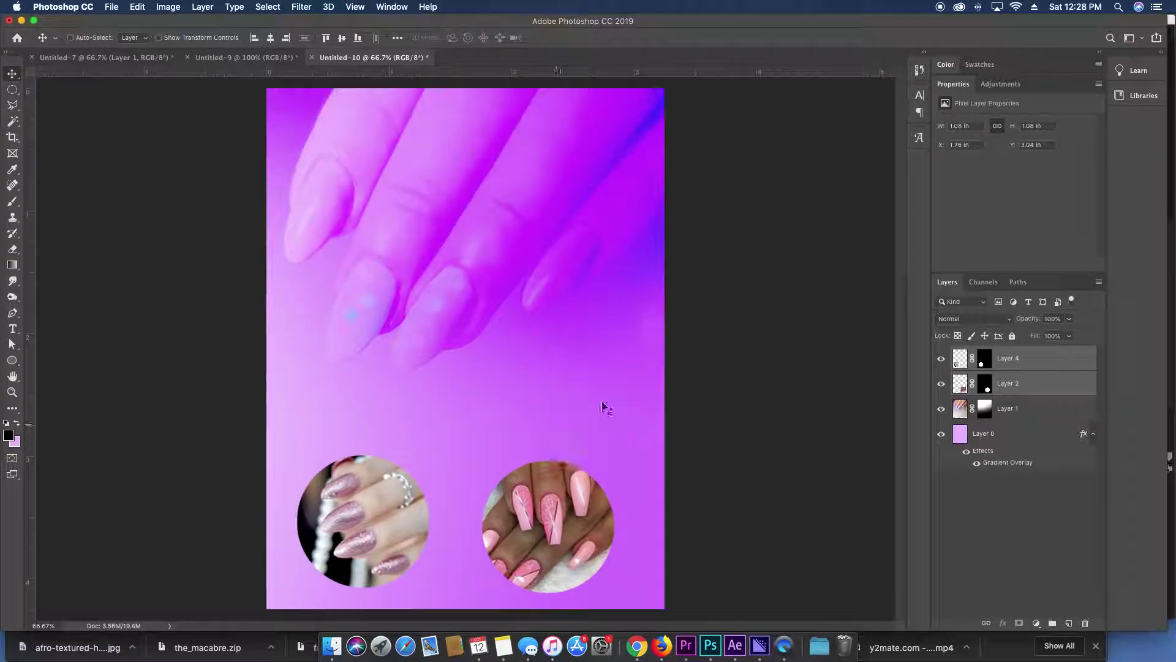
left_click(960, 382)
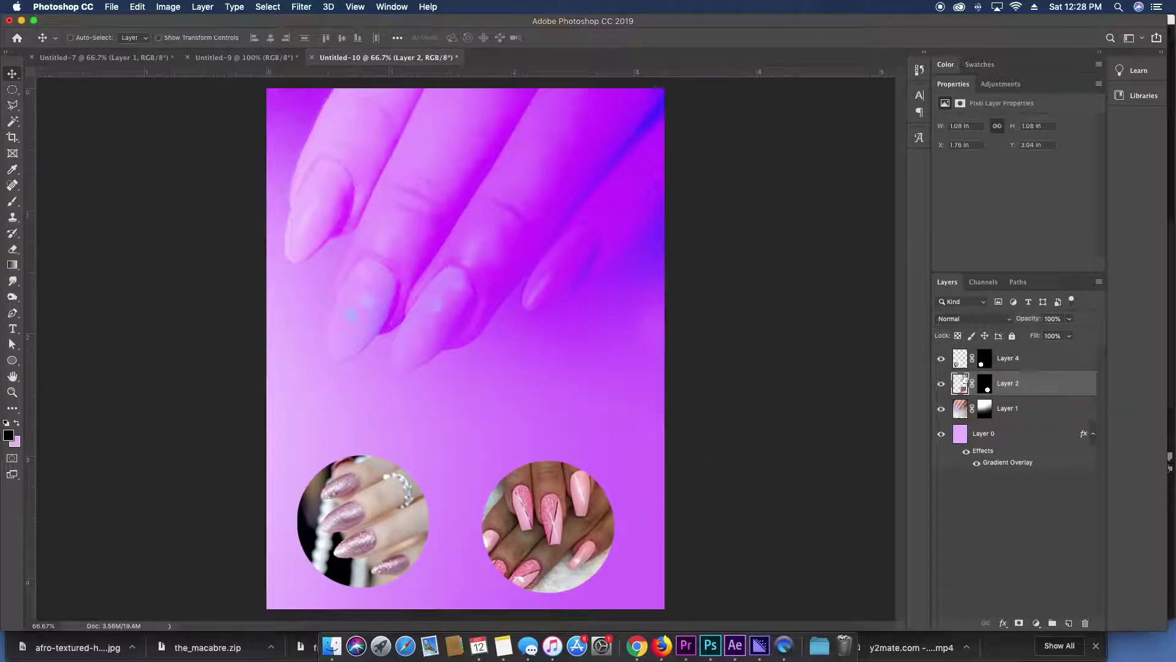
left_click_drag(985, 390, 1087, 624)
left_click_drag(991, 370, 1088, 624)
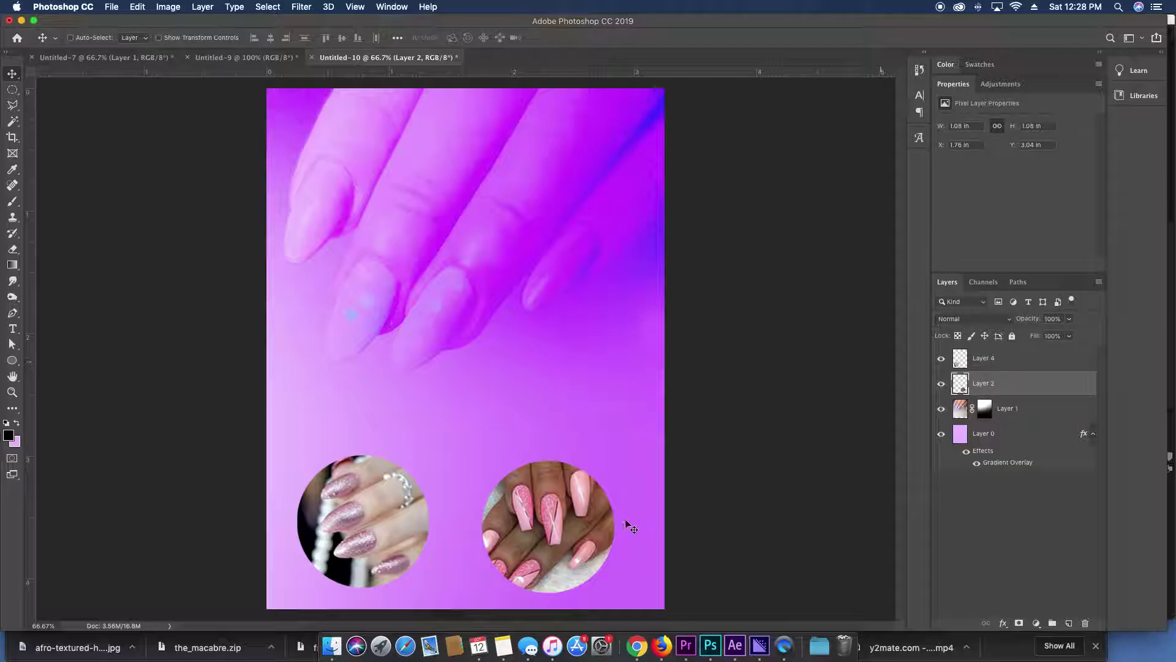
Give Layer 2's circle a 5 px light cyan Stroke.
double_click(1044, 385)
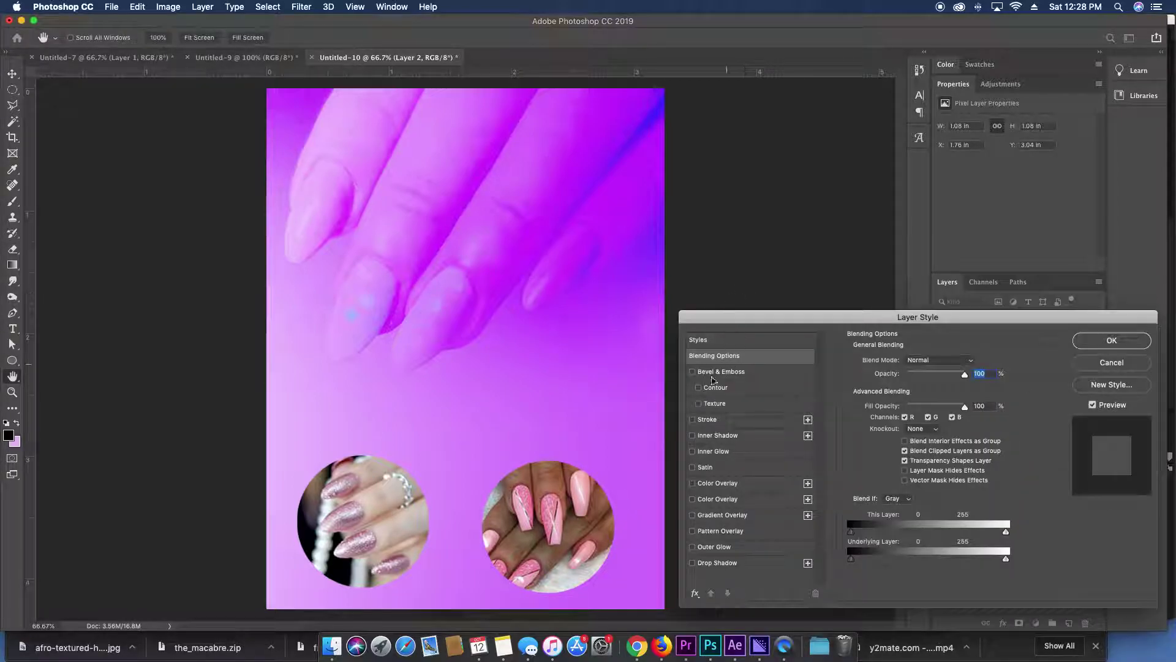
left_click(704, 422)
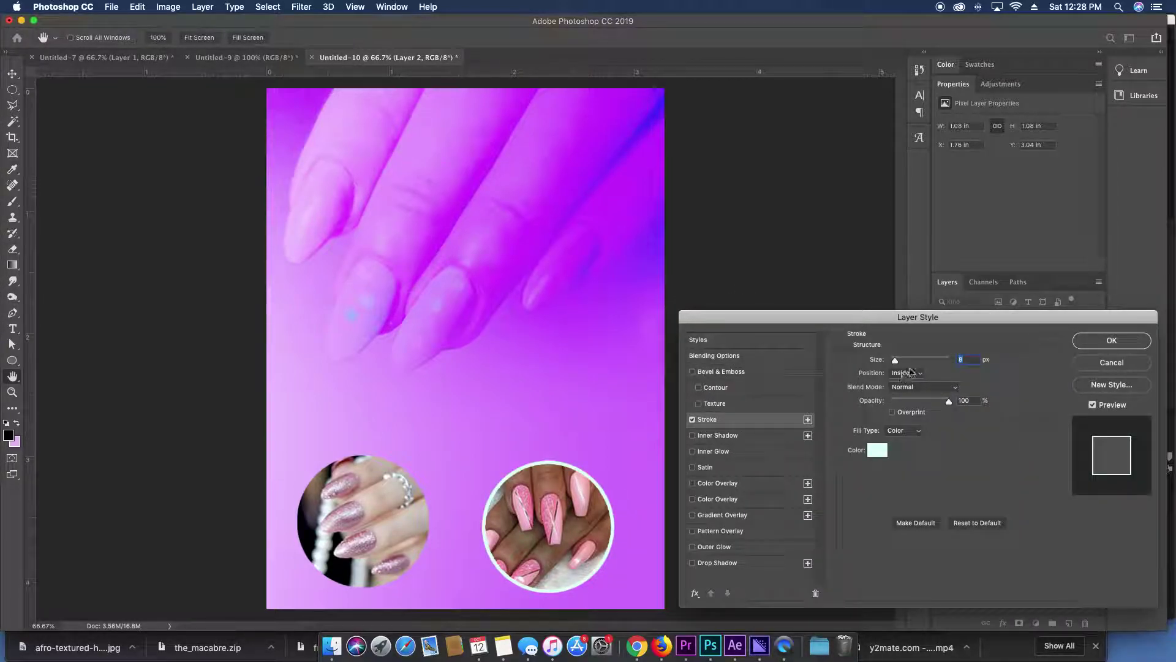
left_click(878, 450)
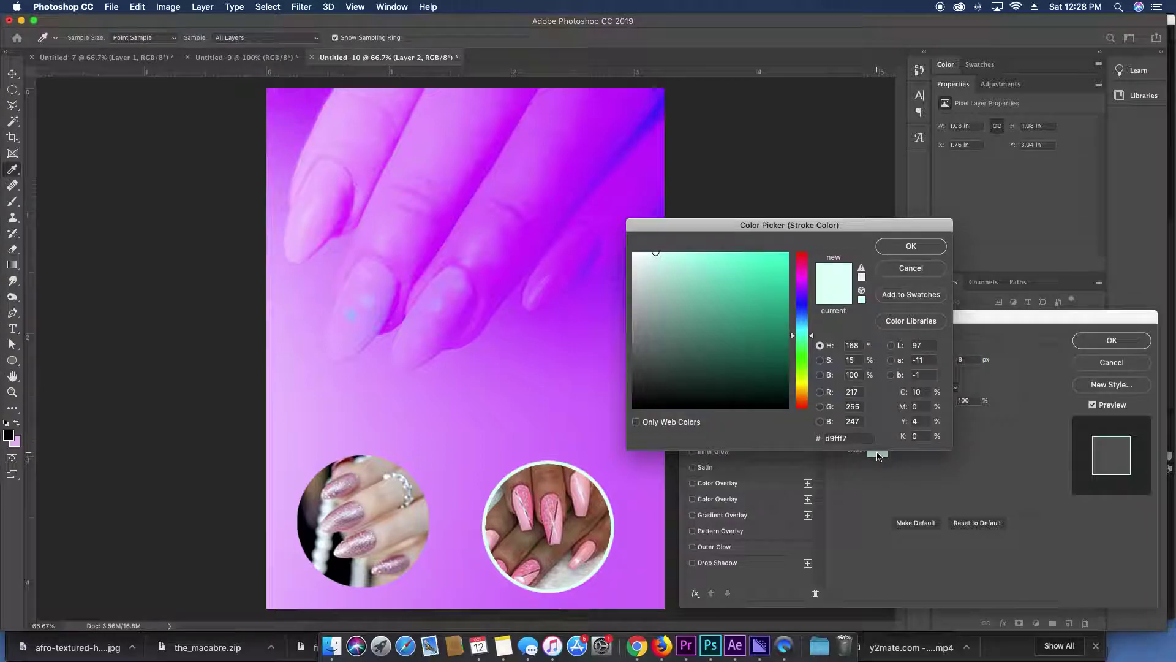
left_click(885, 247)
key("Down")
key("Down")
key("Down")
key("Down")
key("Down")
key("Down")
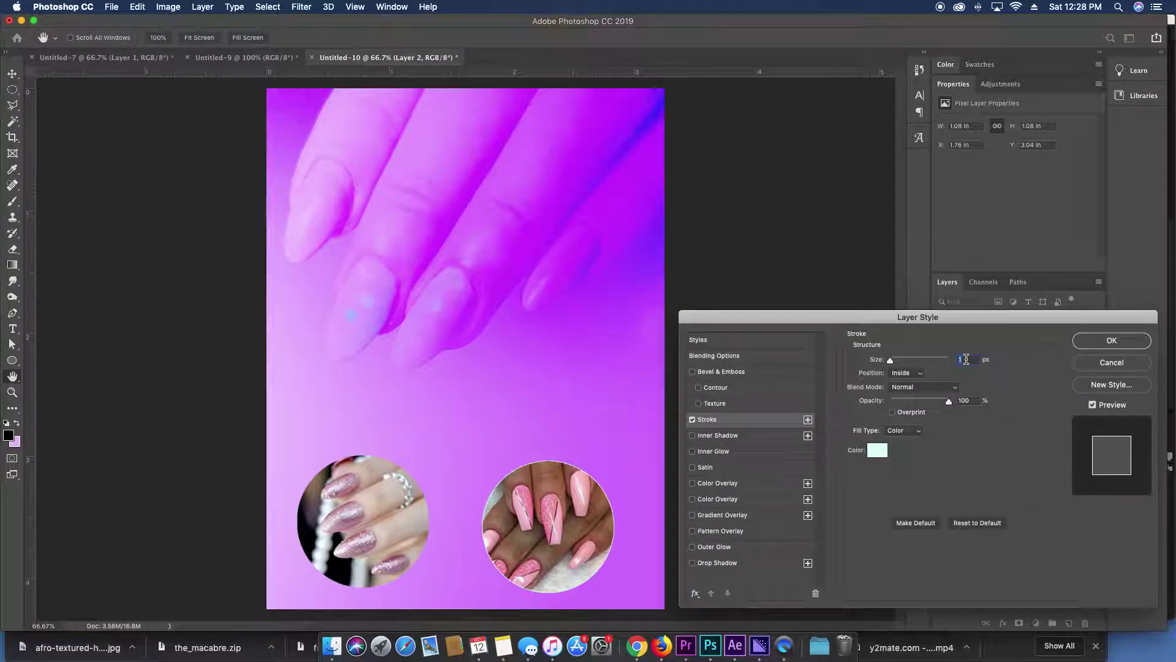
key("Up")
key("Up")
key("Up")
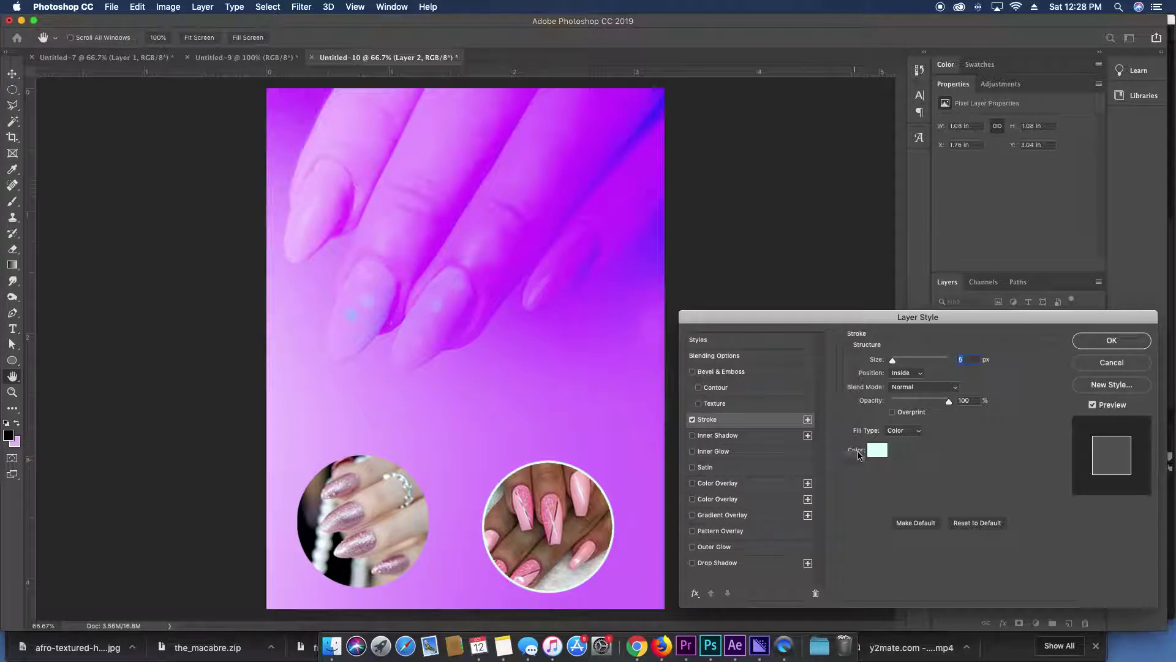
left_click(875, 450)
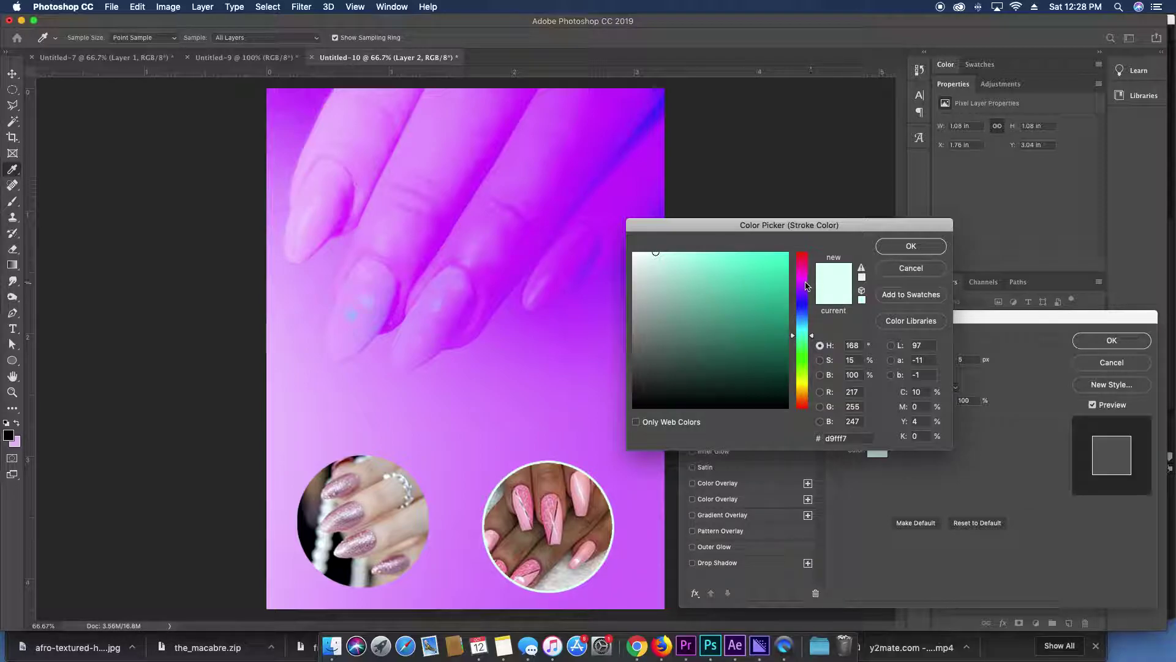
left_click(804, 277)
left_click_drag(697, 272, 650, 235)
left_click(883, 270)
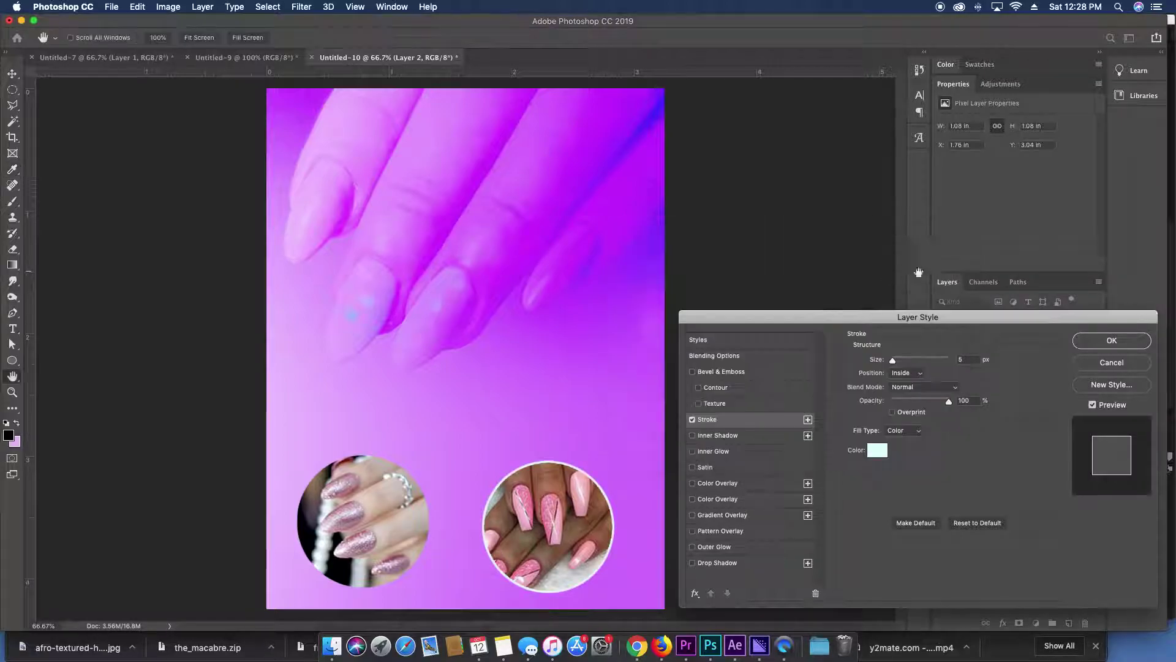
left_click(1112, 341)
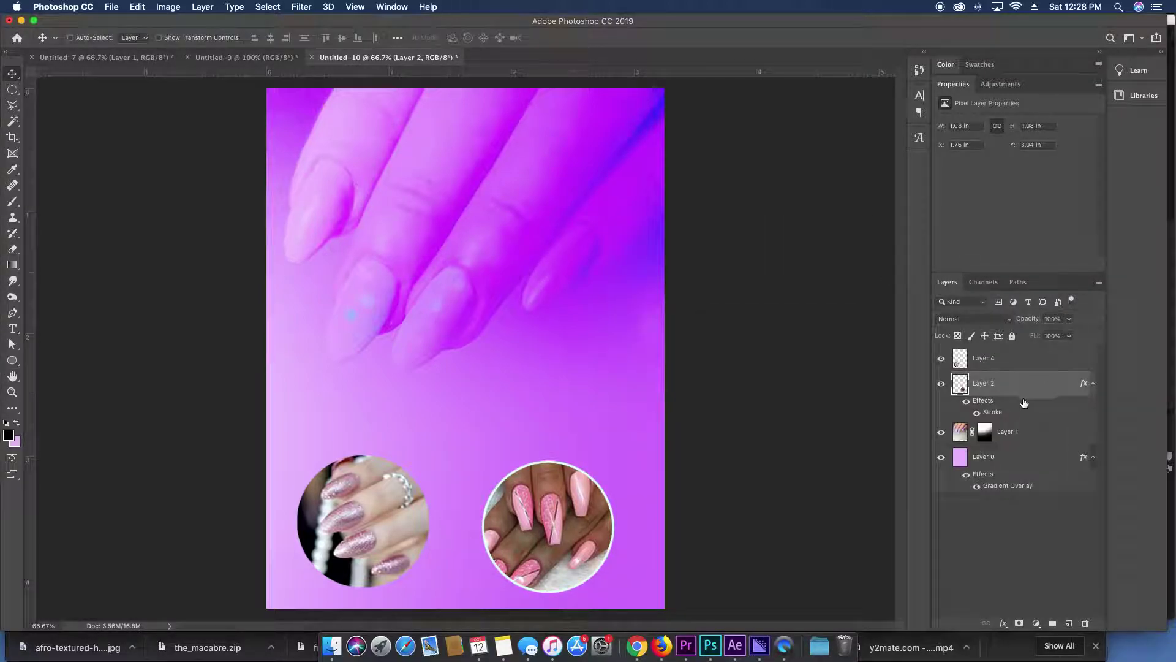
Copy Layer 2's stroke style and paste it onto Layer 4.
right_click(995, 423)
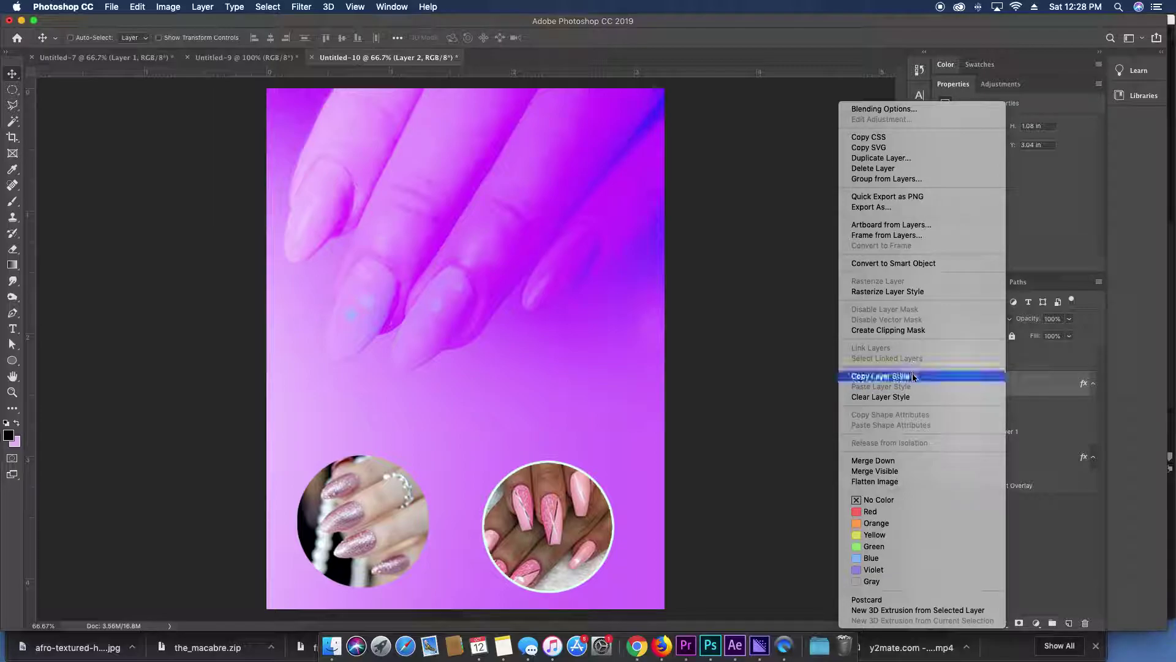
left_click(882, 376)
right_click(1007, 359)
left_click(936, 389)
Move the left circle closer to the right one and rotate it about -67°.
left_click_drag(310, 534, 349, 525)
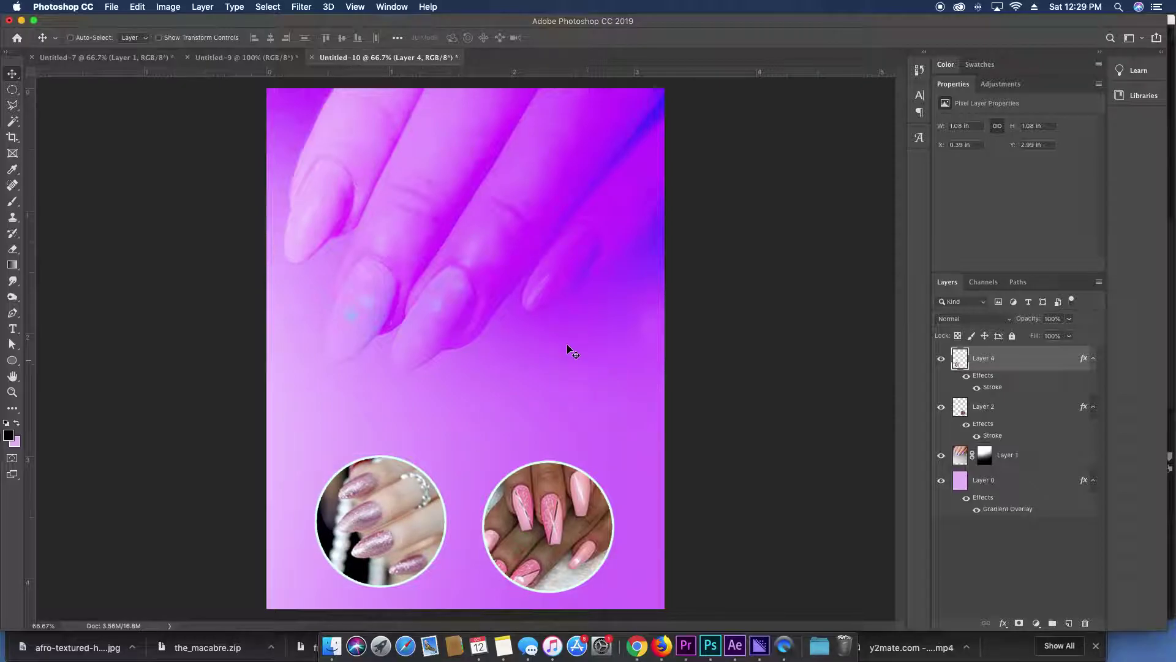
key("super+minus")
key("super+equal")
key("super+t")
left_click_drag(459, 425, 317, 397)
key("Return")
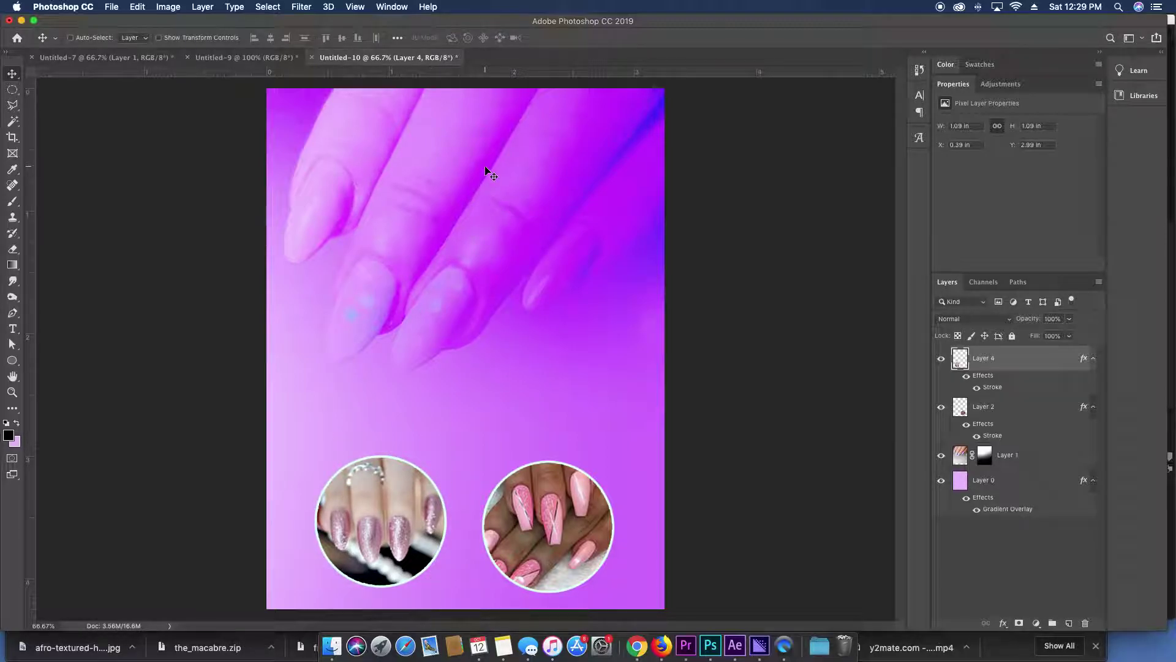
Add a new text line near the poster top and move it toward the top centre.
key("t")
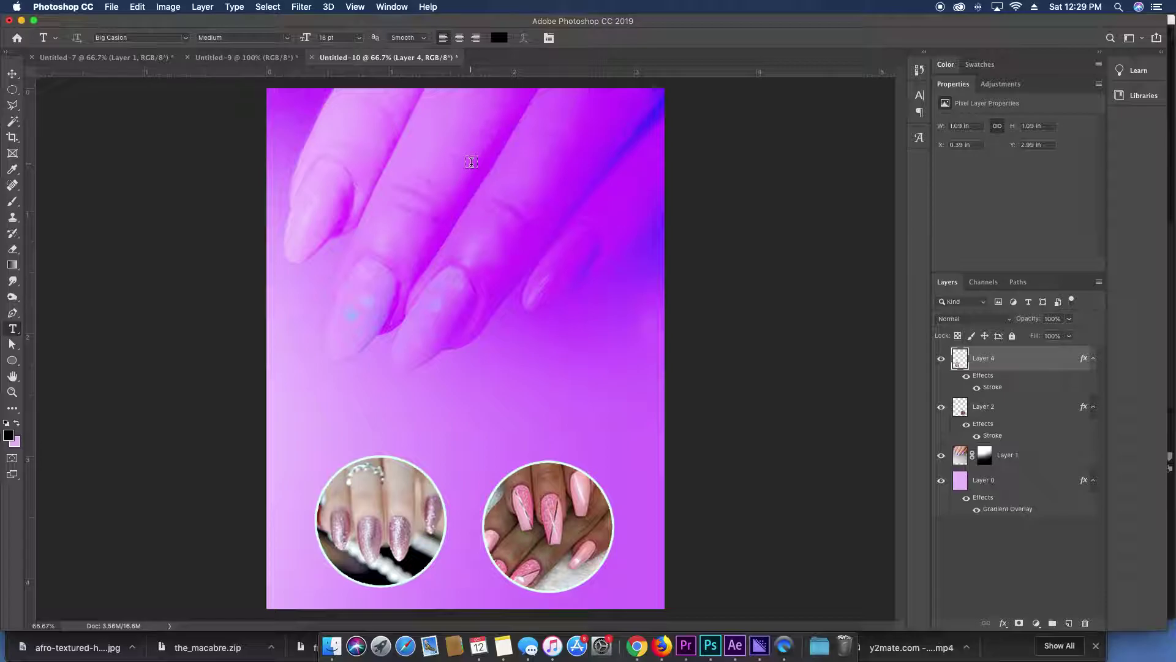
left_click(471, 162)
left_click(695, 231)
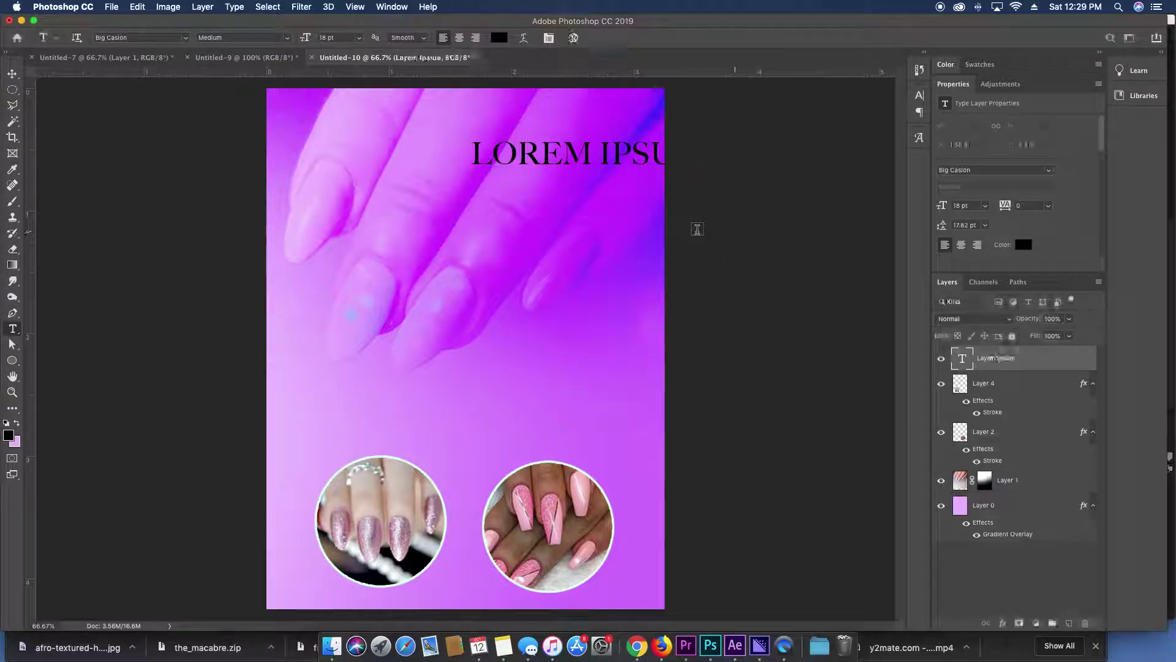
key("super+a")
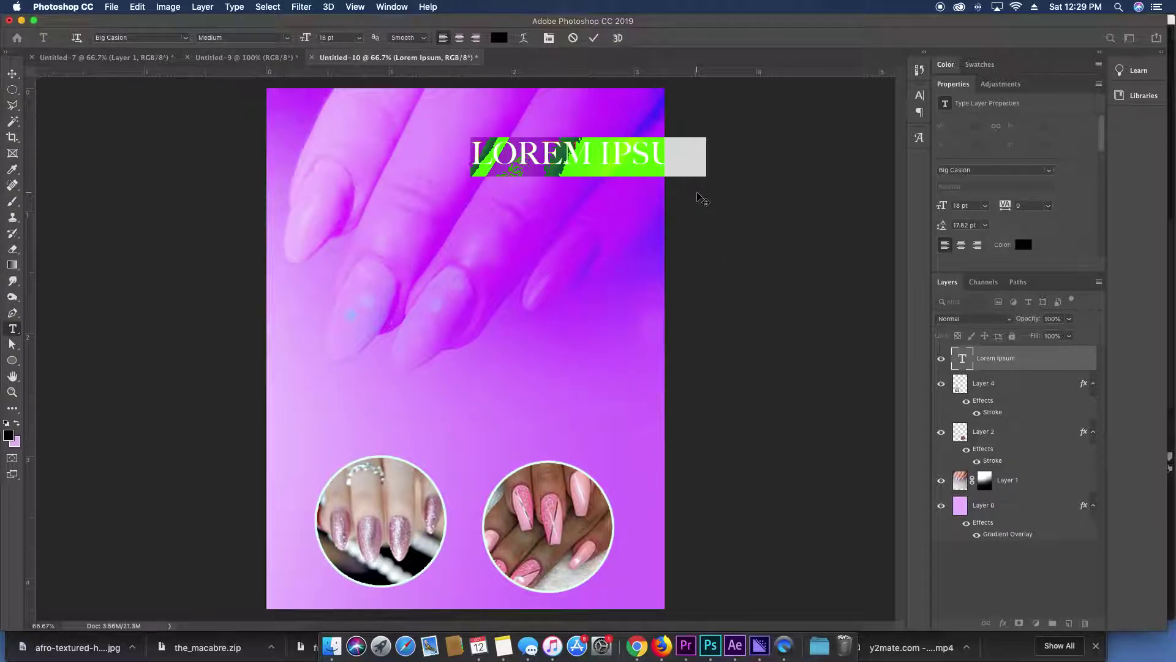
left_click_drag(698, 201, 589, 191)
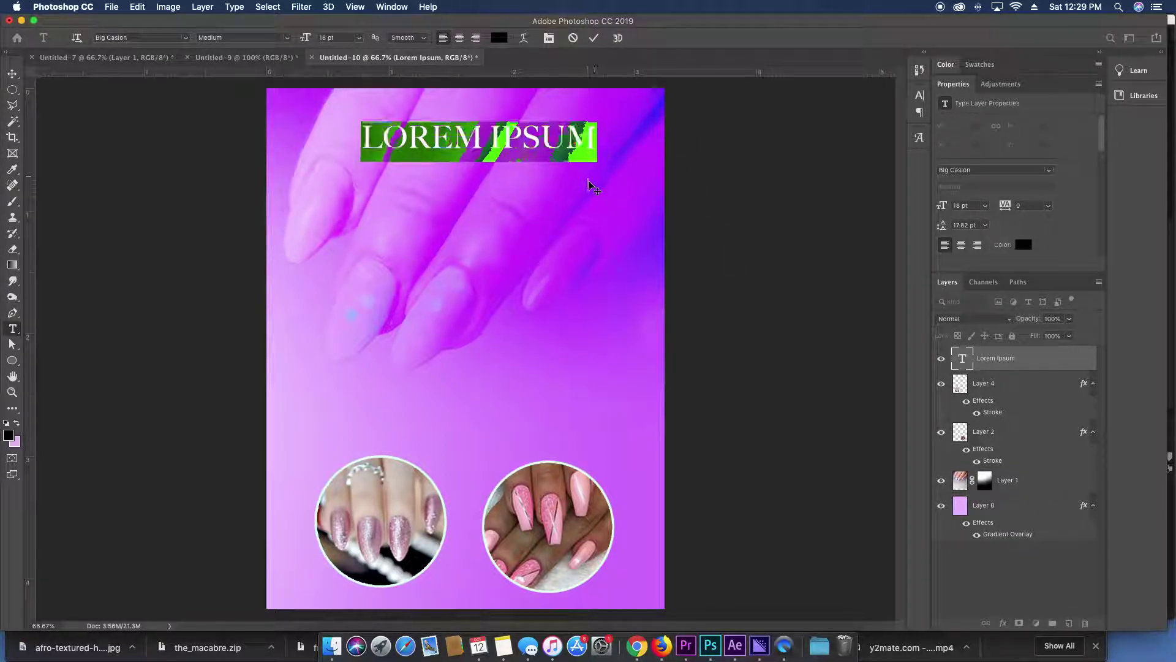
Set the new text's font to Snell Roundhand.
left_click(185, 38)
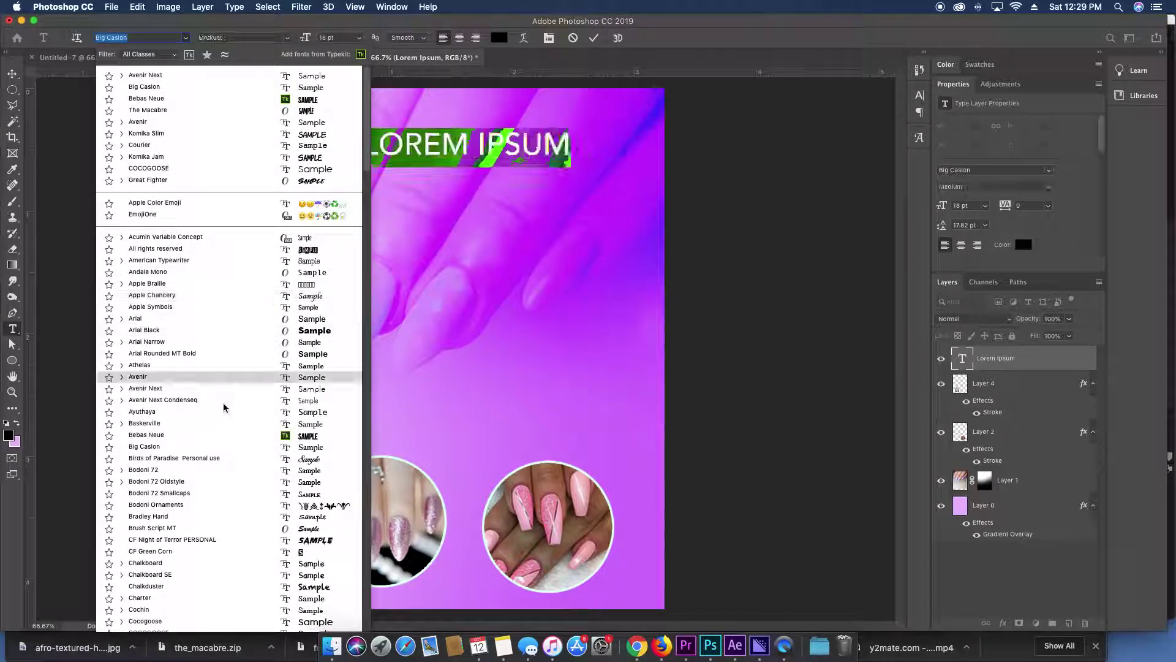
scroll(211, 398, "down", 4)
scroll(216, 429, "down", 8)
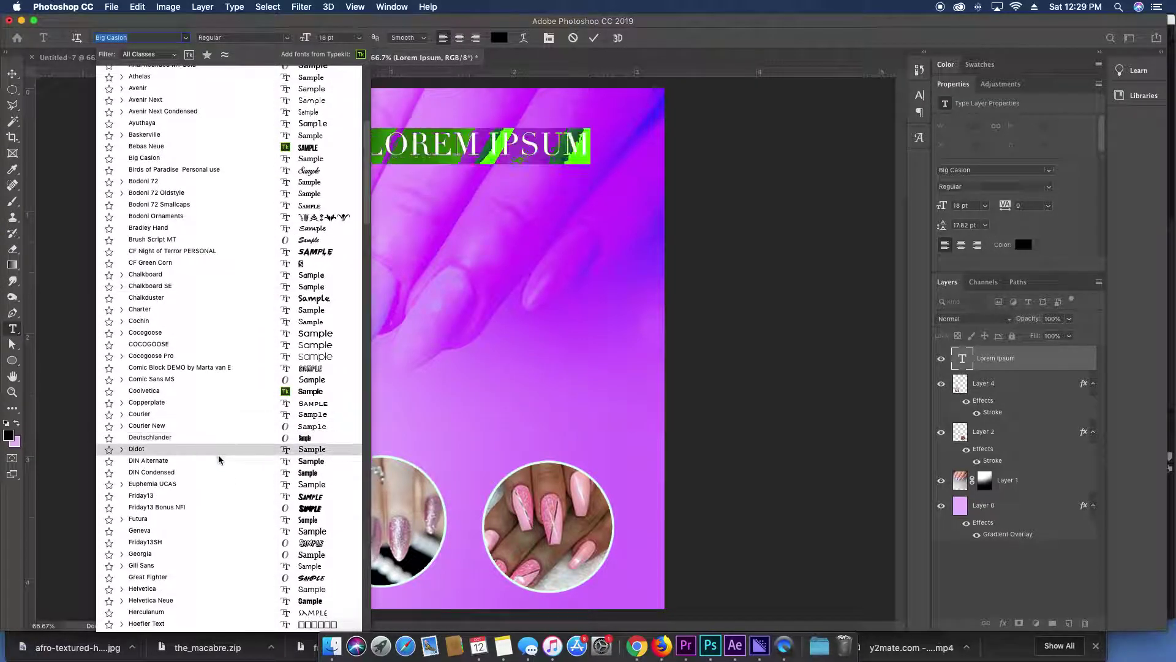
scroll(219, 465, "down", 4)
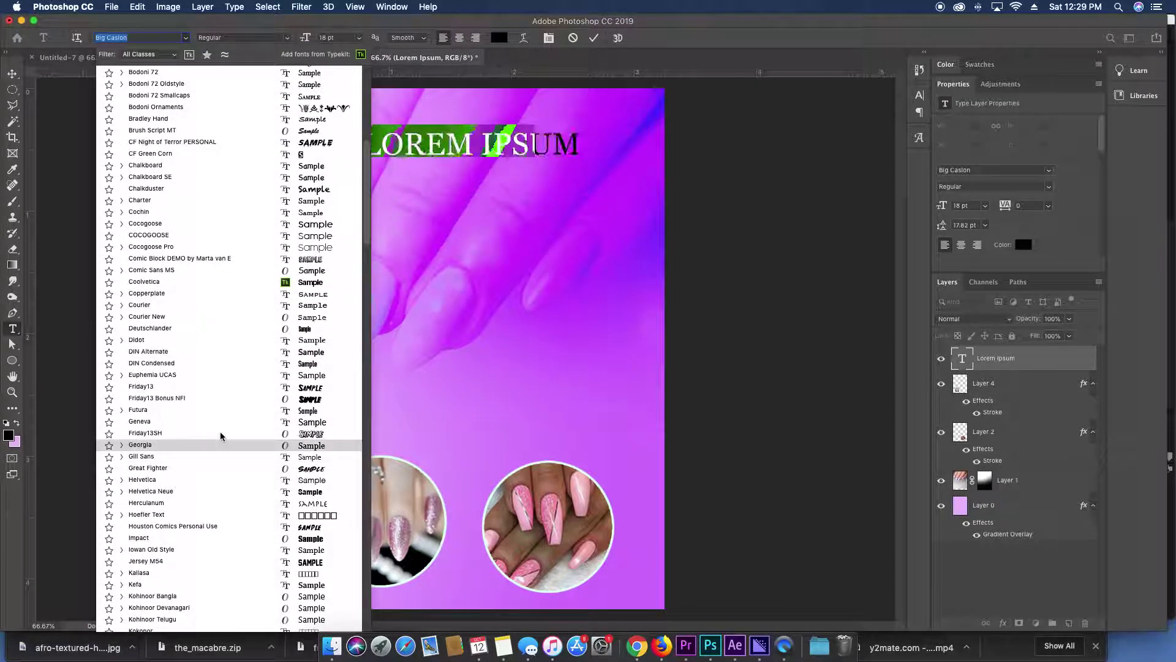
scroll(224, 436, "down", 1)
scroll(223, 436, "down", 2)
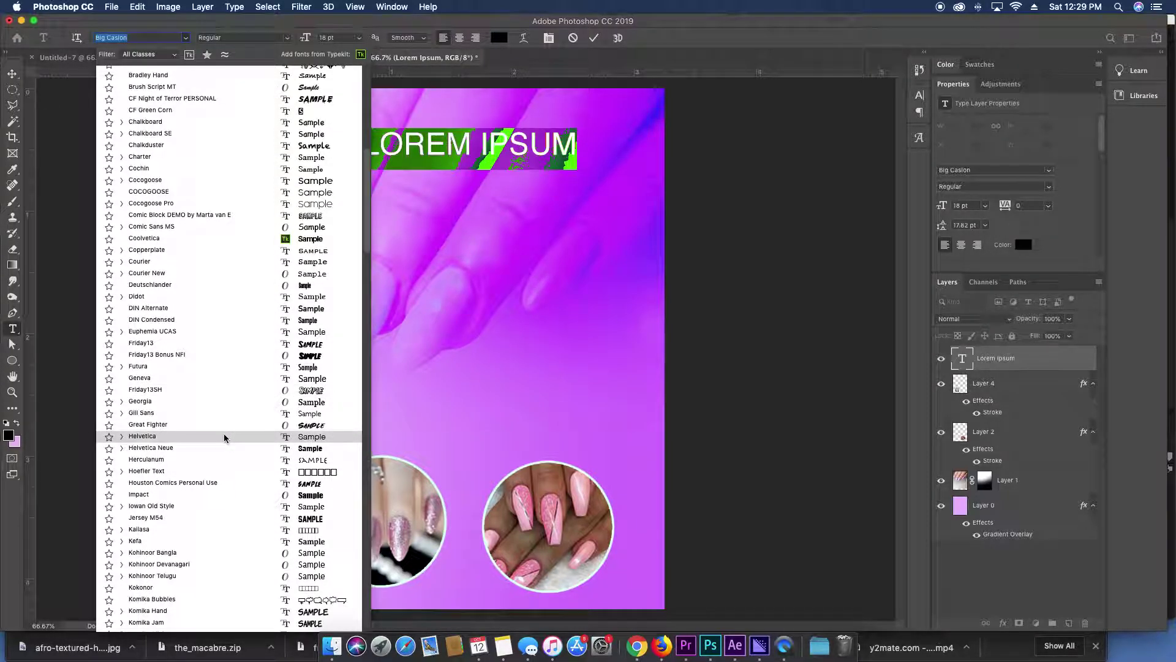
scroll(223, 435, "down", 7)
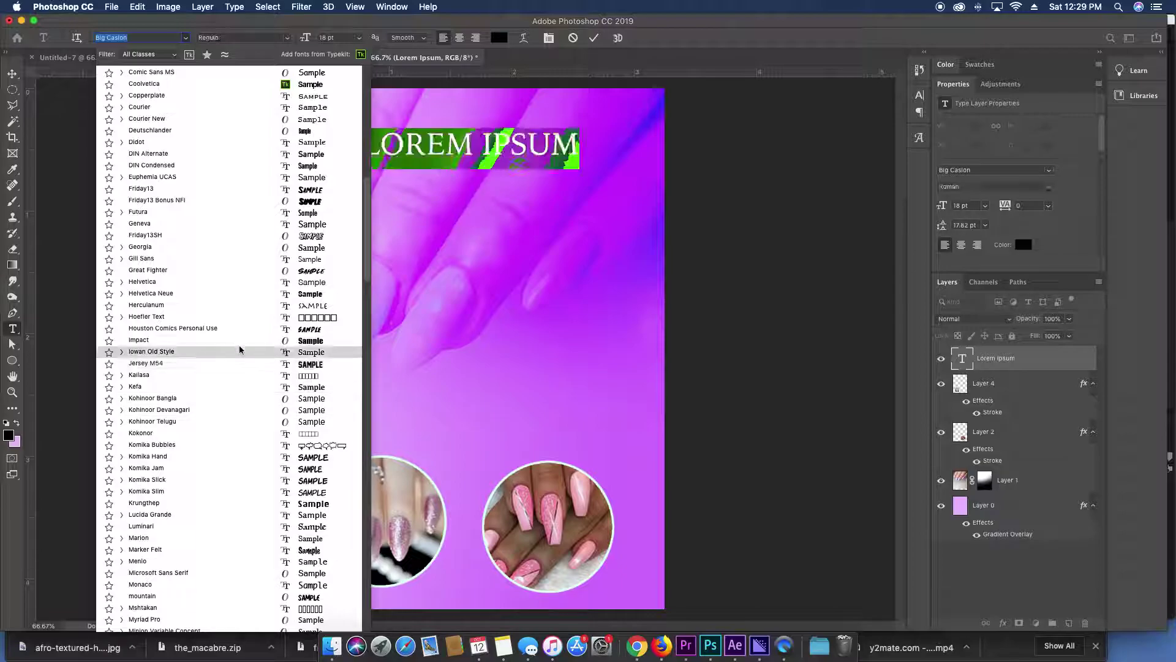
scroll(249, 514, "down", 4)
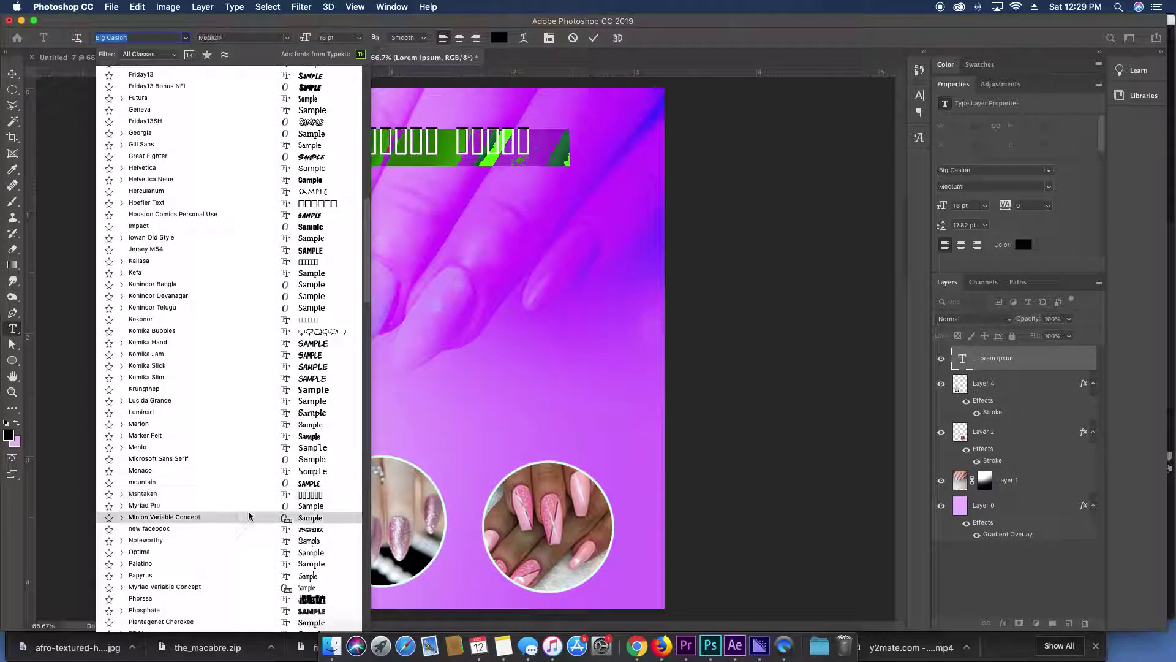
scroll(244, 531, "down", 5)
scroll(244, 531, "down", 3)
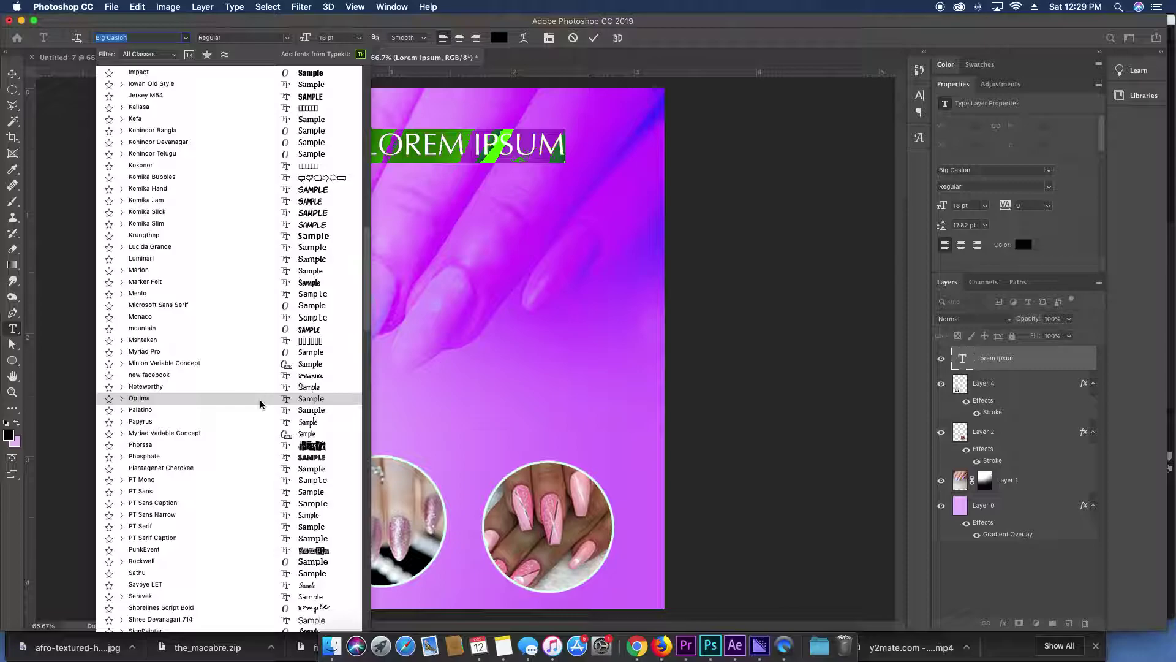
scroll(261, 404, "down", 5)
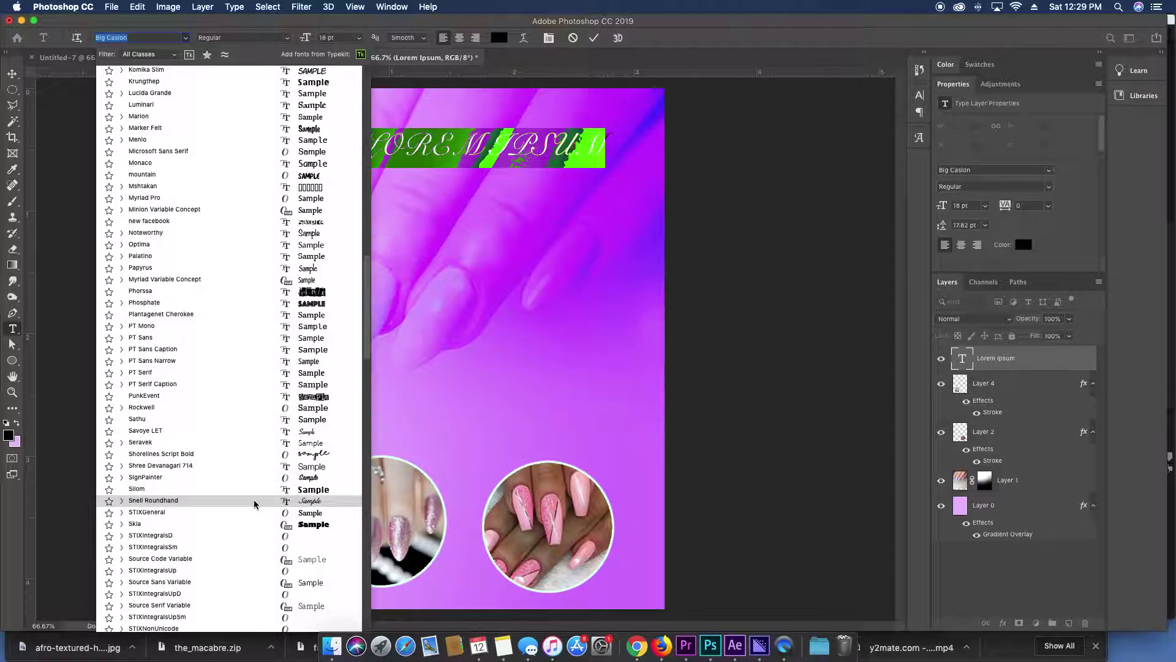
left_click(255, 504)
Replace the sample text with 'SHIELA'S'.
type("SNELL")
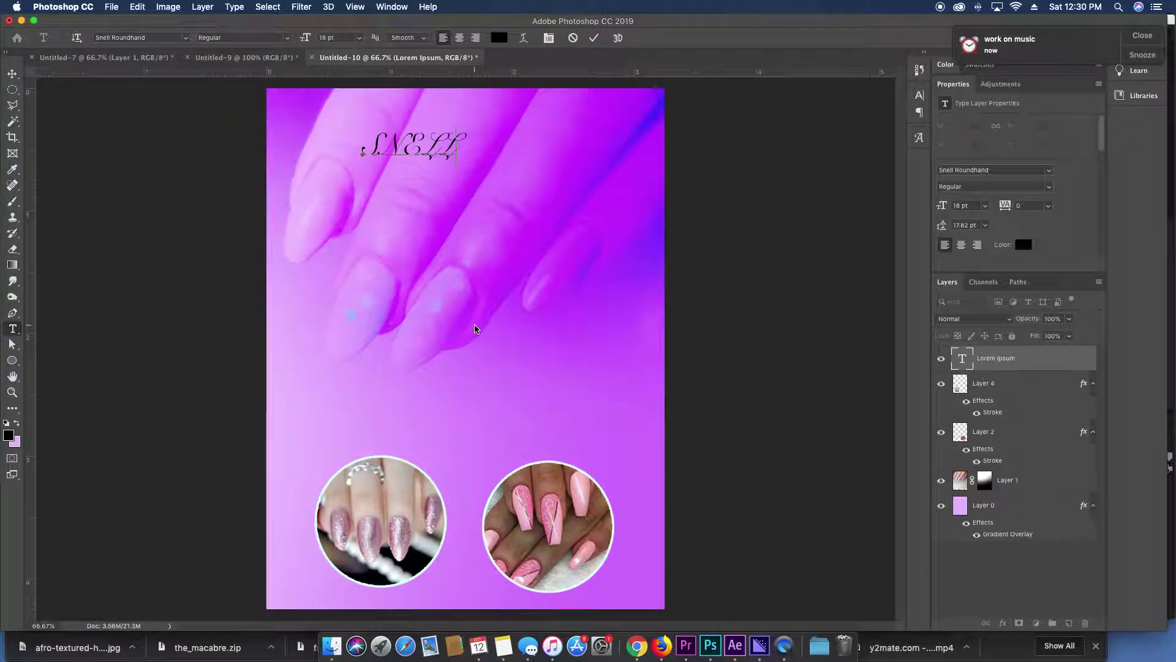
key("super+a")
type("SHIELA'S")
key("super+a")
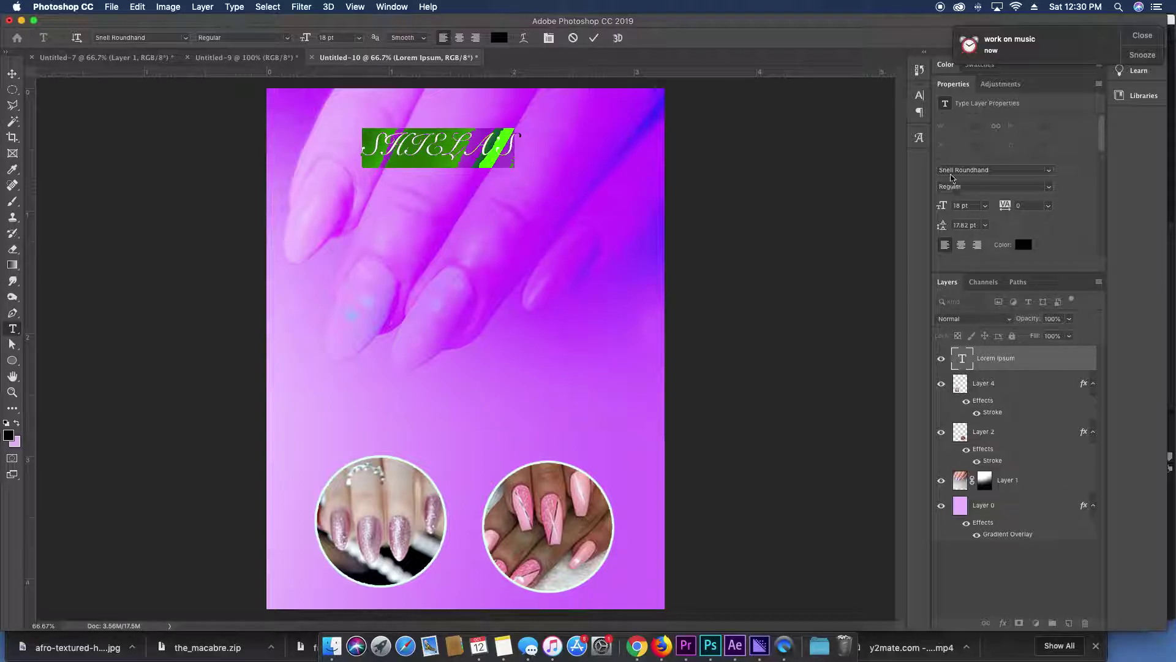
Turn off all caps, set the title to 45 pt, and shift it slightly lower and right.
left_click(919, 99)
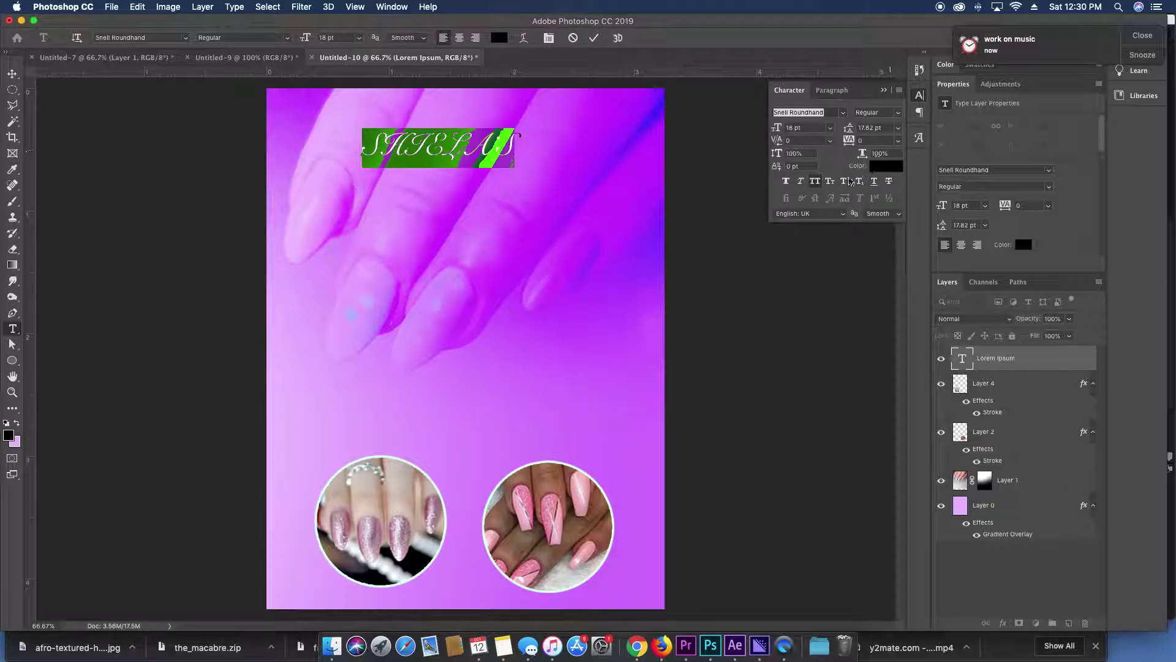
left_click(814, 182)
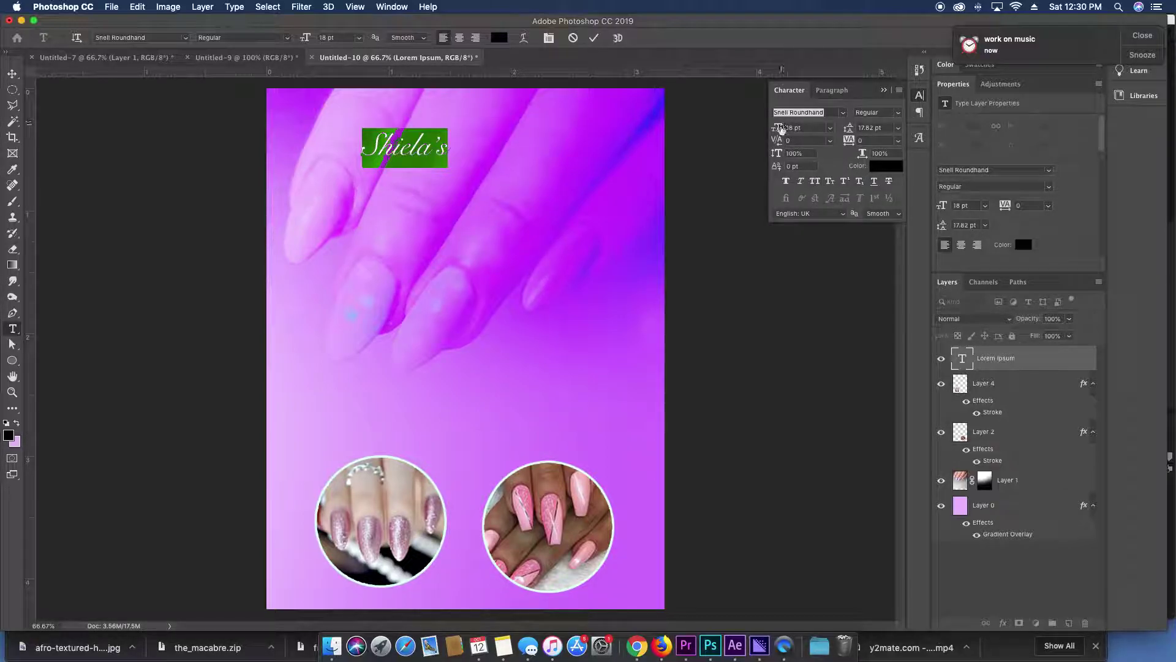
left_click_drag(781, 127, 797, 137)
type("45")
key("Return")
left_click_drag(596, 159, 602, 188)
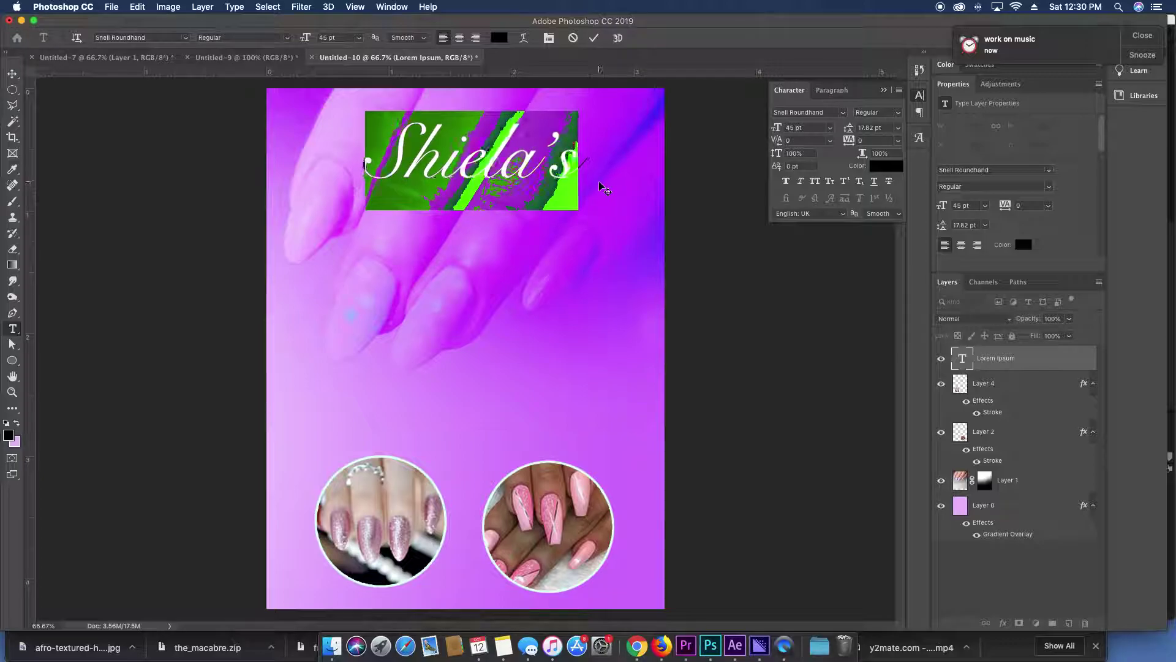
left_click(1037, 362)
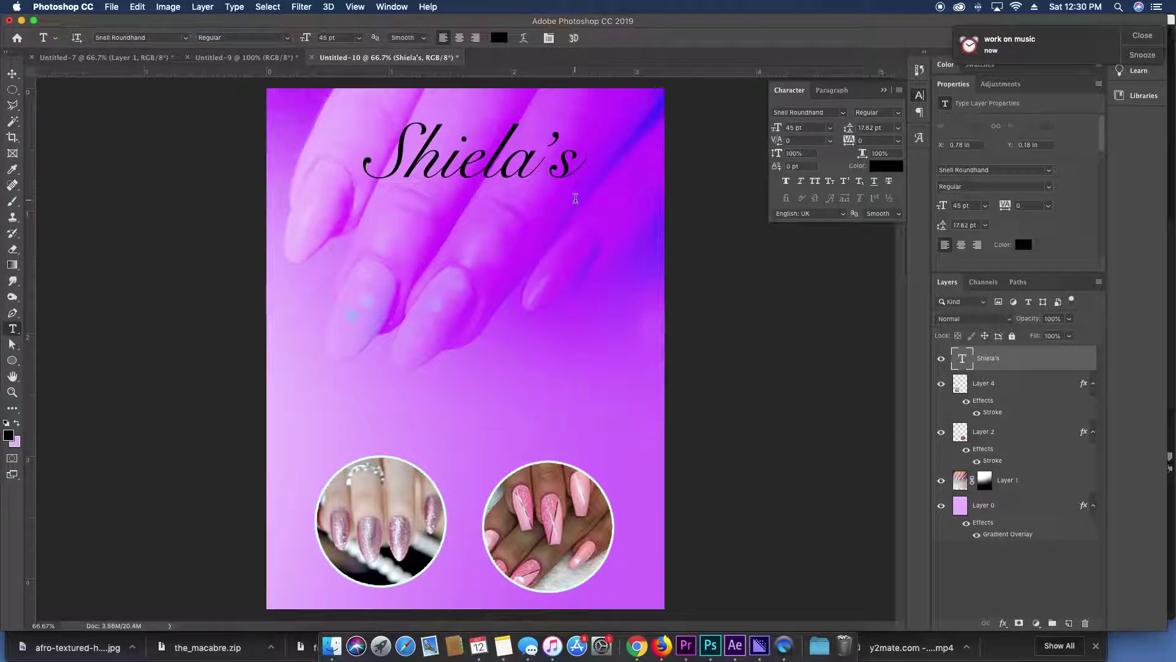
Move the Shiela's title lower on the poster and shrink it to about 32 pt.
key("v")
left_click_drag(578, 205, 575, 205)
key("super+minus")
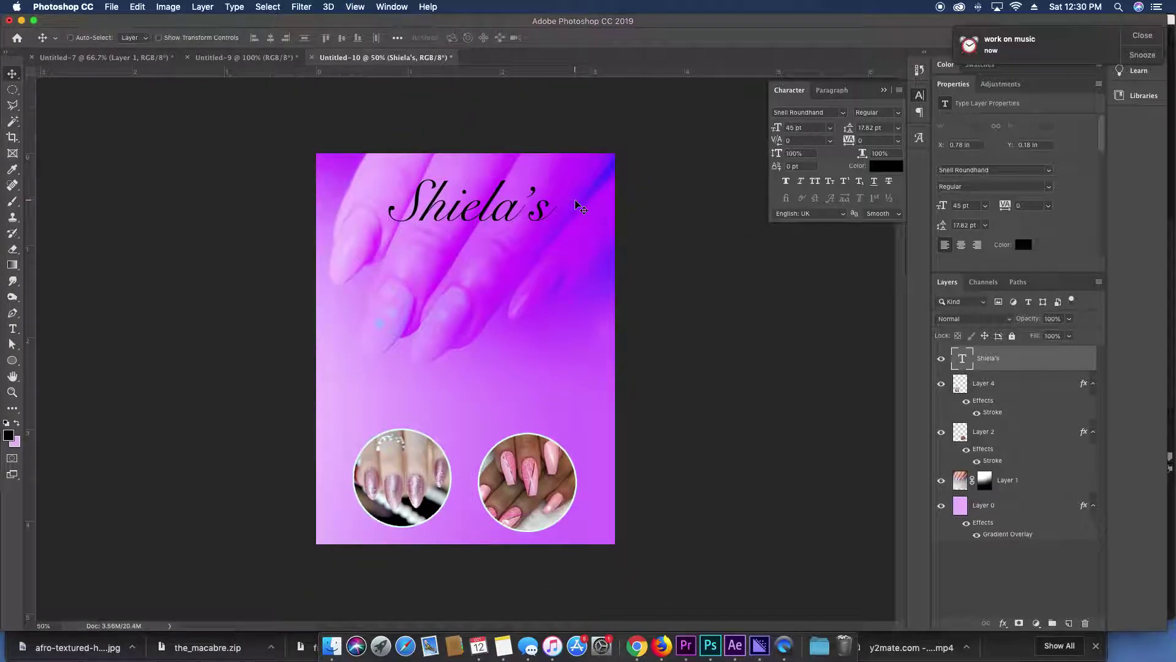
left_click_drag(479, 201, 518, 371)
key("ctrl+t")
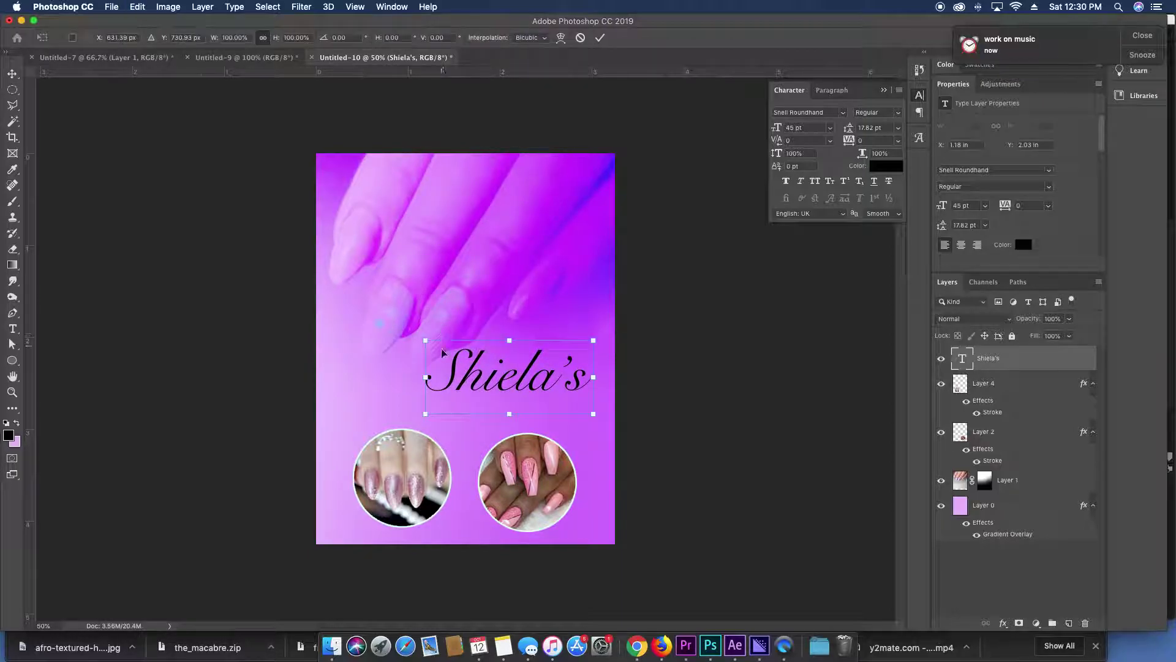
left_click_drag(425, 340, 473, 361)
key("Return")
Retype the script title as 'Salon', move it onto the nail photo, then prefix it with 'Nail'.
double_click(530, 386)
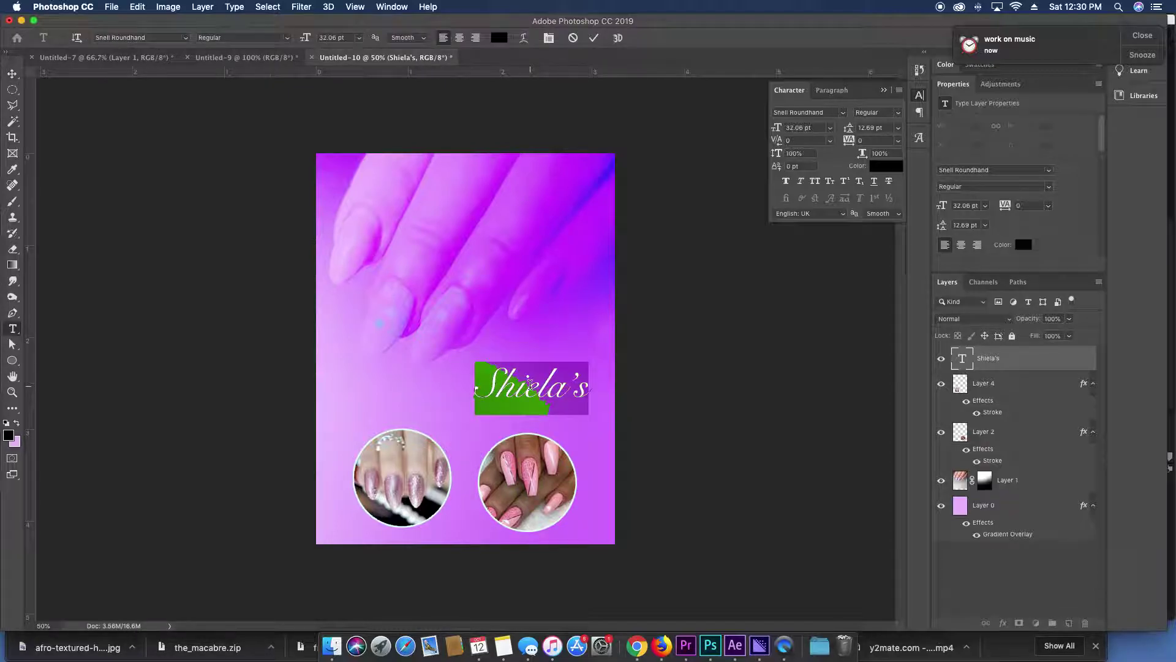
type("Salon")
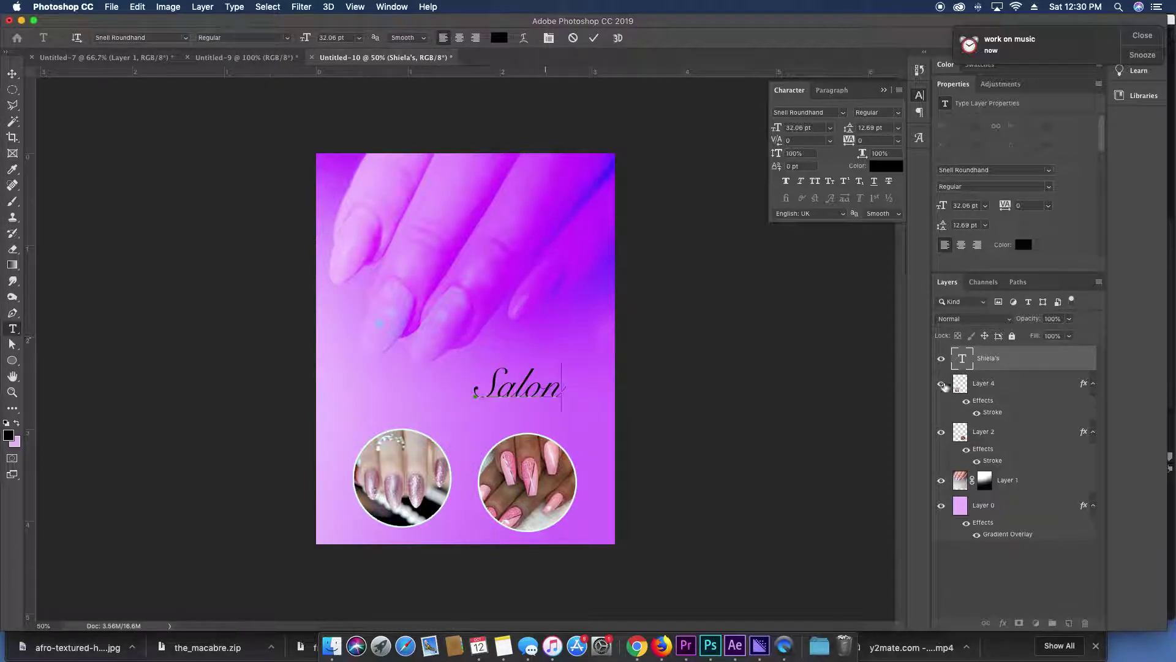
left_click(1037, 368)
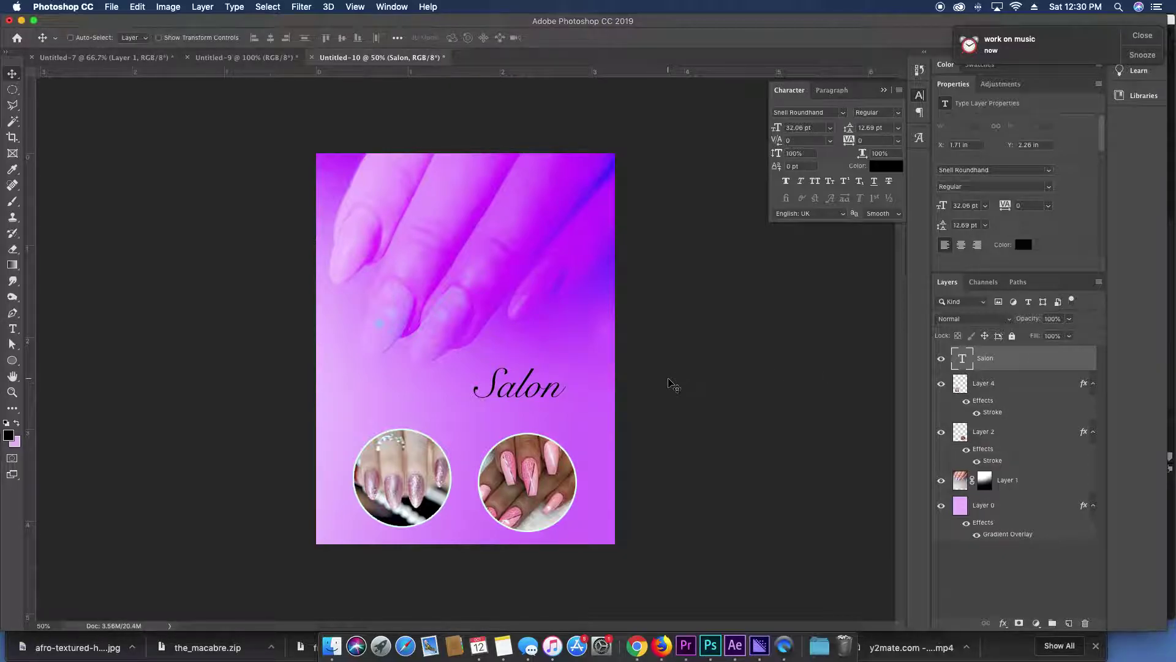
left_click_drag(674, 385, 605, 366)
key("t")
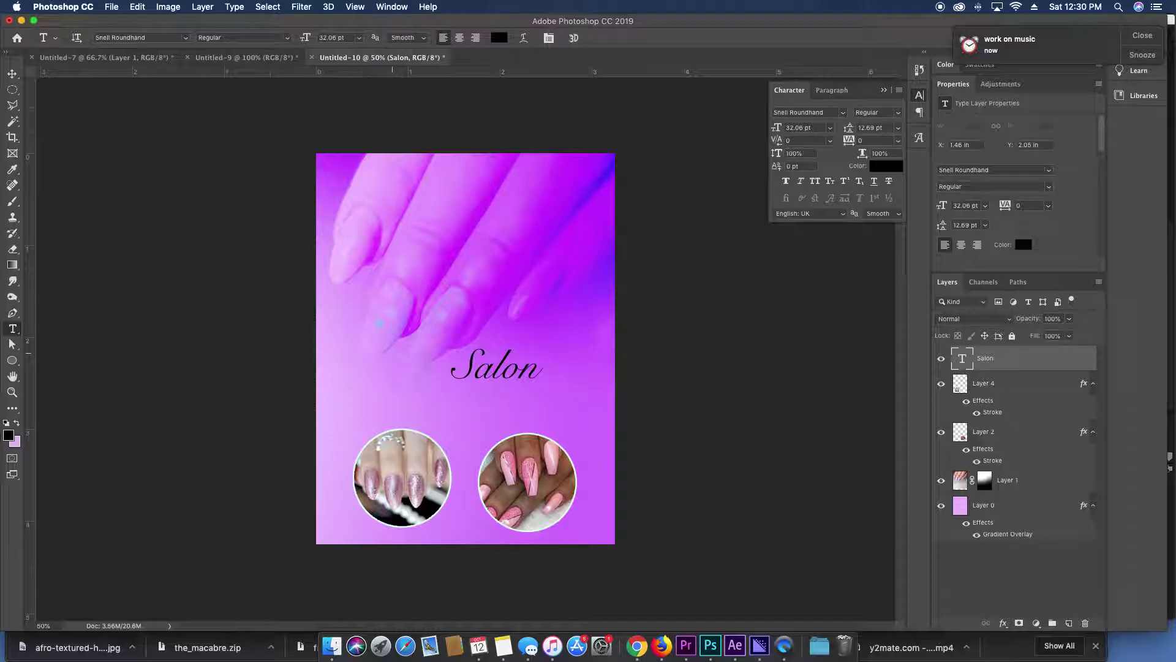
left_click(455, 371)
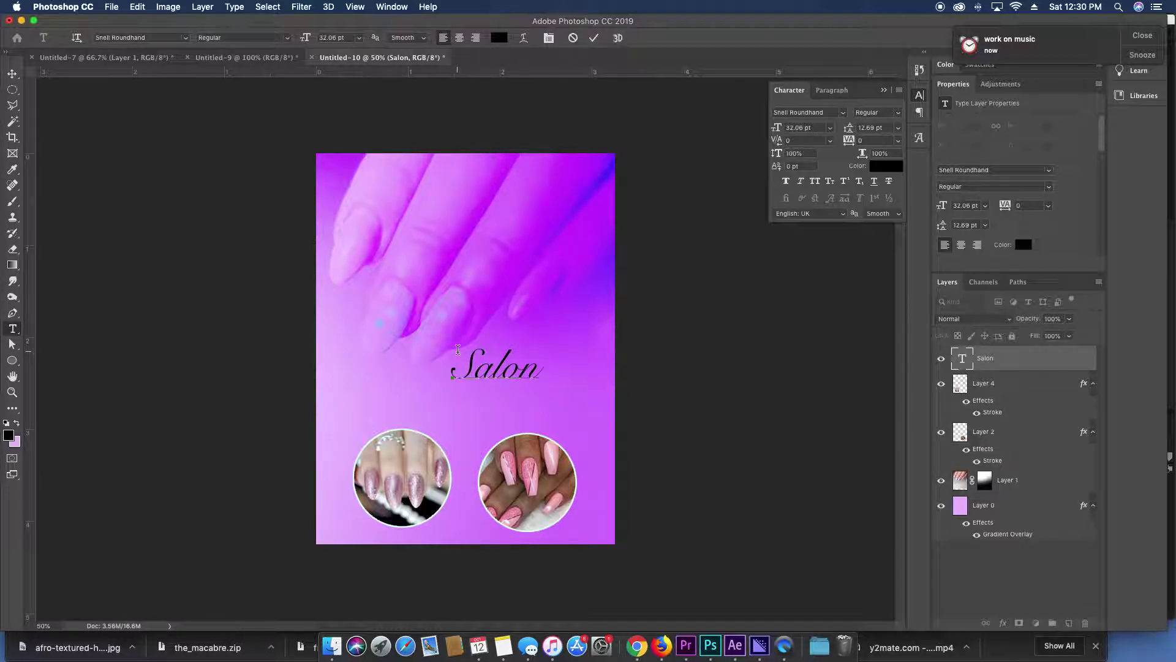
type("Nail")
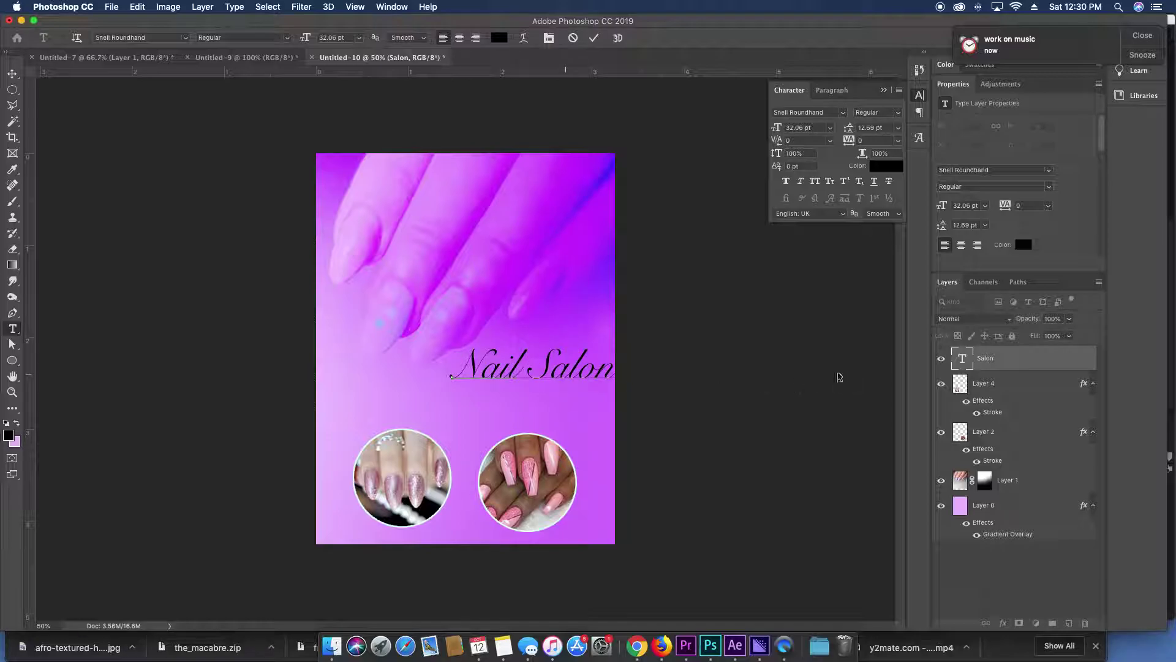
left_click(962, 360)
Centre 'Nail Salon' above the nail circles and shrink it to about 22.88 pt.
key("v")
left_click_drag(553, 365, 482, 405)
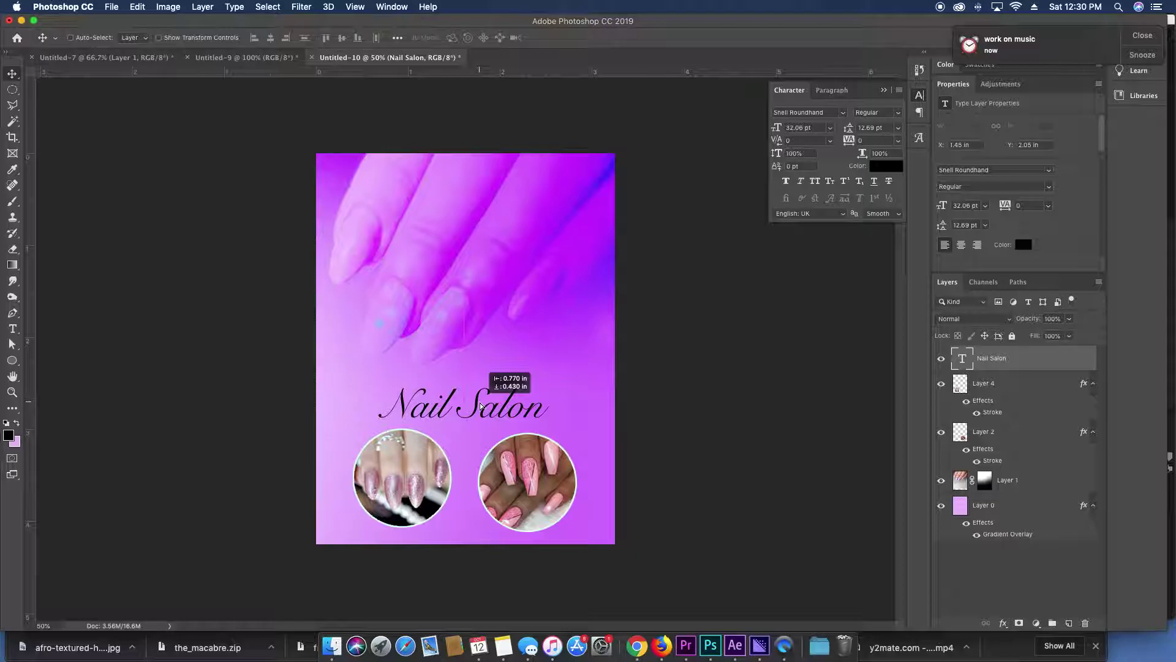
key("super+t")
left_click_drag(550, 386, 500, 365)
key("Return")
Retype the copied line as "Diva's" and set it in gold Trajan Color.
double_click(500, 365)
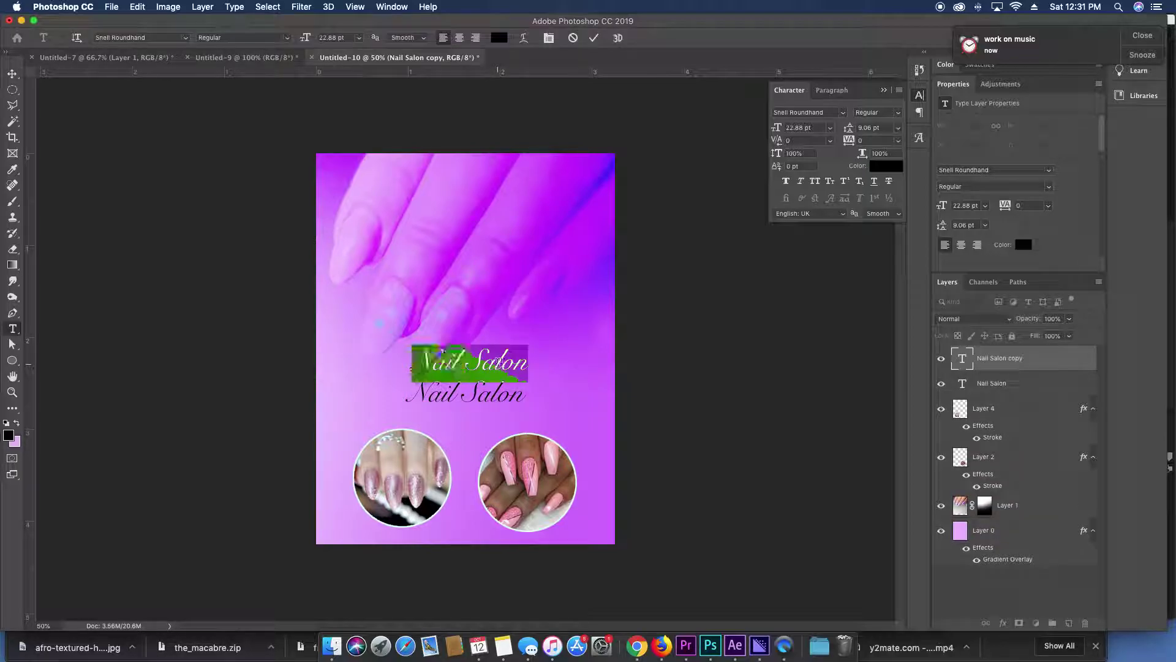
type("Diva's")
key("super+a")
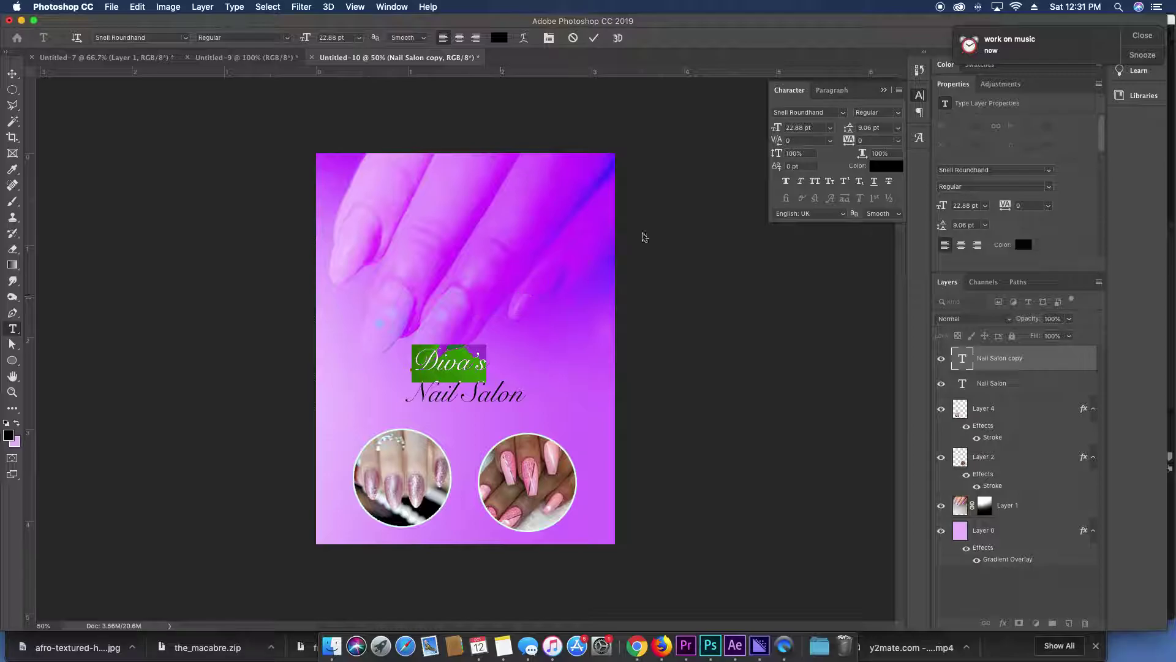
left_click(843, 112)
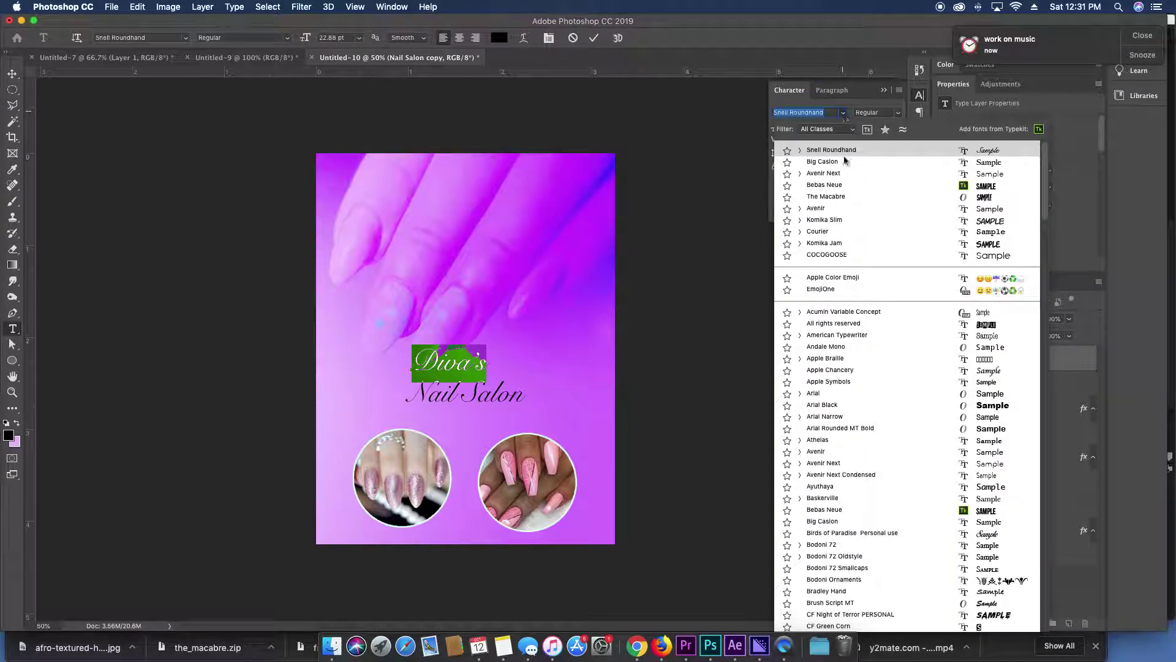
scroll(876, 202, "down", 15)
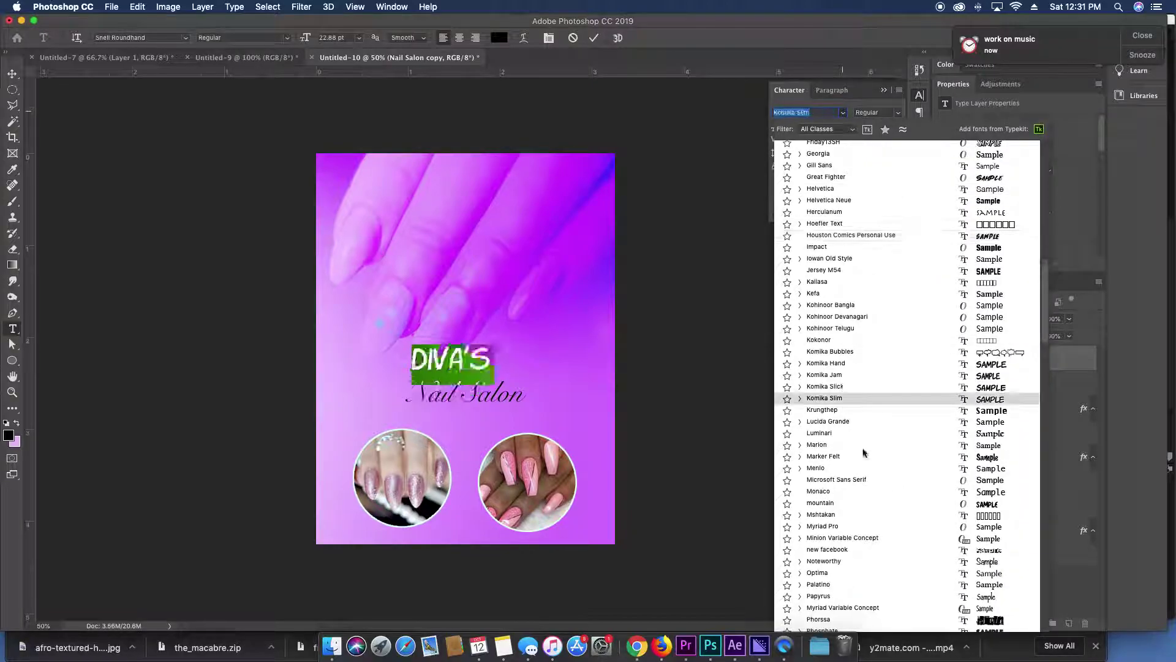
scroll(864, 450, "down", 10)
scroll(865, 452, "down", 8)
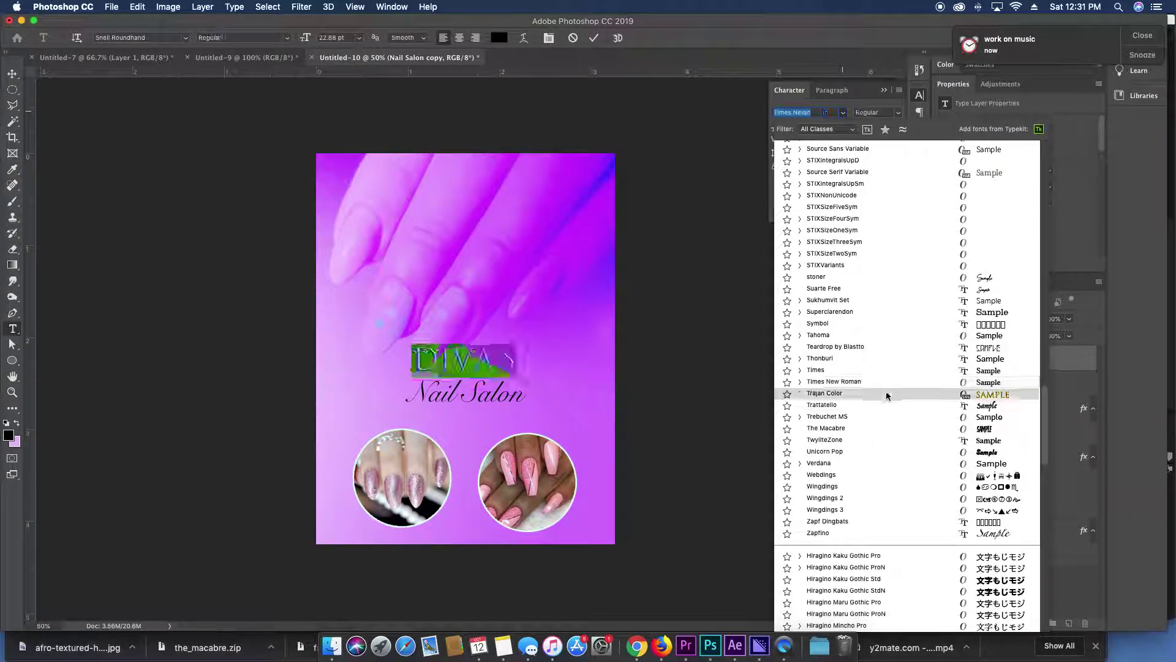
left_click(885, 394)
left_click(472, 346)
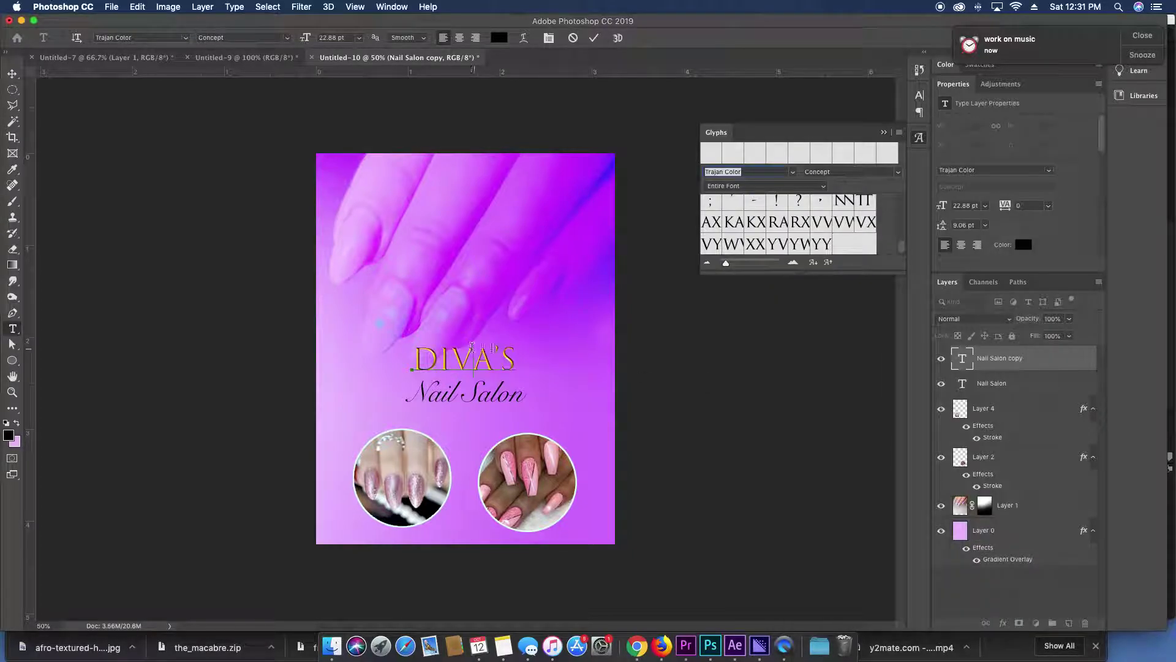
left_click(974, 367)
Nudge DIVA'S slightly right, then reselect it and browse other font families.
key("v")
key("shift+Right")
key("shift+Right")
key("t")
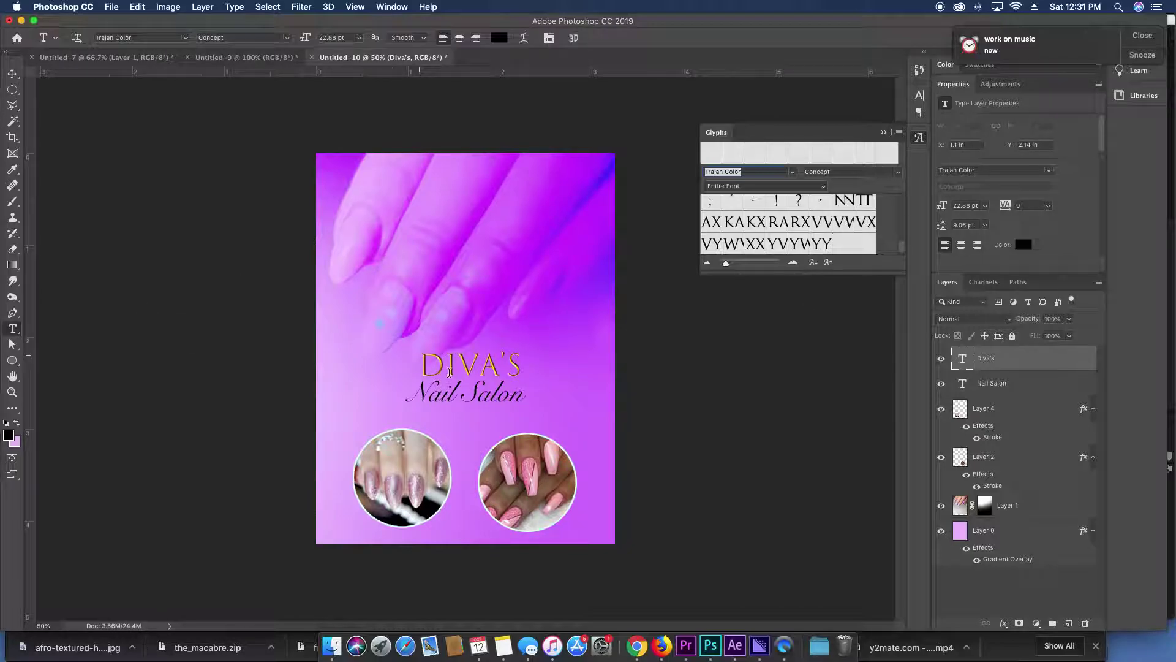
double_click(450, 372)
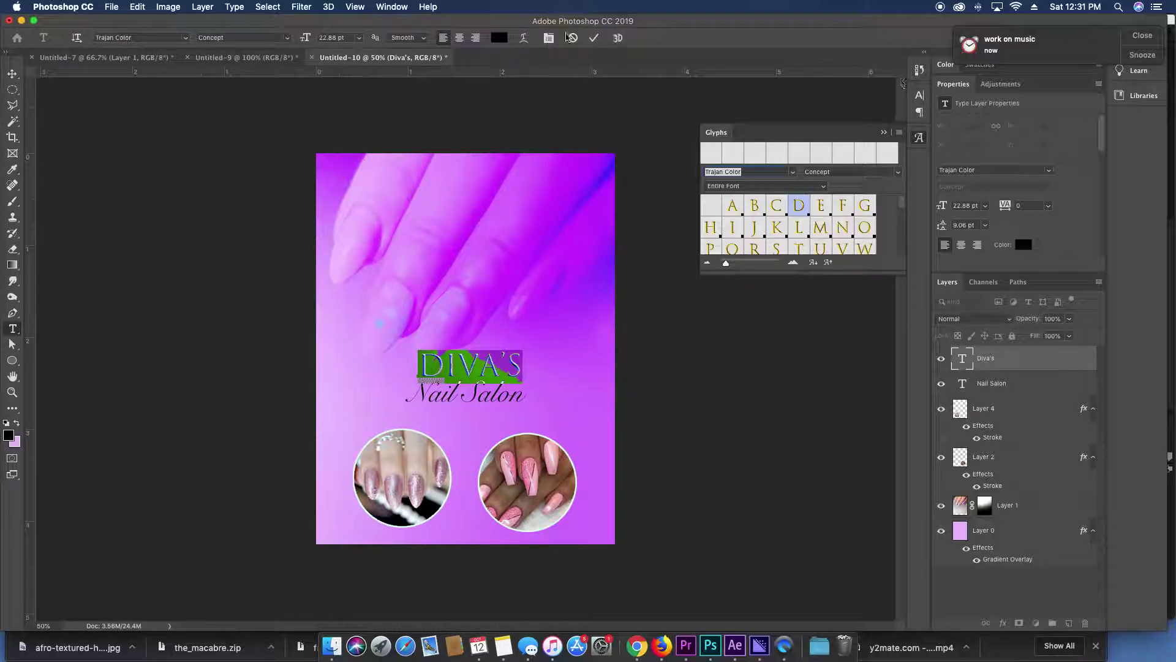
left_click(288, 38)
left_click(216, 34)
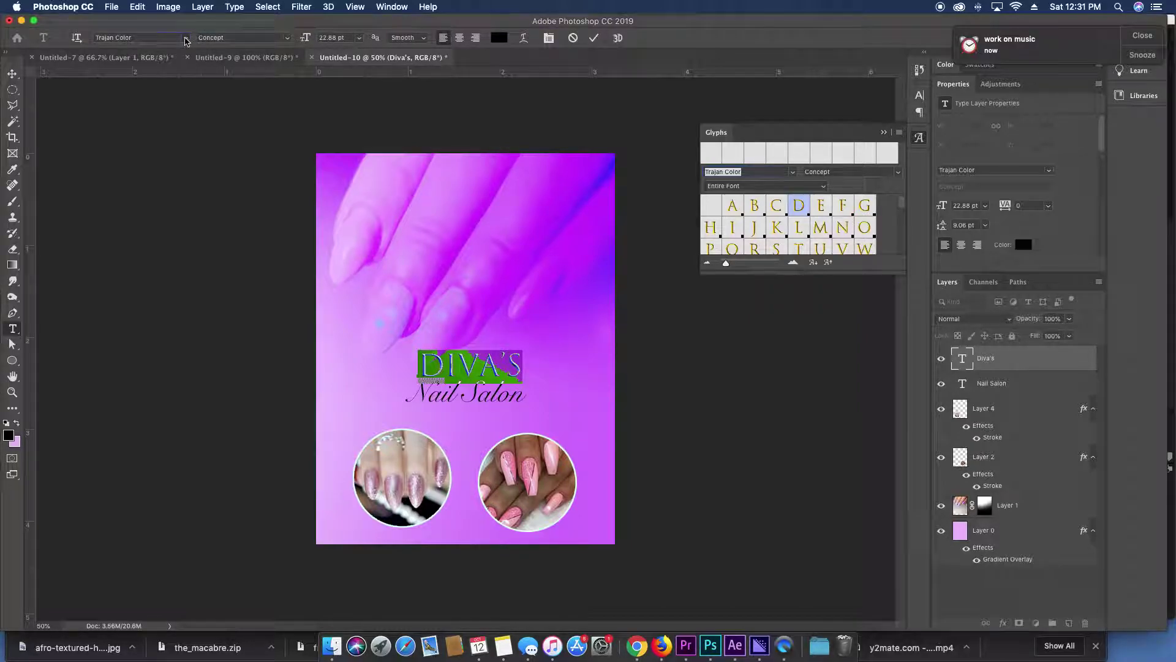
left_click(187, 41)
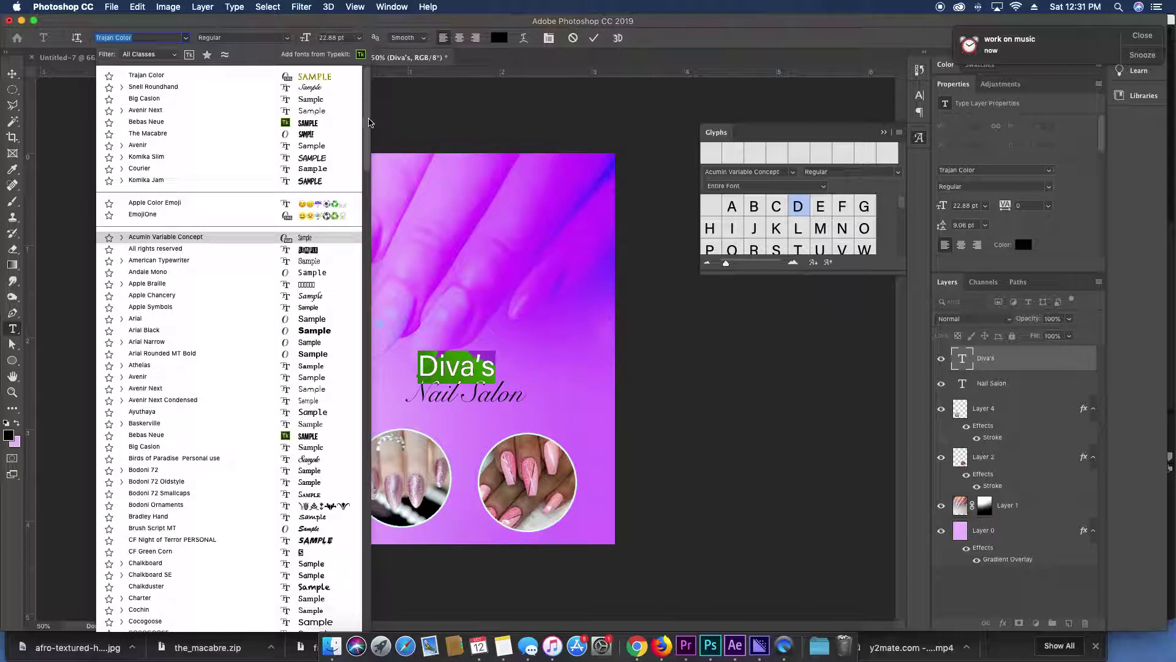
left_click_drag(369, 122, 372, 454)
scroll(316, 358, "up", 10)
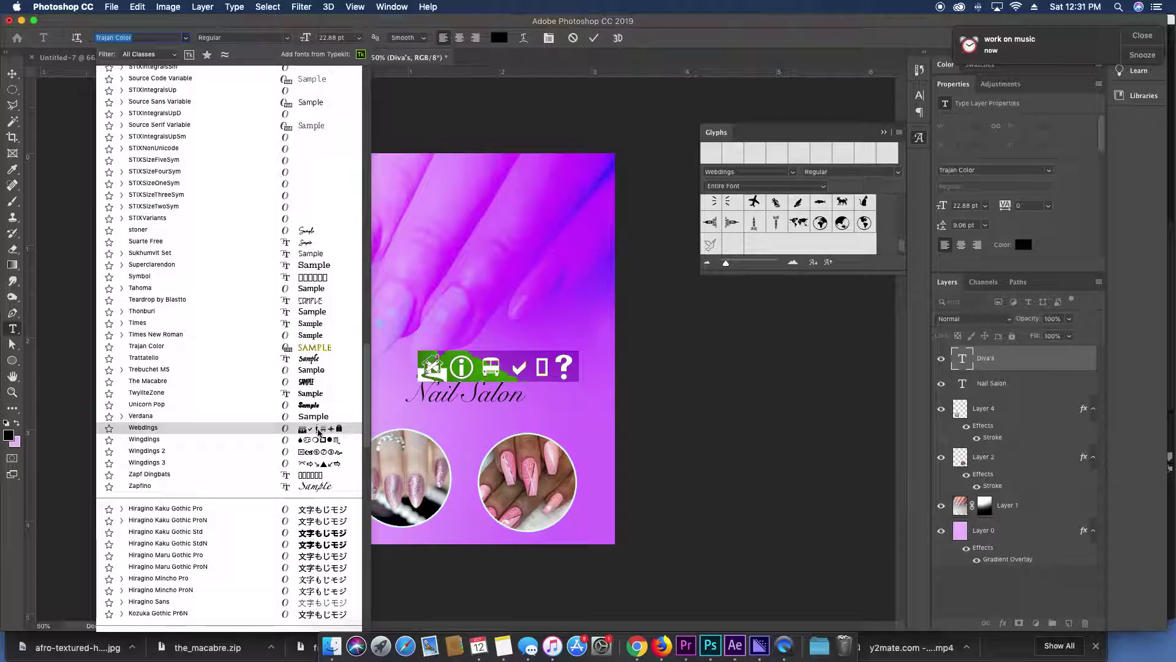
Set the top line to Suarte Free at over 70 pt and type 'Salon'.
left_click(313, 240)
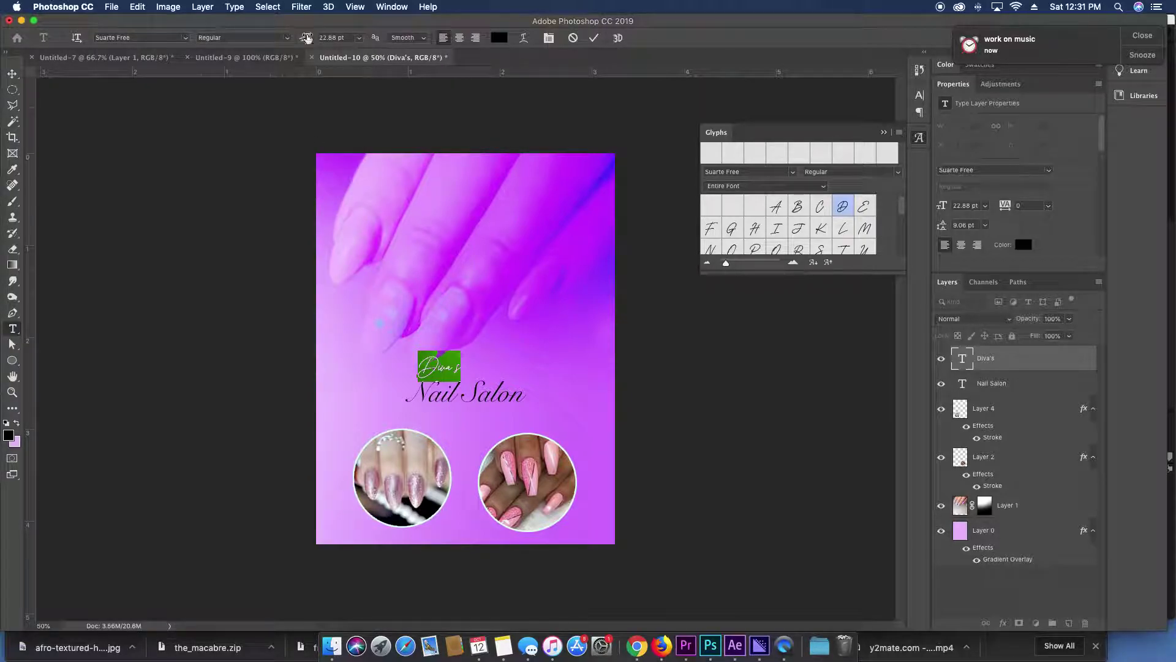
left_click_drag(306, 38, 336, 22)
type("Salon")
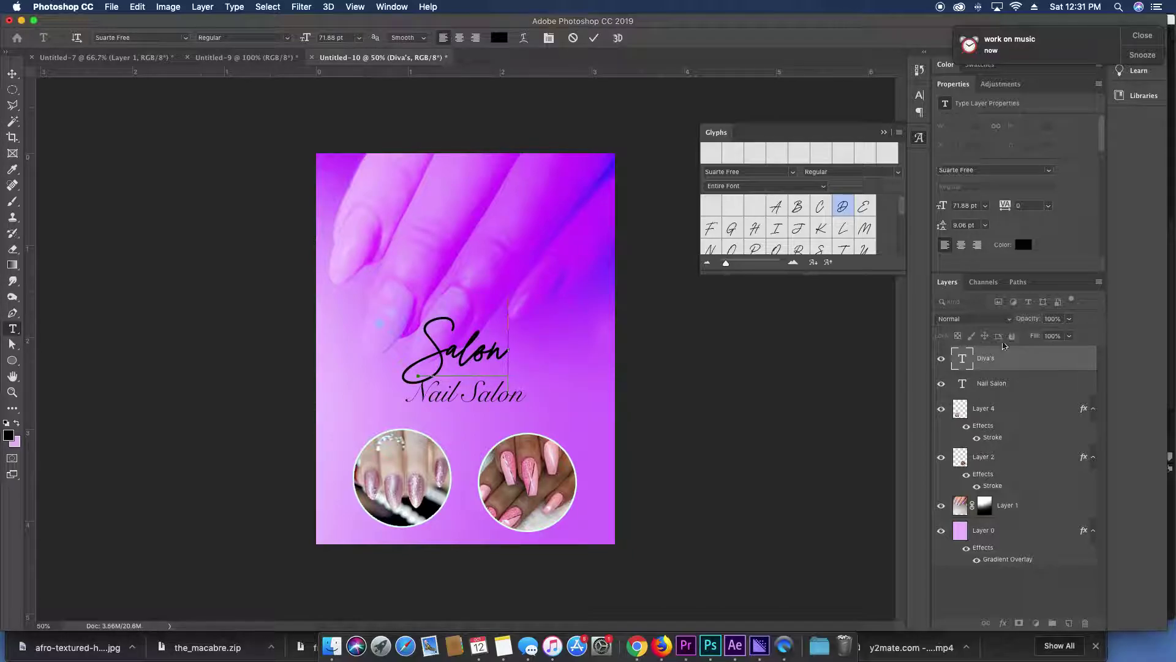
key("ctrl+Return")
key("v")
Change the 'Nail Salon' line to "Diva's" and move it above the large Salon.
key("t")
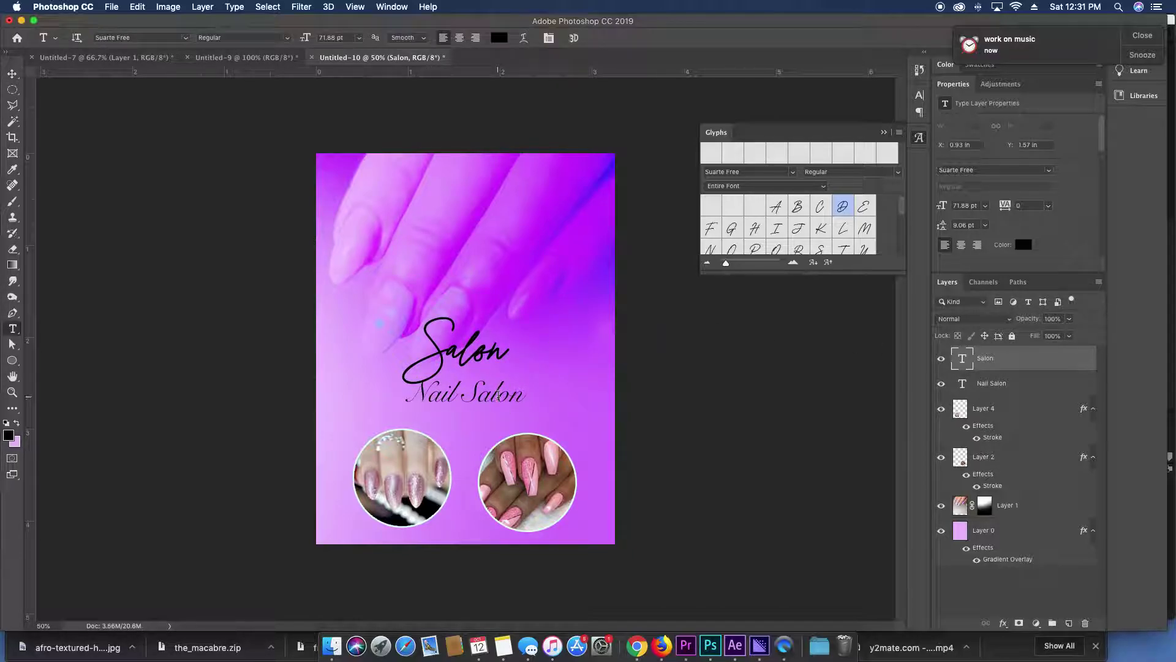
triple_click(498, 392)
type("Diva")
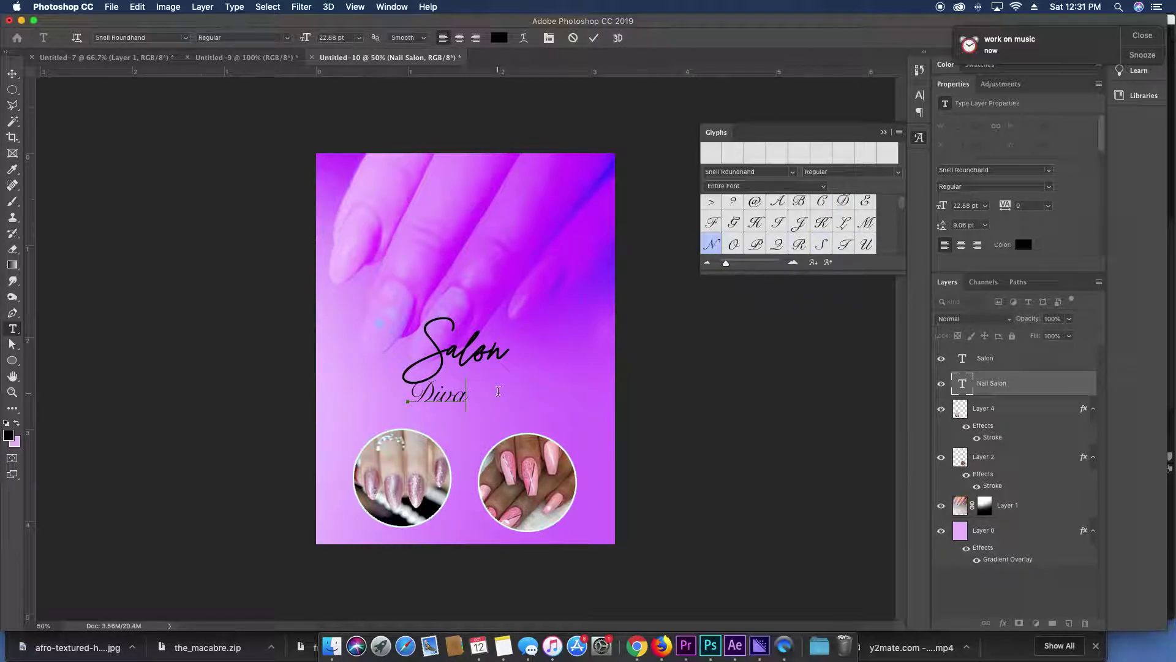
type("'s")
key("ctrl+Return")
key("v")
left_click_drag(435, 399, 493, 325)
Try Baskerville and then Avenir as the font for Diva's.
double_click(505, 310)
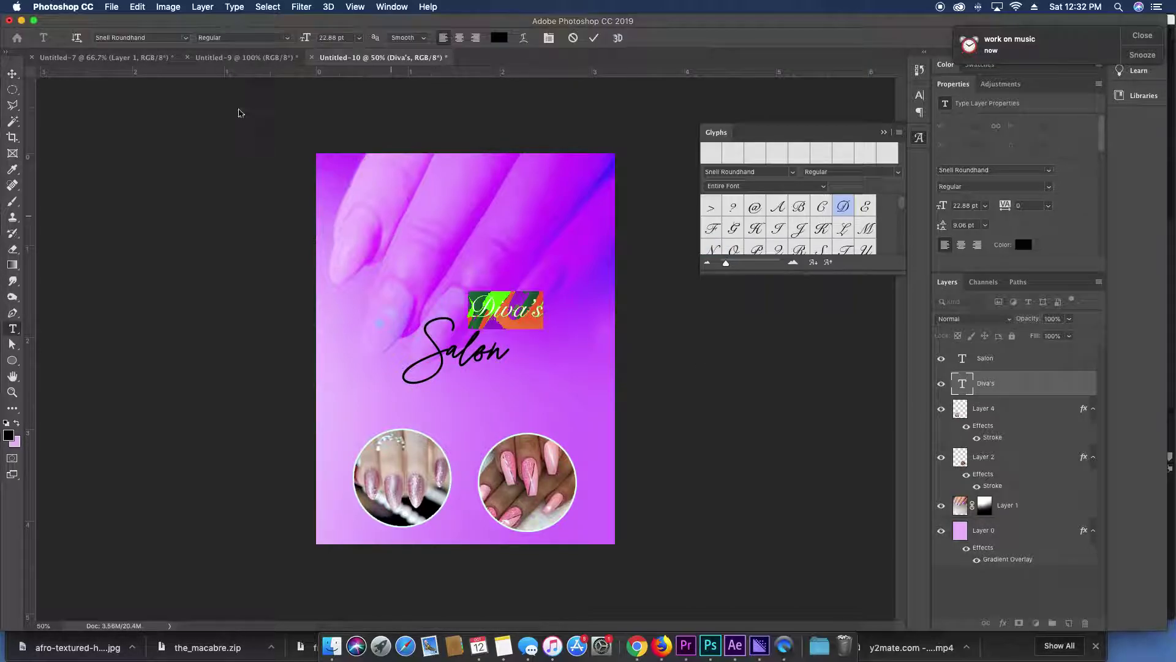
left_click(164, 35)
left_click(184, 37)
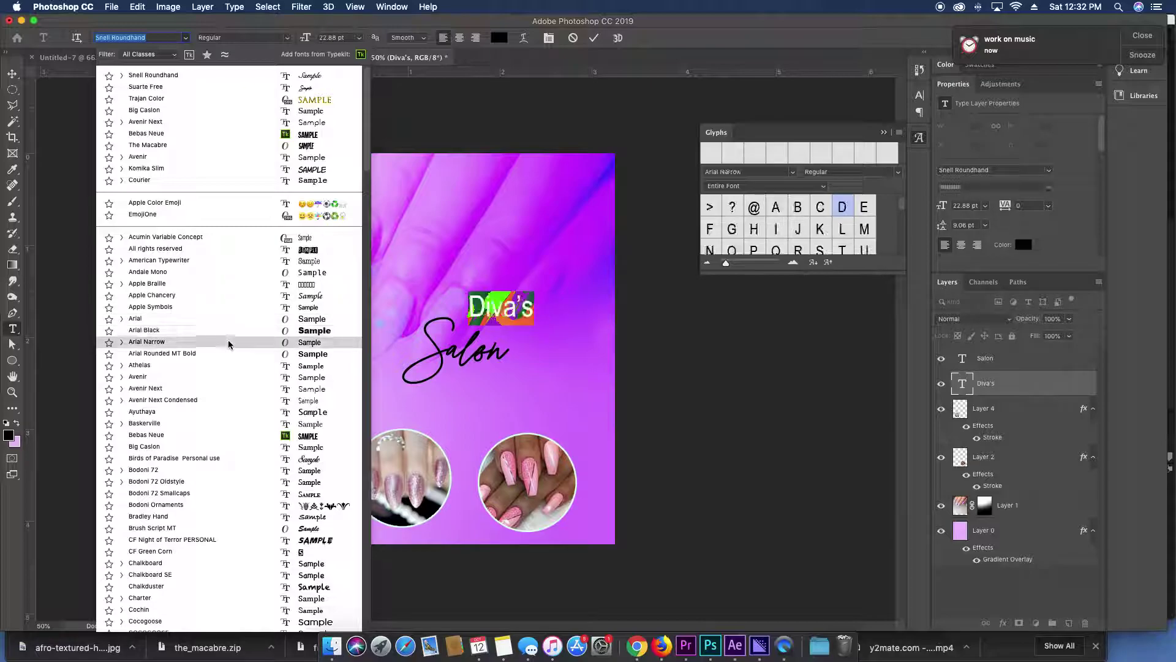
left_click(228, 427)
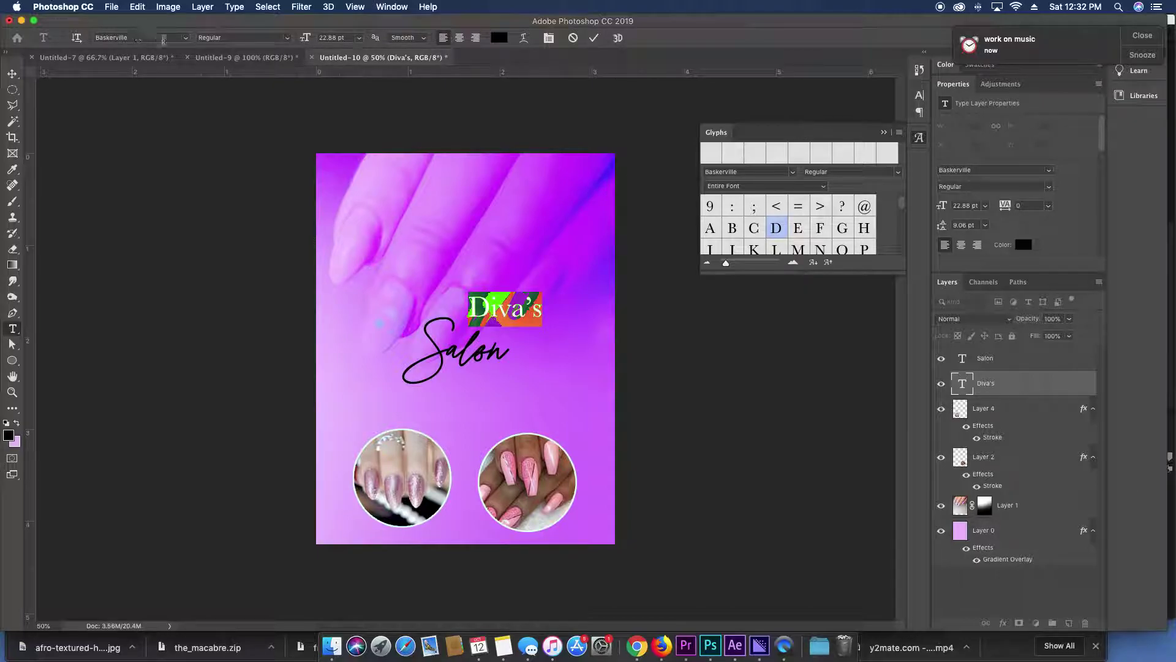
left_click(185, 38)
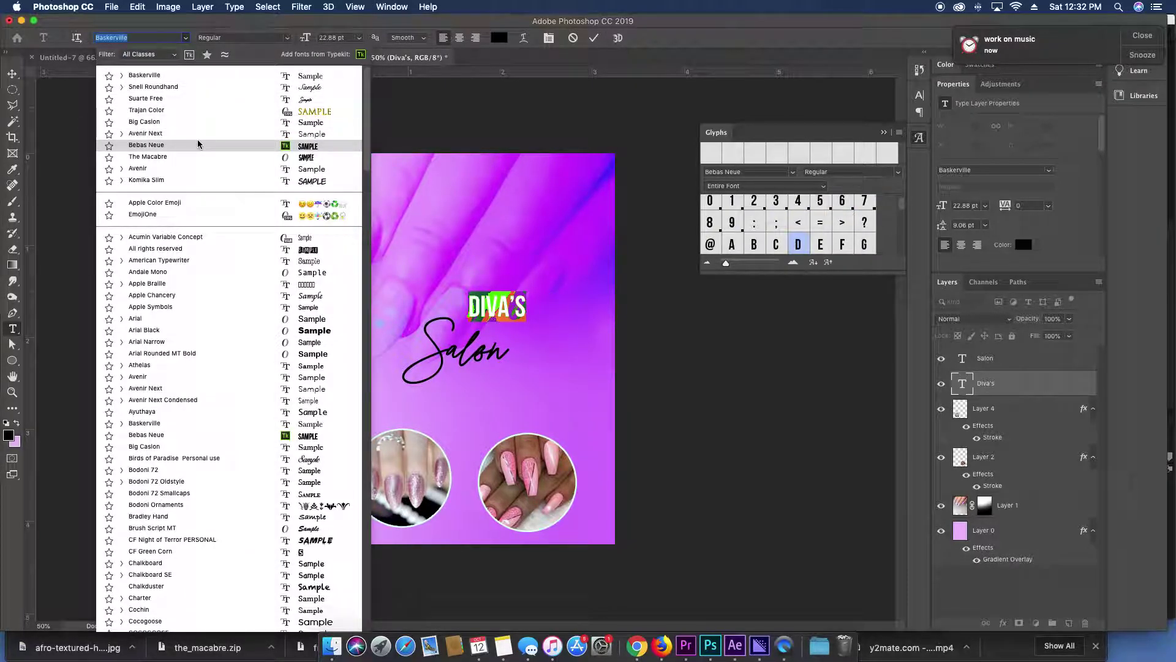
left_click(199, 377)
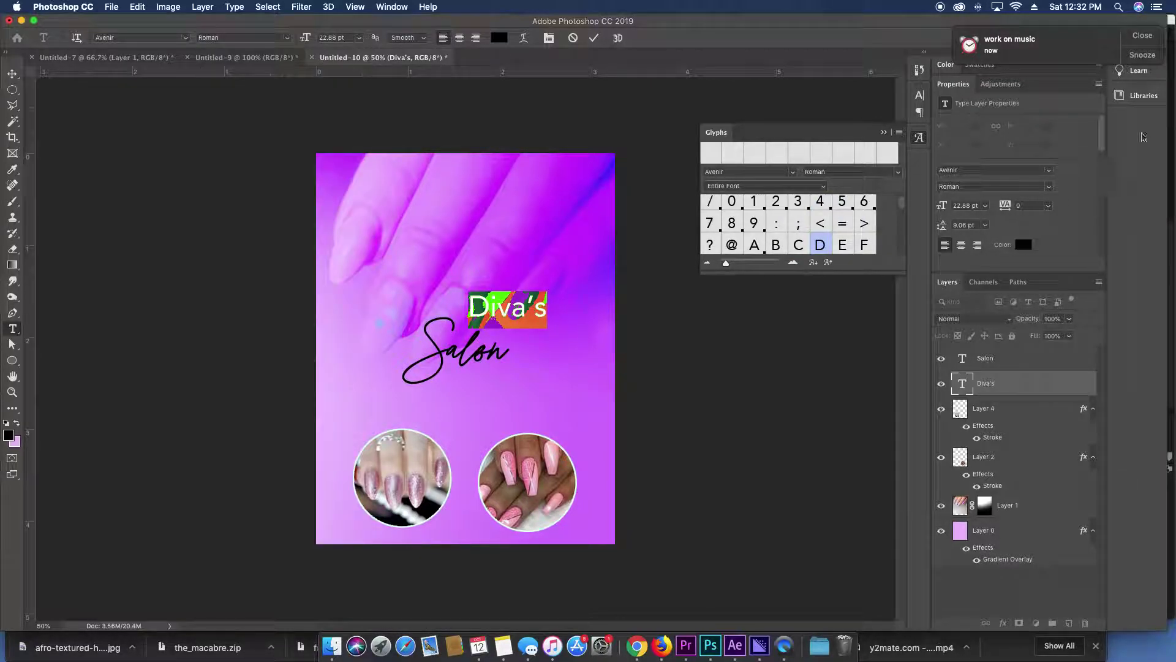
Make DIVA'S all caps, about 15 pt, in Bebas Neue.
left_click(920, 97)
left_click(816, 182)
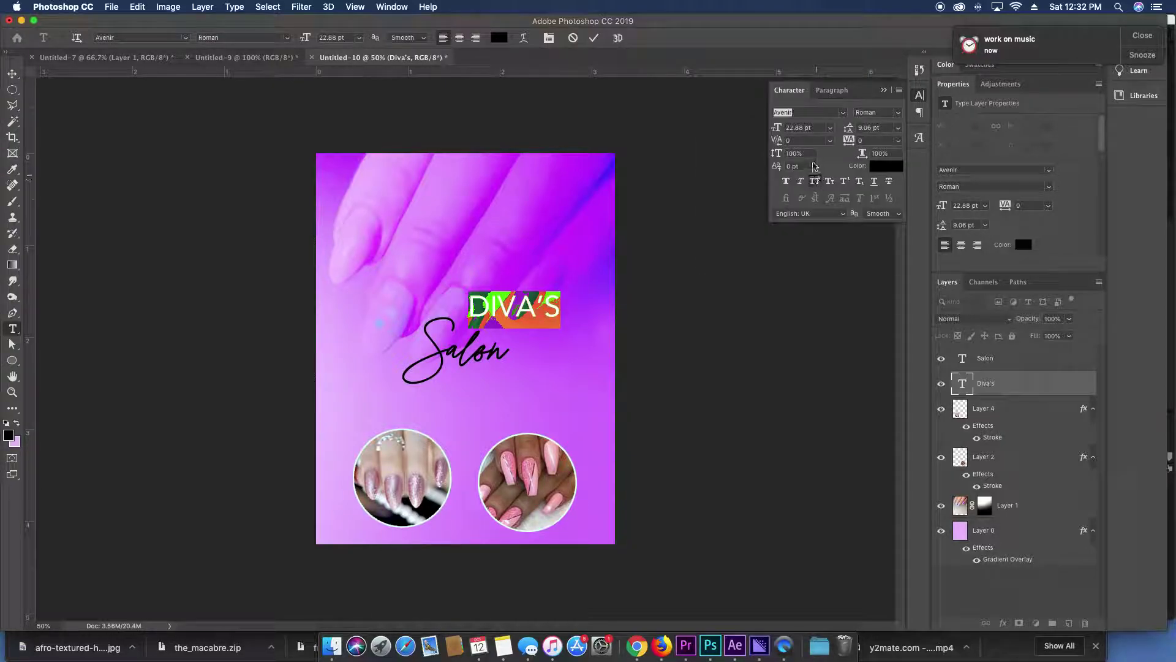
key("Down")
key("Down")
key("Down")
key("Down")
key("Down")
key("Down")
key("Down")
key("Down")
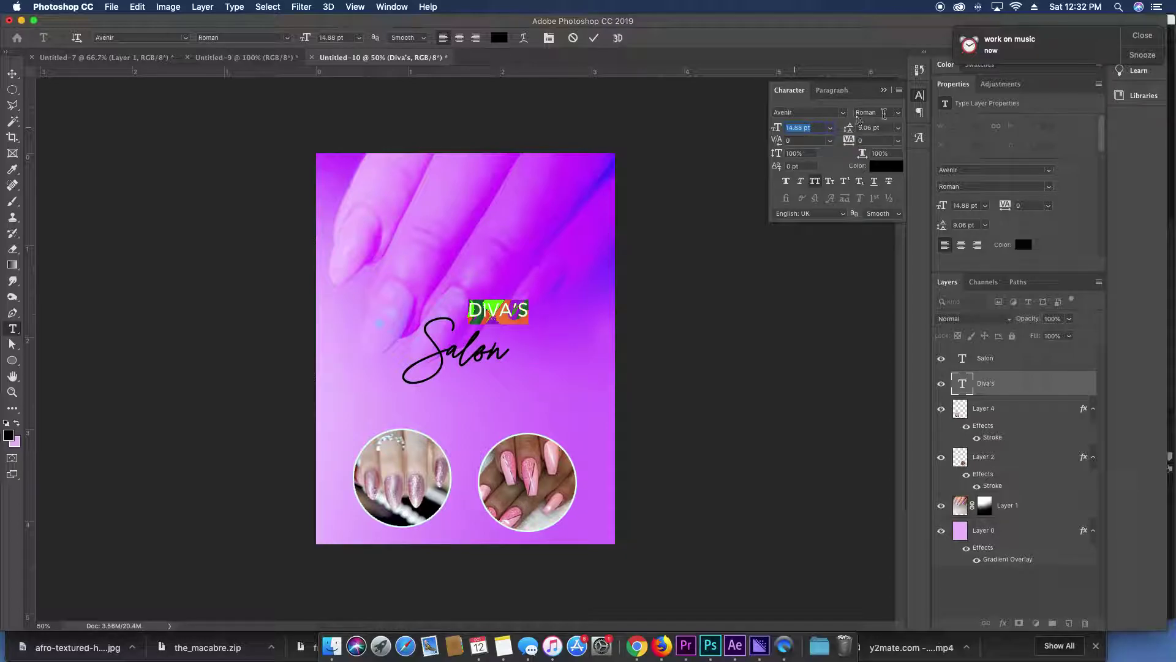
left_click(842, 115)
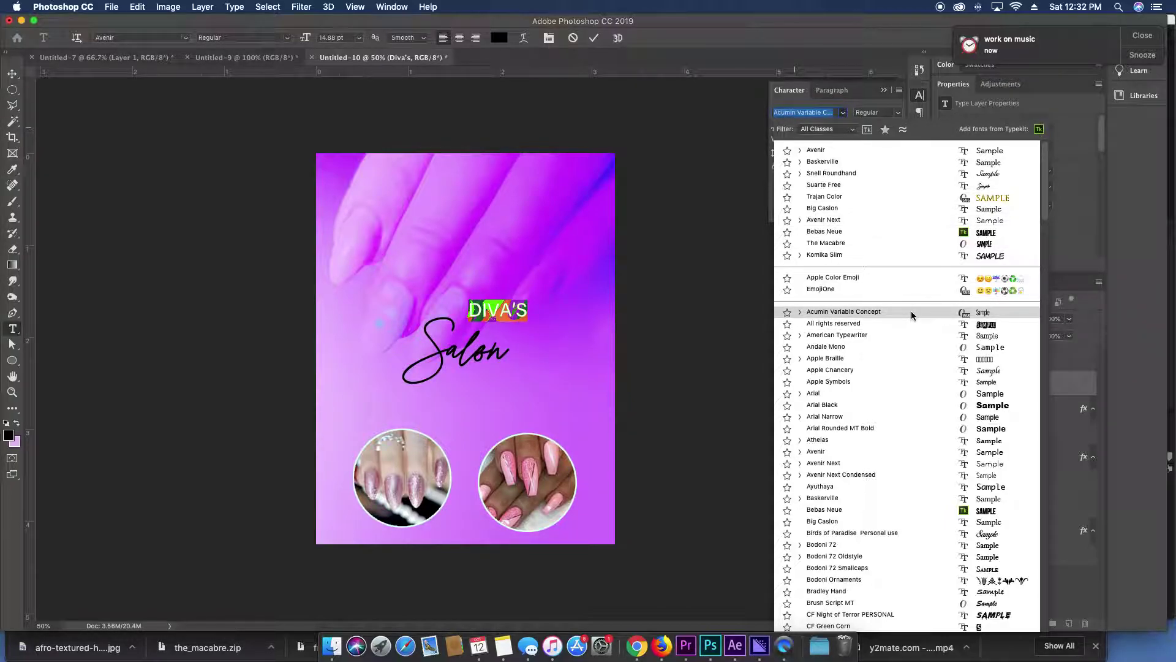
left_click(916, 234)
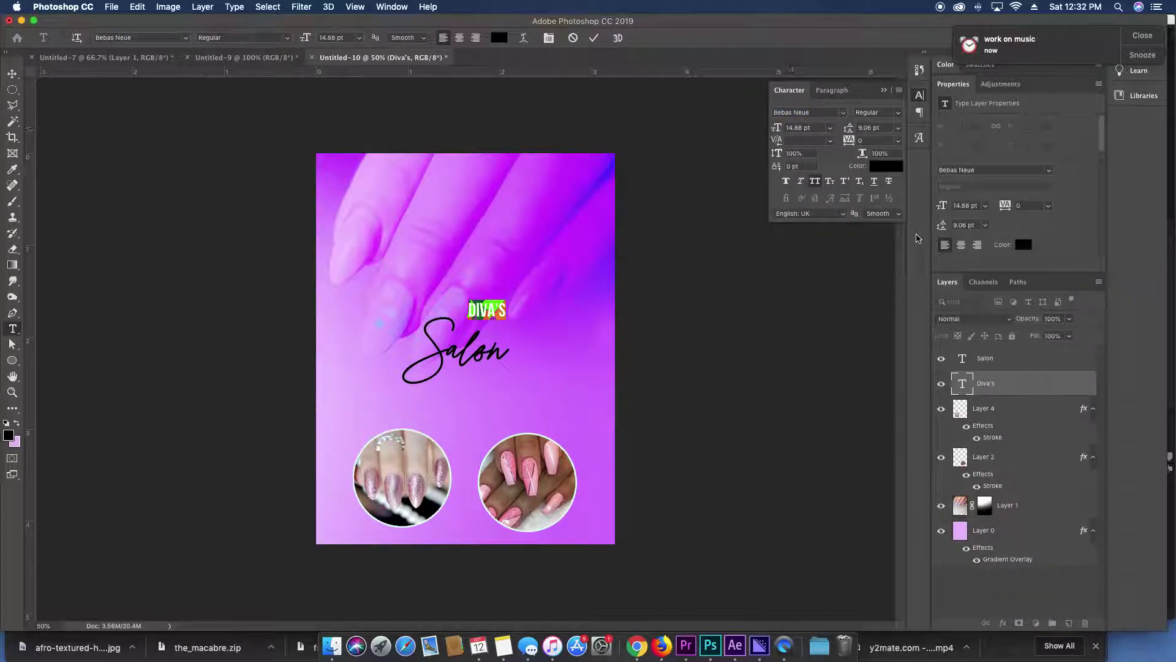
left_click(961, 383)
Scale the DIVA'S text up slightly.
key("super+t")
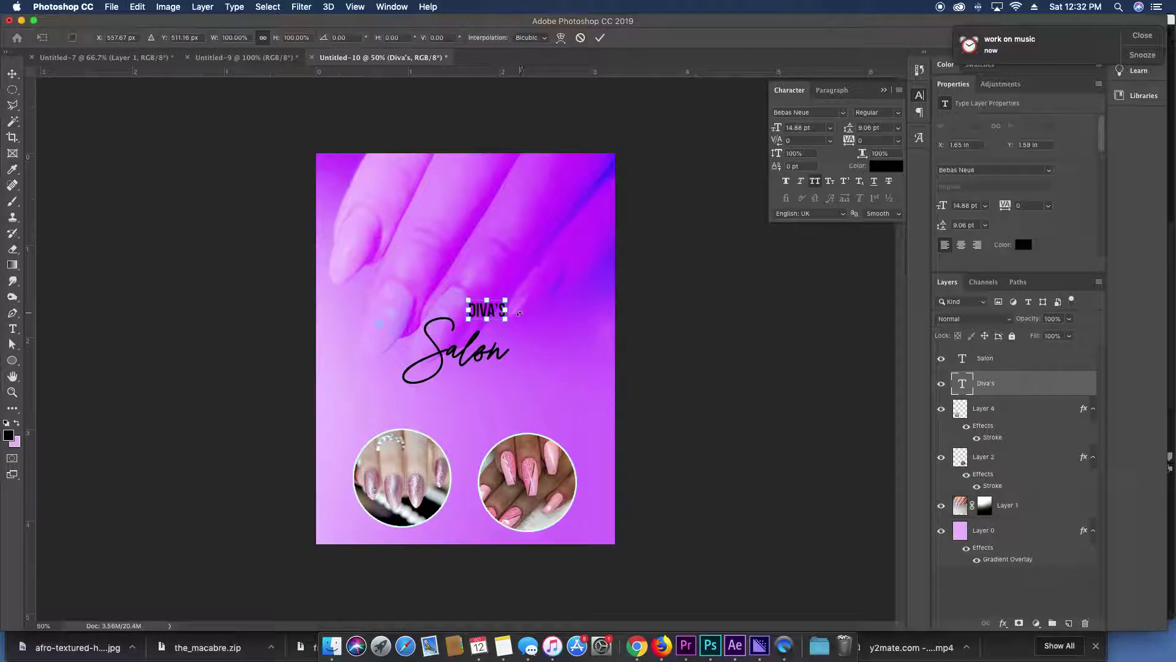
mouse_move(506, 316)
left_mouse_down()
mouse_move(516, 322)
mouse_move(498, 307)
mouse_move(519, 323)
left_mouse_up()
key("Return")
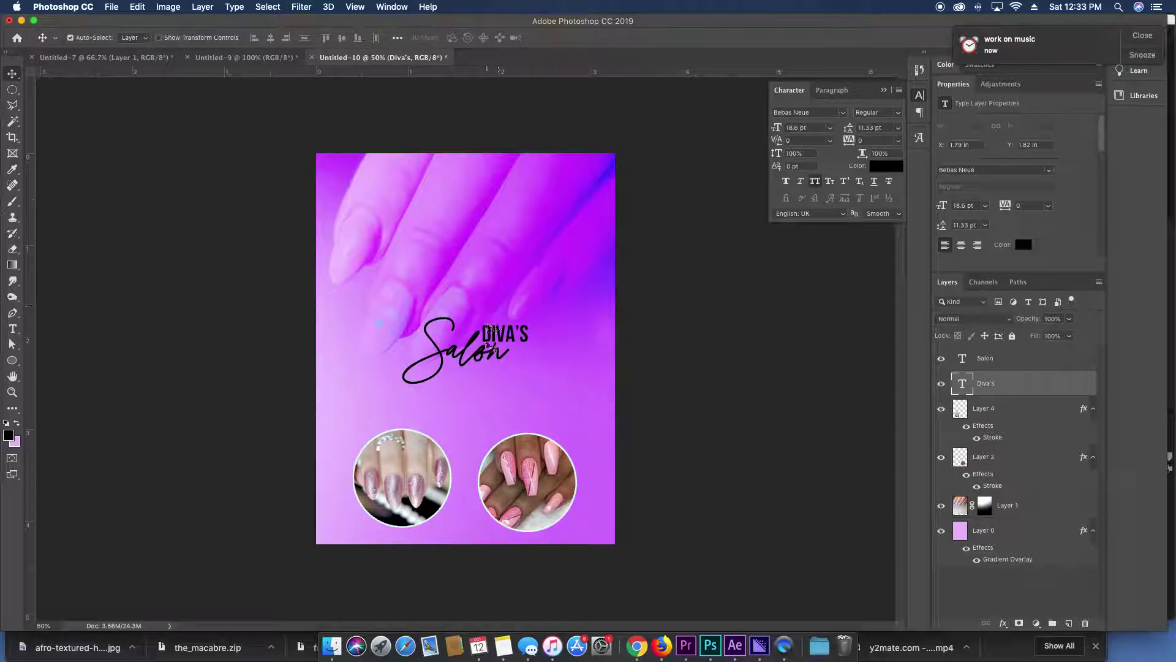
Set both Salon and DIVA'S text colour to white #ffffff.
left_click(481, 336, "shift+super")
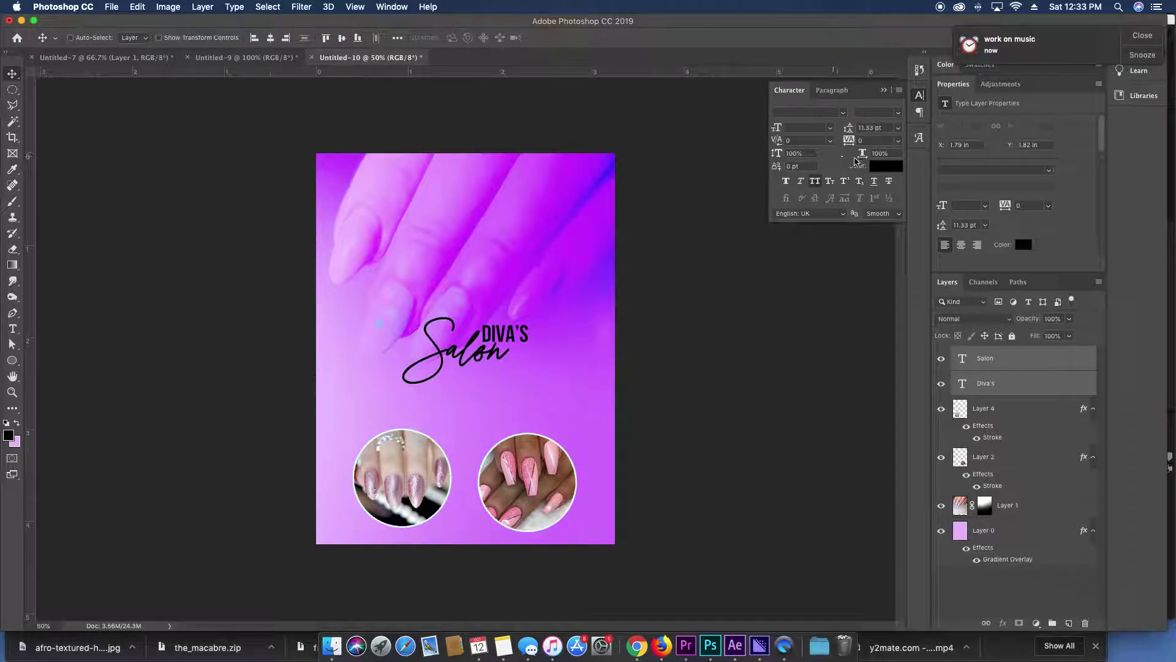
left_click(886, 166)
left_click(590, 220)
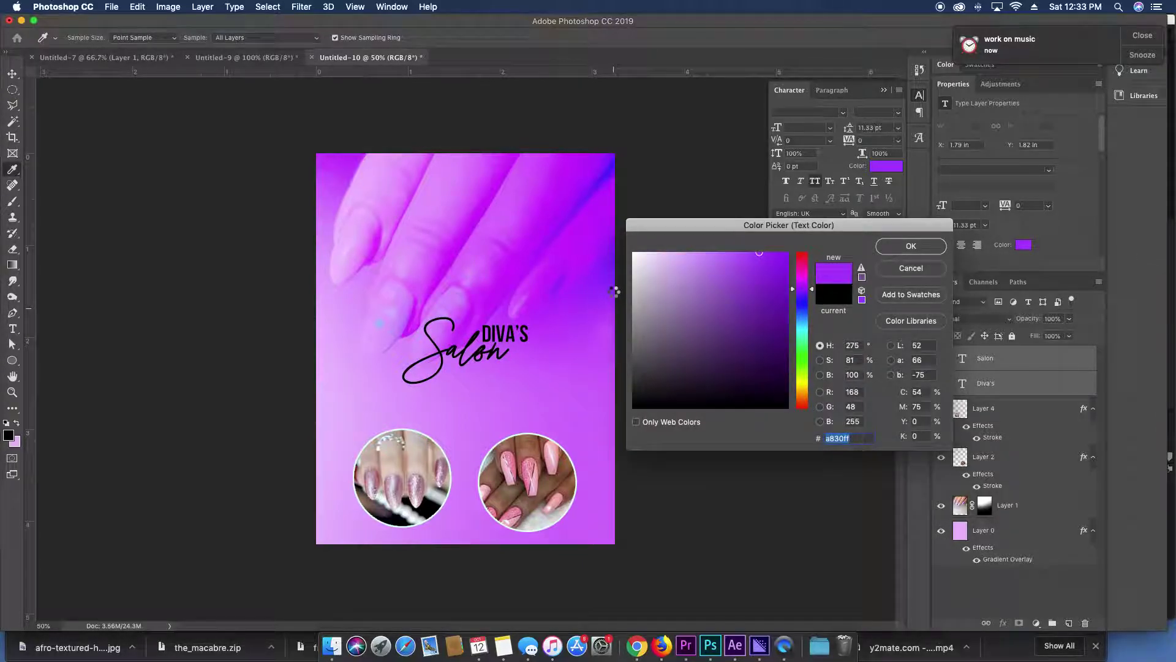
left_click(633, 253)
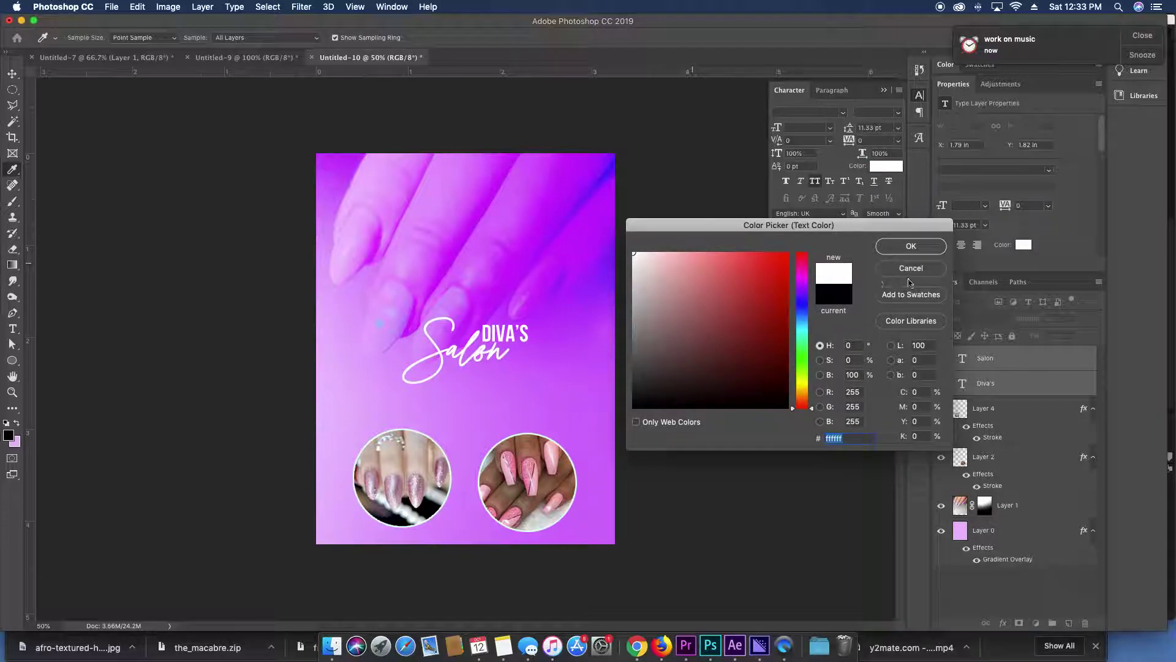
left_click(918, 248)
Enlarge the whole title about 147% and move it near the flyer's top.
key("super+t")
left_click_drag(531, 377, 507, 248)
key("Return")
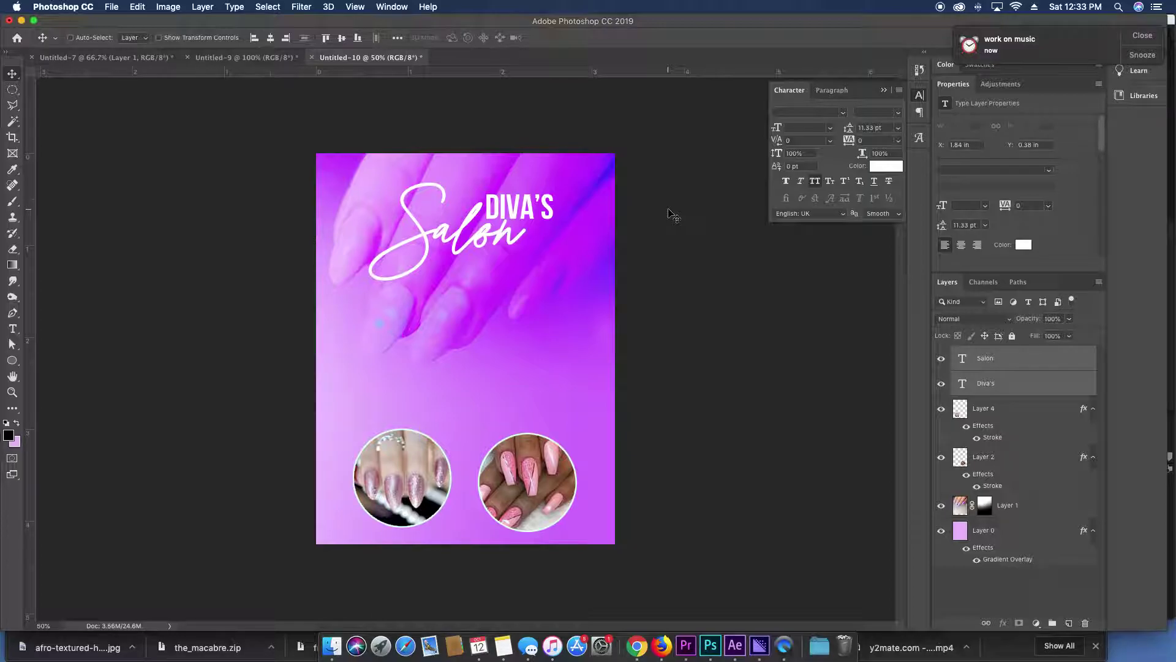
Group the Salon and DIVA'S text, duplicate the group, and enlarge the copy to 177%.
key("super+g")
left_click(973, 319)
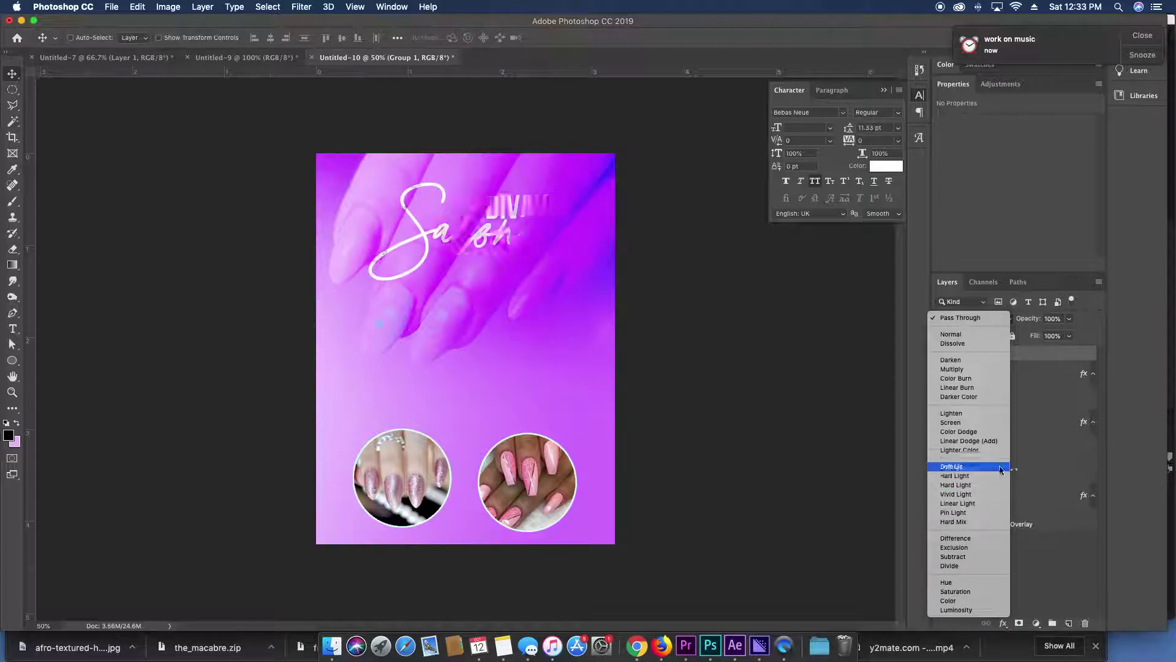
left_click(984, 320)
key("super+j")
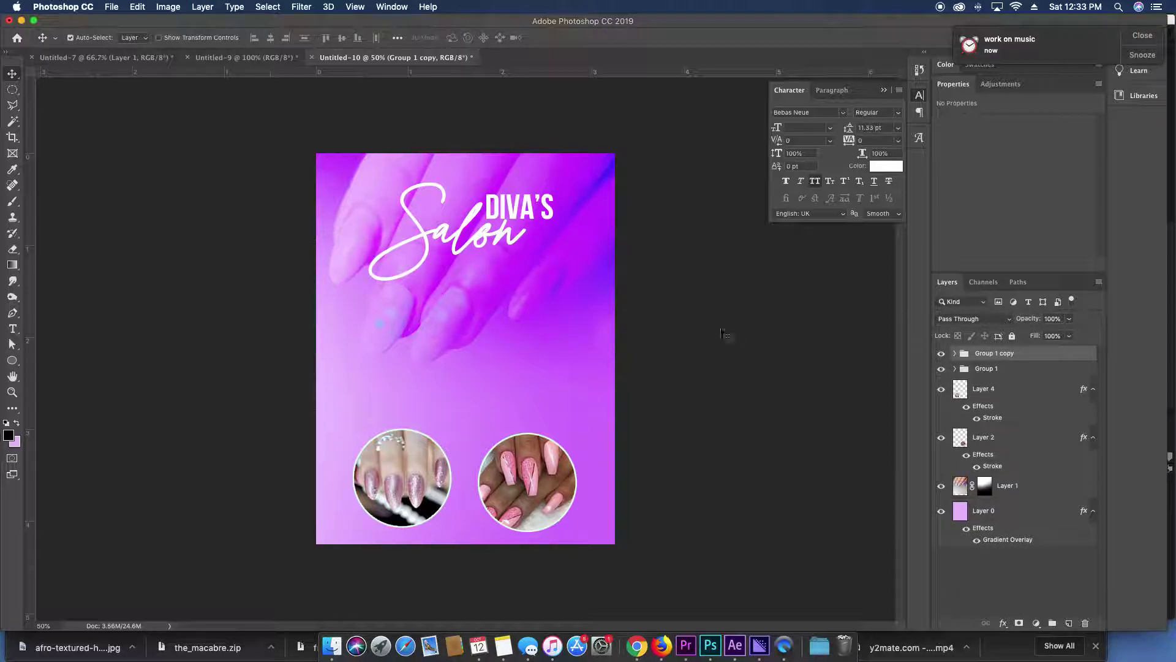
key("super+t")
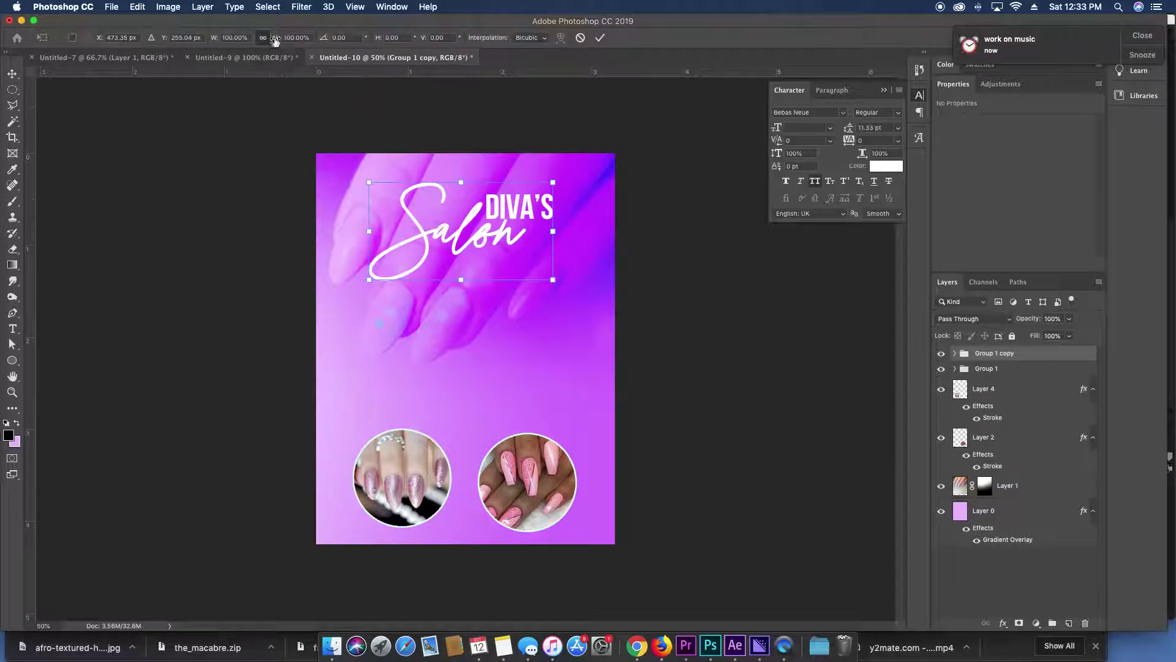
left_click_drag(275, 40, 322, 40)
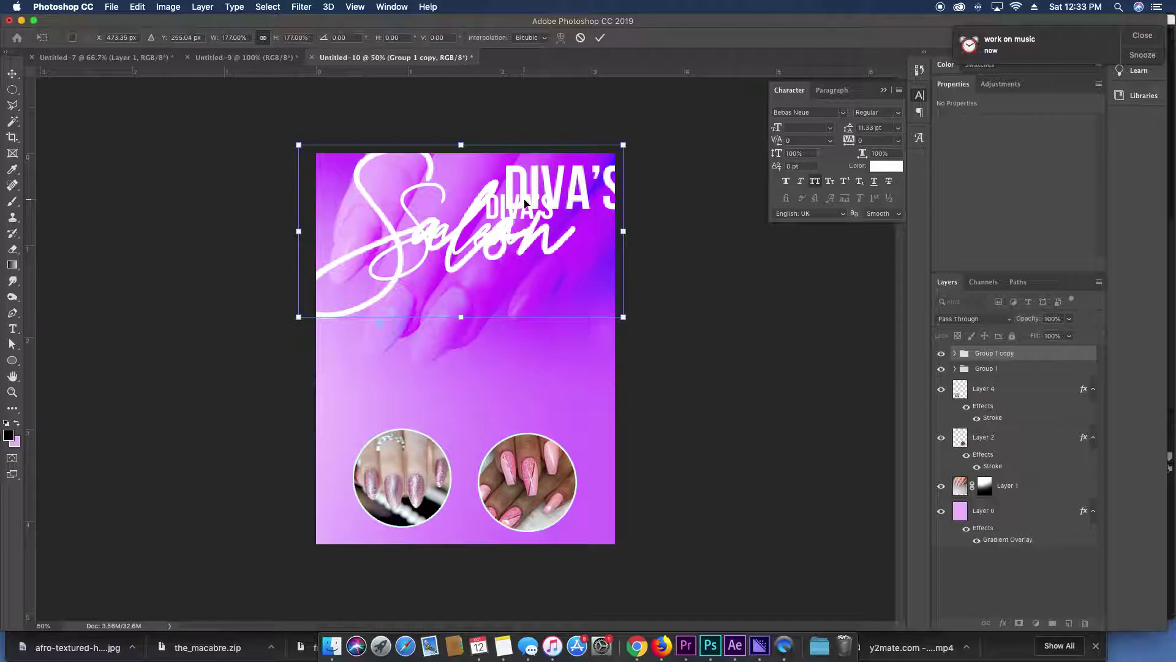
key("Return")
Set the duplicate title group to Overlay blend mode at 17% opacity.
left_click(973, 318)
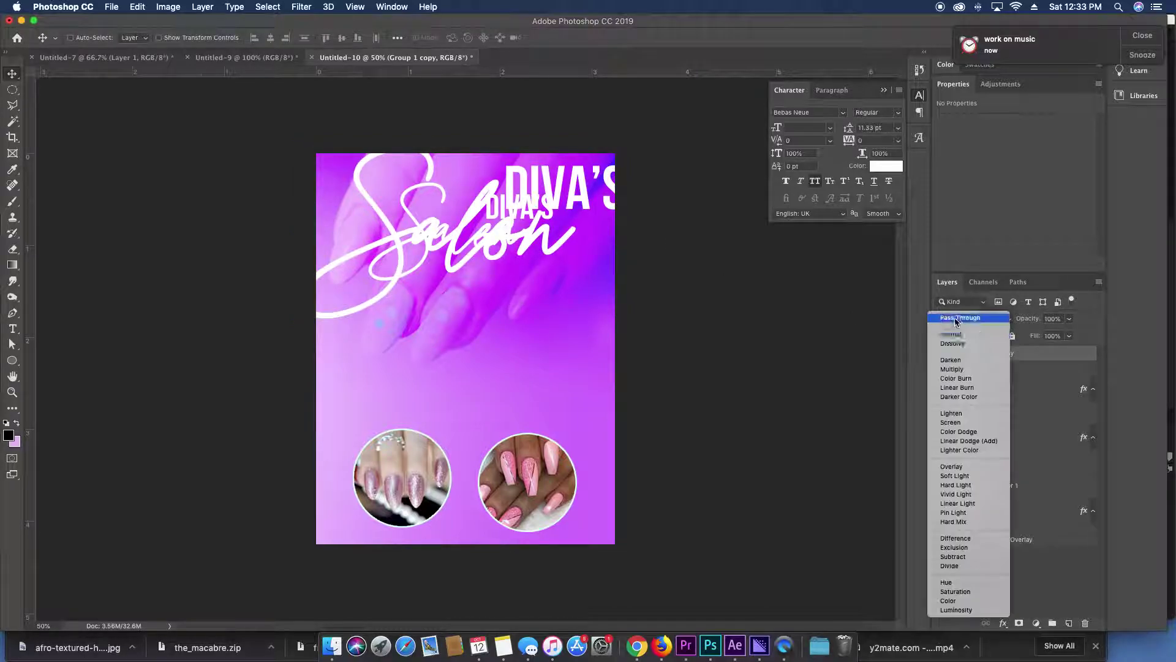
left_click(983, 467)
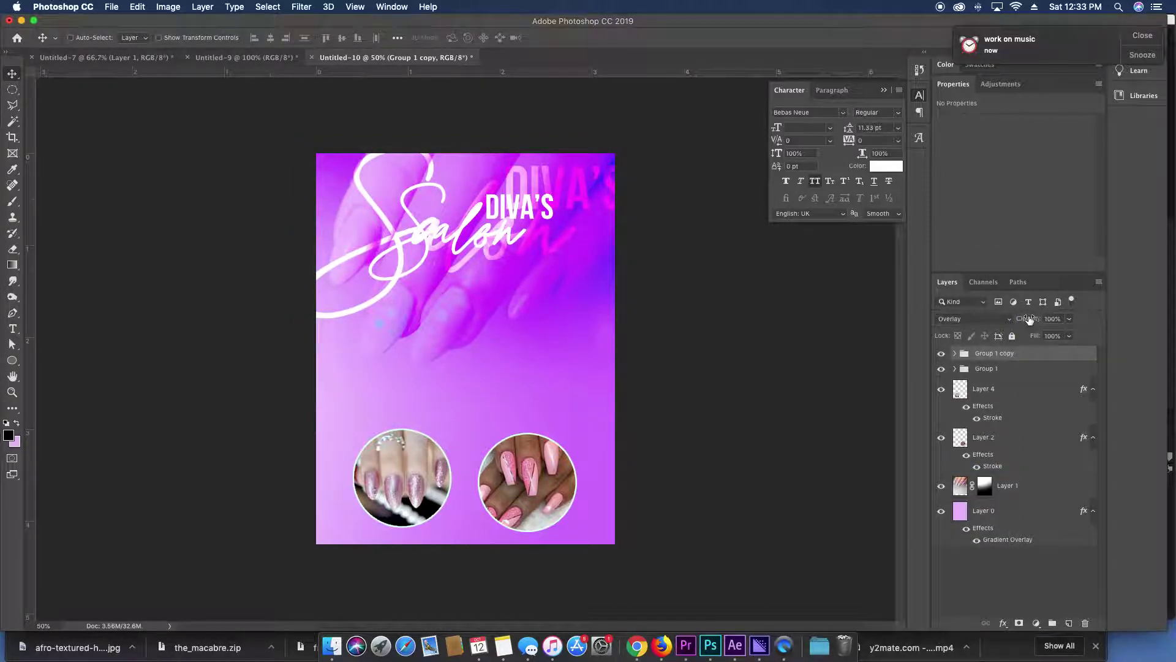
left_click_drag(1029, 319, 978, 320)
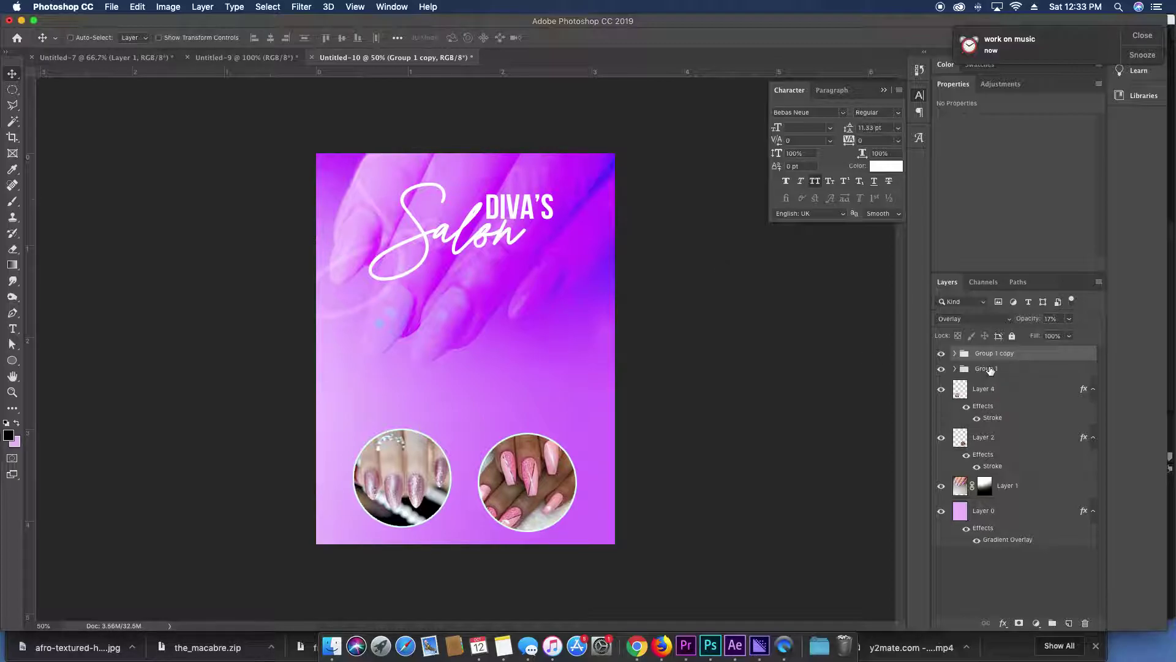
Add a new layer above the purple background and draw black gradients up from the bottom.
left_click(983, 510)
left_click(1069, 622)
key("g")
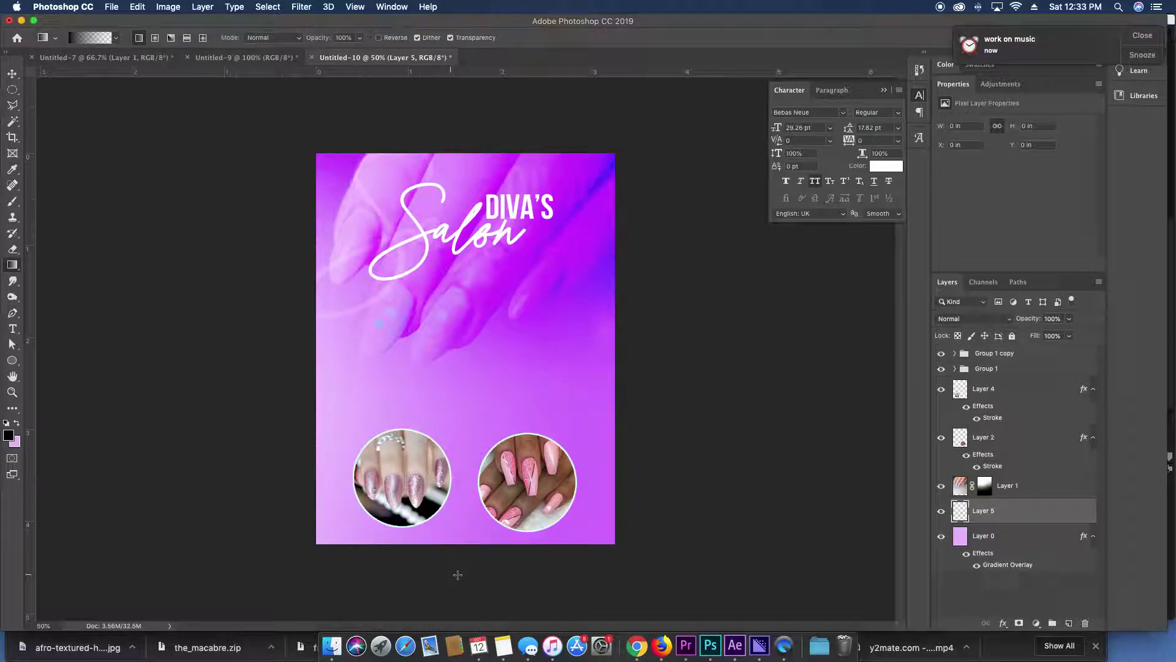
left_click_drag(473, 608, 473, 431)
left_click_drag(474, 585, 467, 100)
Stretch the gradient layer up to the page top, then move it further down the flyer.
key("super+t")
key("super+z")
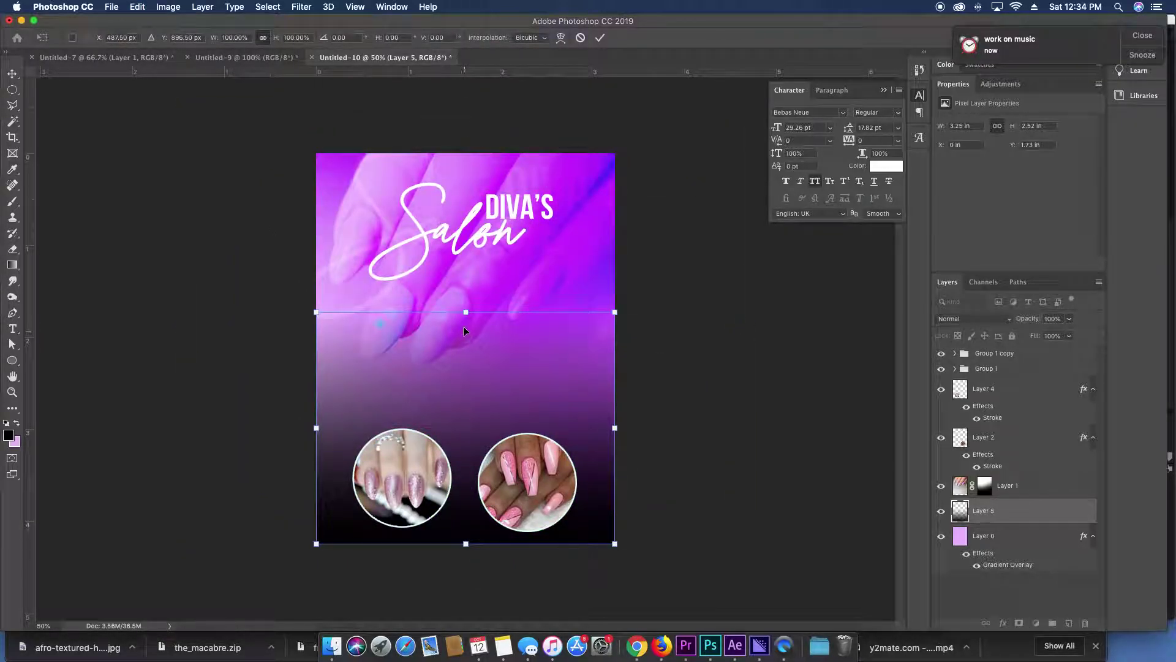
left_click_drag(465, 312, 468, 153)
key("Return")
left_click_drag(482, 251, 490, 369)
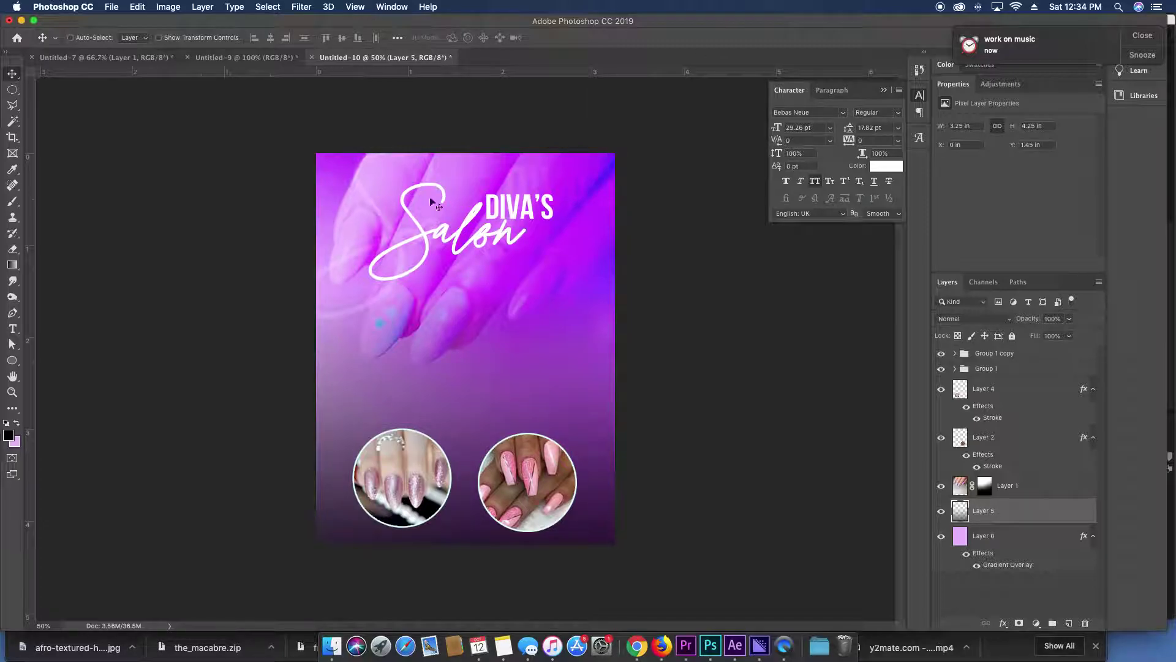
Shrink both nail circles to about 70% and move them up the flyer.
left_click(557, 495)
left_click(409, 487, "shift")
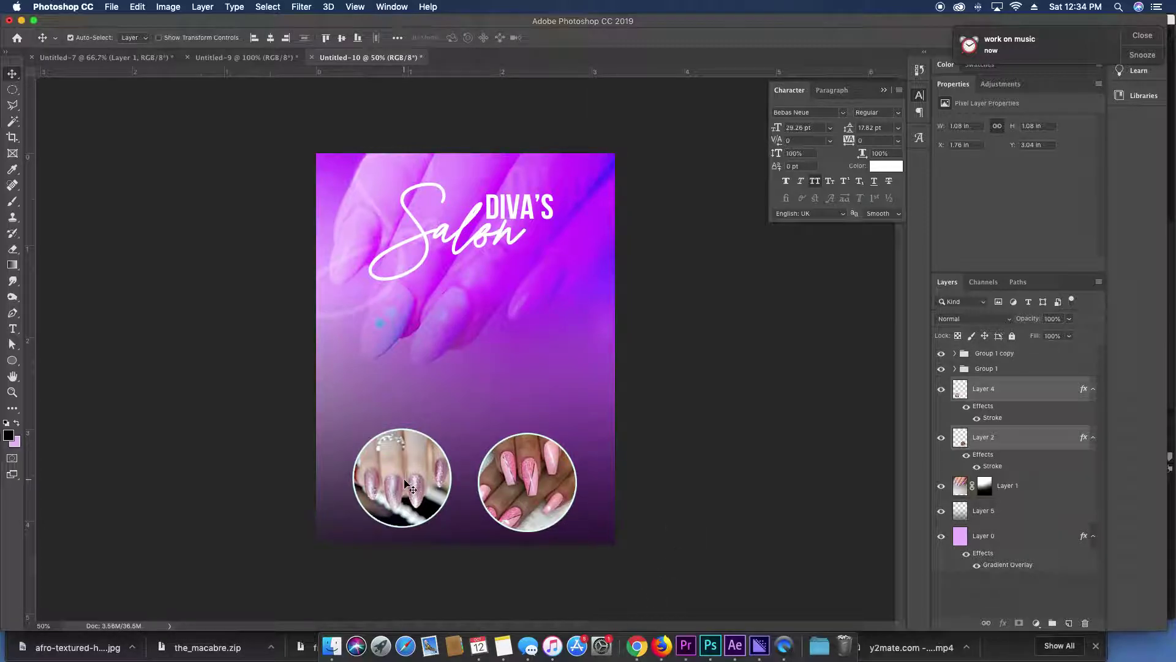
key("ctrl+t")
left_click_drag(351, 428, 413, 456)
left_click_drag(512, 500, 480, 362)
key("Return")
Reselect both nail circles and nudge them slightly higher.
left_click(478, 362, "super")
left_click(569, 371, "shift+super")
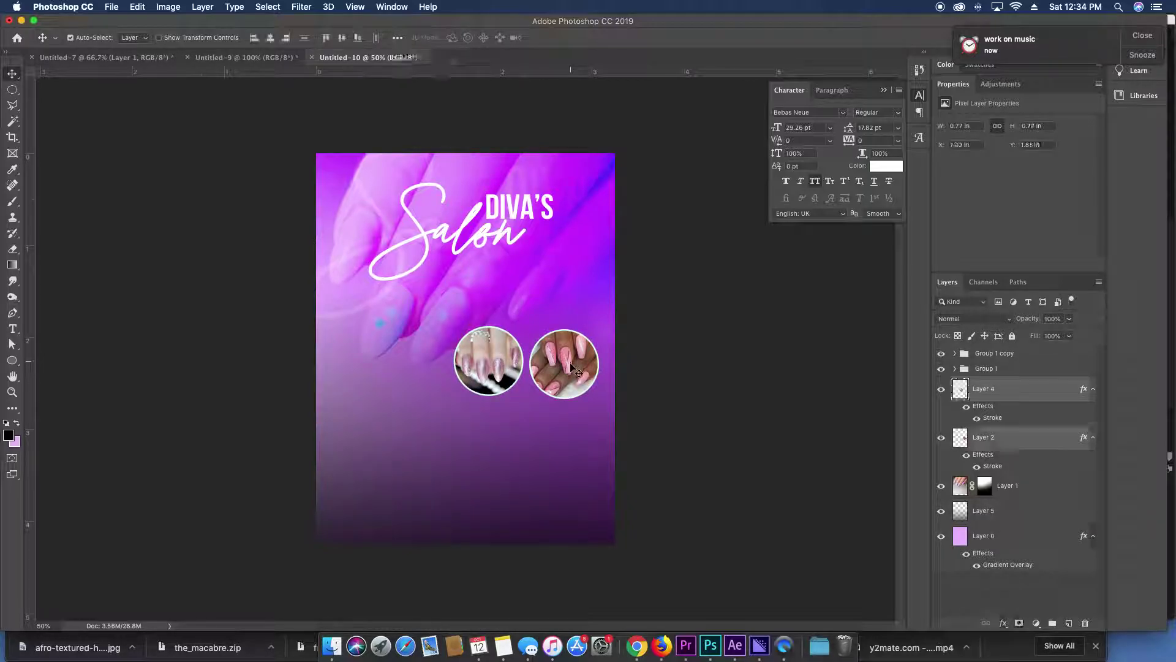
left_click_drag(569, 384, 569, 382)
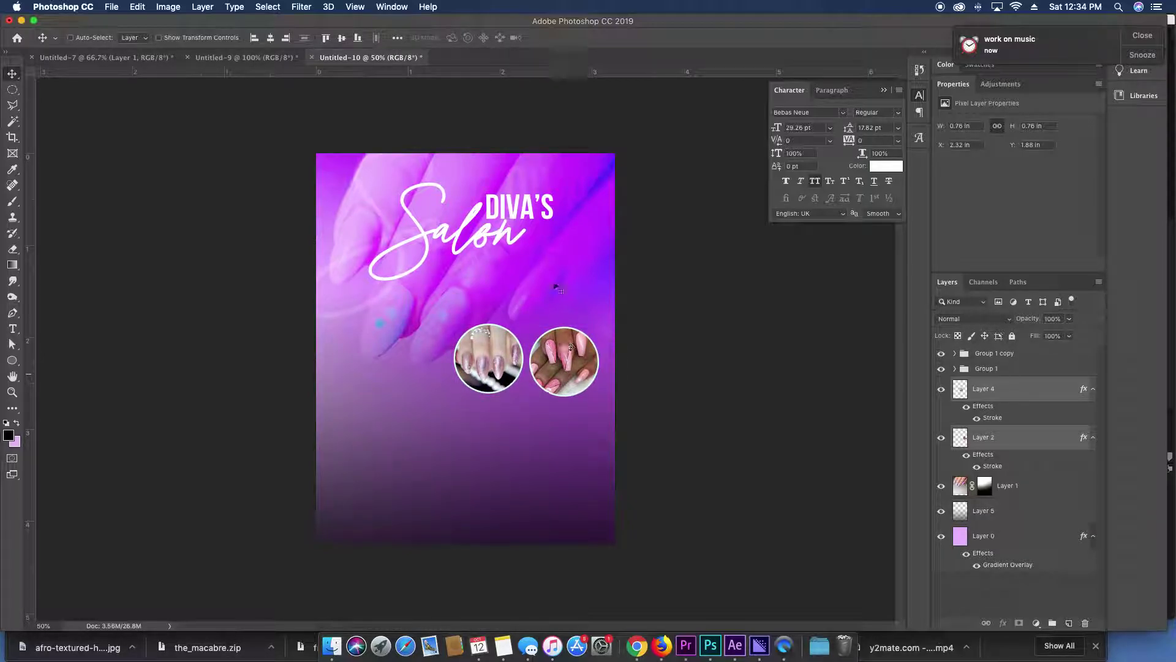
left_click(976, 358)
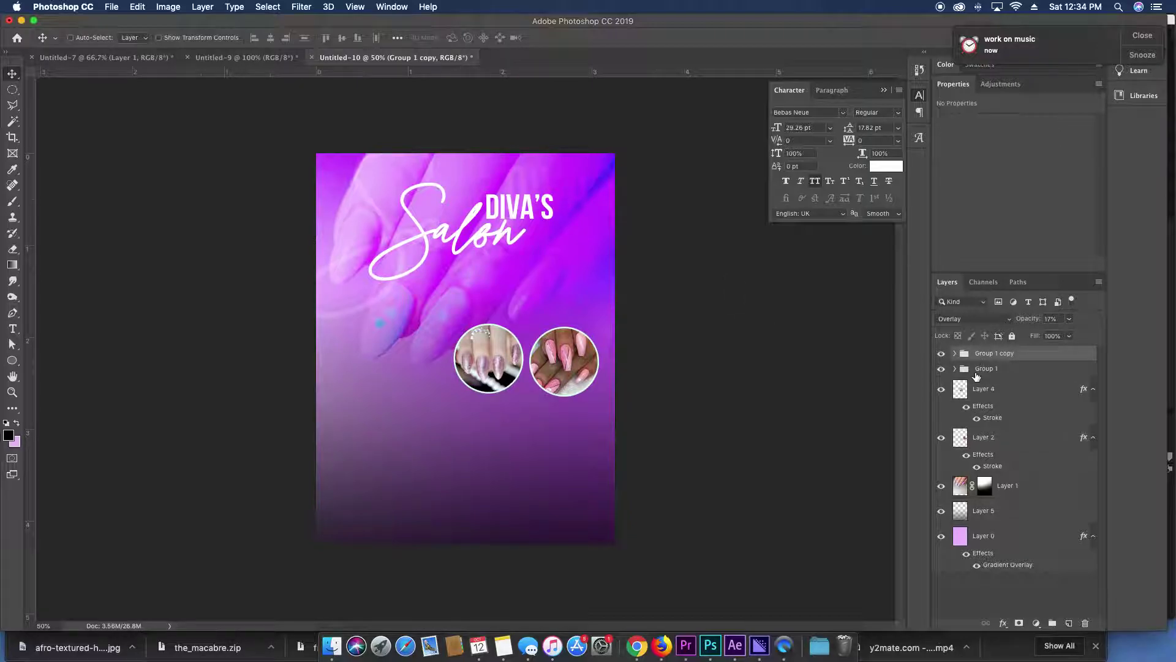
Add a smaller 'SPECIALIZING IN:' heading on the lower flyer with 60 letter spacing.
left_click(986, 368)
key("t")
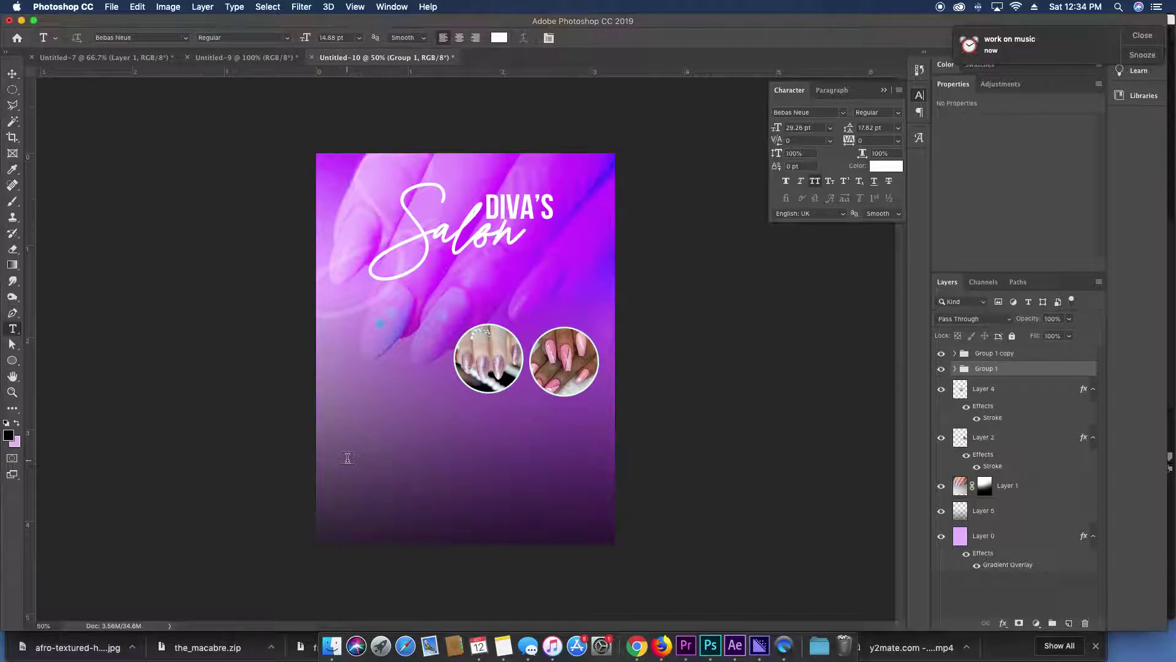
left_click(347, 458)
type("SPECIALIZING IN")
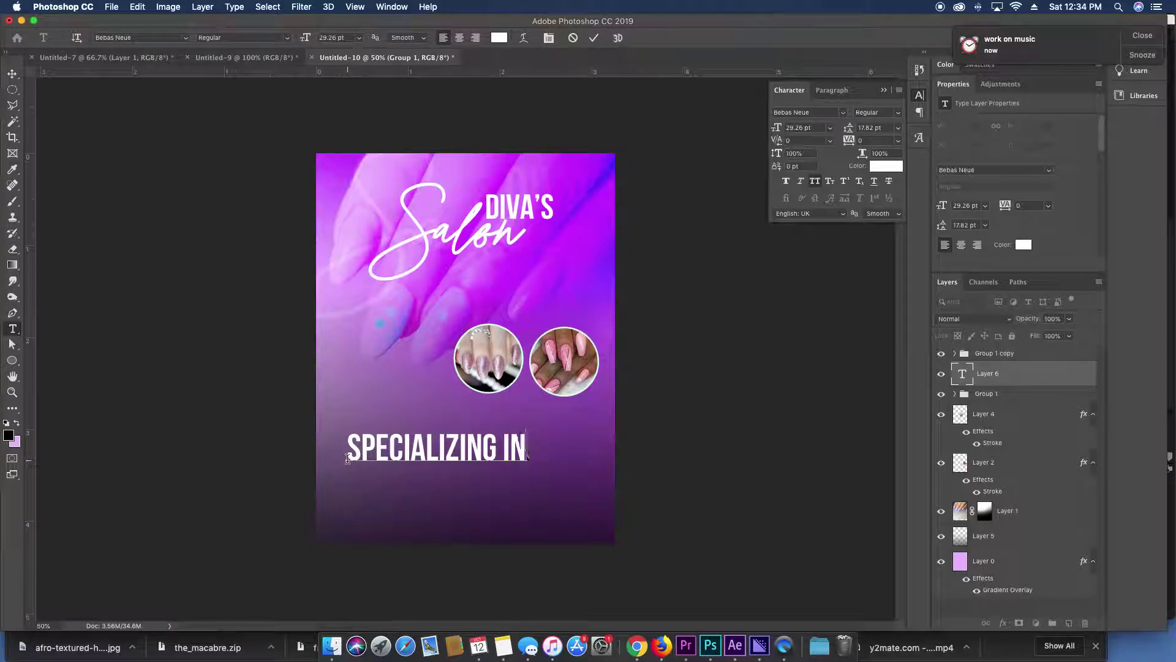
type("A;")
key("BackSpace")
key("BackSpace")
type(":")
key("super+a")
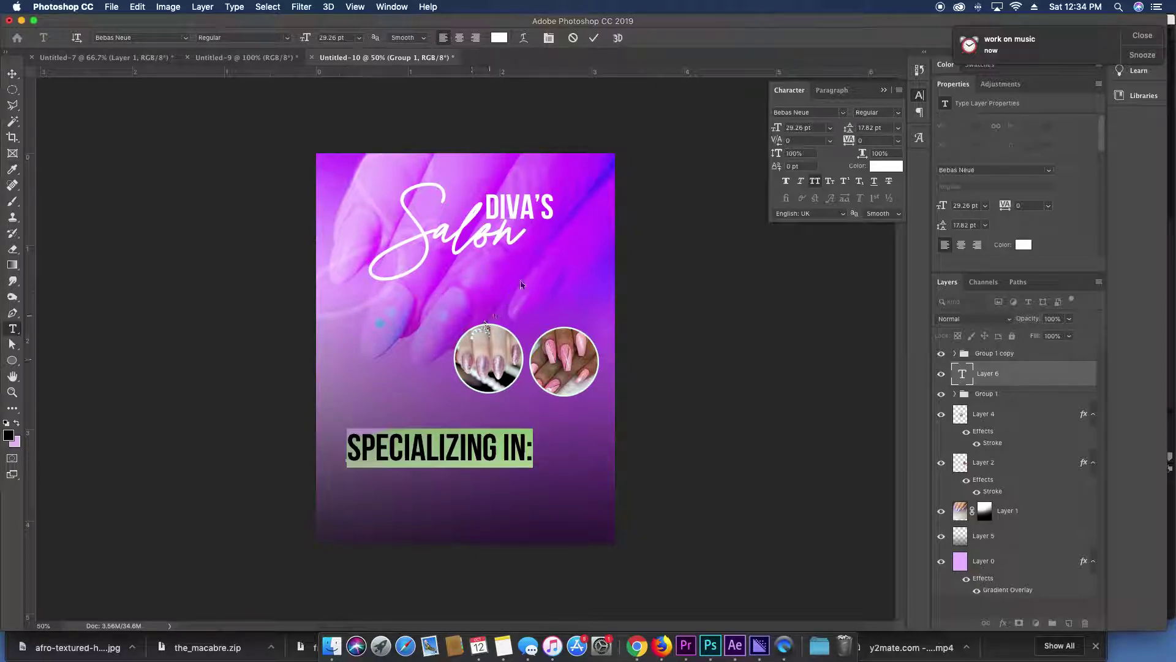
left_click_drag(773, 132, 746, 130)
key("Up")
key("Up")
key("Up")
key("Up")
key("Up")
key("Up")
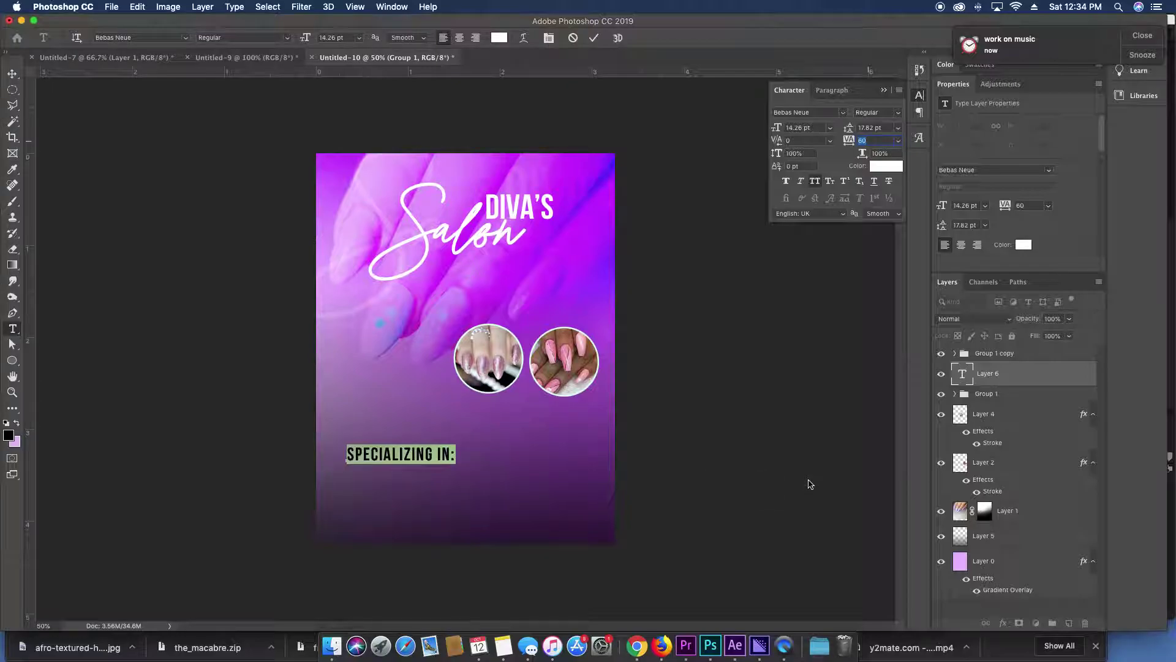
key("Escape")
key("v")
left_click_drag(477, 474, 470, 467)
List Manicures, Pedicures and Facials under the heading and tighten the line spacing.
key("t")
left_click(446, 448)
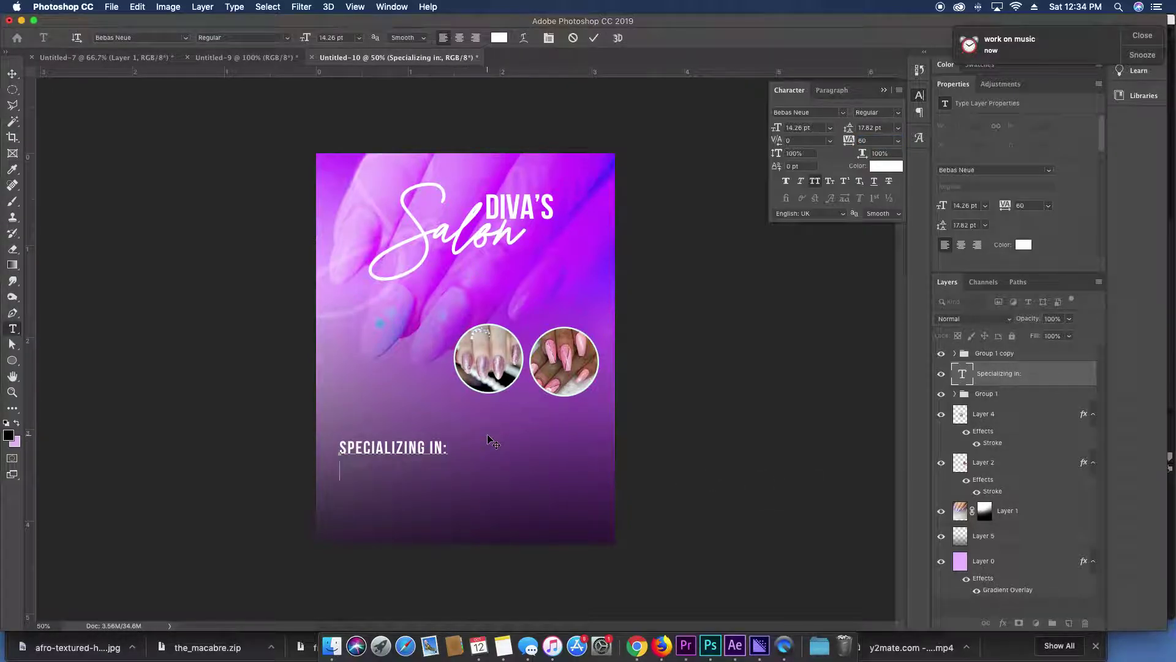
type("Manicures")
key("Return")
type("Pedicures")
key("Return")
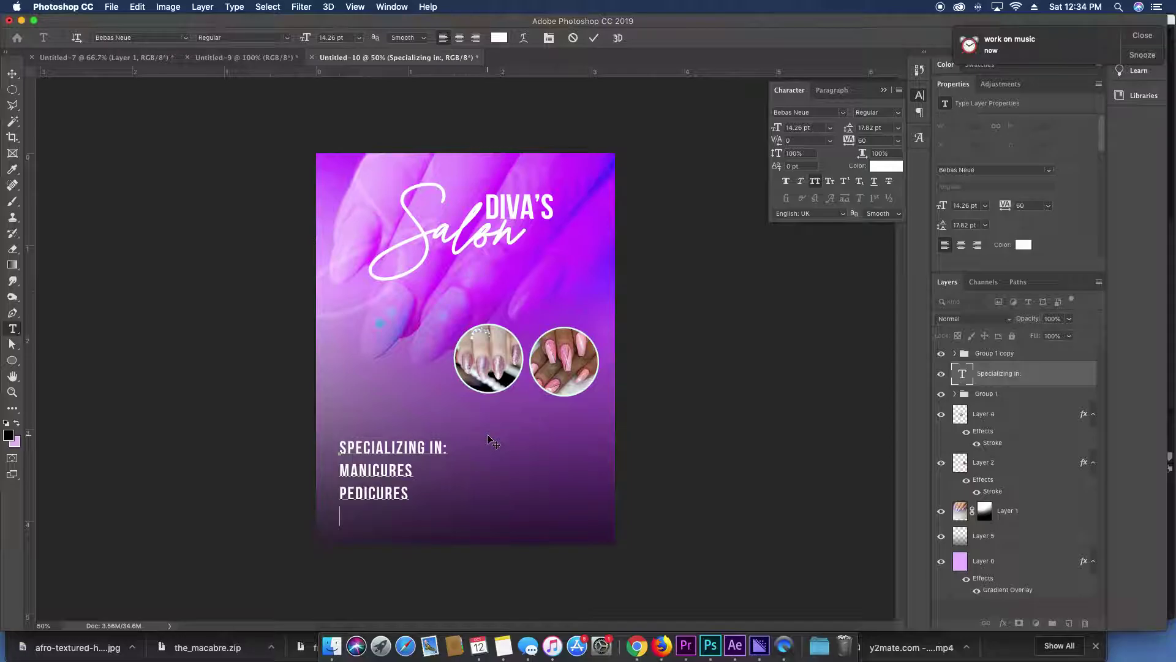
type("Facials")
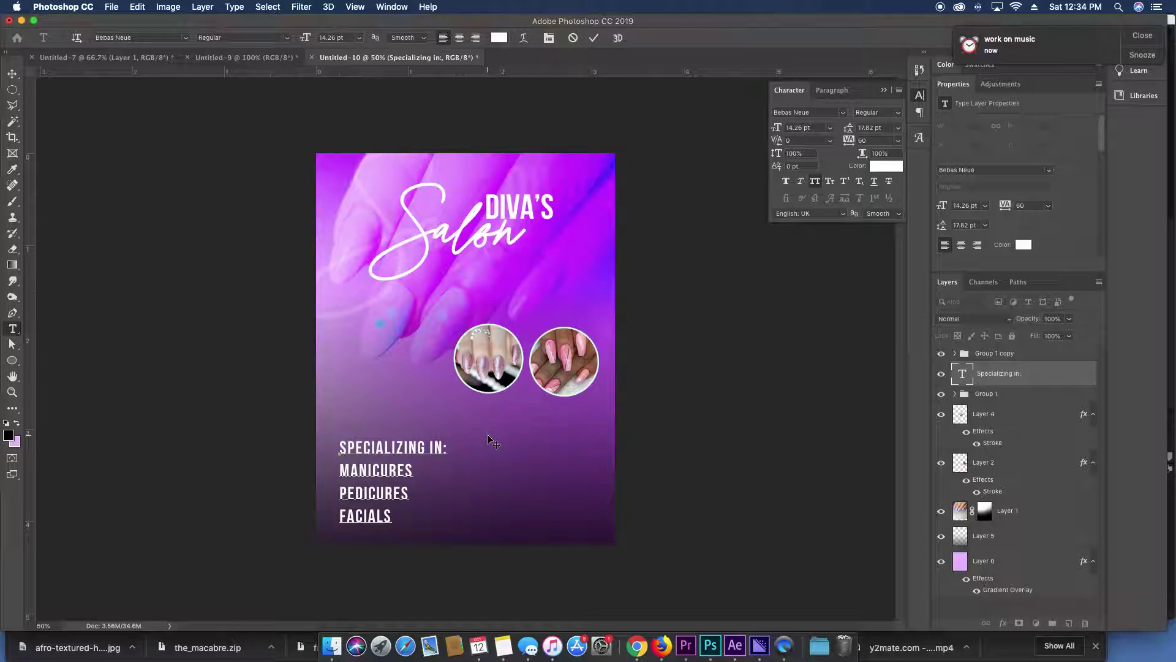
key("super+a")
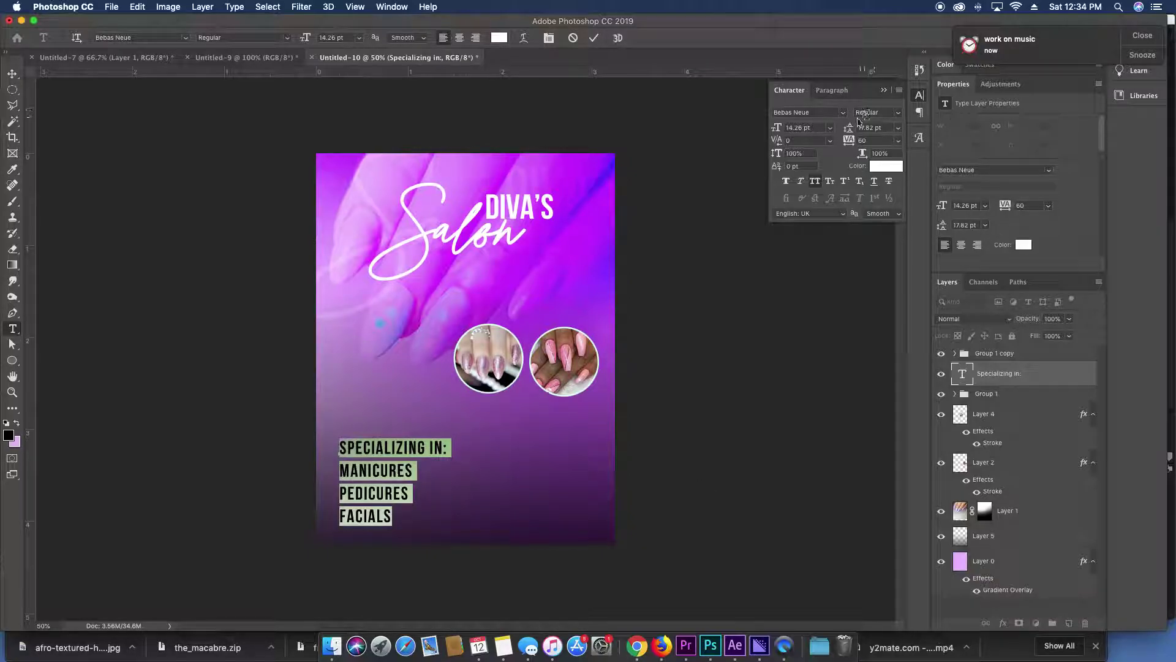
left_click_drag(857, 122, 824, 126)
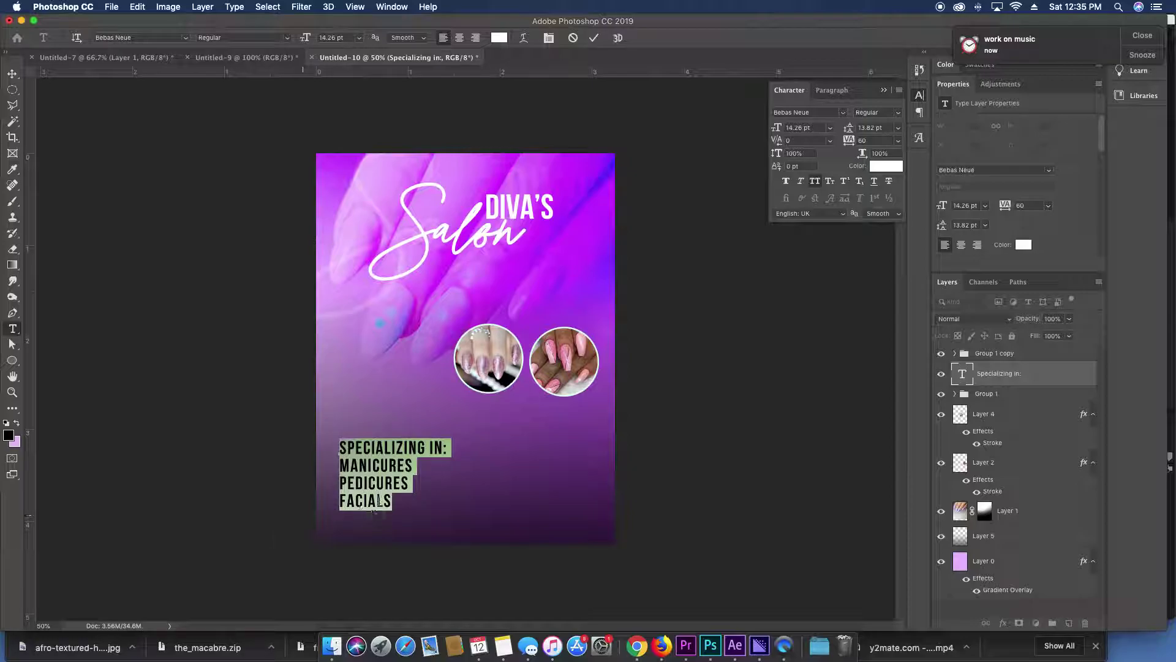
Add WAXING and THREADING lines after FACIALS.
left_click(404, 499)
type("WAXING")
key("Return")
type("THREADING")
Set MANICURES through THREADING to 11.26 pt with 10.82 pt leading.
left_click_drag(411, 537, 342, 464)
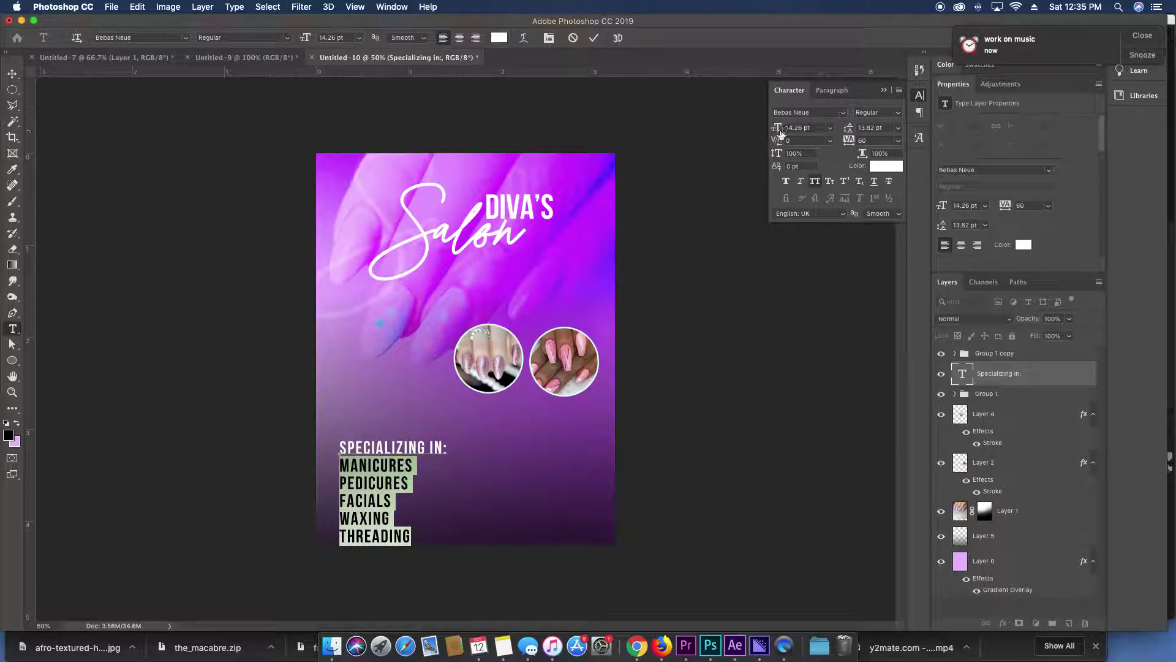
key("Down")
key("Down")
key("Down")
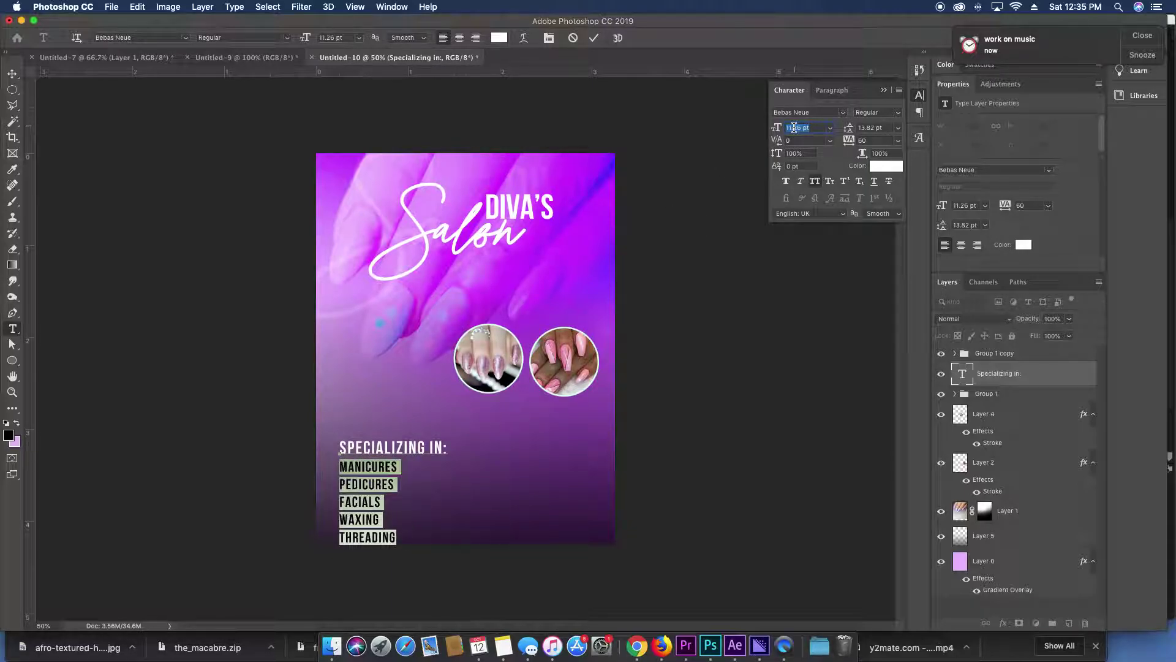
left_click(864, 127)
key("Down")
key("Down")
key("Down")
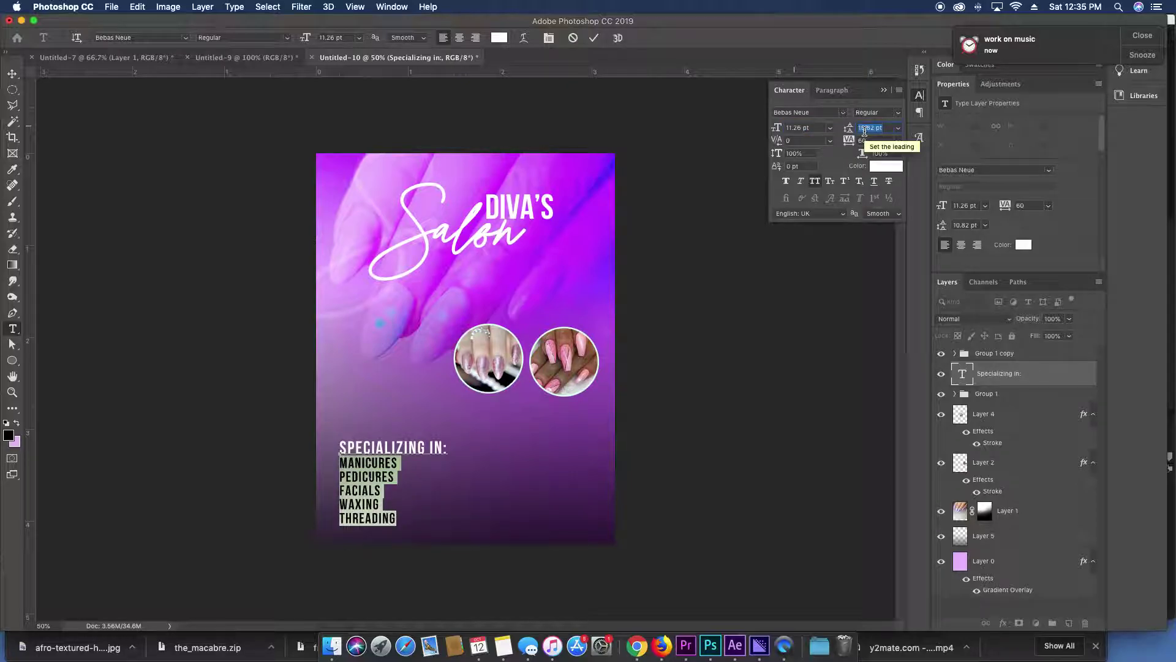
key("Escape")
Nudge the services block up and start typing the salon's phone number at bottom right.
key("v")
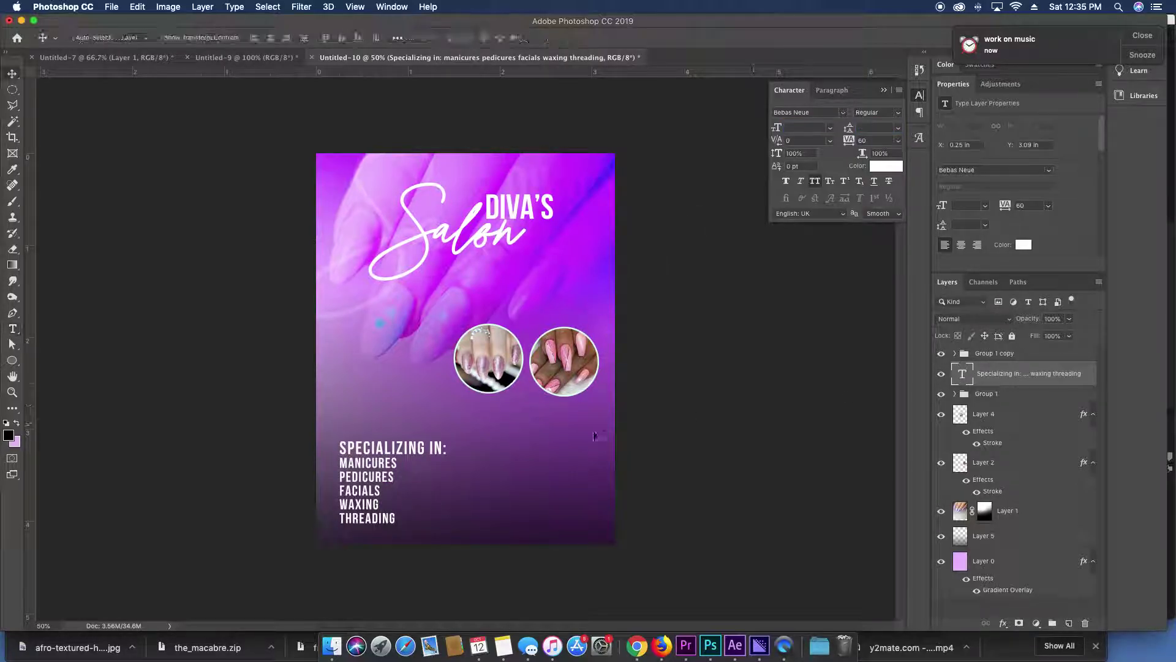
left_click_drag(456, 459, 455, 452)
key("t")
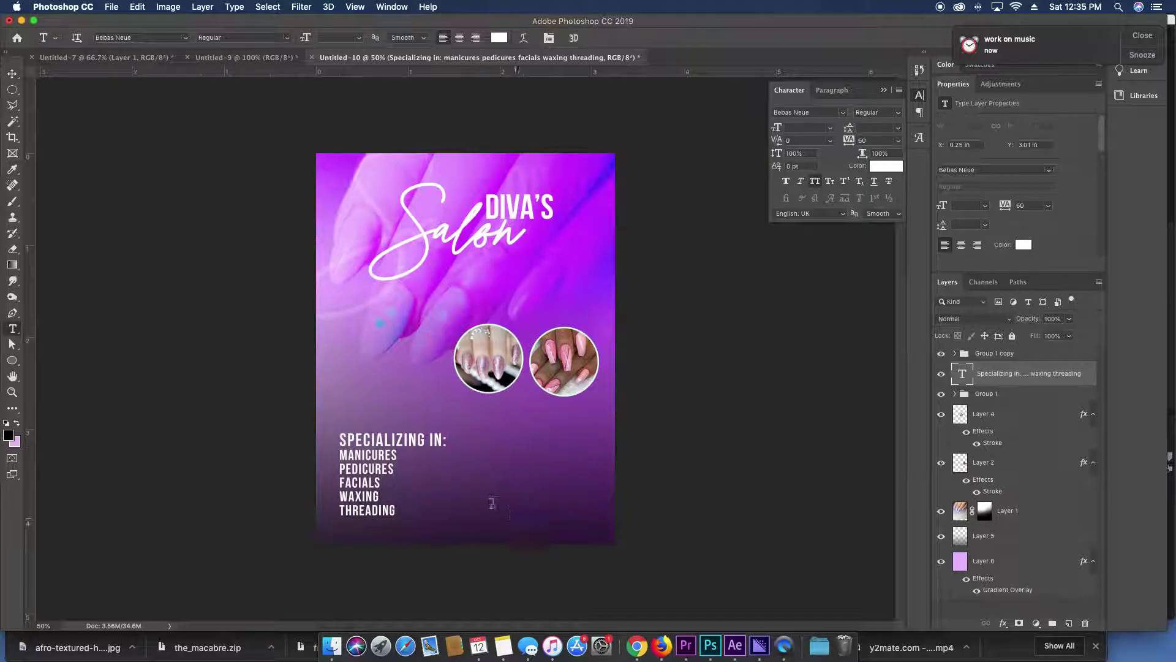
left_click(492, 509)
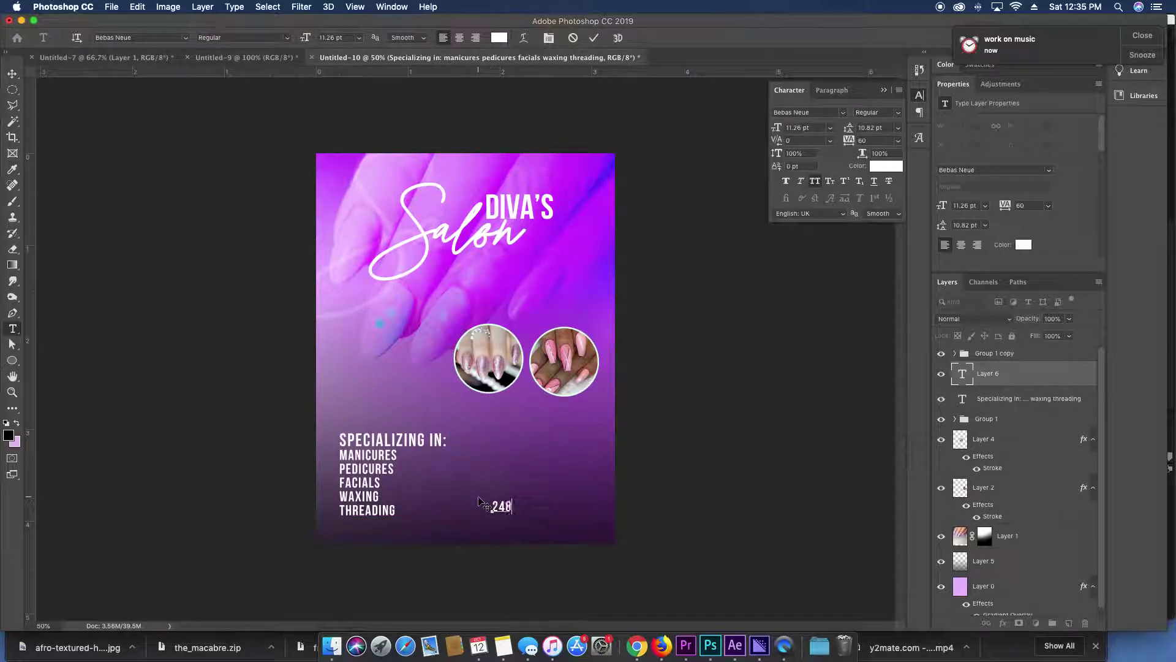
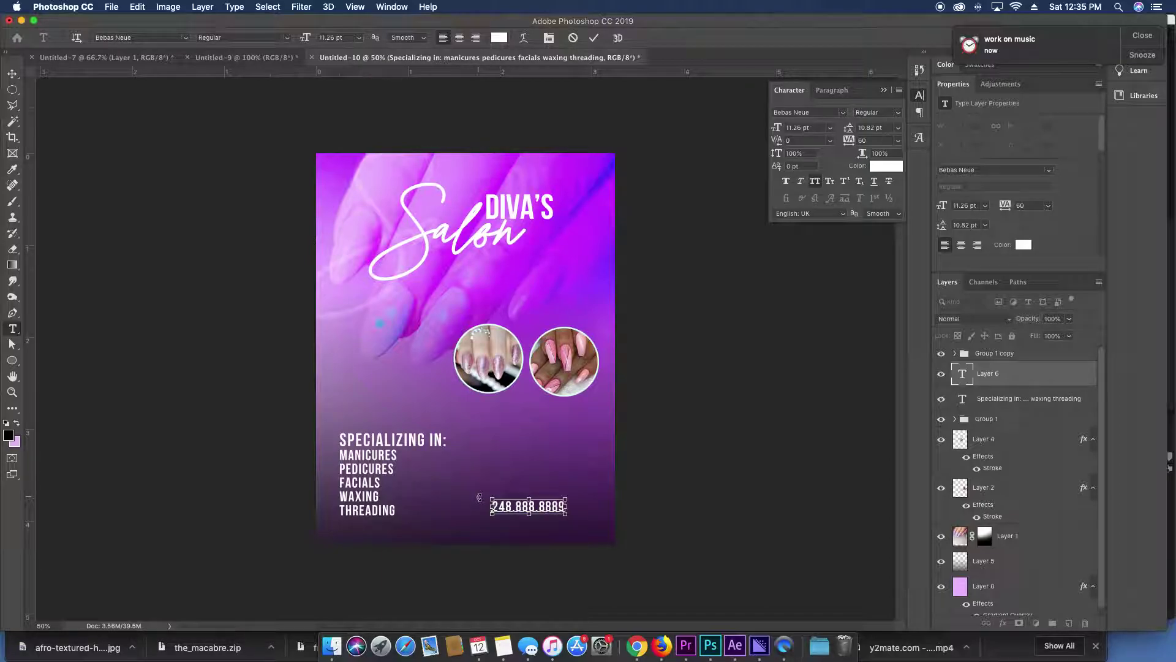
Put the phone number's area code in parentheses and commit the text.
left_click(513, 504)
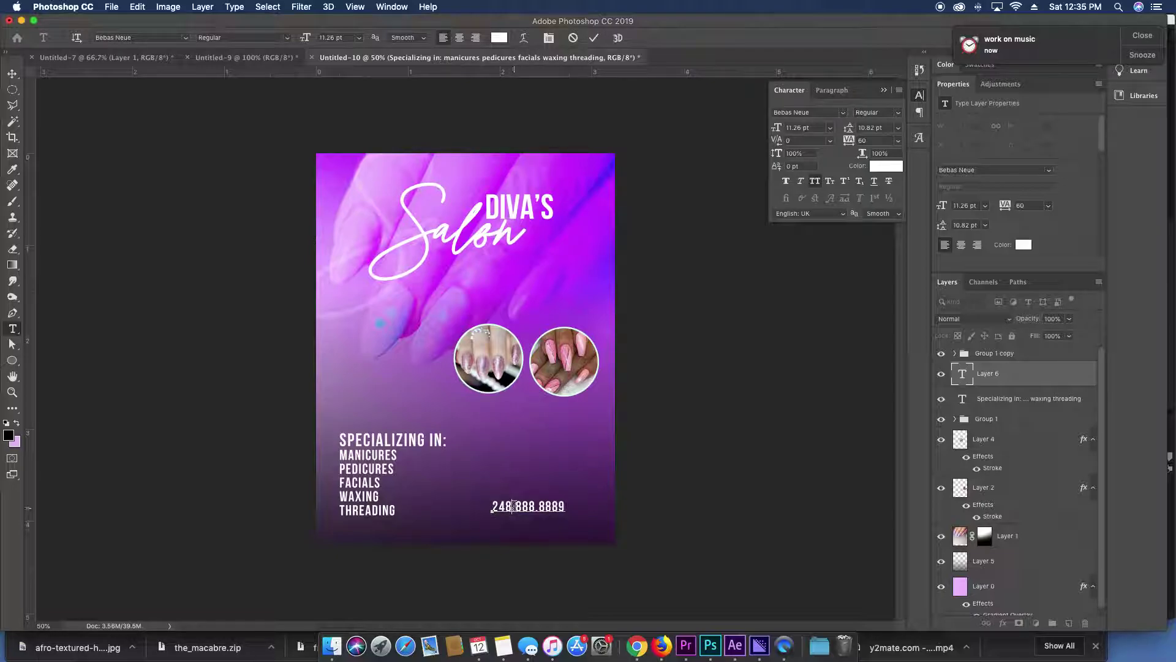
key("Delete")
type("(")
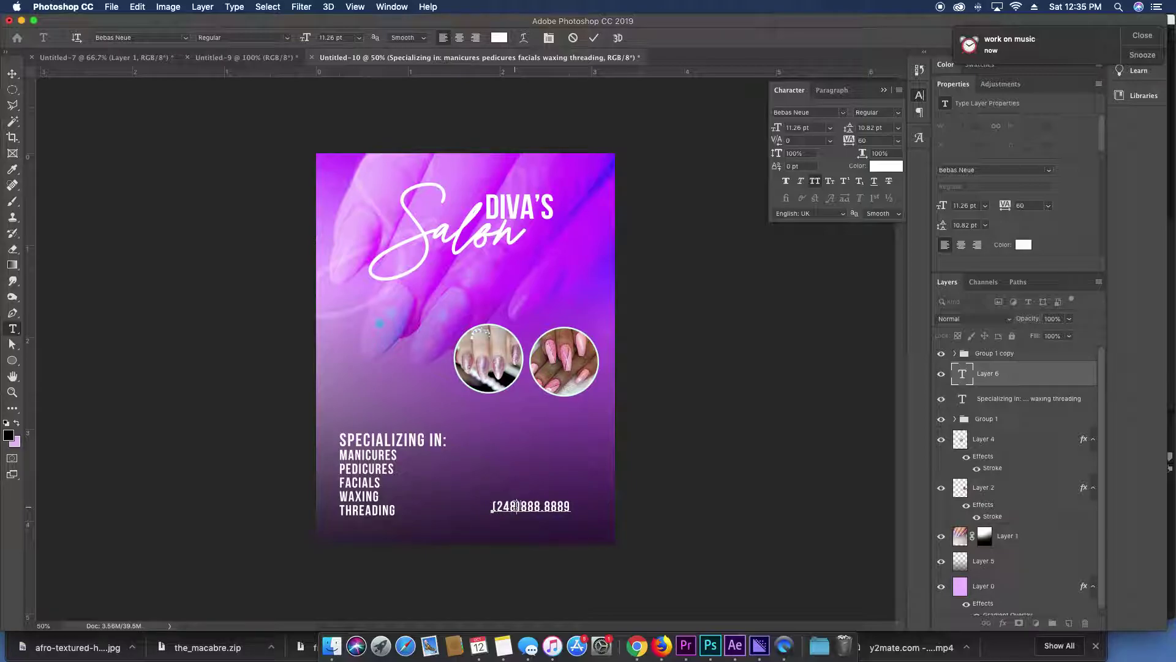
type(")")
key("super+Return")
Enlarge the phone number with Free Transform.
key("super+t")
left_click_drag(611, 488, 565, 514)
key("Return")
Duplicate the services text, retype it as 'BOOK TODAY:', and place it above the phone number.
left_click(379, 450, "super")
key("super+j")
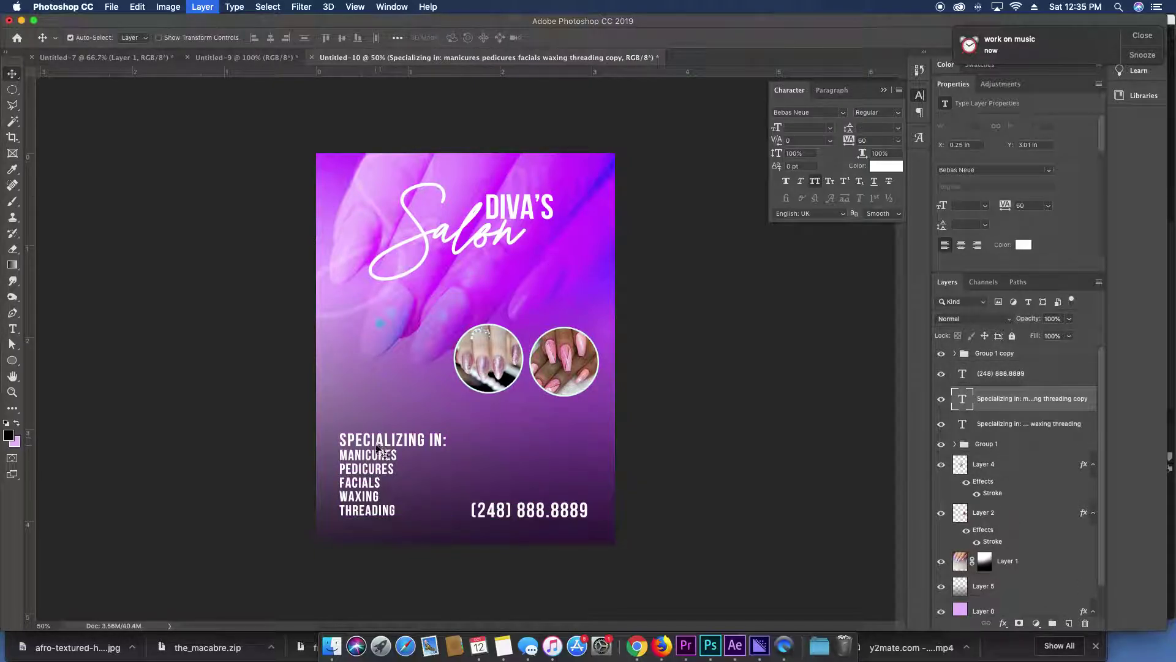
left_click_drag(380, 450, 530, 473)
double_click(526, 466)
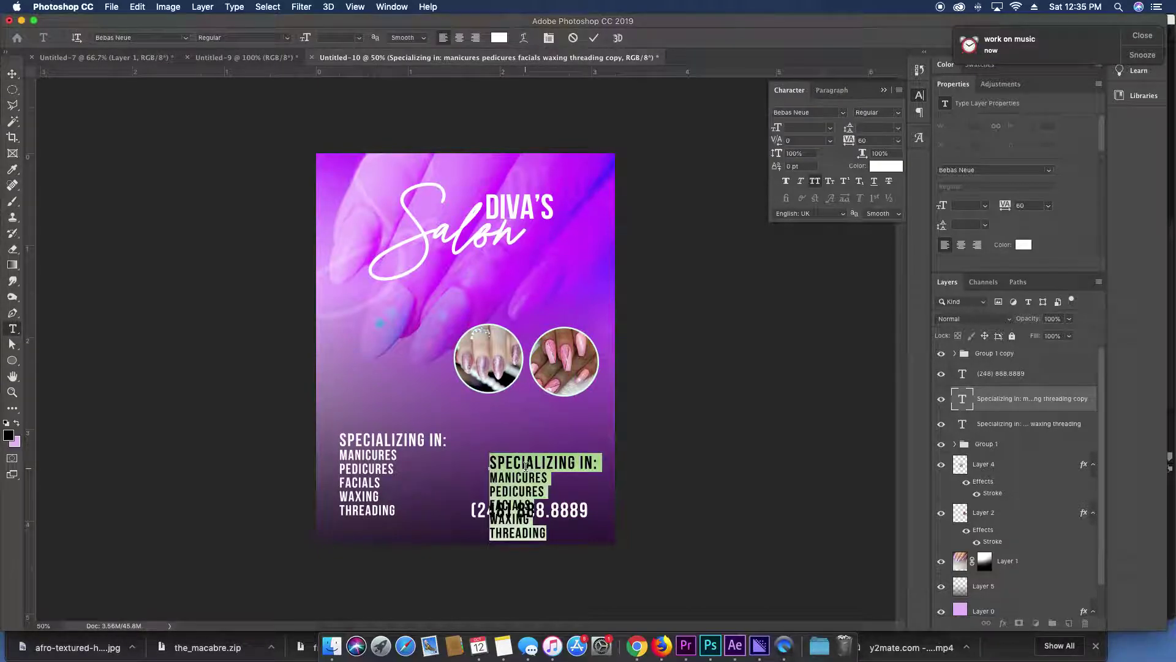
type("BOOK")
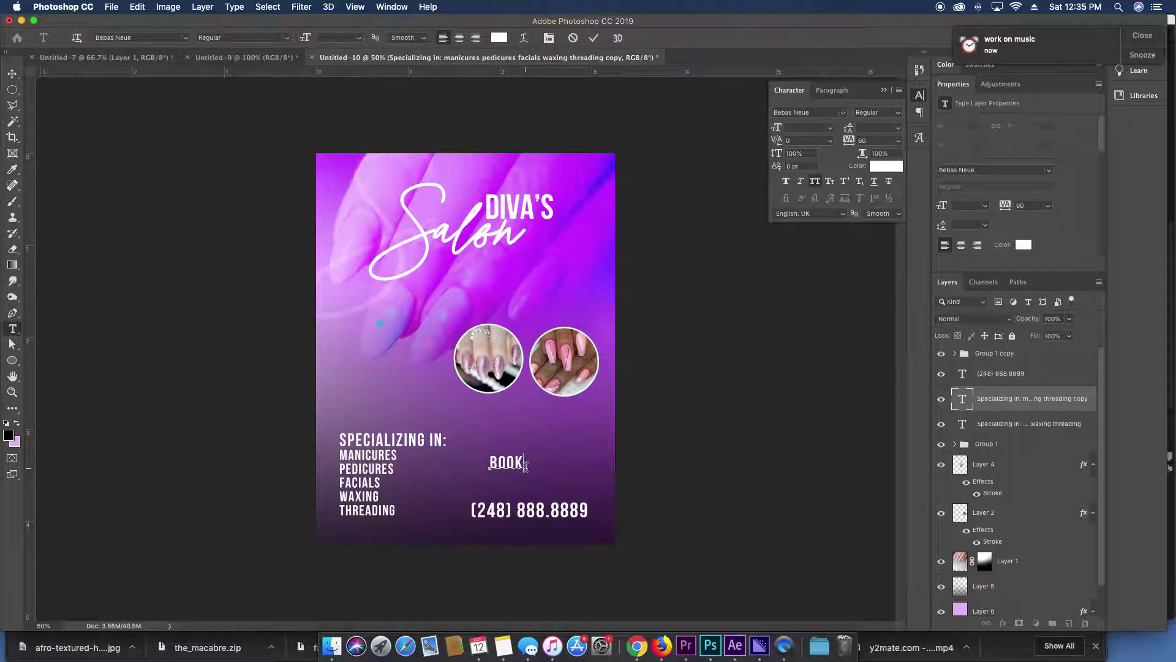
type(" TODAY:")
key("Escape")
key("v")
left_click_drag(586, 463, 607, 490)
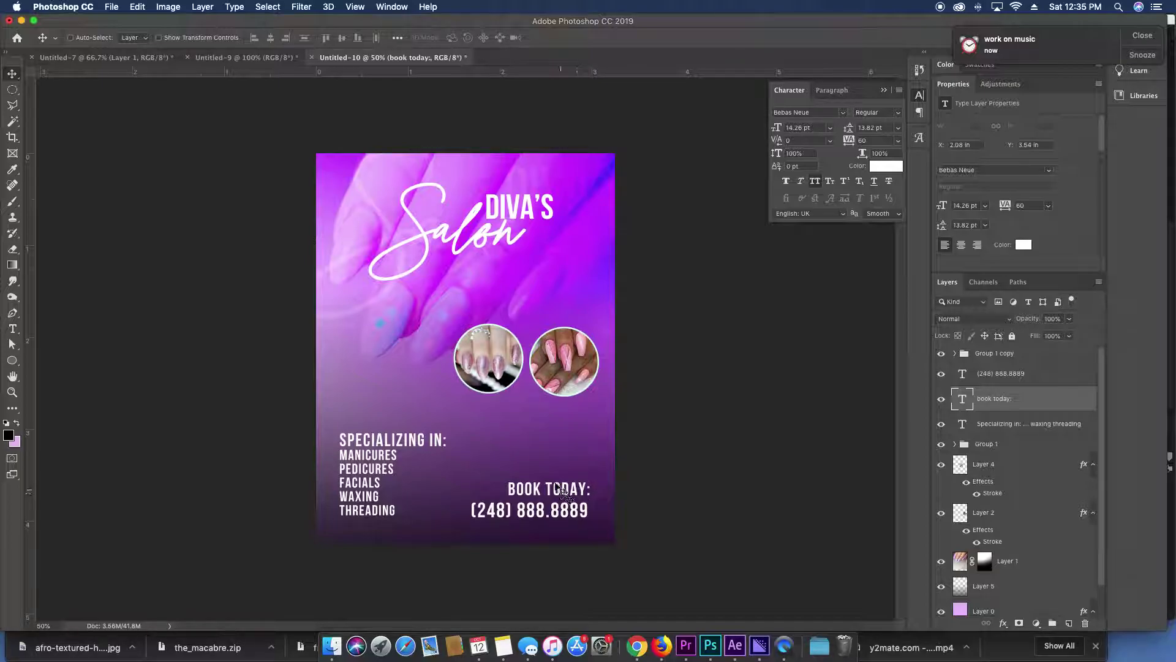
Try the heading in Suarte Free without All Caps at 24.26 pt.
key("t")
triple_click(412, 438)
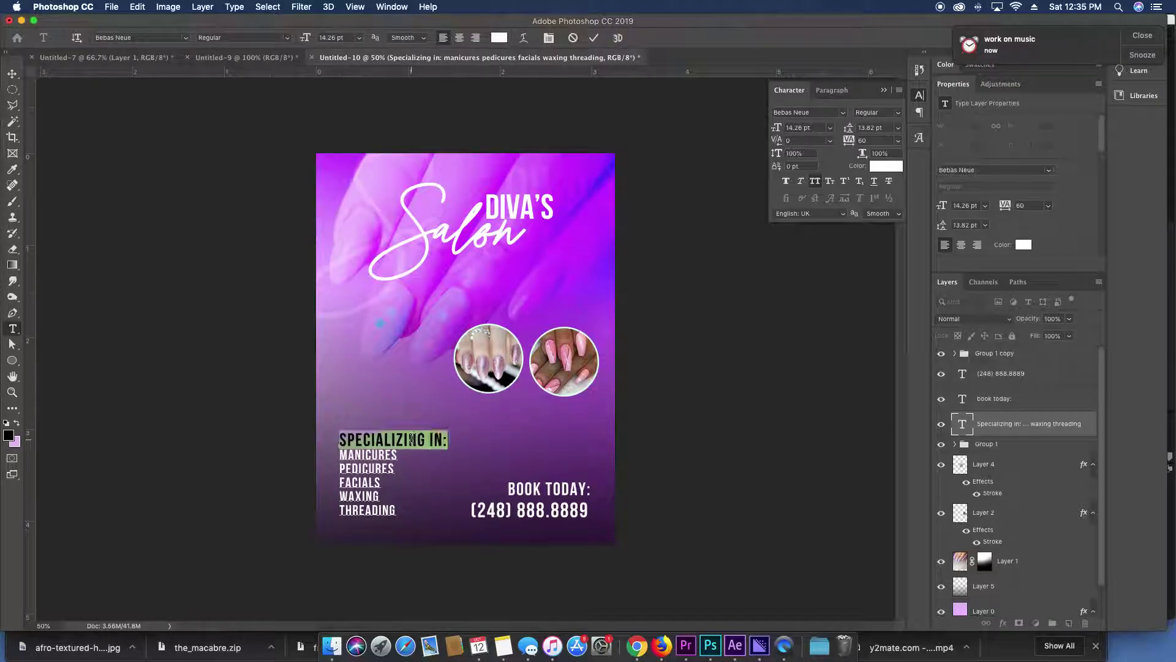
left_click(843, 112)
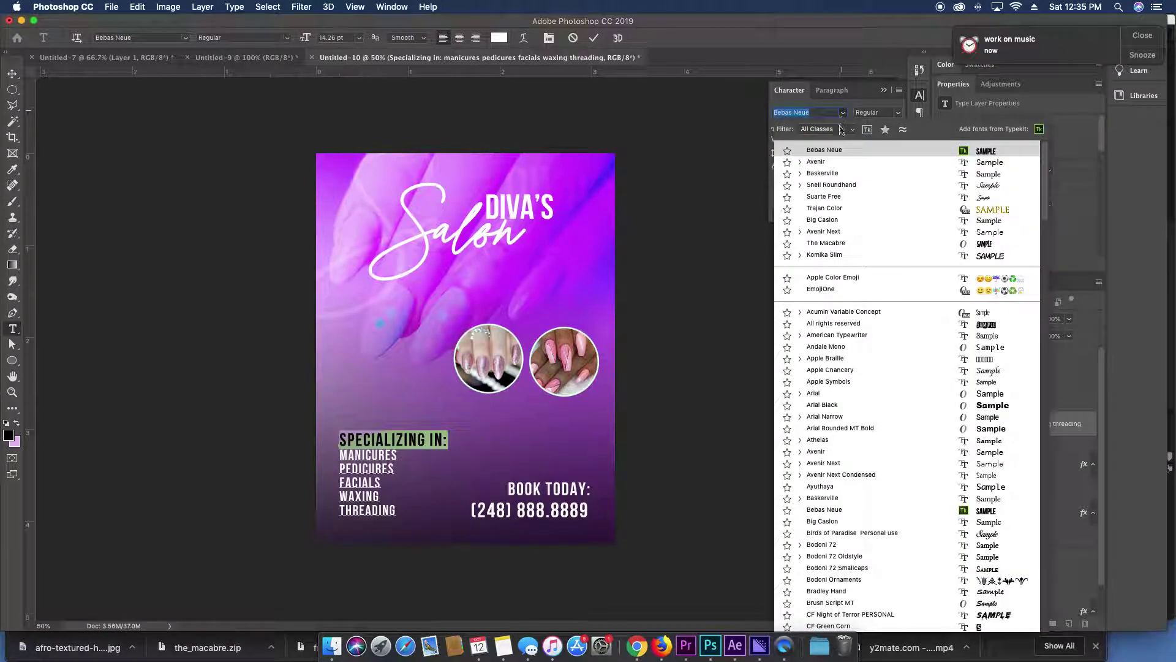
left_click(833, 196)
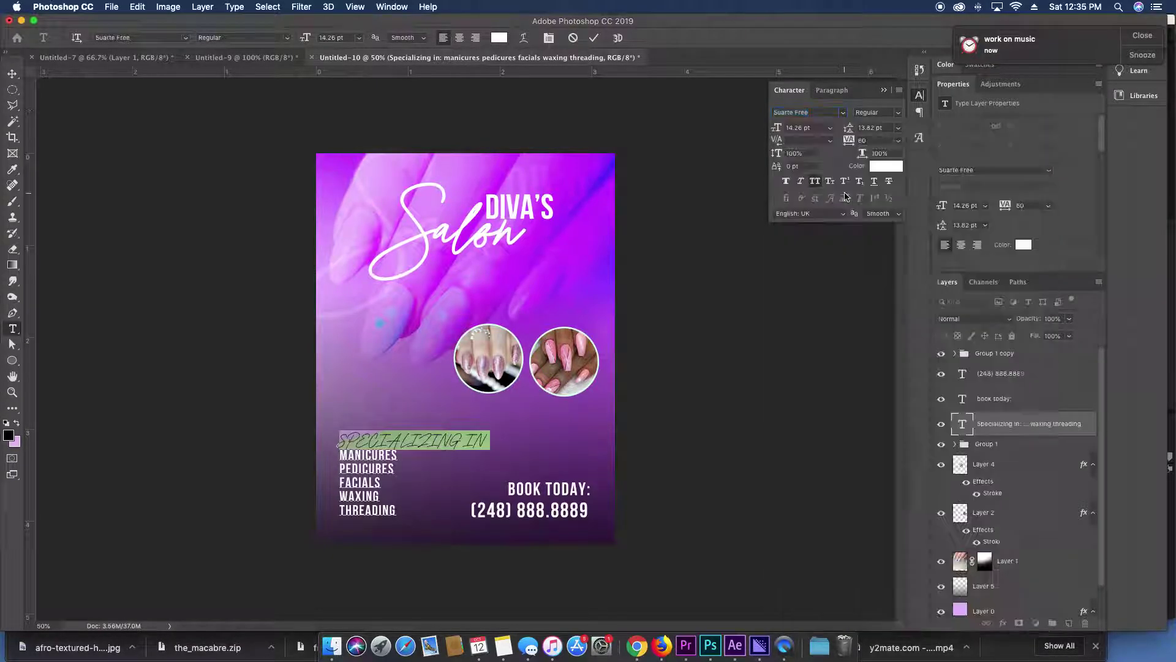
left_click(817, 183)
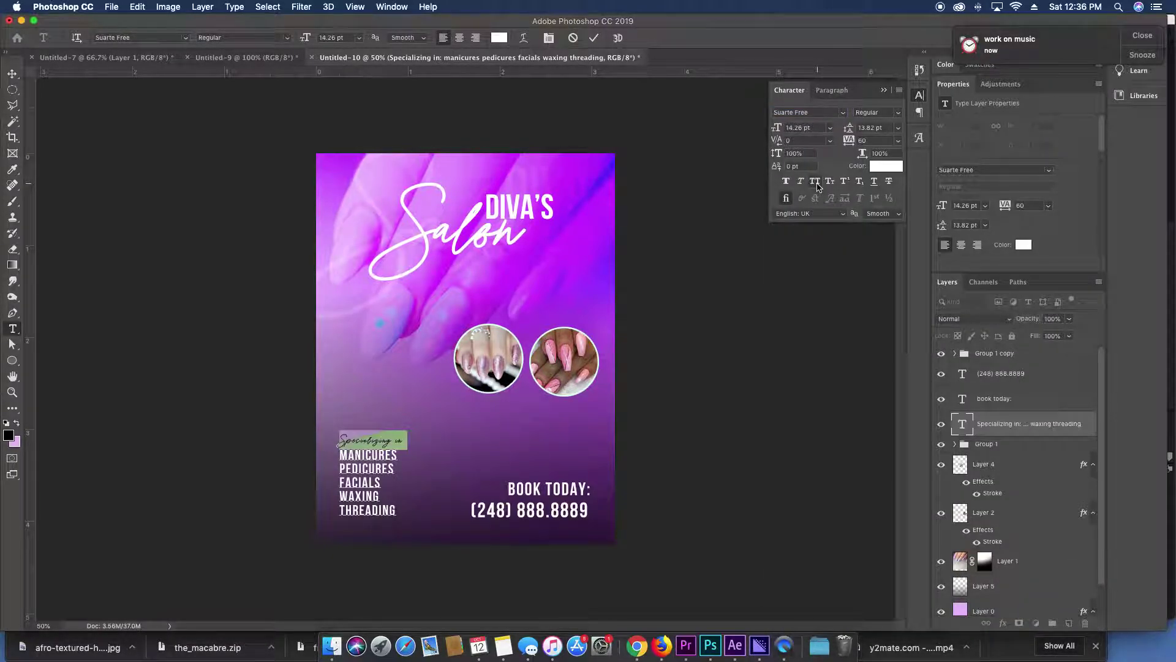
left_click_drag(776, 130, 781, 132)
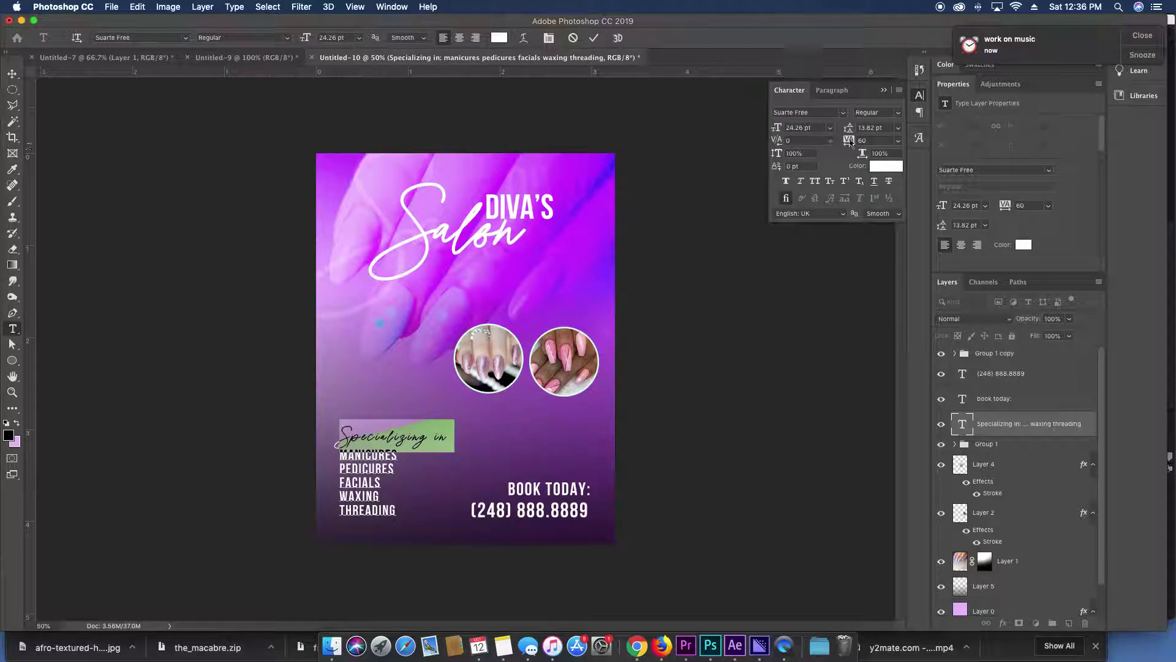
Set the heading's tracking to 0 and revert it to Bebas Neue 14.26 pt.
left_click(873, 140)
type("0")
key("Return")
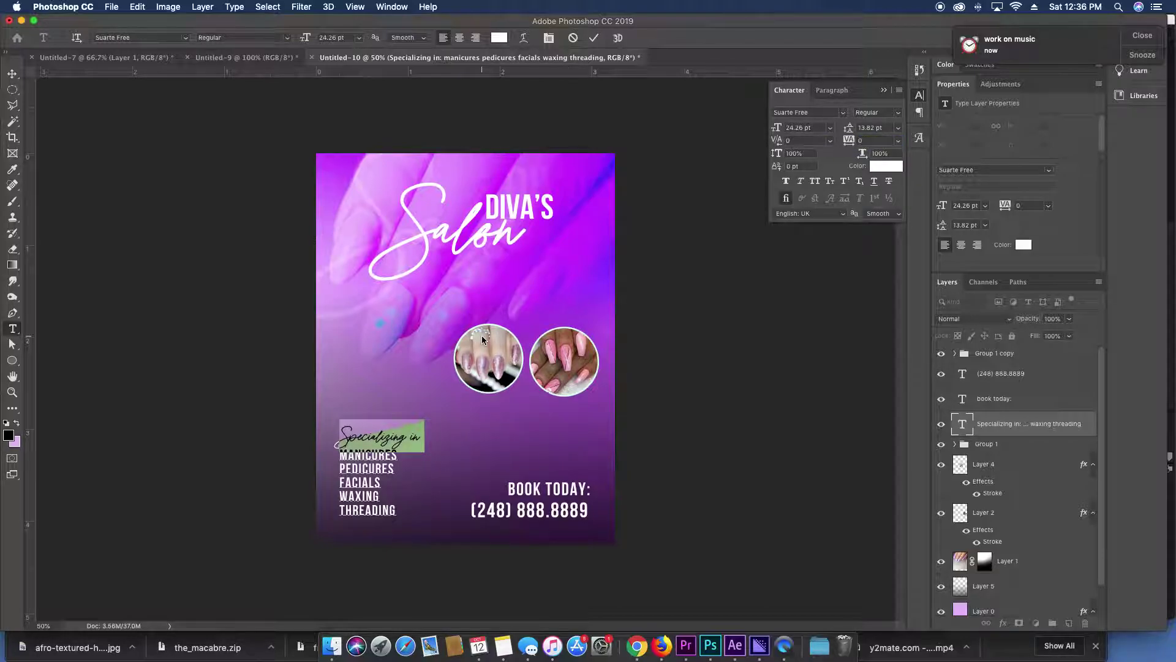
left_click(845, 113)
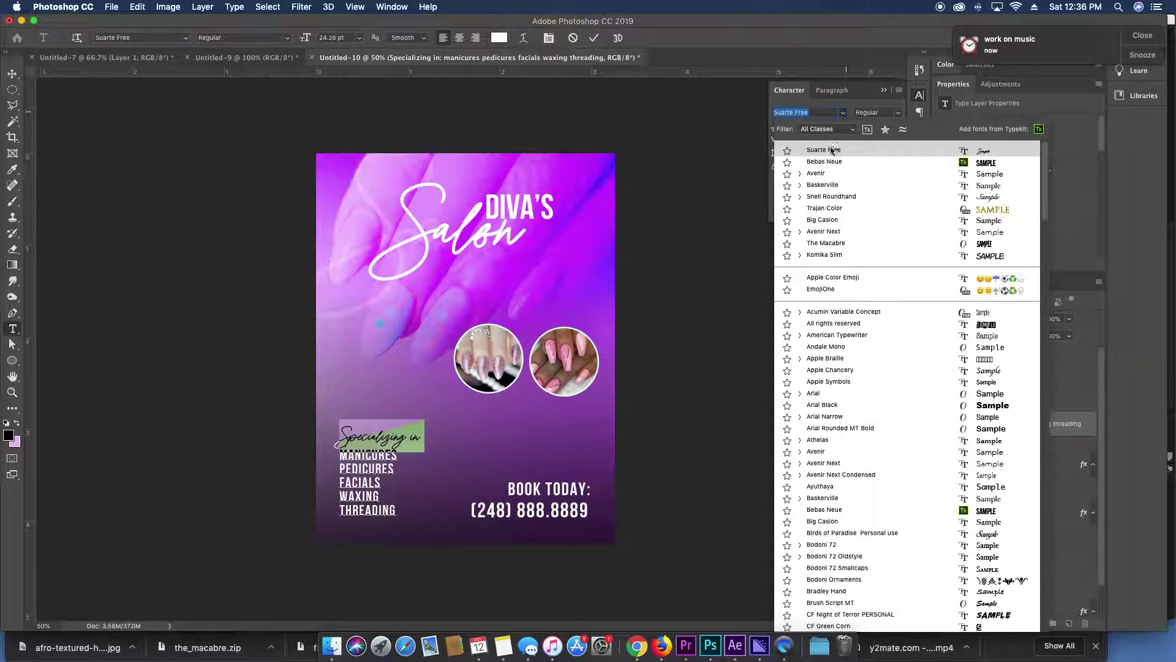
left_click(827, 163)
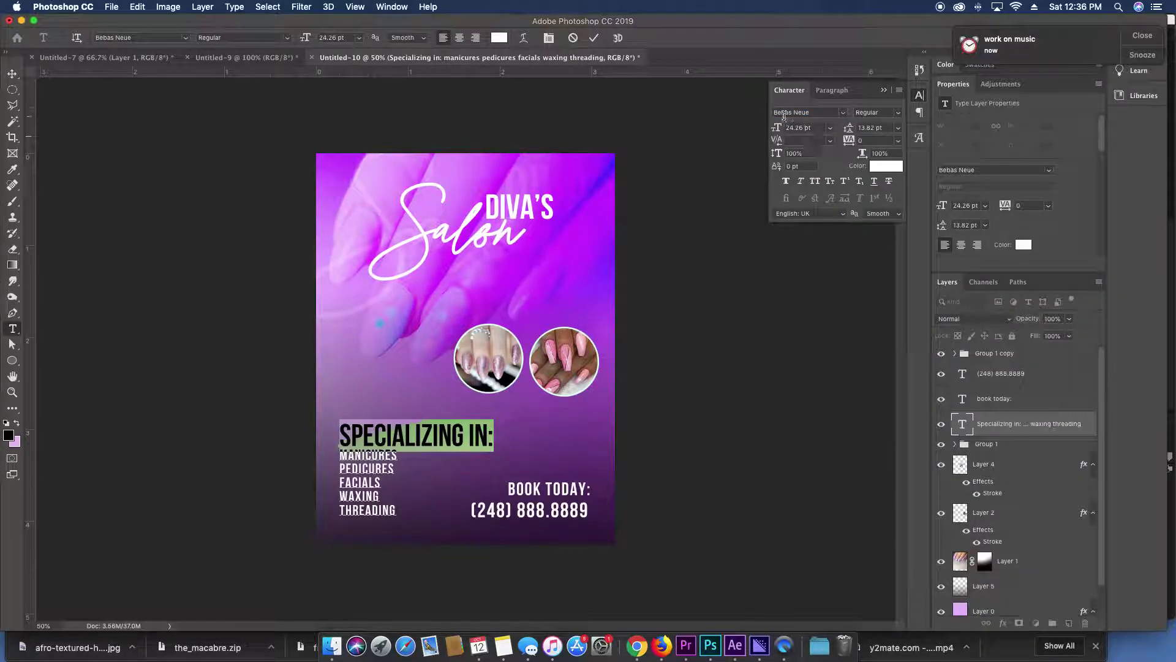
left_click_drag(778, 132, 773, 131)
Color the 'SPECIALIZING IN:' heading bright yellow.
left_click(886, 166)
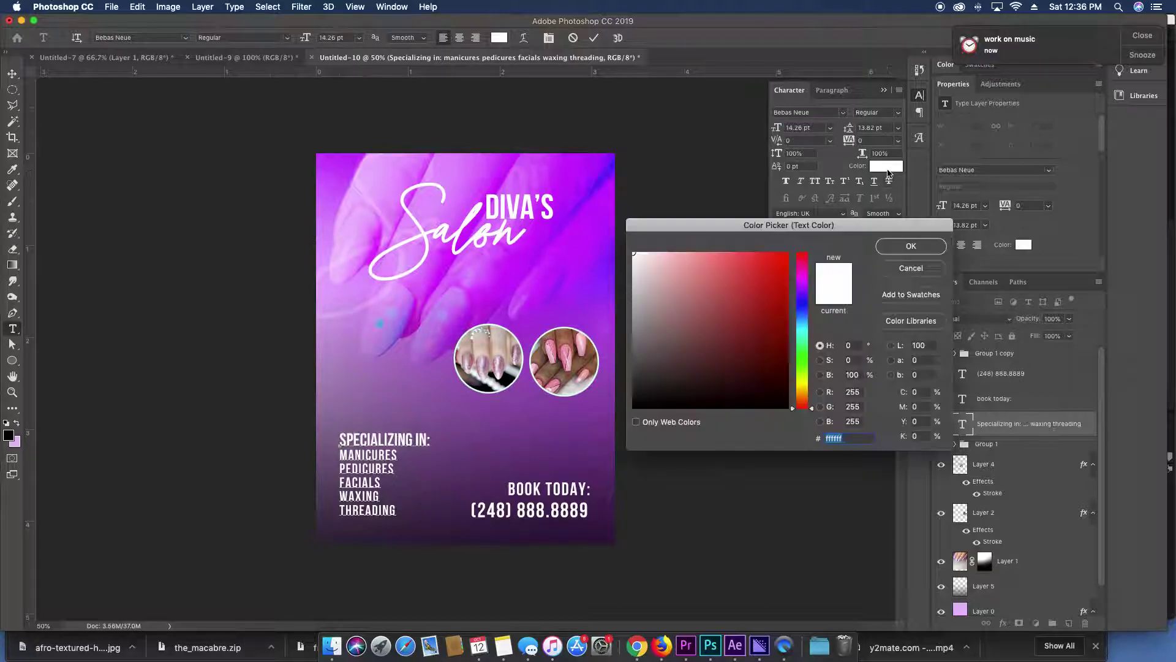
left_click_drag(806, 391, 803, 384)
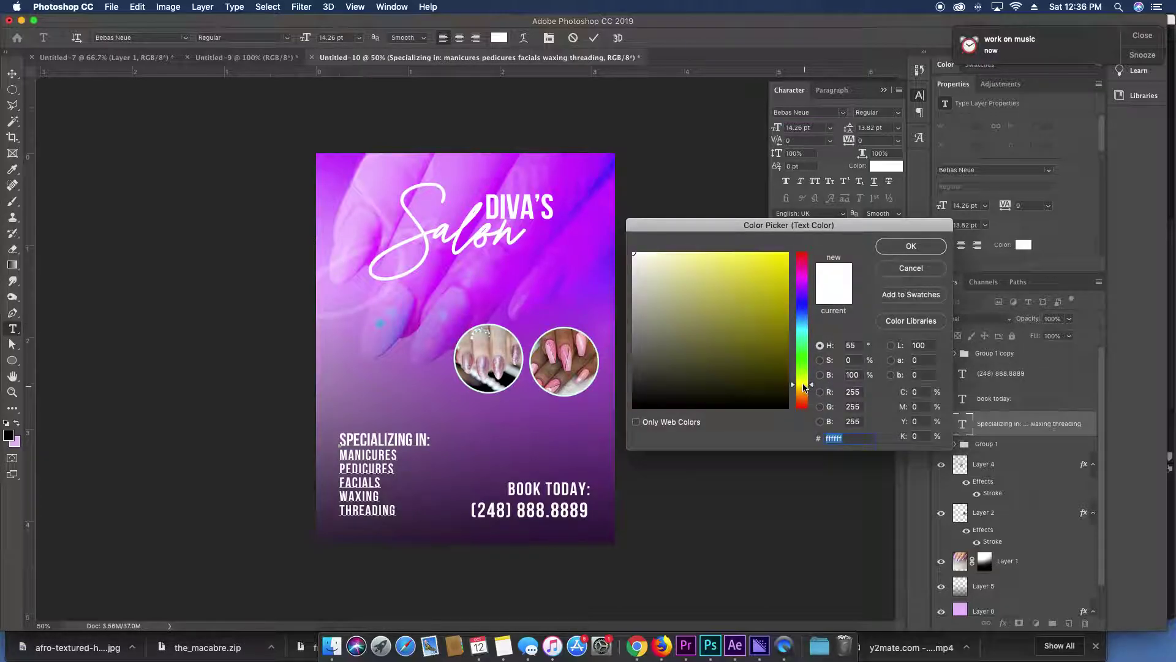
left_click_drag(735, 318, 827, 246)
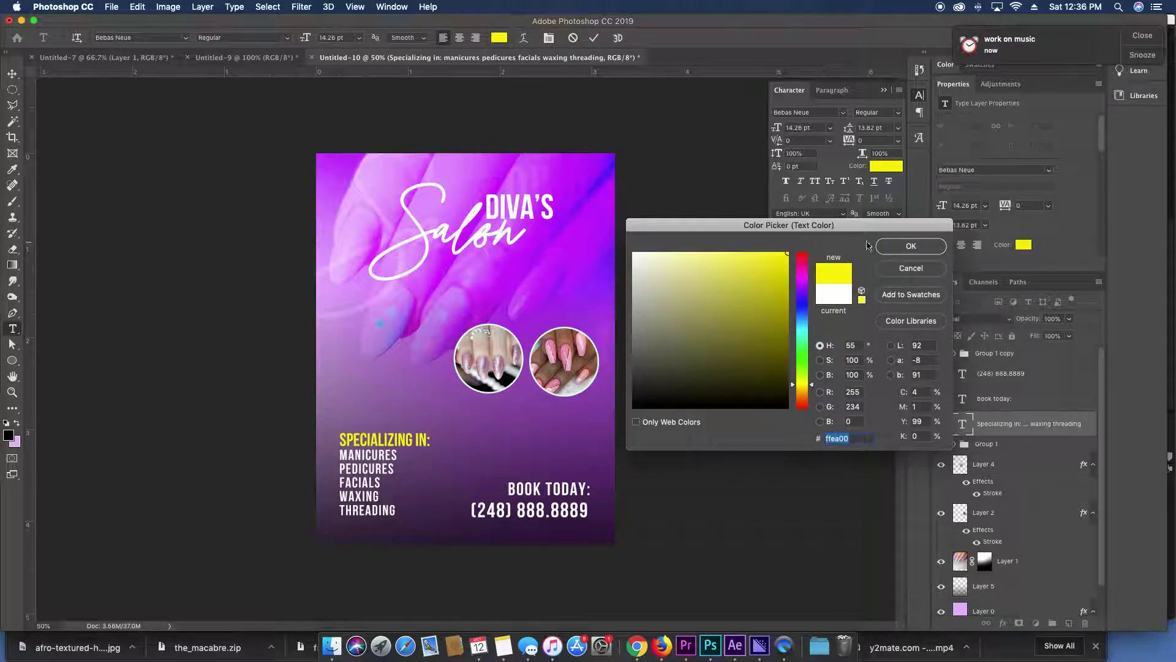
left_click(900, 246)
left_click(959, 423)
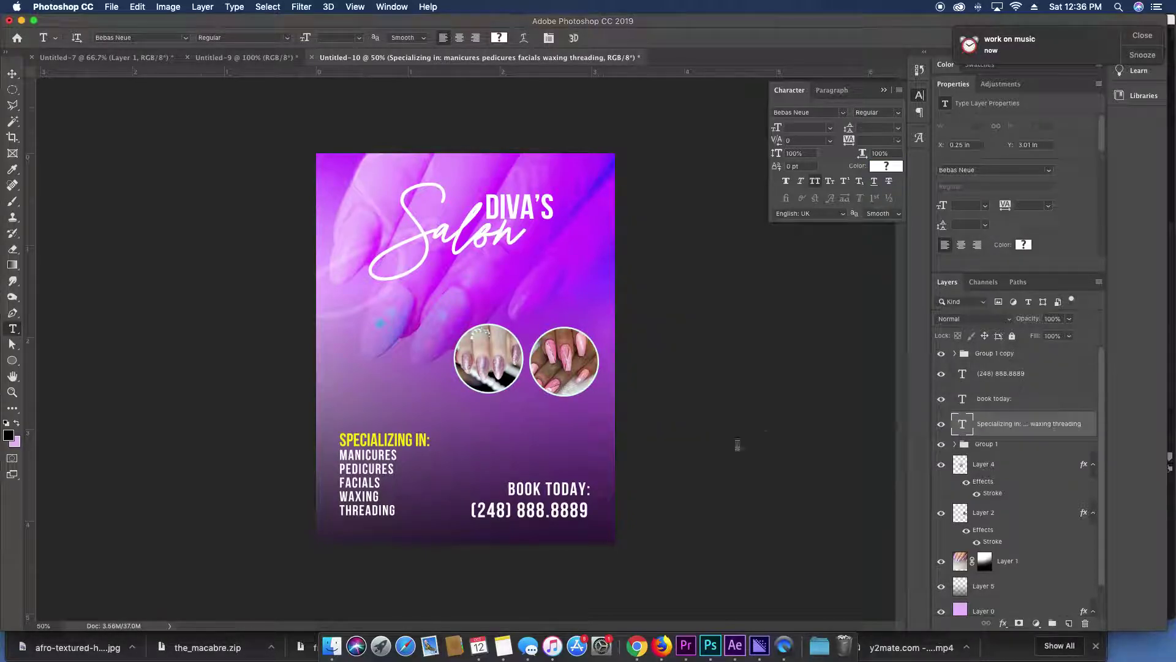
Color the phone number golden yellow.
triple_click(545, 508)
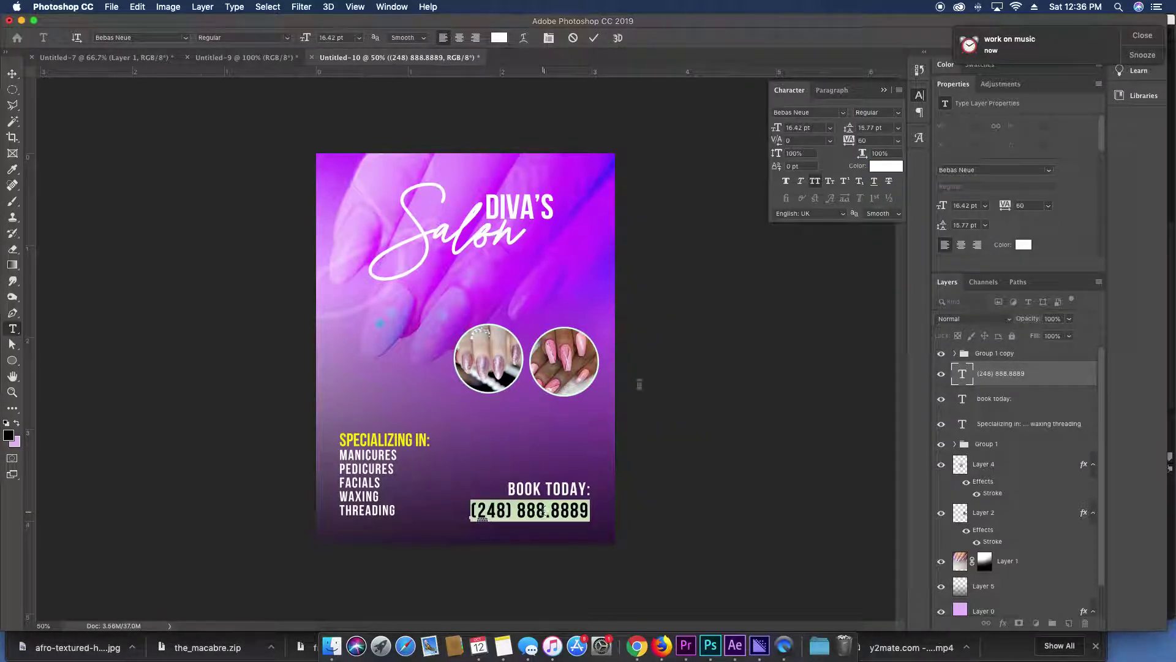
left_click(886, 166)
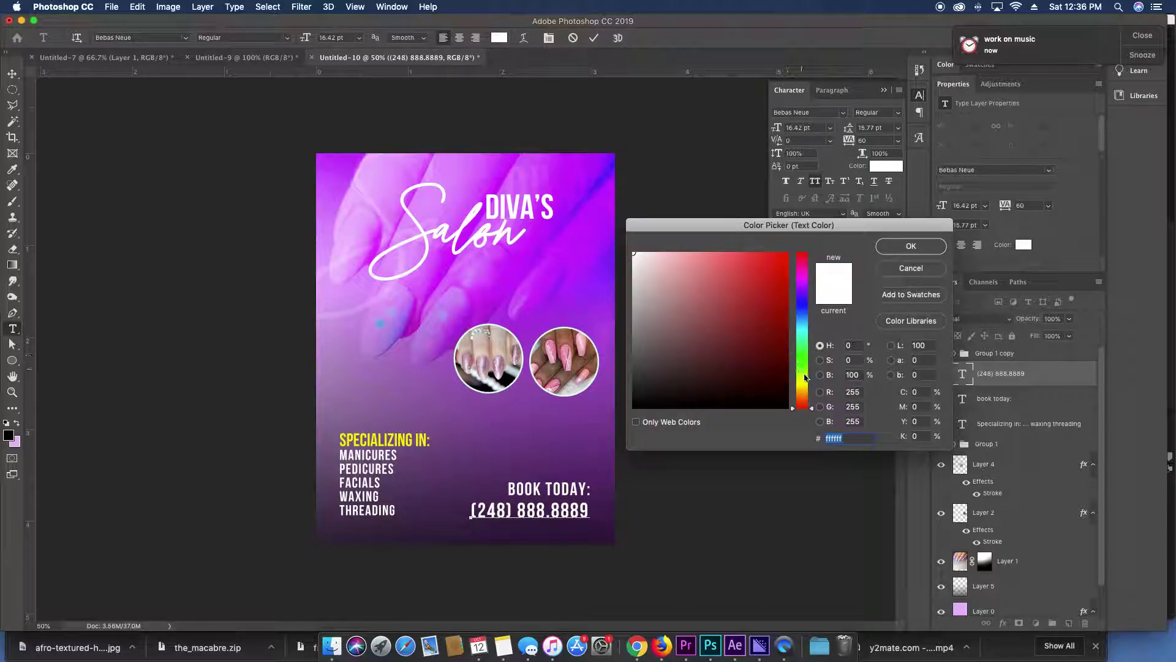
left_click(803, 386)
left_click(785, 260)
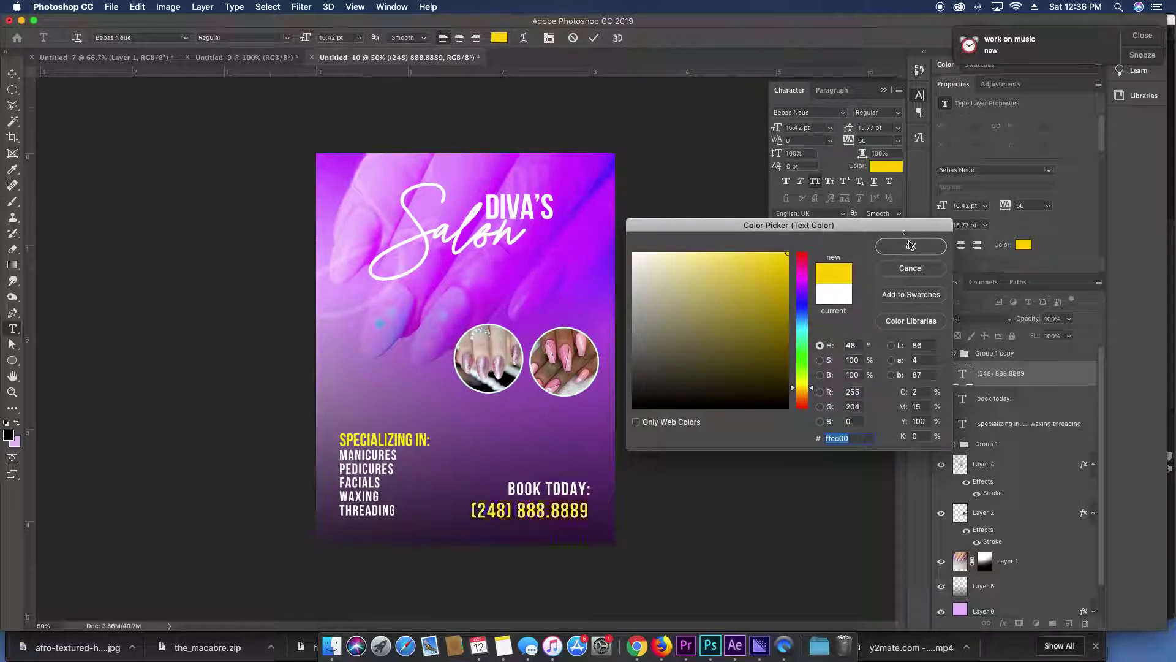
key("Return")
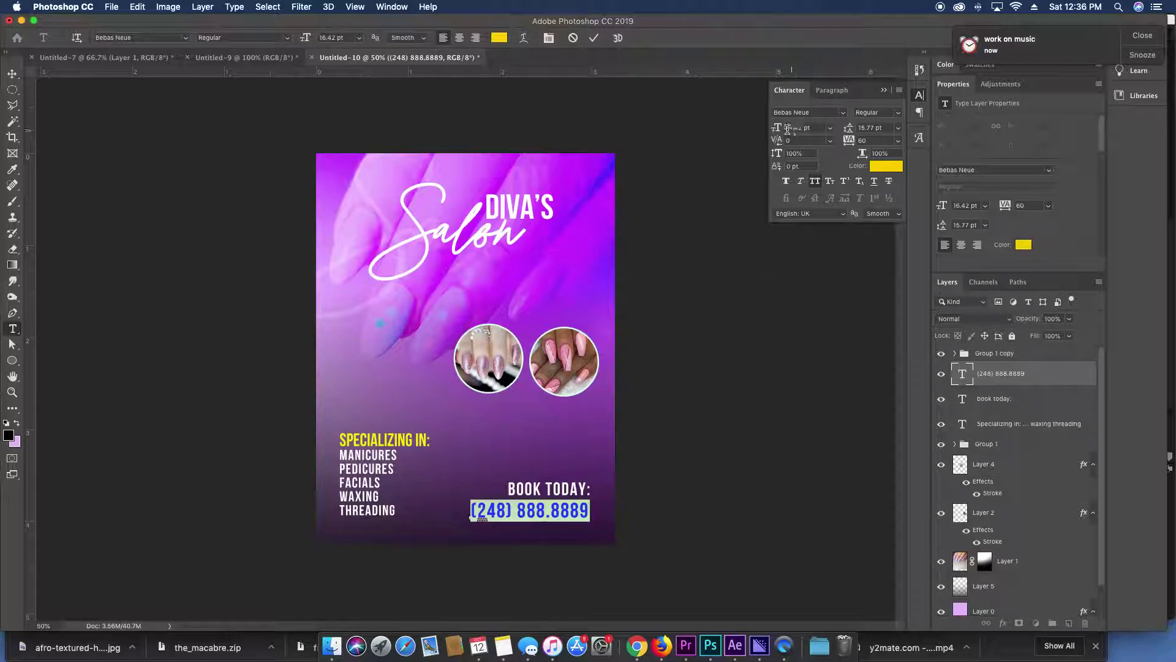
Enlarge the phone number to 19.42 pt with -20 letter spacing.
left_click(789, 130)
key("Up")
key("Up")
key("Up")
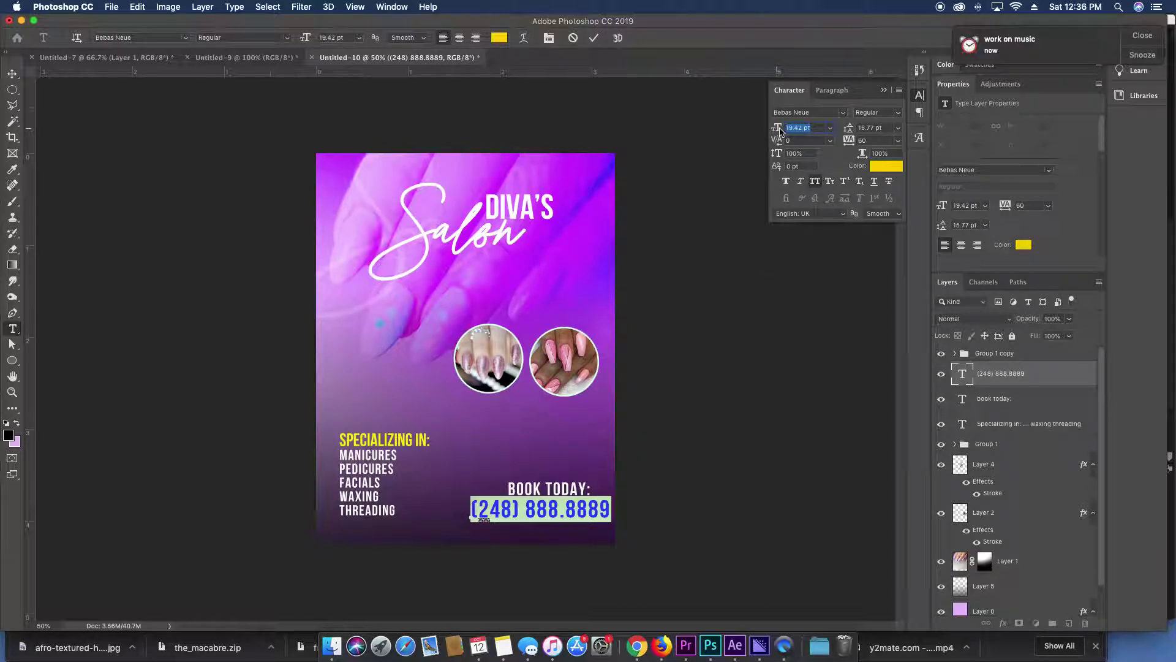
double_click(865, 140)
type("-20")
key("Return")
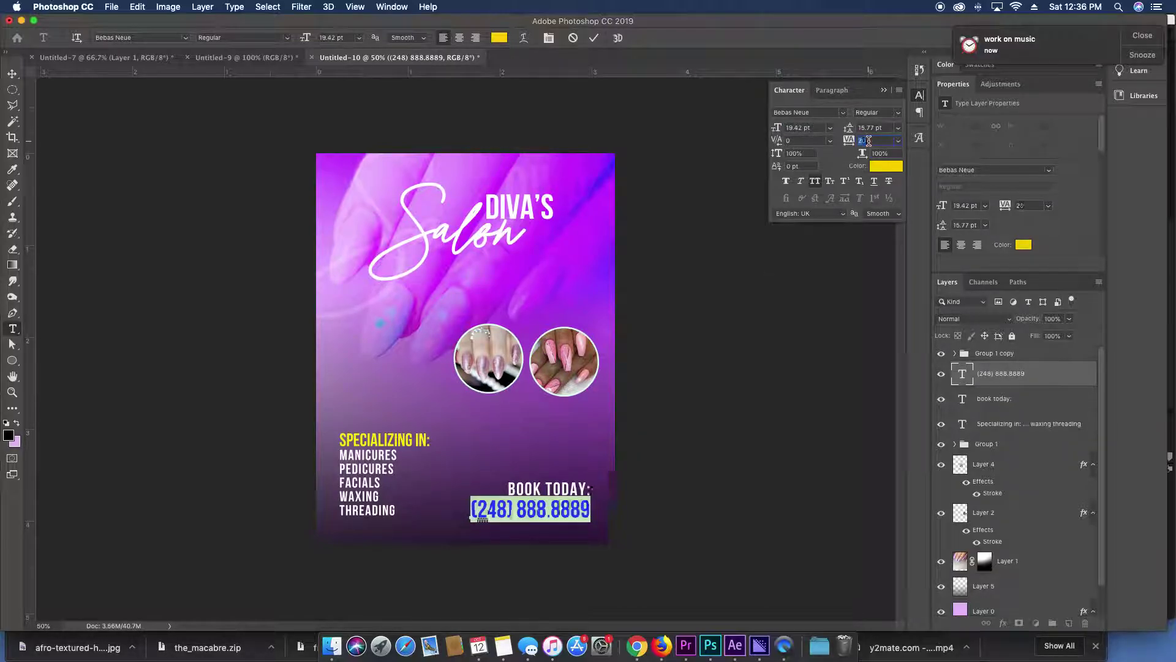
left_click(982, 376)
Nudge BOOK TODAY and the phone number right, then move them and the services list down.
key("v")
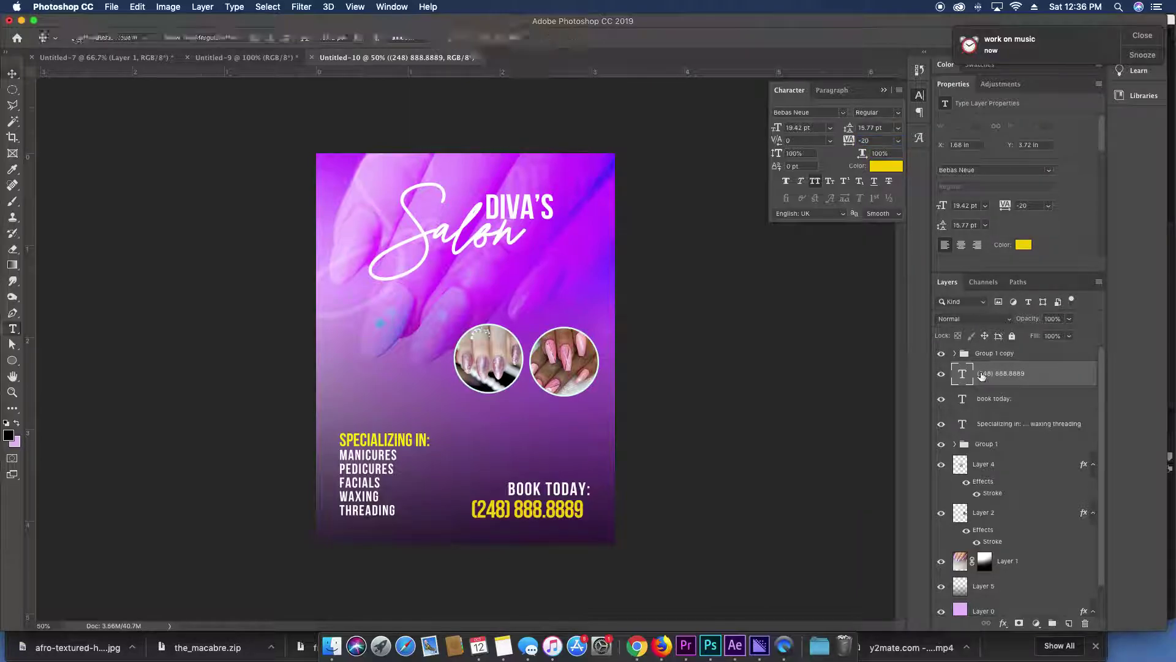
key("Right")
key("Right")
key("Right")
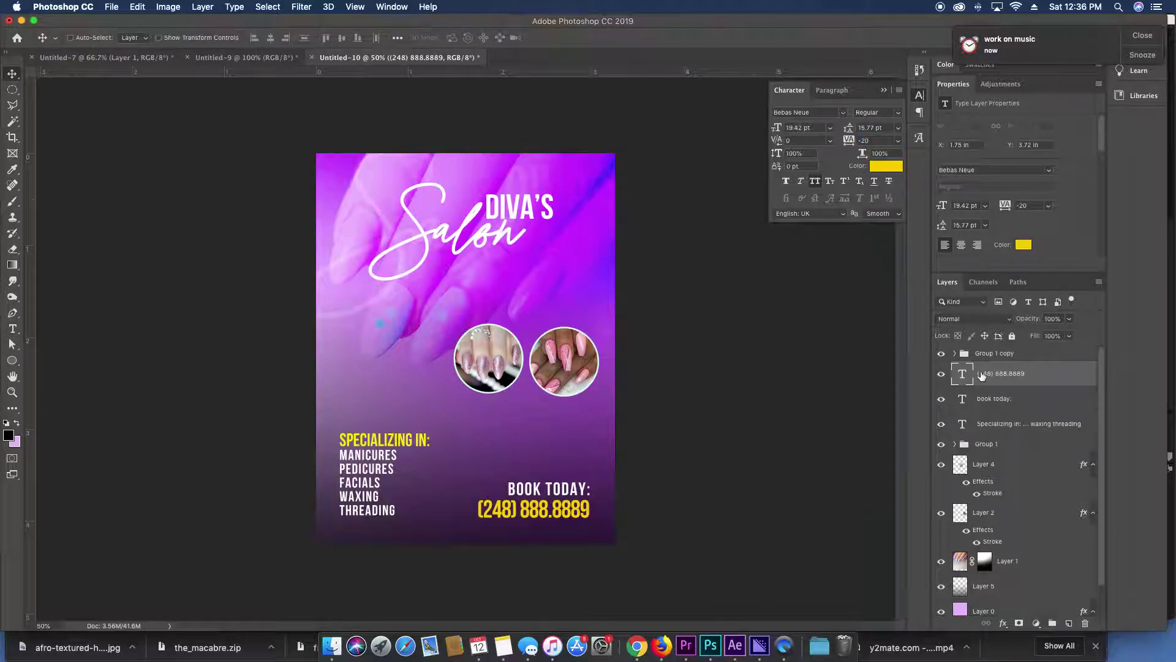
left_click(545, 490, "shift+super")
key("Right")
key("Right")
key("Right")
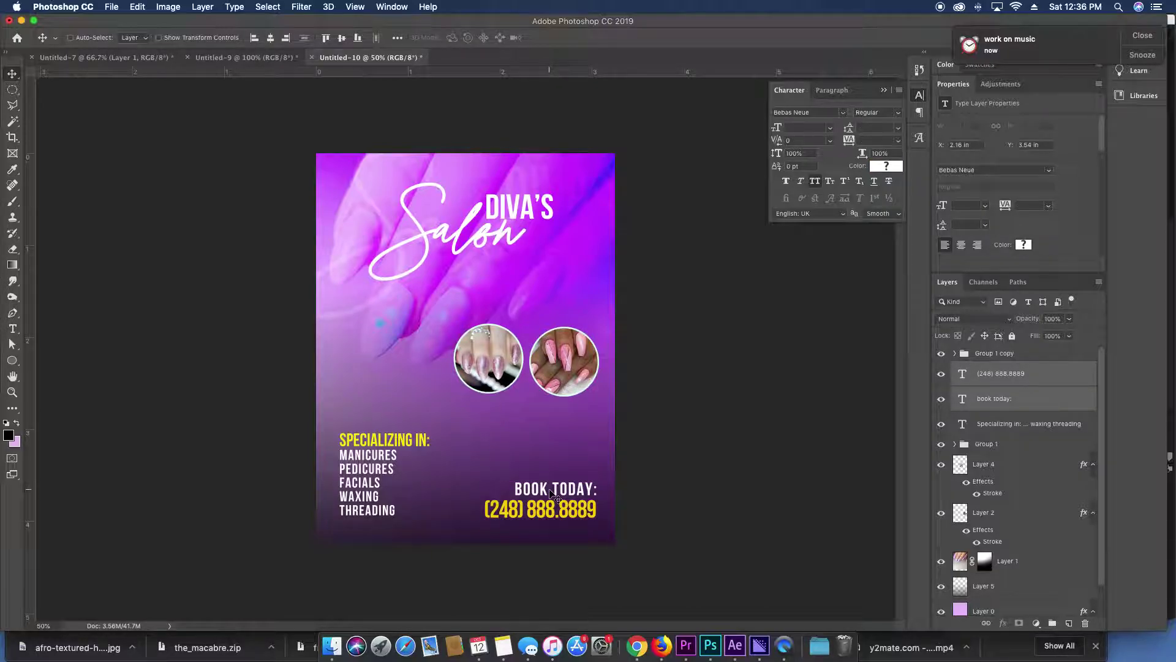
key("Left")
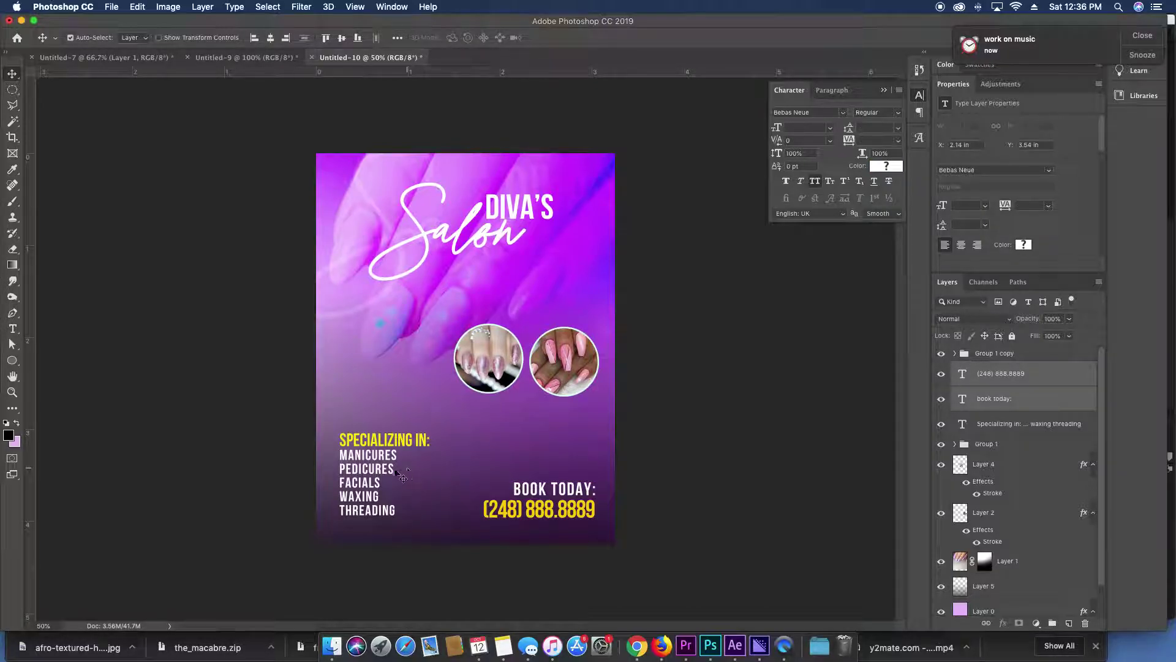
left_click(381, 472, "shift+super")
left_click_drag(520, 481, 520, 488)
Merge the Group 1 copy group into a single layer.
left_click(678, 310, "super")
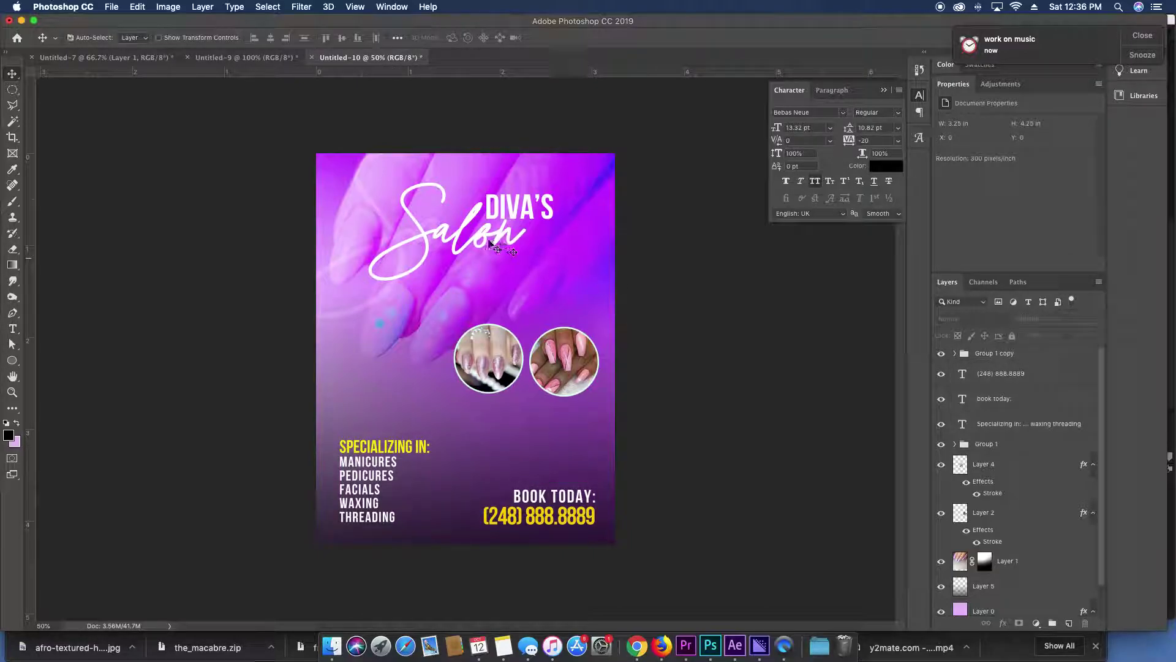
left_click(484, 243, "super")
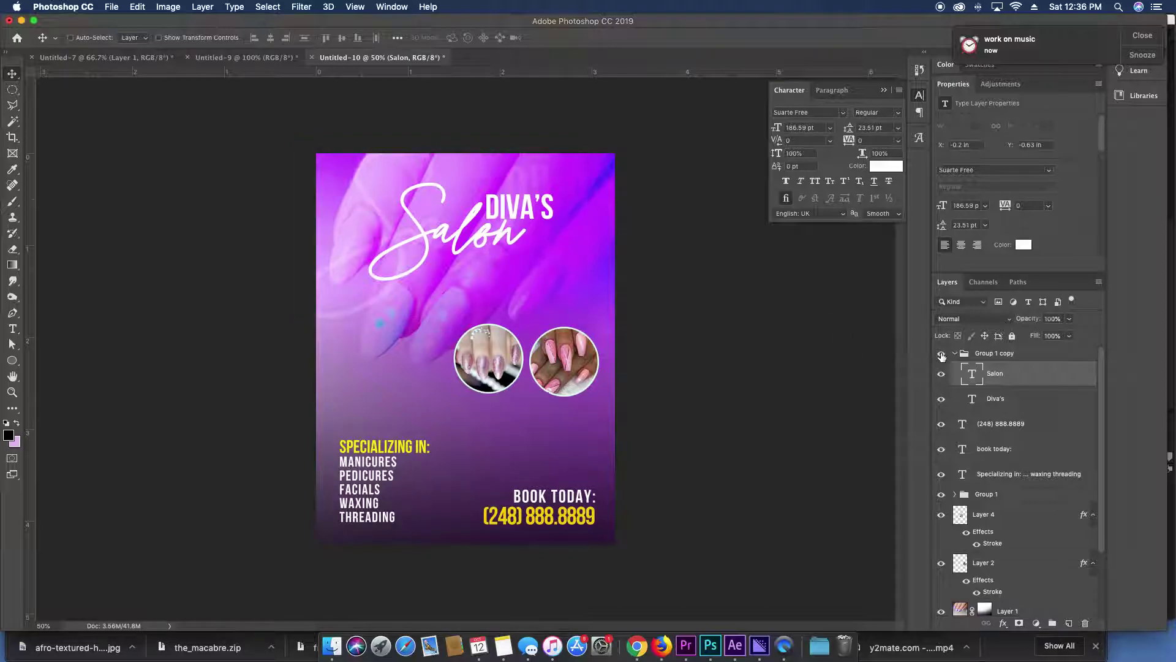
left_click(971, 354)
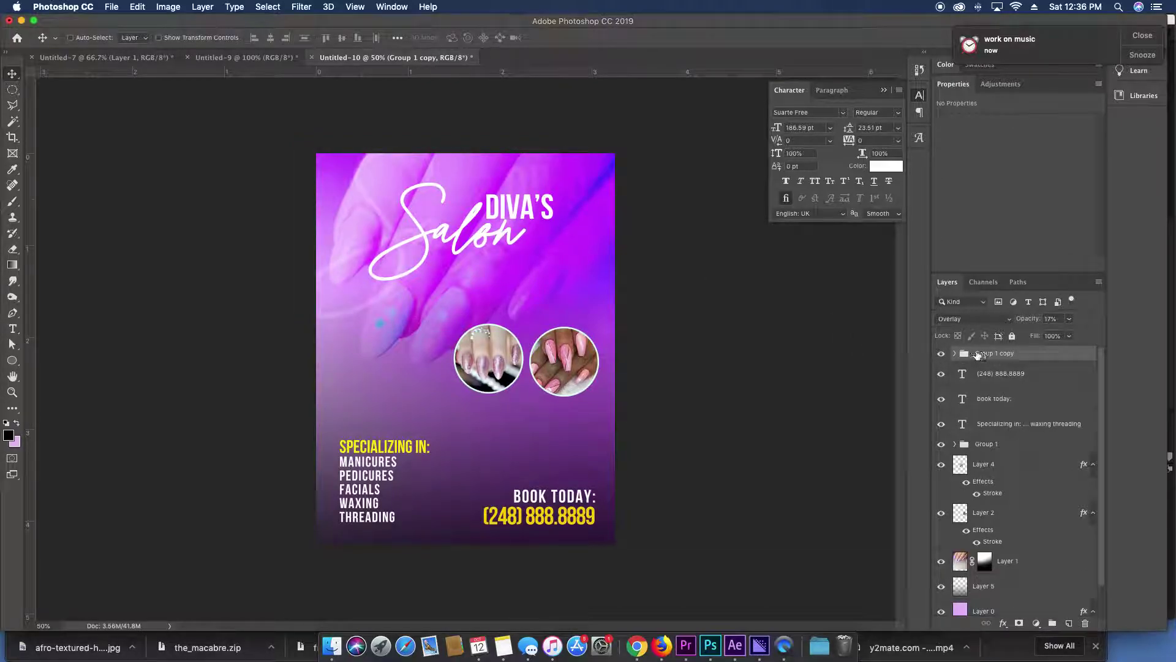
key("super+e")
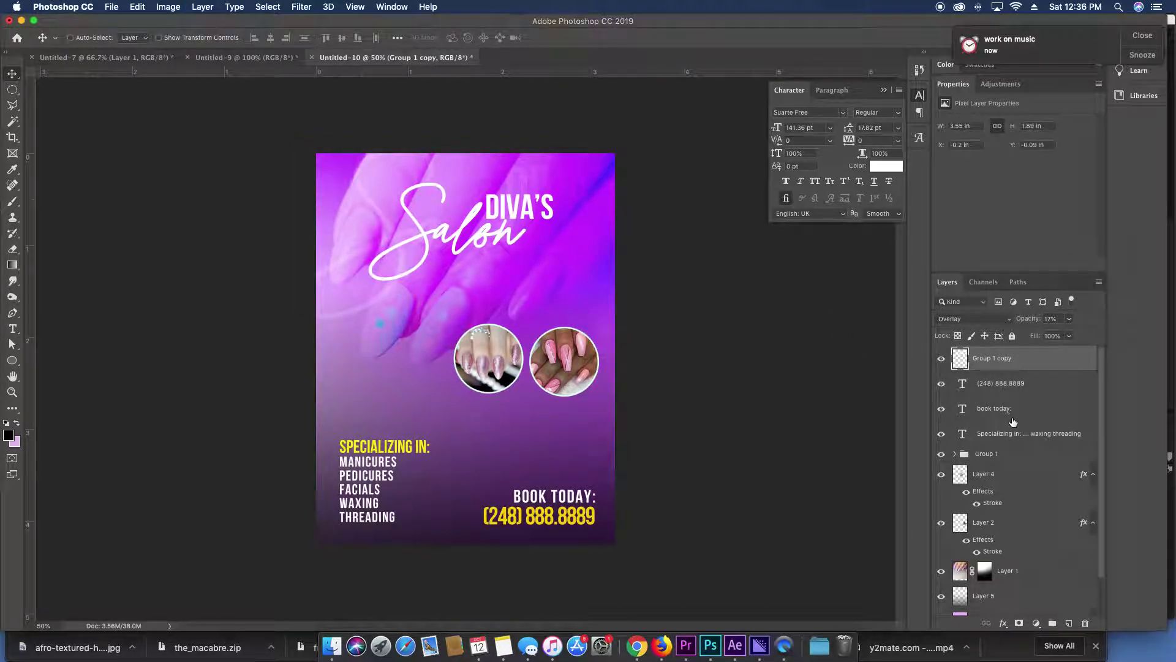
Recolor the Salon script lettering to #ffde00.
left_click(1005, 456)
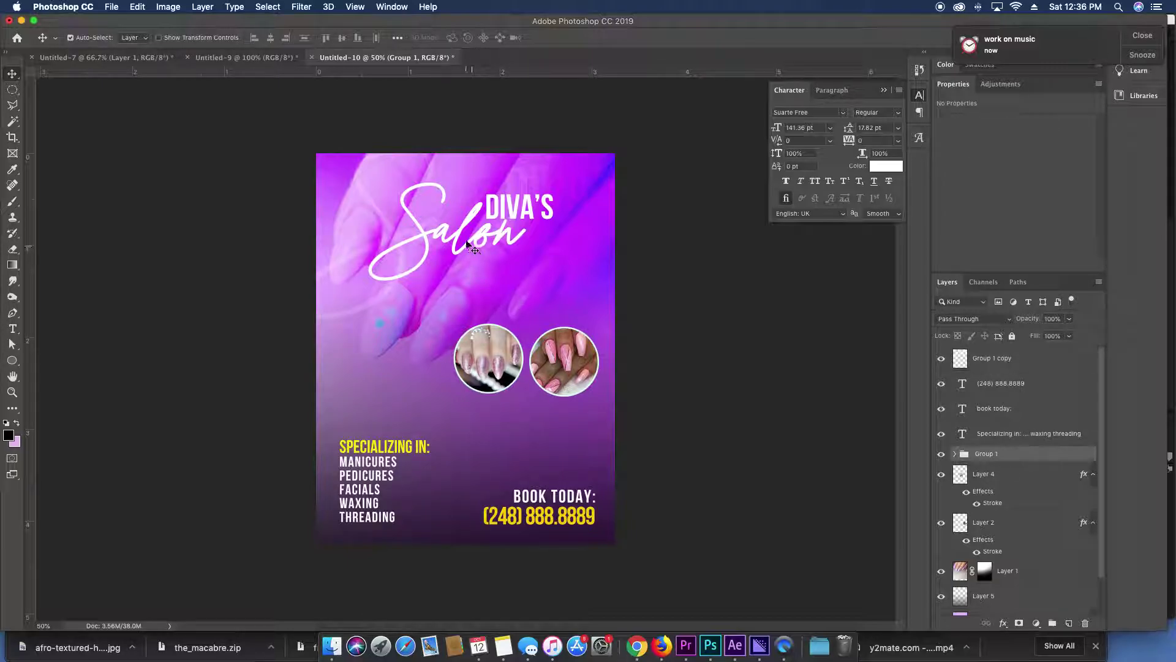
left_click(469, 245, "super")
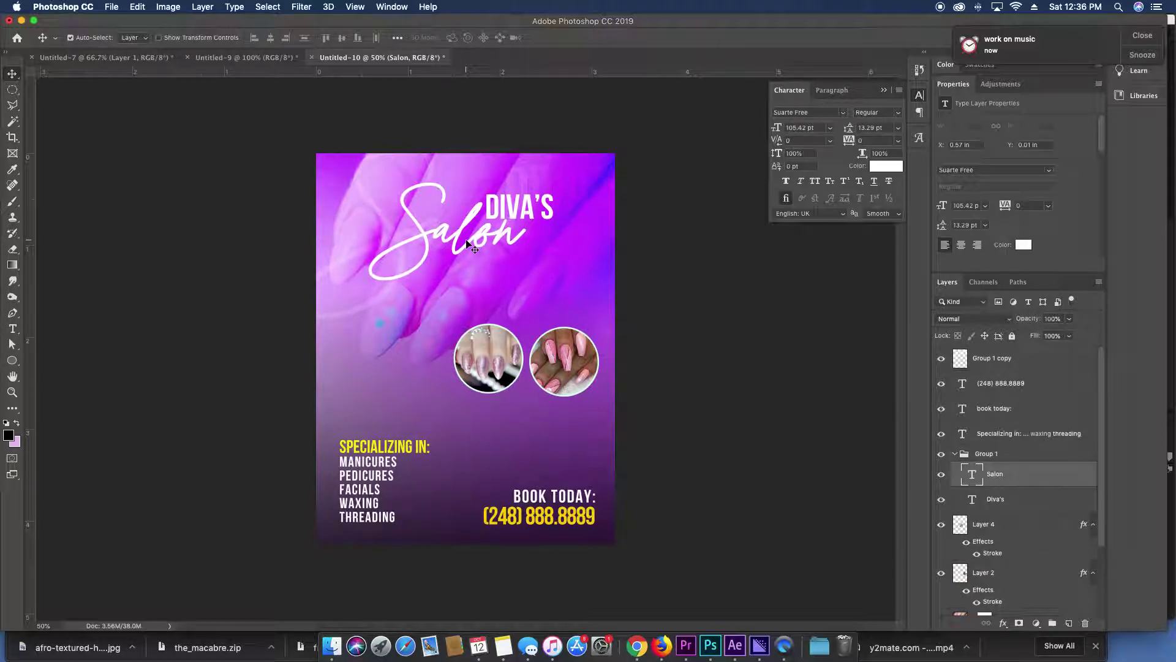
left_click(886, 166)
left_click_drag(801, 305, 805, 387)
type("ffde00")
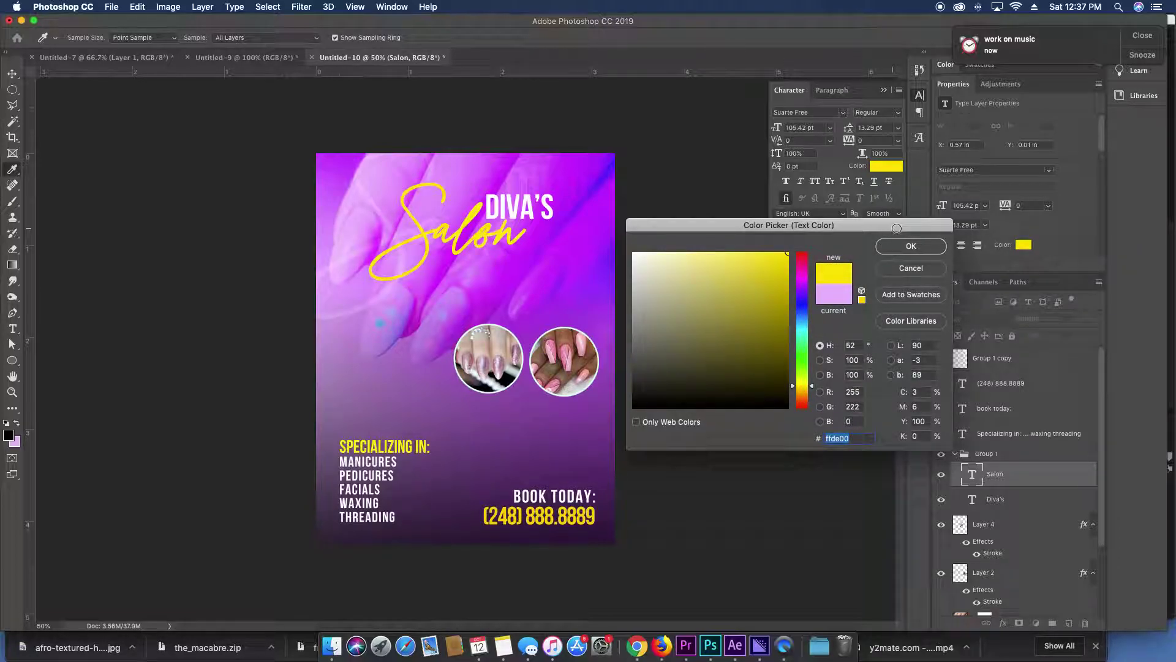
left_click(909, 245)
left_click(717, 220)
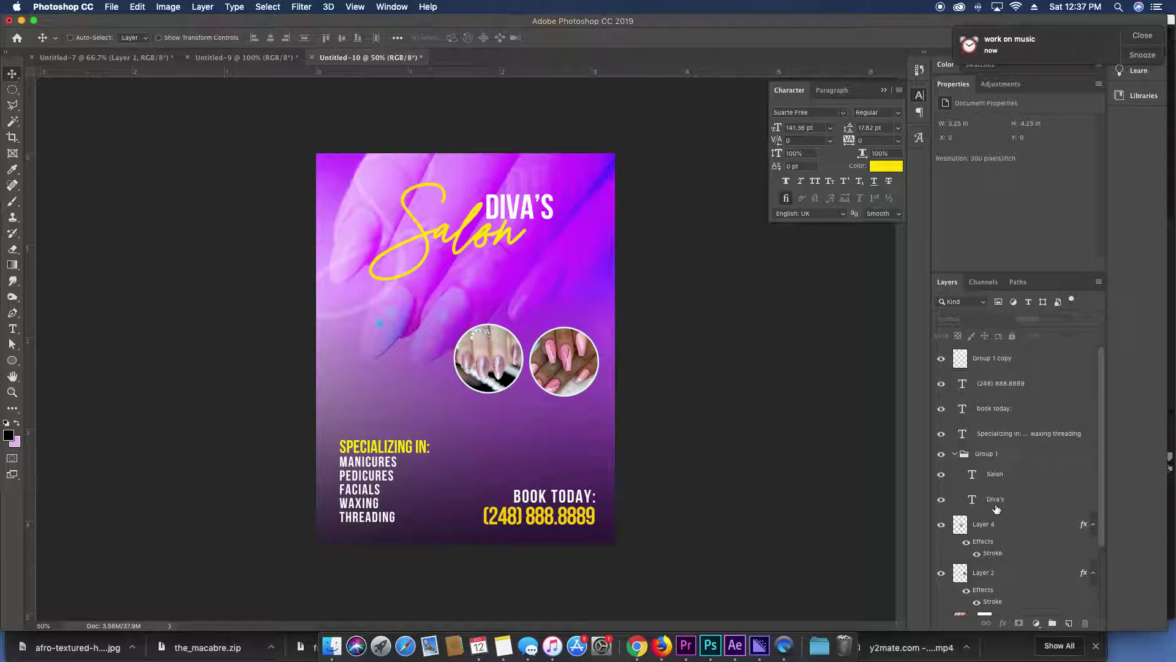
Locate the yellow Holiday nails photo in Google Images and copy the image.
scroll(996, 509, "down", 3)
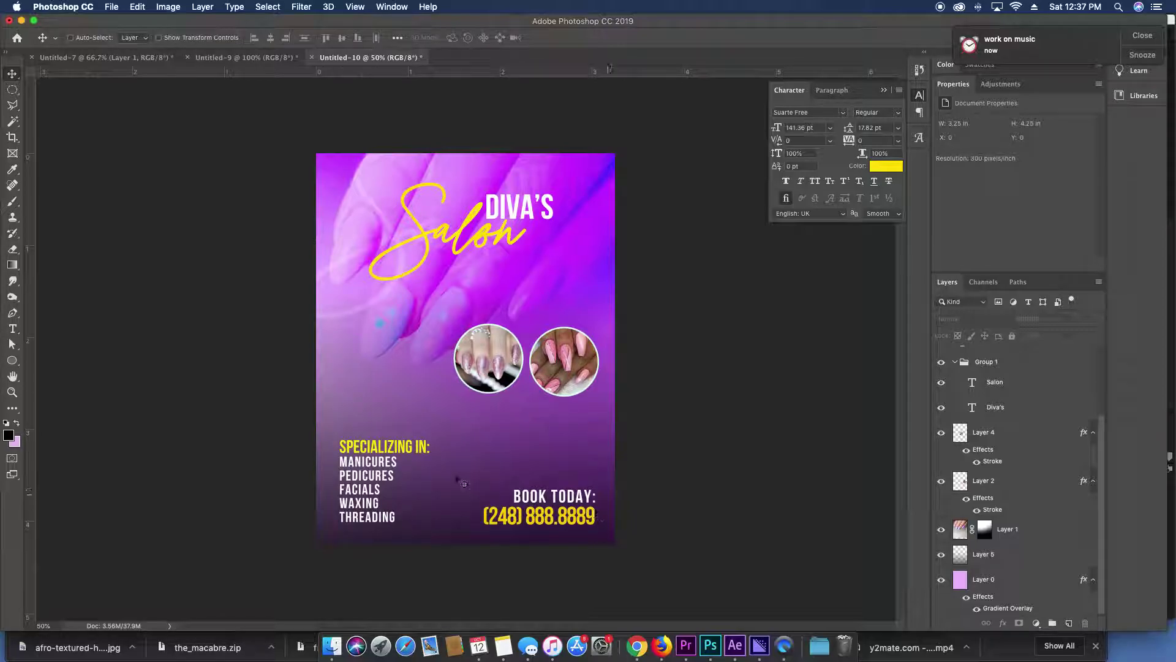
left_click(637, 646)
scroll(602, 414, "down", 5)
scroll(597, 412, "down", 10)
scroll(586, 411, "down", 15)
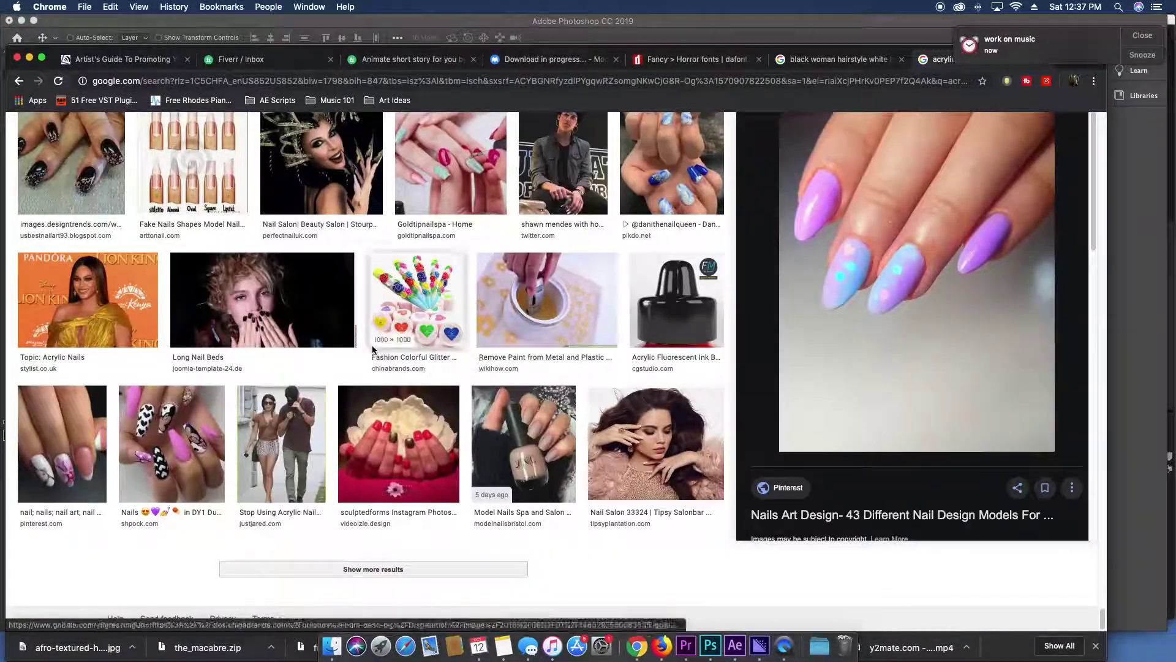
scroll(150, 399, "up", 5)
scroll(150, 399, "up", 7)
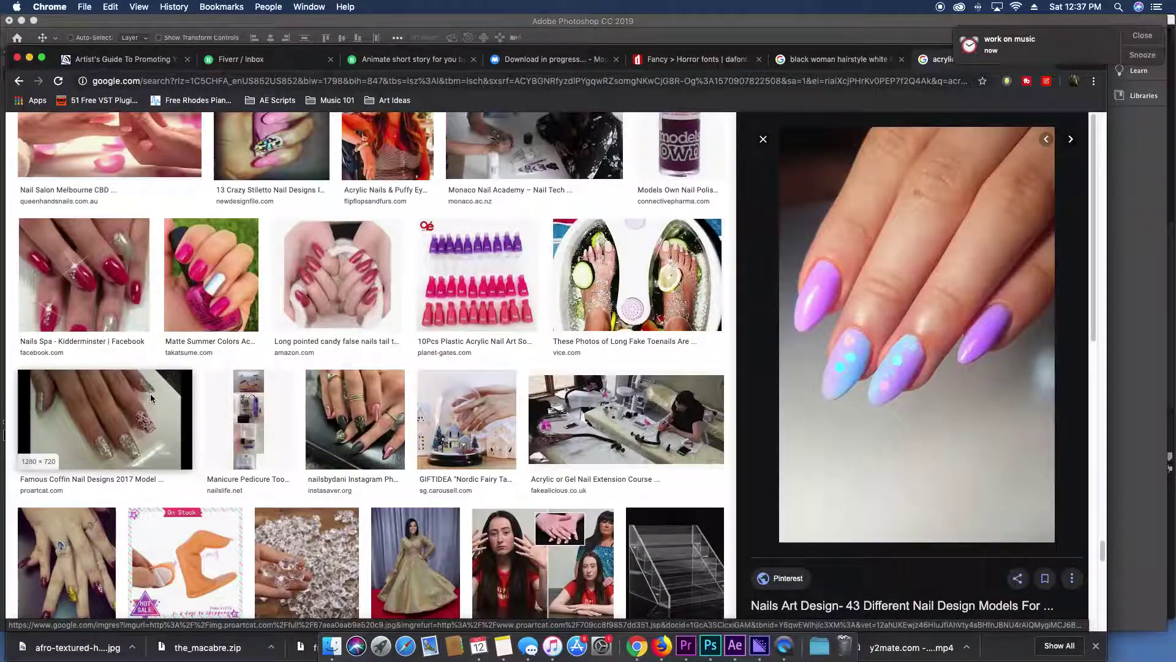
scroll(149, 393, "up", 10)
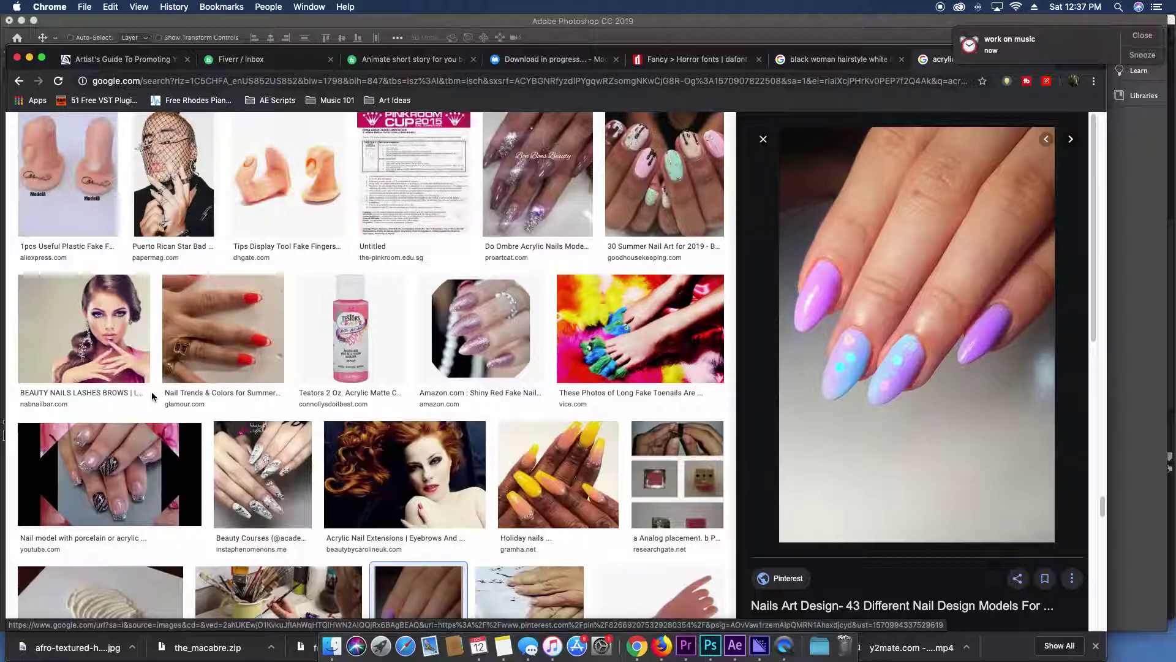
scroll(256, 346, "up", 1)
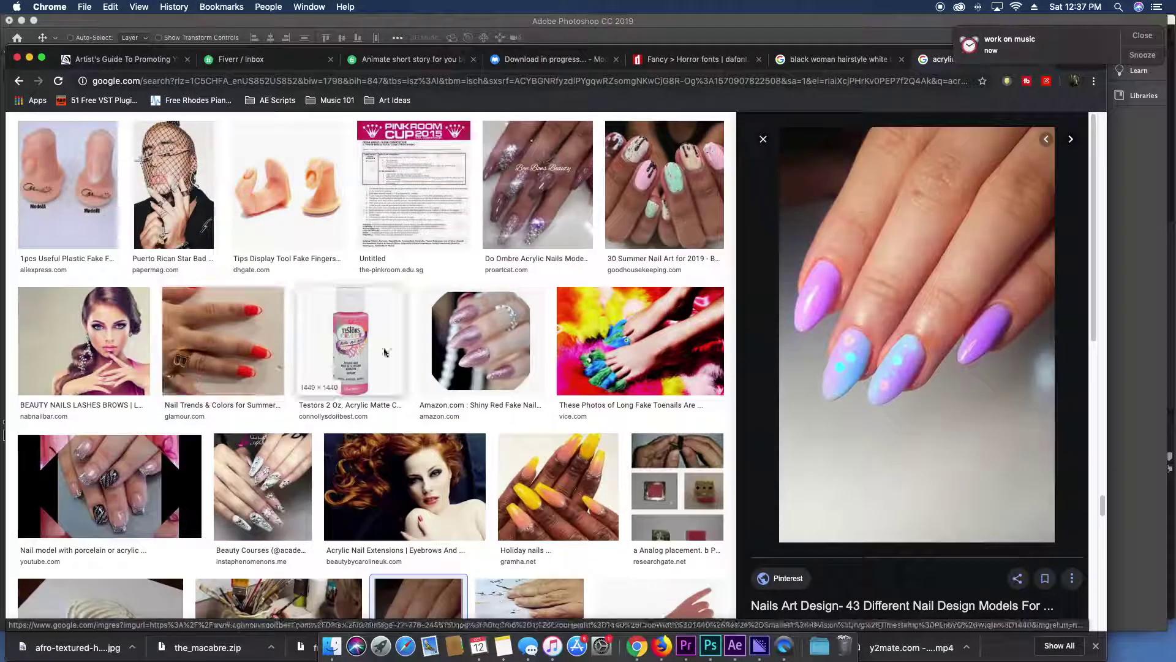
left_click(583, 482)
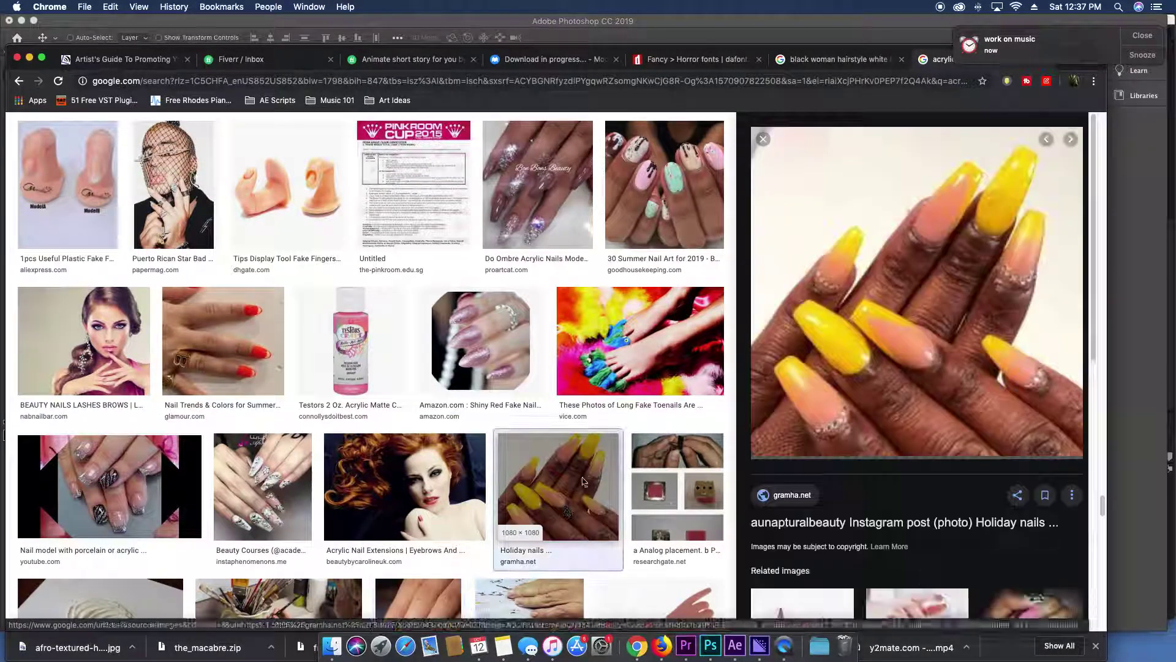
right_click(846, 251)
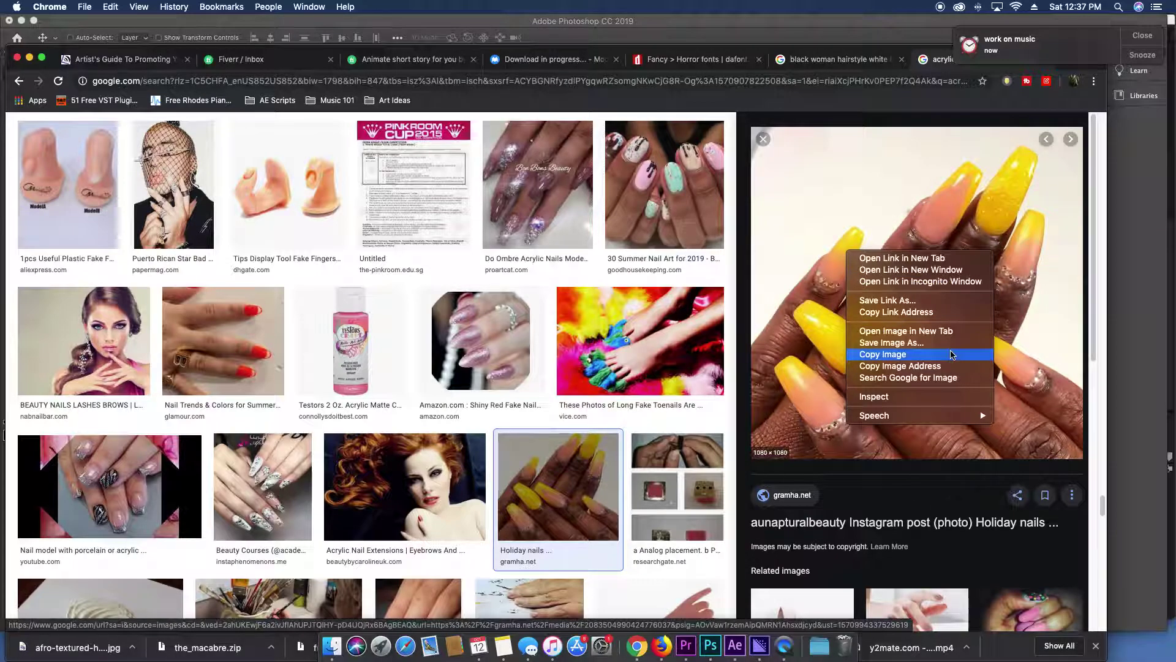
left_click(956, 355)
Paste the yellow-nails photo in the lower half, set it to Multiply, and move it below the text.
key("super+Tab")
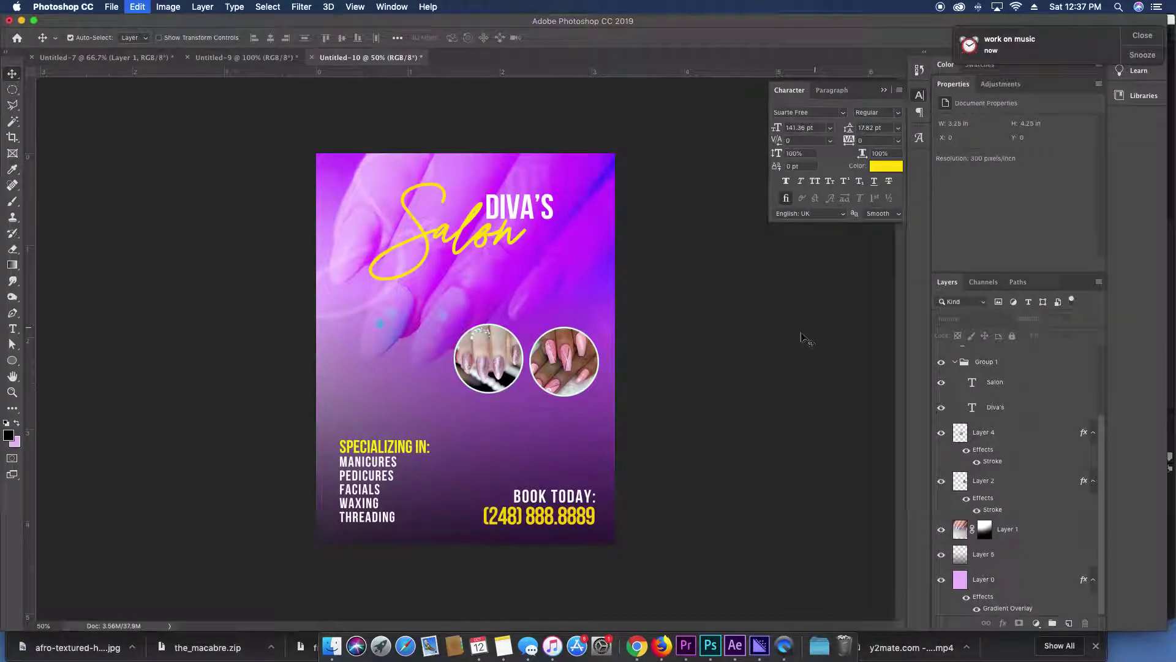
key("super+v")
left_click_drag(556, 265, 557, 392)
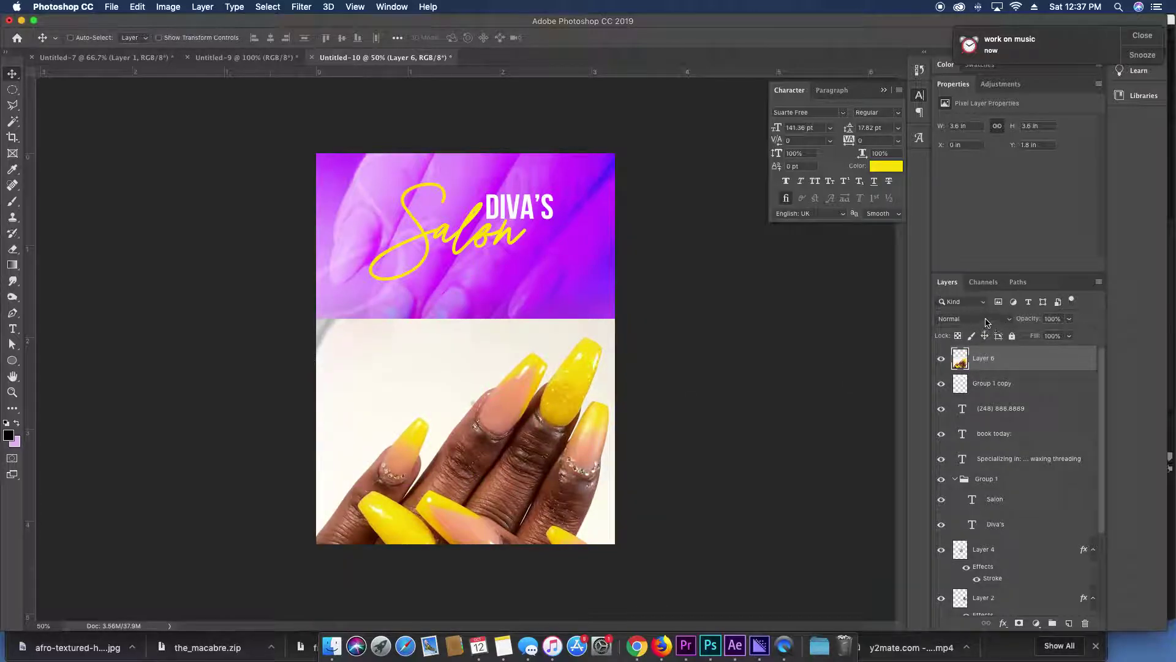
left_click(986, 321)
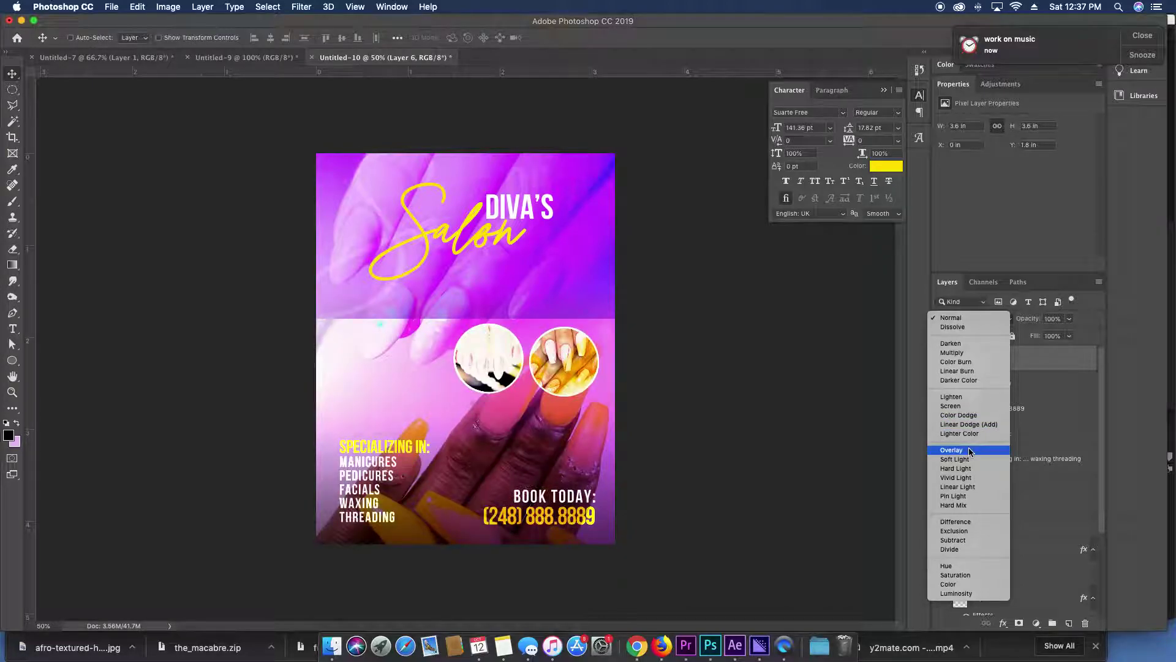
left_click(967, 352)
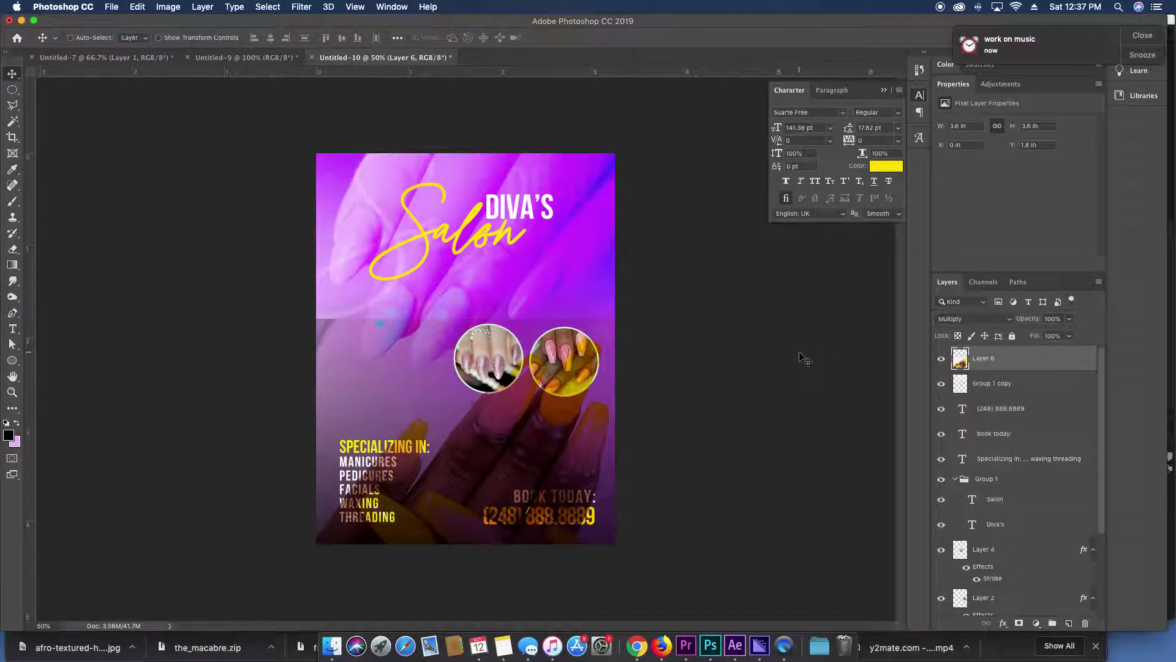
key("super+bracketleft")
key("super+bracketleft")
key("super+bracketleft")
key("super+bracketleft")
key("super+bracketleft")
key("super+bracketleft")
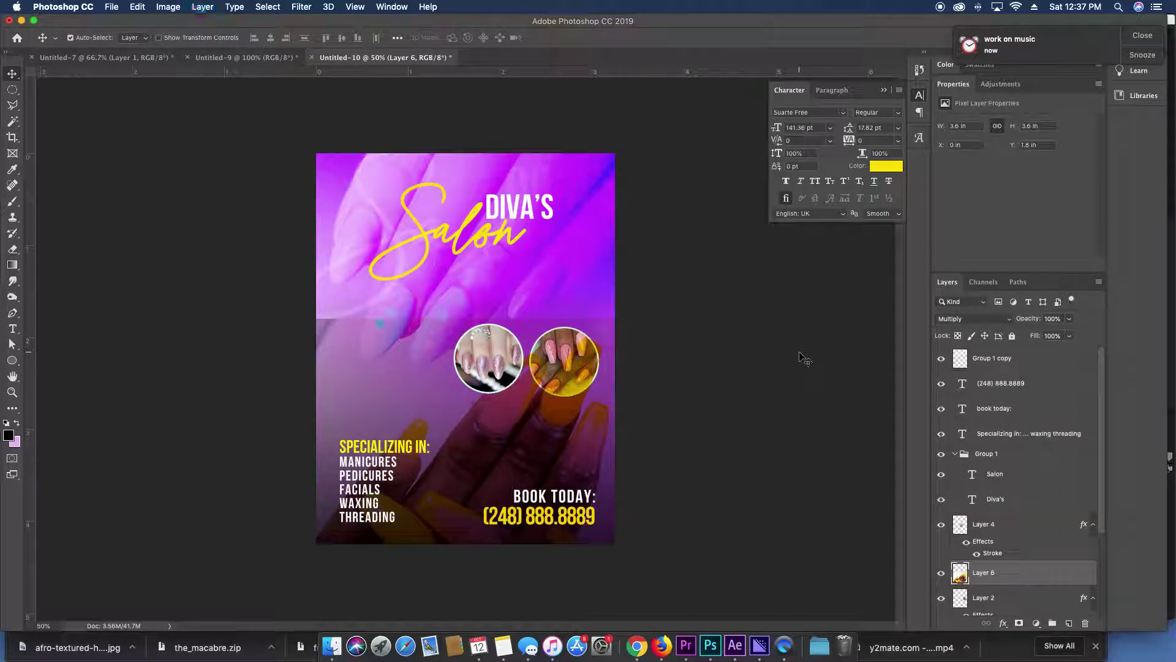
Fade the photo's top edge with a gradient layer mask and shift the left nail circle left.
key("w")
left_click(385, 366)
key("super+d")
key("v")
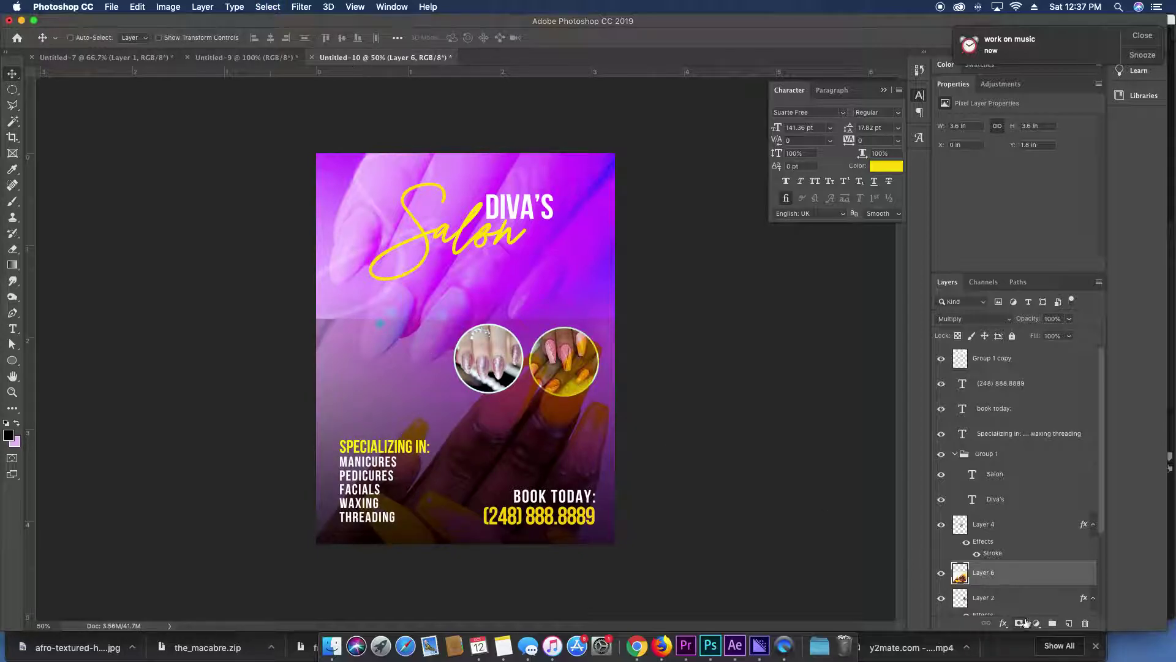
left_click(1019, 622)
key("g")
left_click_drag(420, 348, 418, 331)
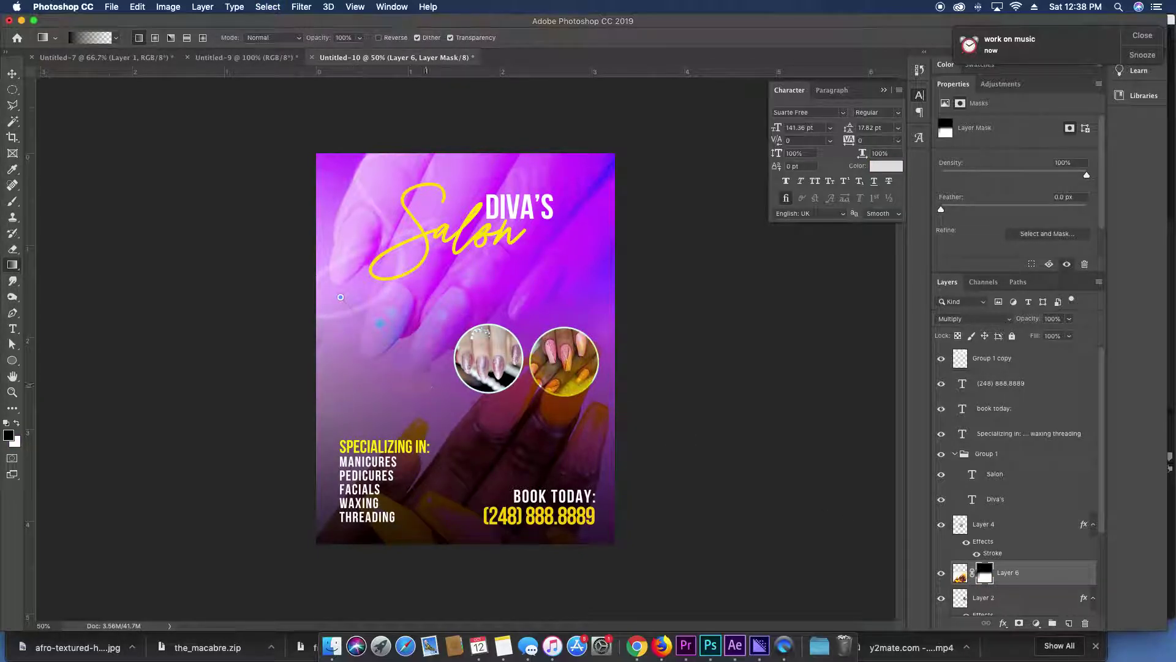
key("v")
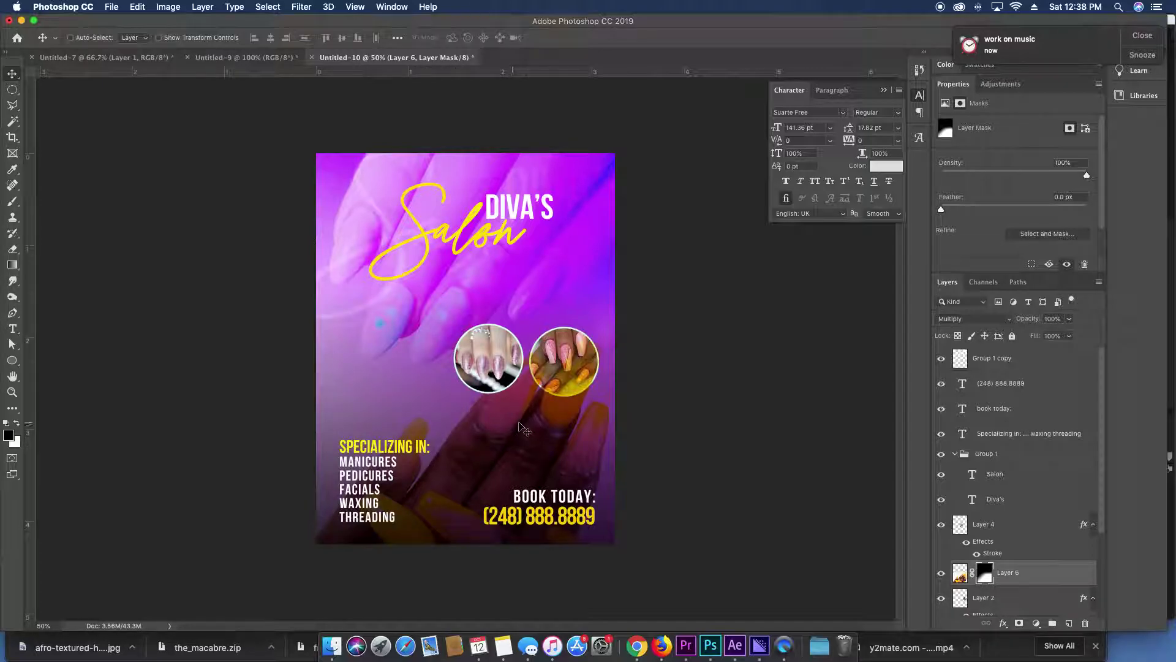
left_click_drag(487, 369, 376, 367)
Reorder the nails photo layer and slide the right nail circle next to the left one.
left_click(557, 368)
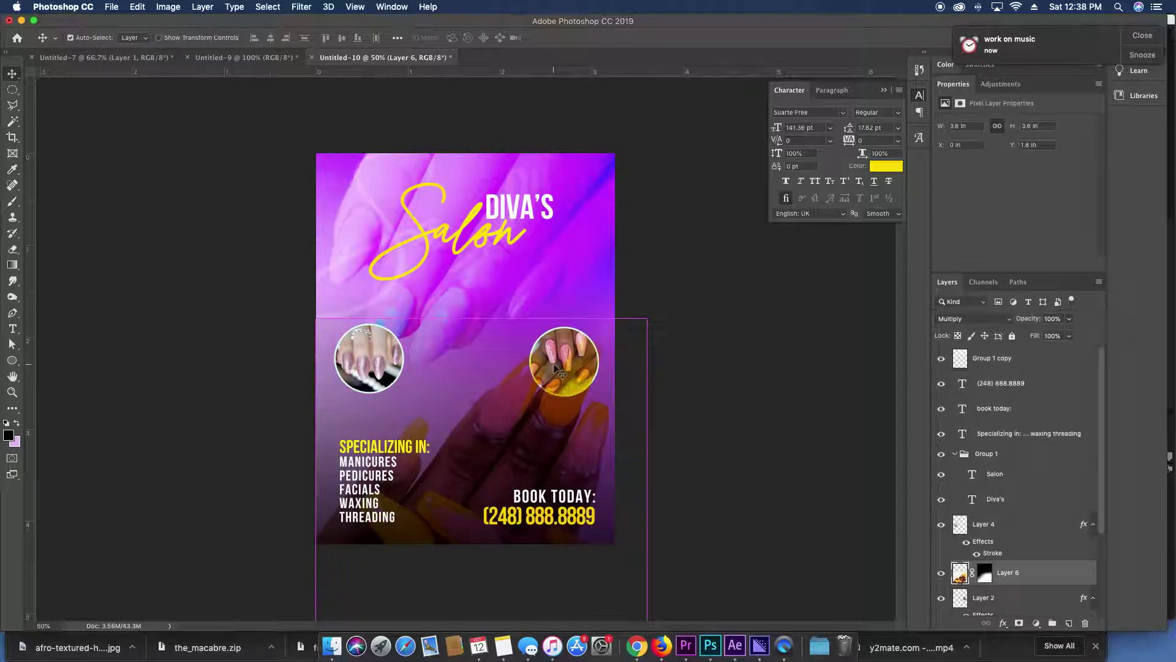
key("super+bracketleft")
key("super+bracketleft")
key("super+bracketleft")
key("super+bracketleft")
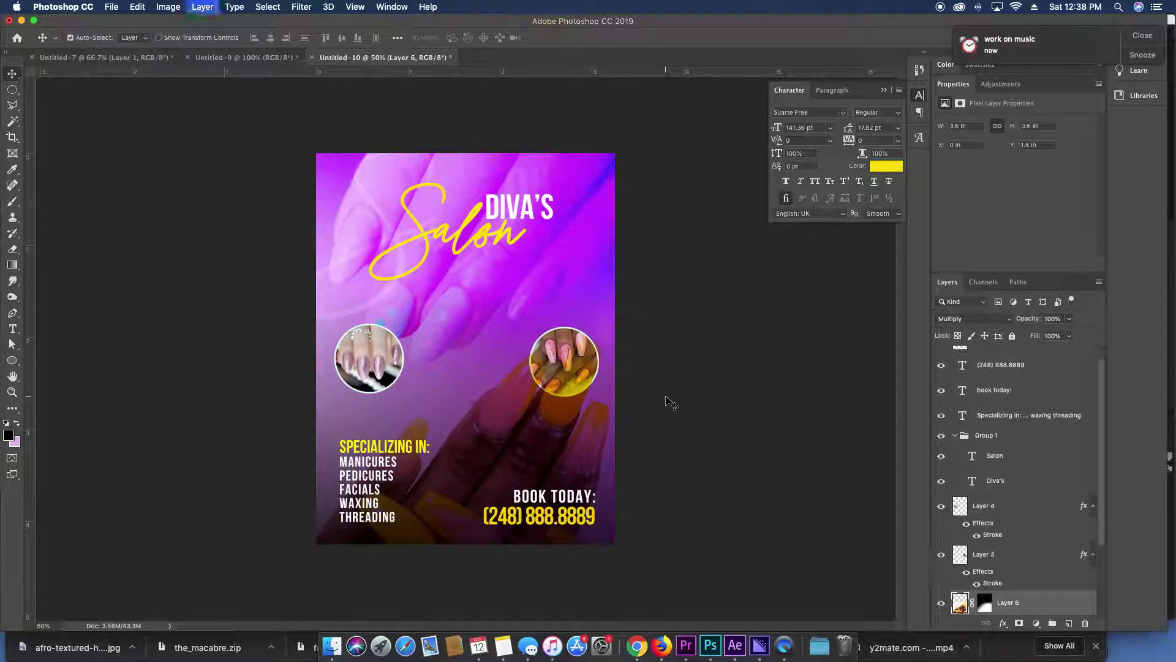
key("super+bracketright")
key("super+bracketright")
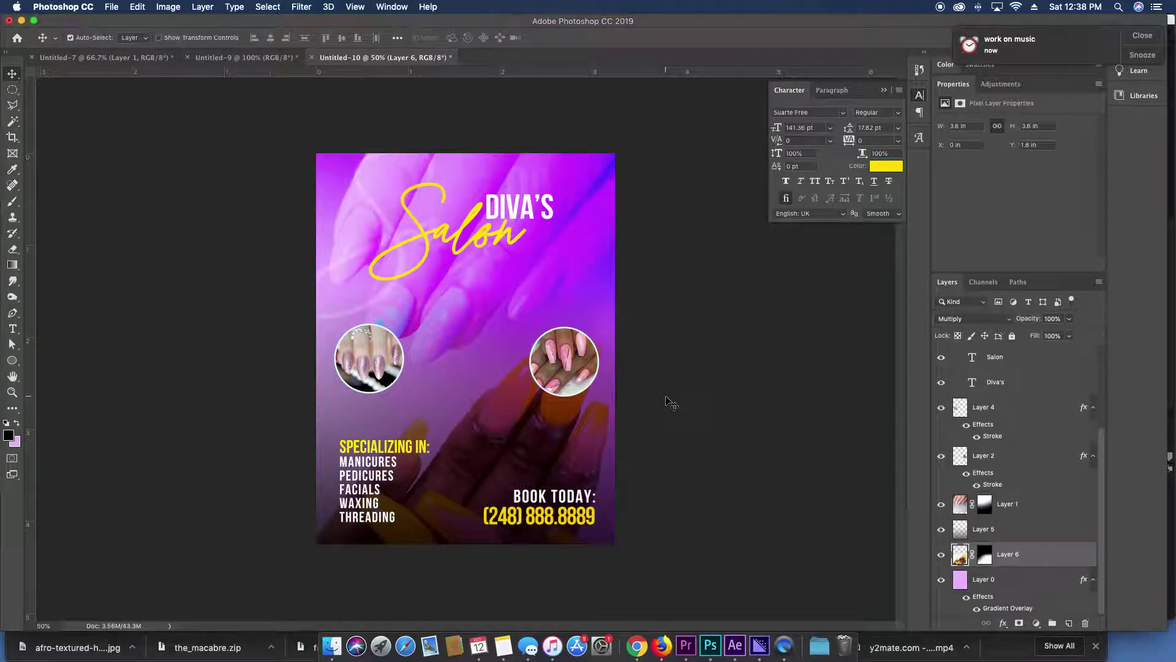
key("super+bracketleft")
left_click_drag(562, 363, 461, 362)
left_click(396, 358, "shift")
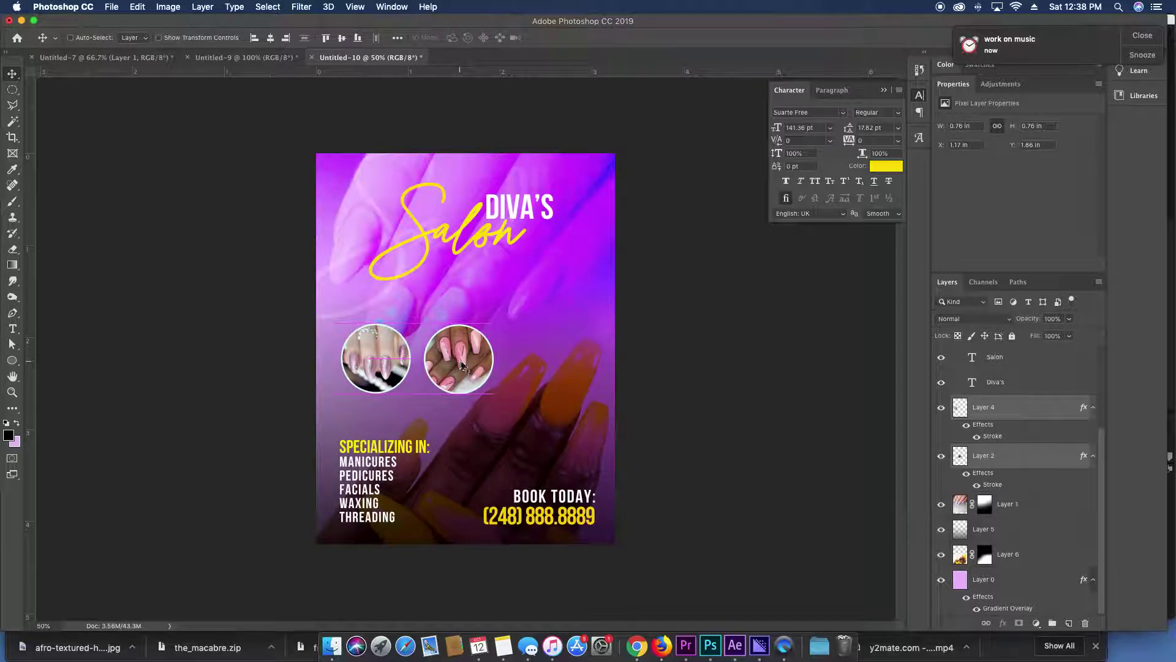
Locate the green glitter nail photo in Google Images, copy it, and return to Photoshop.
left_click(640, 629)
scroll(599, 391, "down", 4)
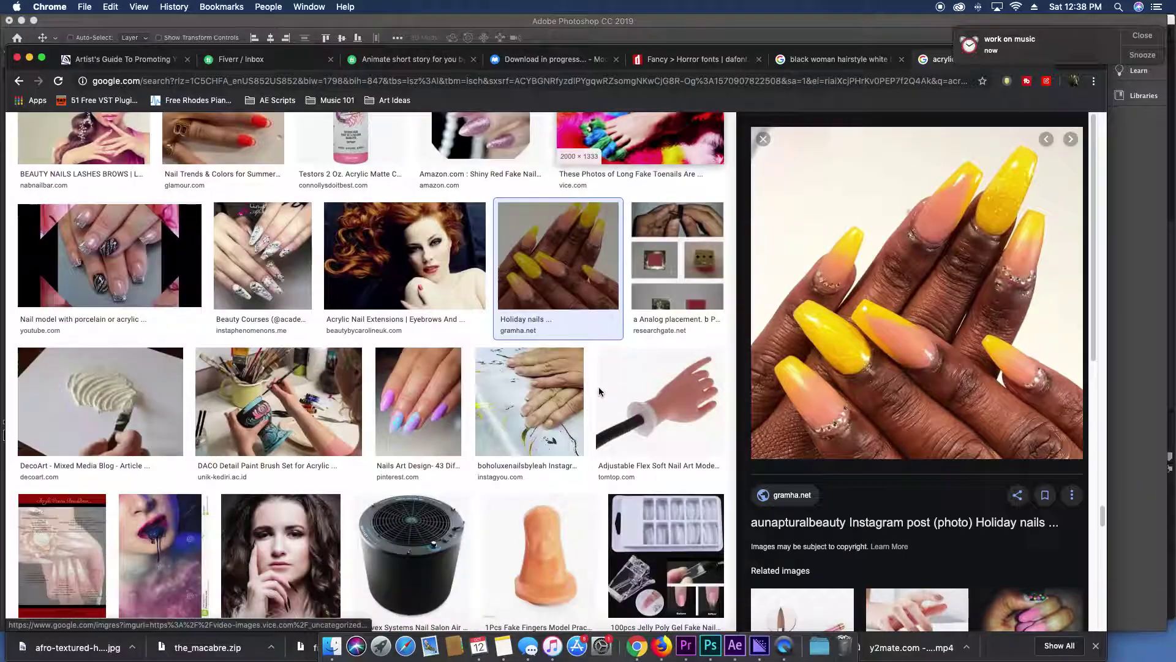
scroll(599, 391, "down", 6)
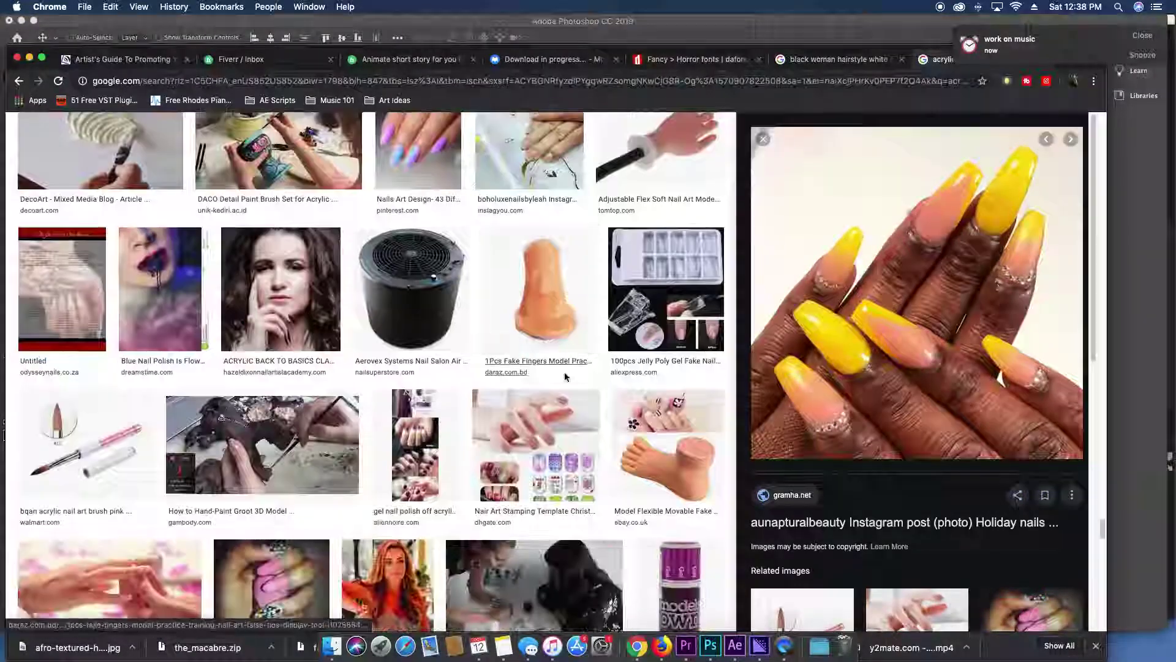
scroll(836, 389, "down", 8)
scroll(550, 437, "down", 9)
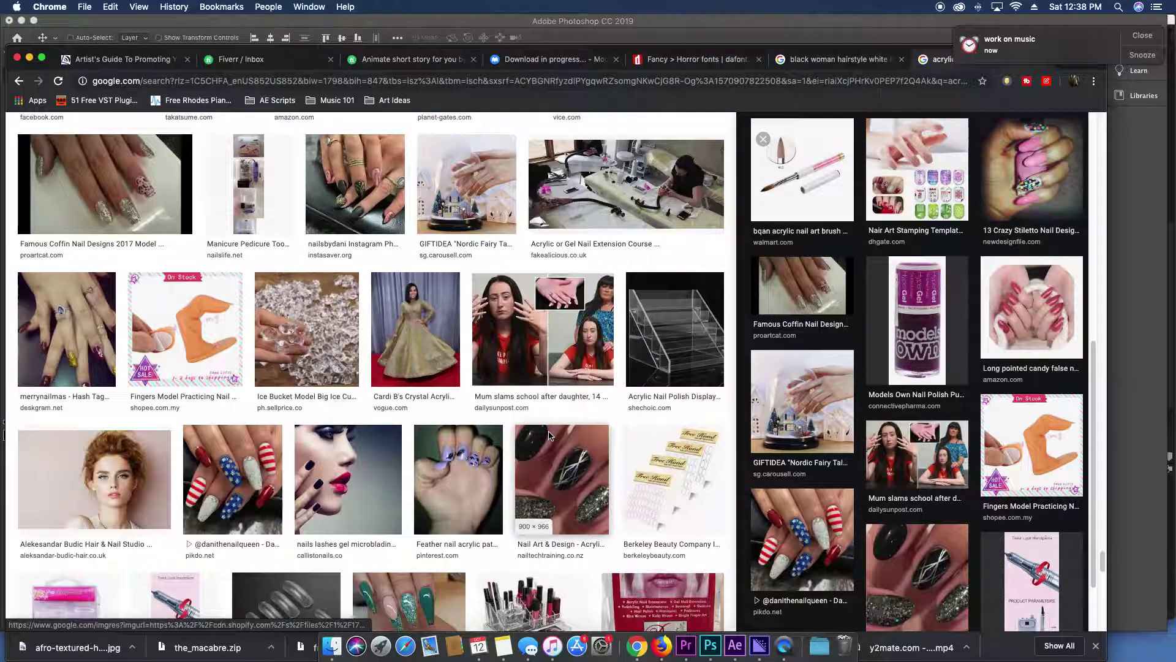
scroll(549, 436, "down", 3)
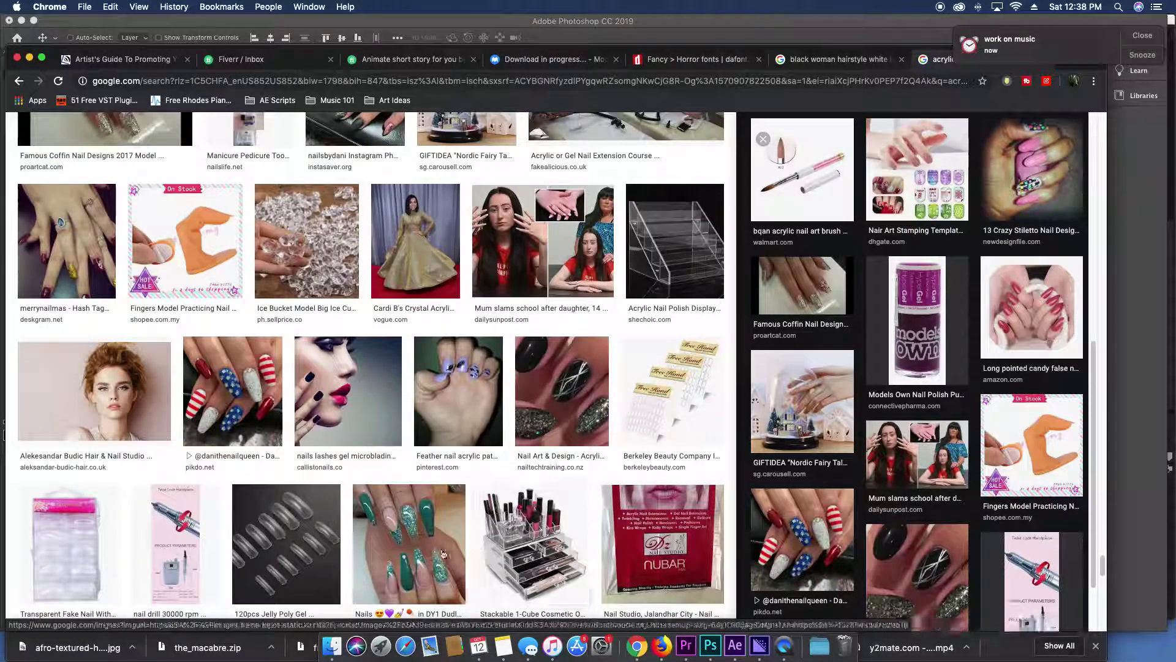
left_click(433, 554)
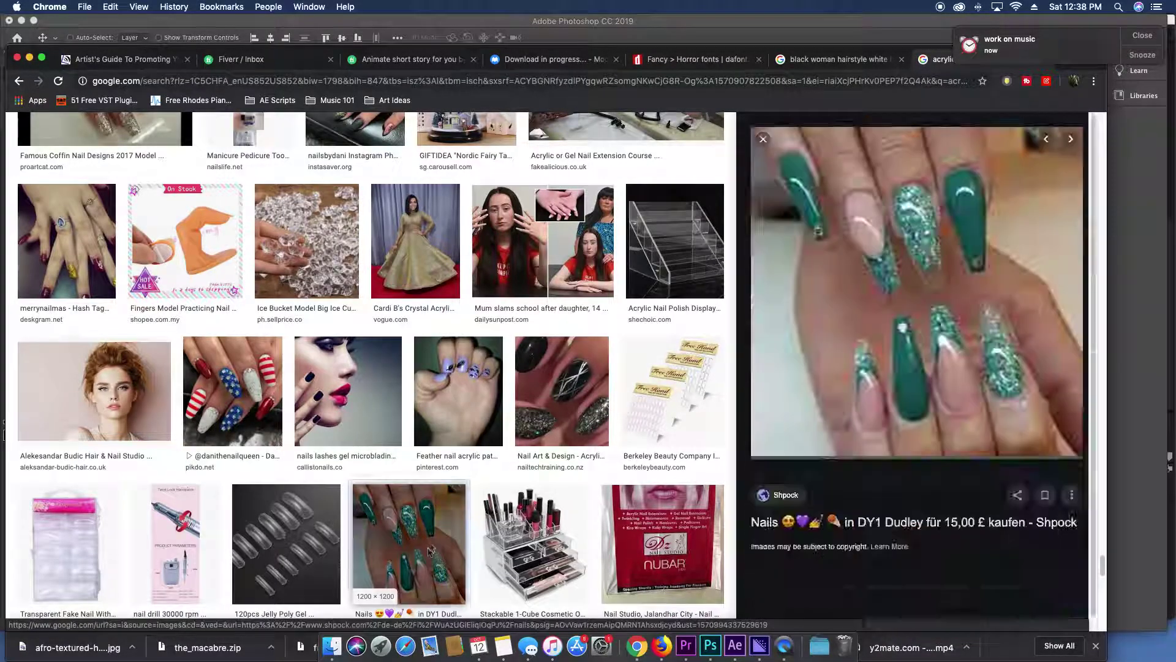
right_click(961, 310)
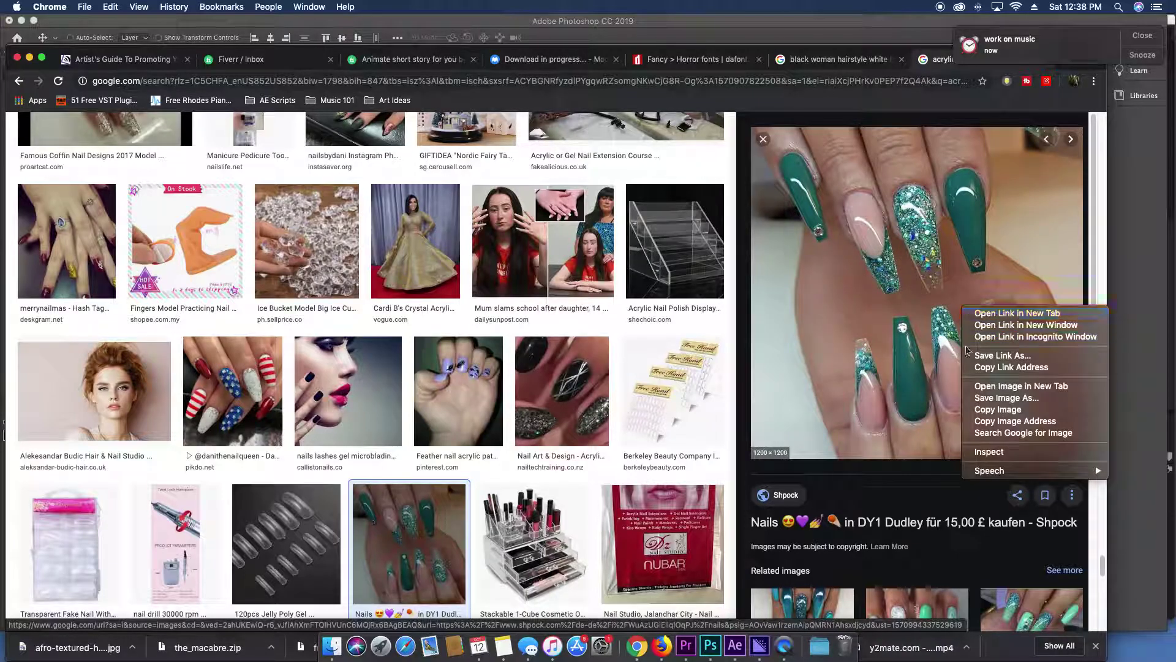
left_click(976, 408)
key("super+Tab")
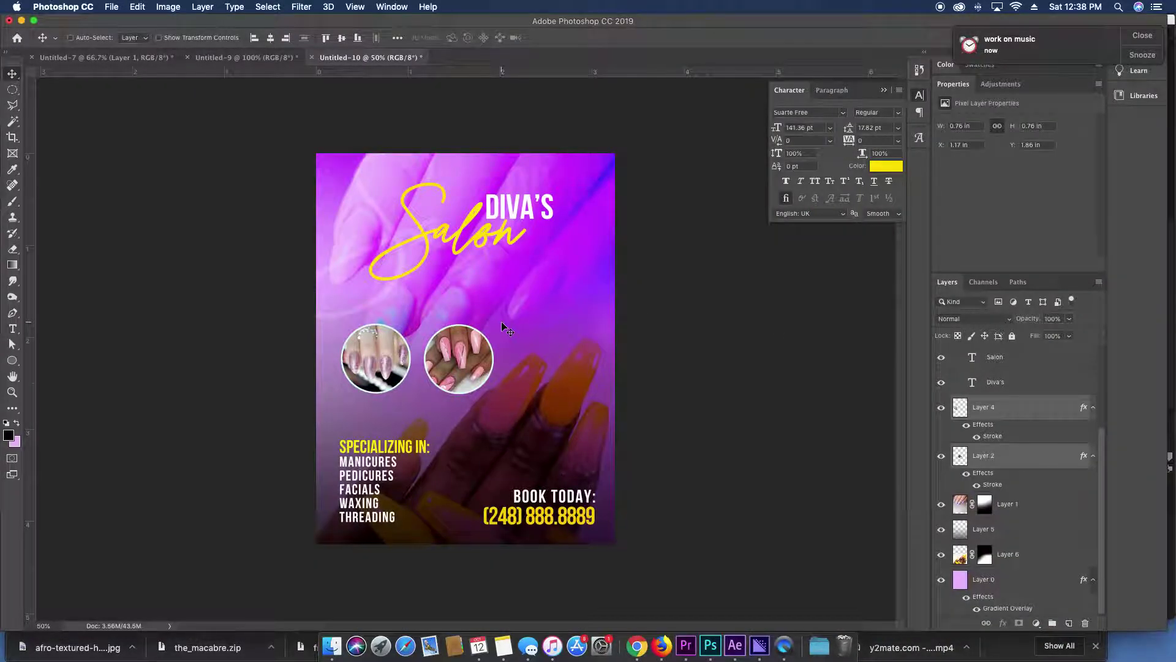
Paste the green nail photo and scale it down beside the first nail circle.
key("super+v")
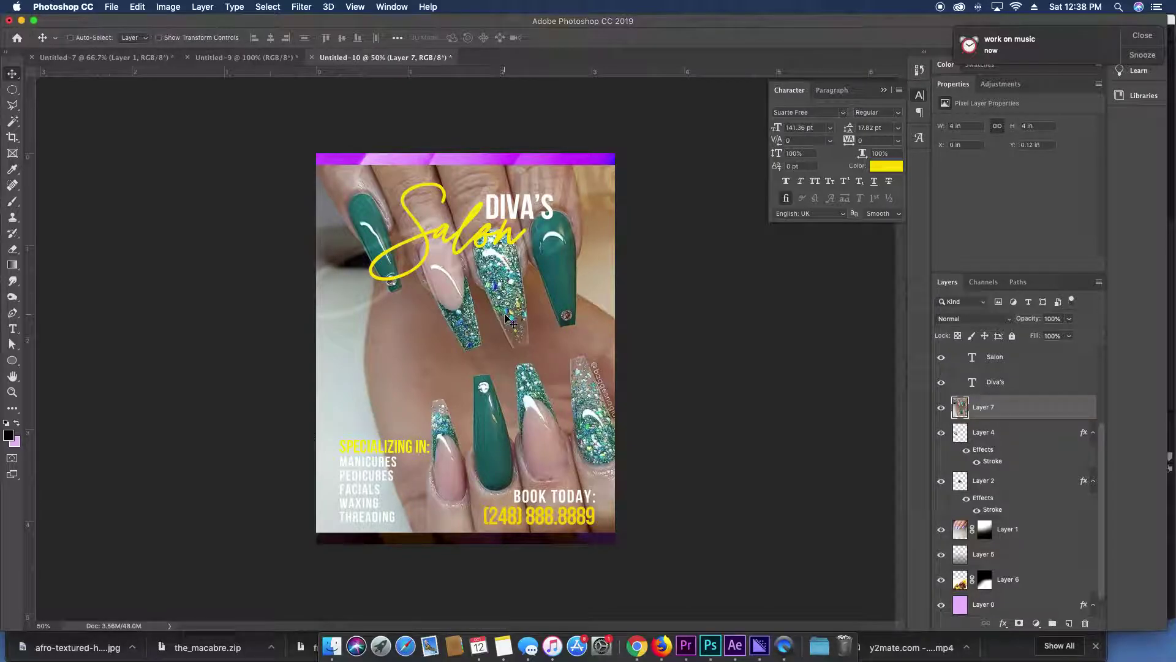
key("super+t")
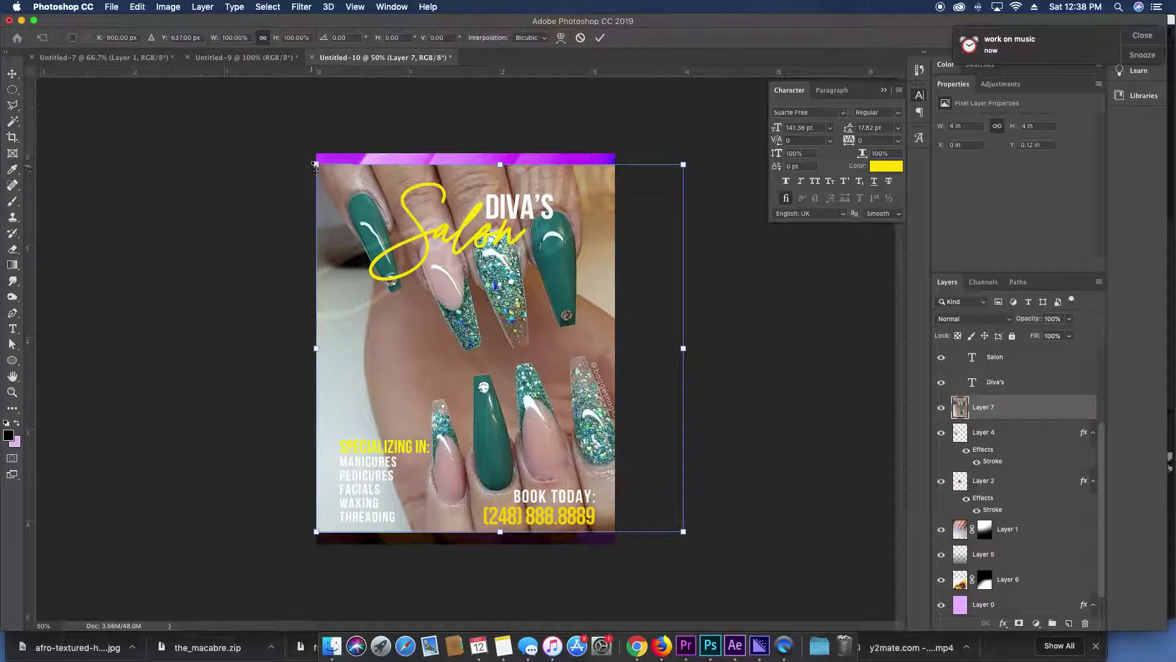
left_click_drag(314, 164, 551, 399)
left_click_drag(637, 449, 481, 331)
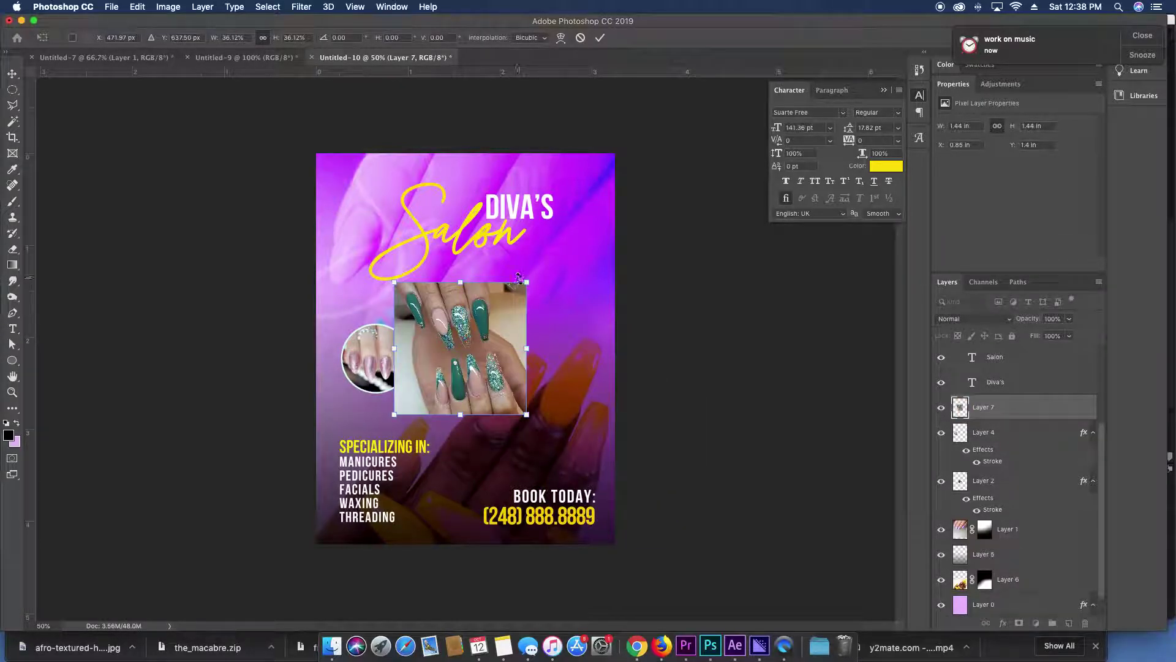
left_click_drag(520, 277, 488, 316)
left_click_drag(441, 367, 457, 360)
key("Return")
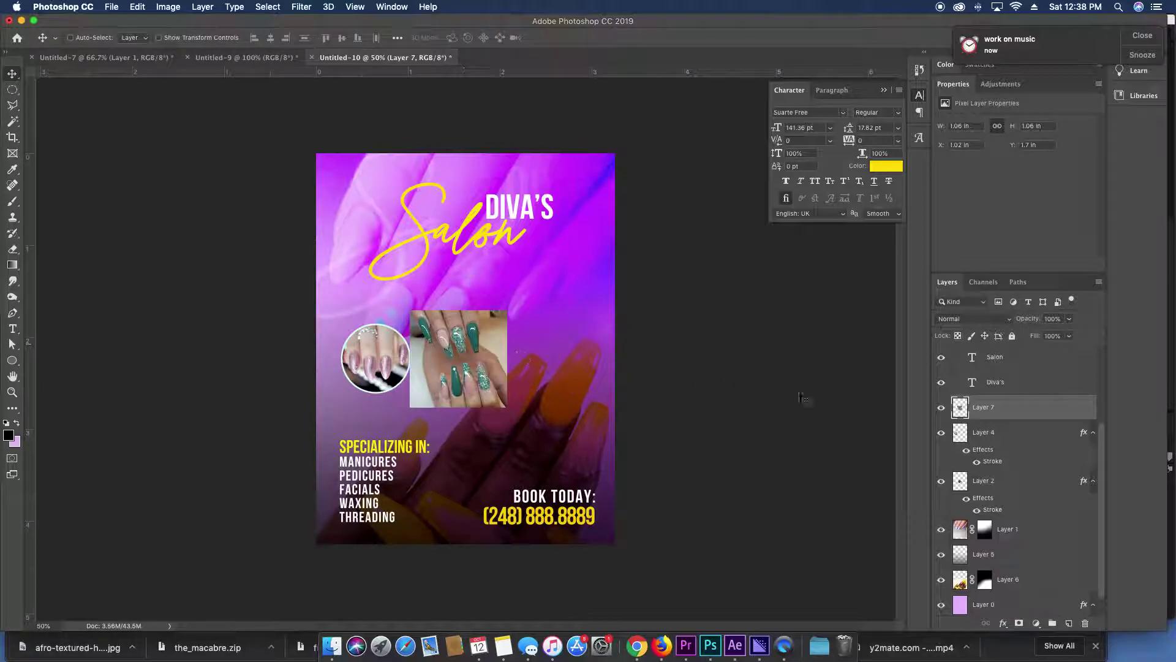
Mask the green nail photo to a circle and move it into the third spot.
left_click(961, 436, "super")
left_click(961, 481, "super")
left_click(1020, 624)
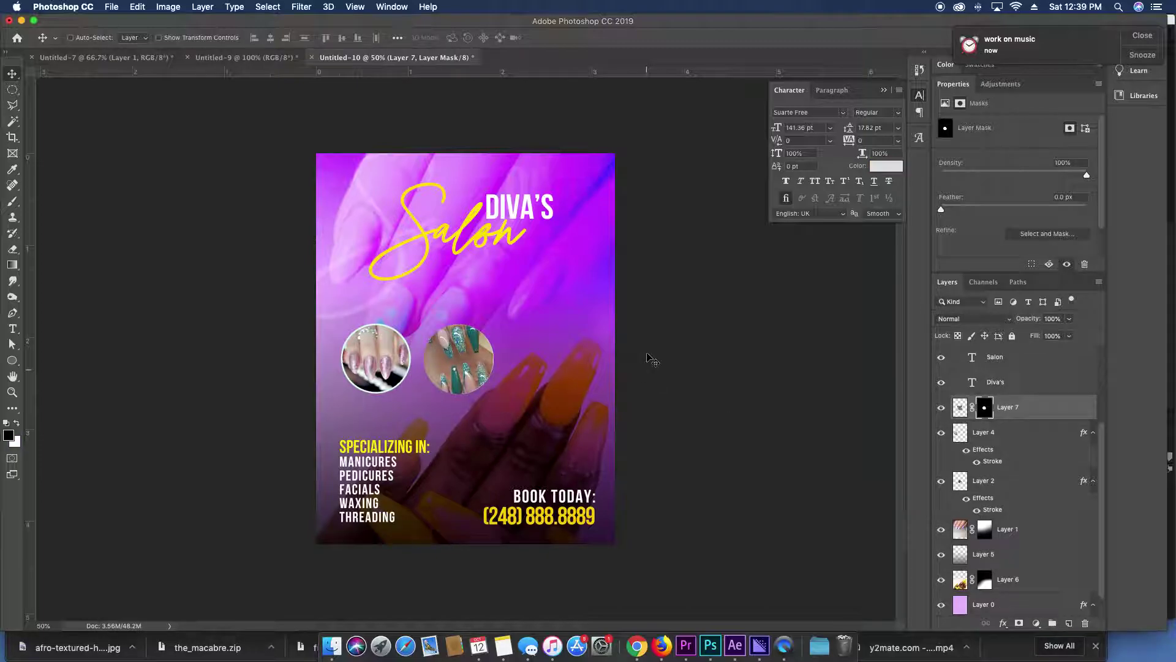
left_click_drag(499, 349, 586, 351)
Paste the same white outline layer style onto the third circle and nudge it left.
right_click(1041, 411)
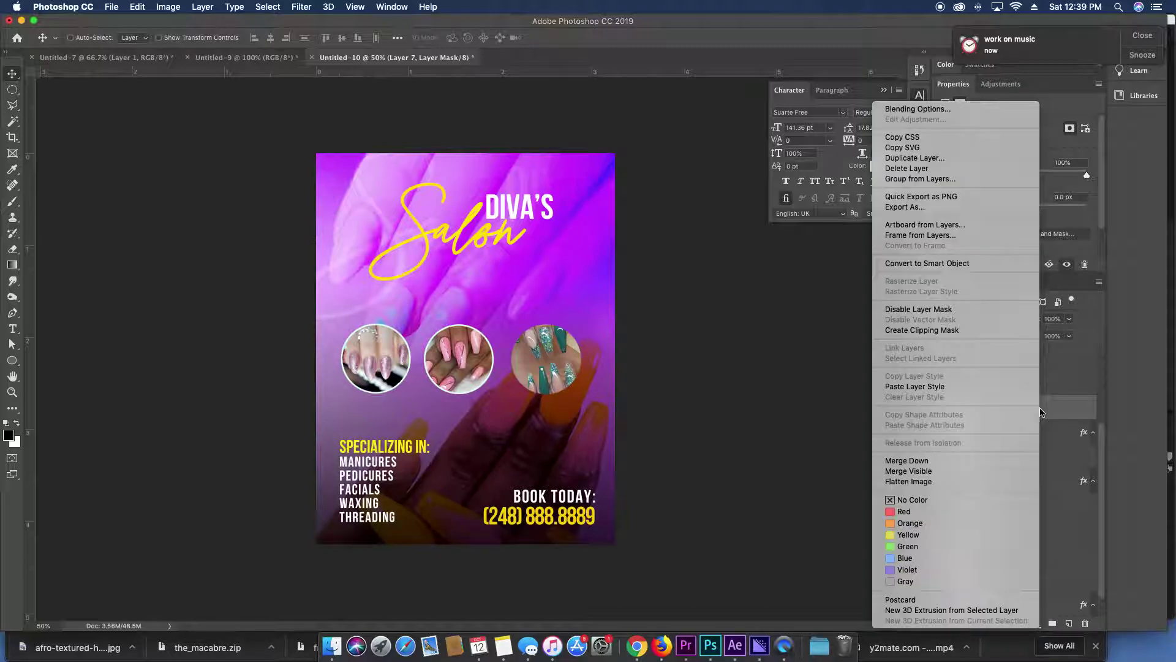
left_click(918, 109)
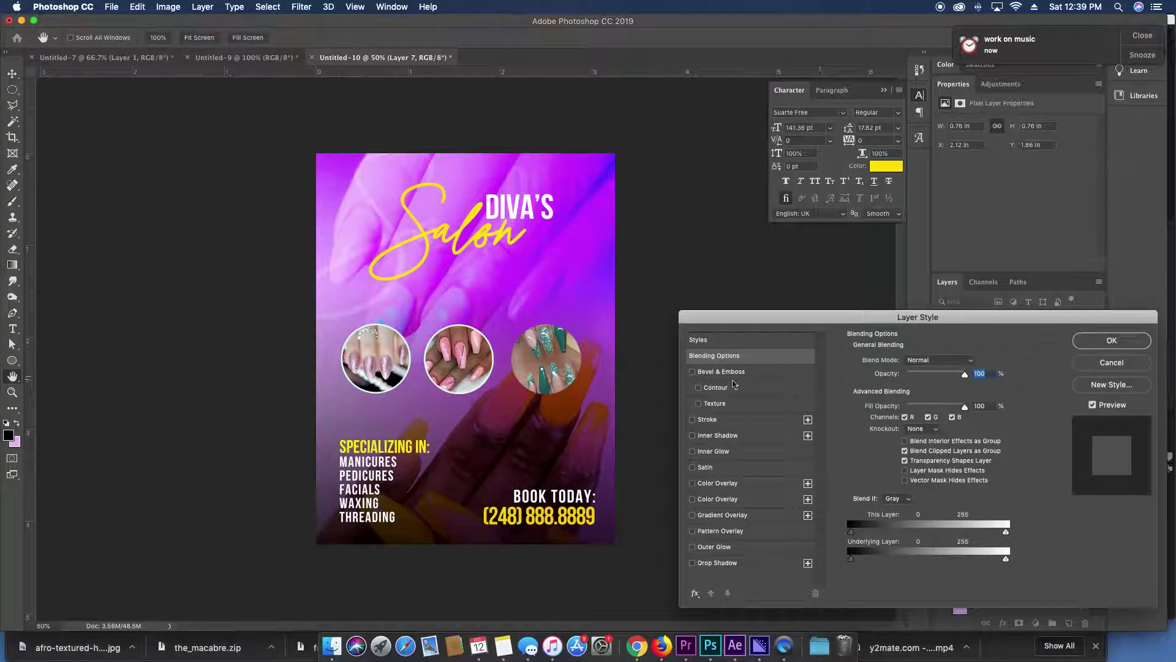
left_click(1131, 344)
right_click(1017, 413)
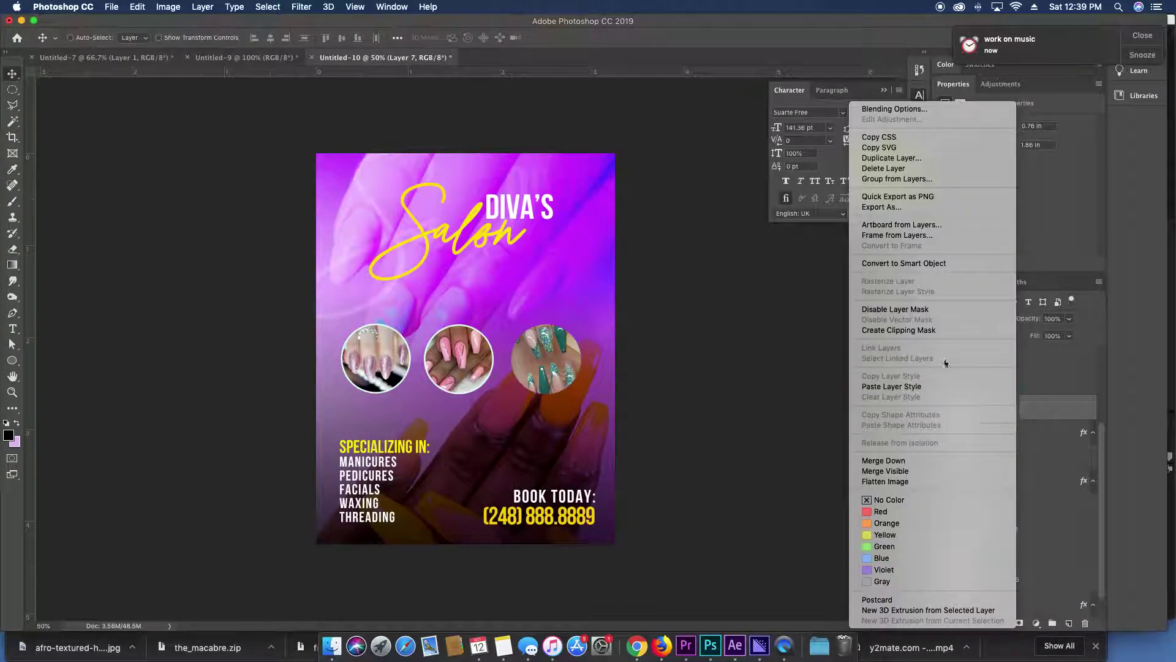
left_click(925, 387)
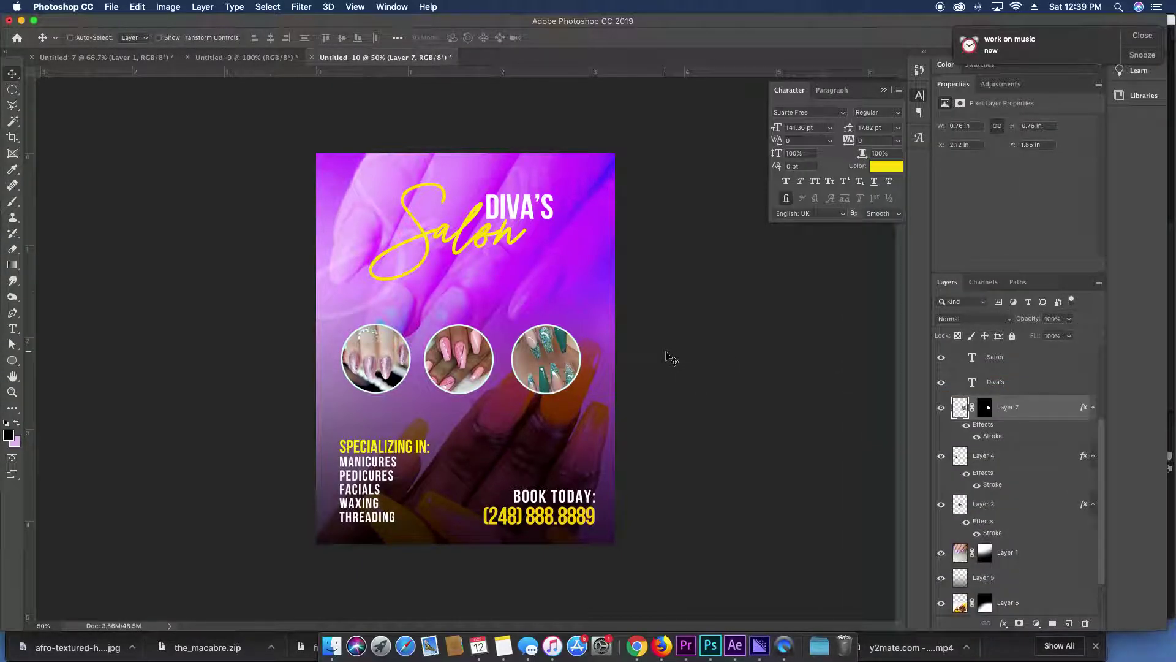
left_click_drag(671, 359, 601, 365)
Select all three nail circles and move them right together.
left_click(481, 364, "shift")
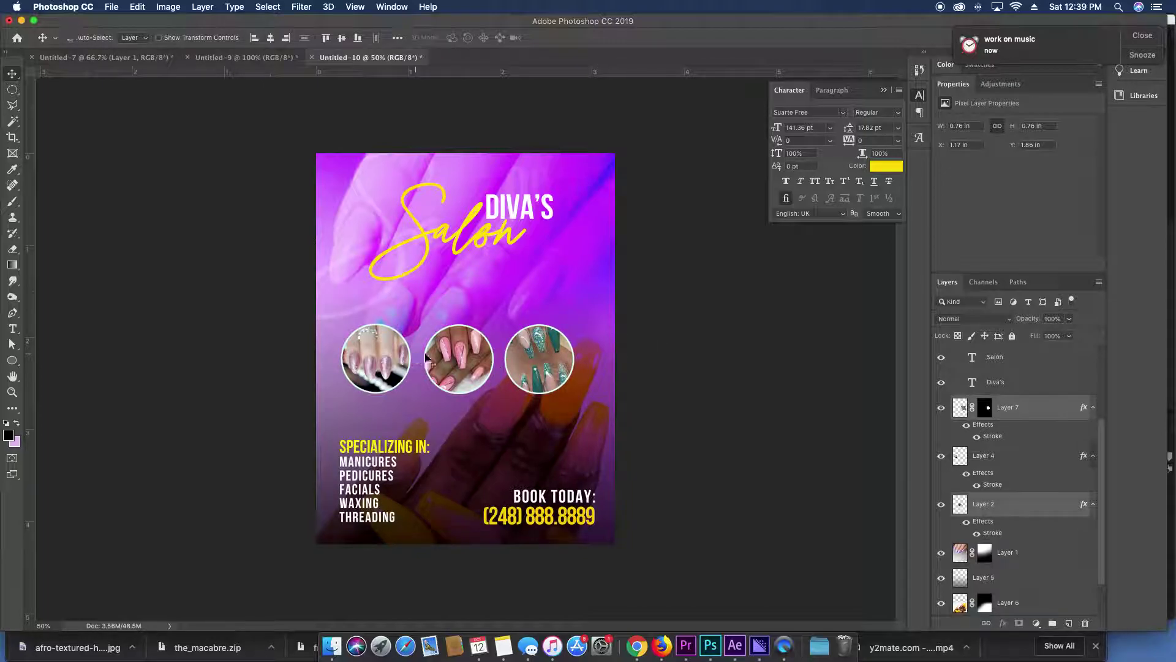
left_click(387, 354, "shift")
left_click_drag(462, 357, 469, 356)
Delete the stray Group 1 copy layer and undo the accidental title duplicate and move.
left_click(477, 242, "super")
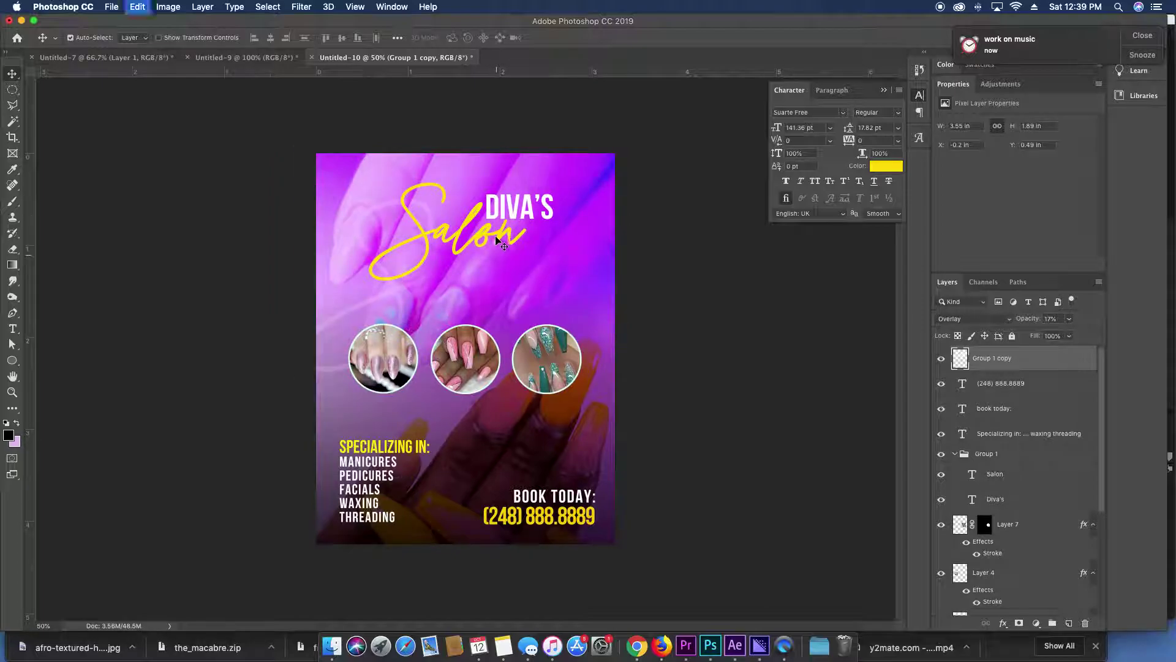
key("BackSpace")
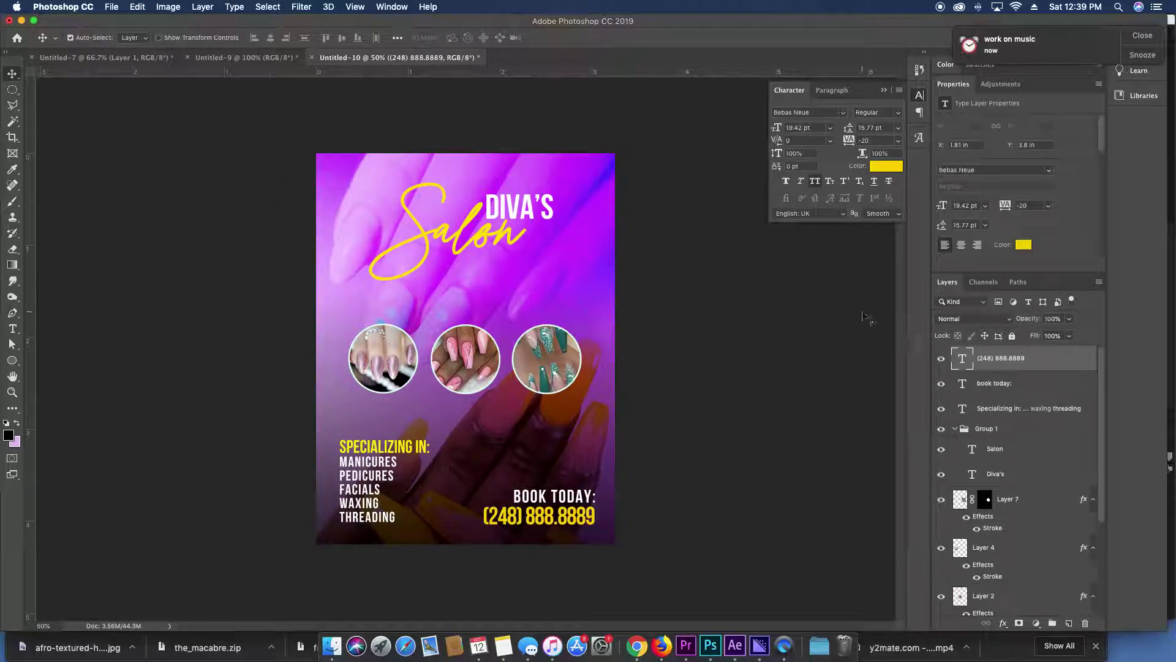
left_click(433, 228)
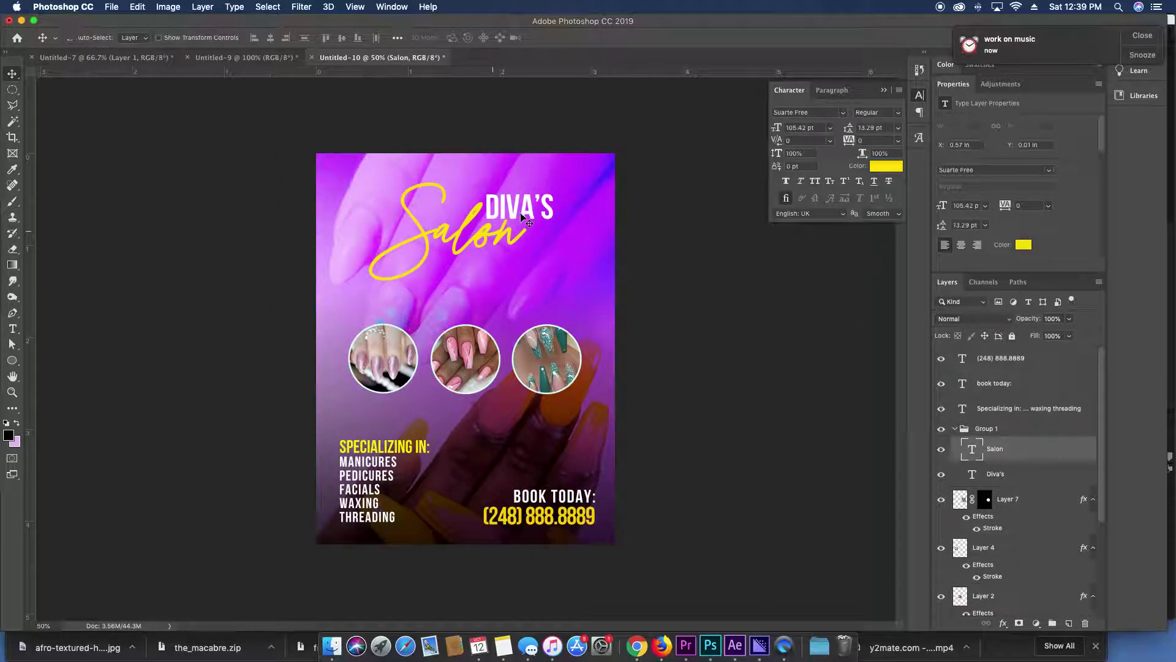
mouse_move(522, 218)
left_mouse_down()
mouse_move(546, 210)
mouse_move(527, 196)
mouse_move(537, 224)
mouse_move(542, 213)
left_mouse_up()
left_click(547, 210, "shift")
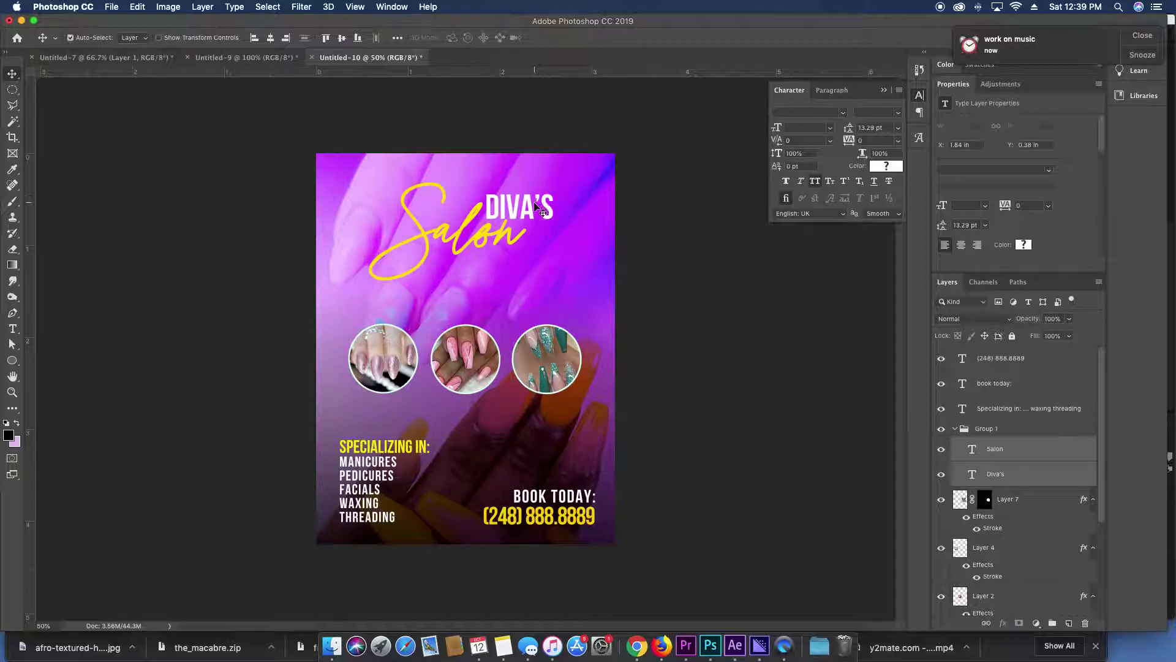
key("super+z")
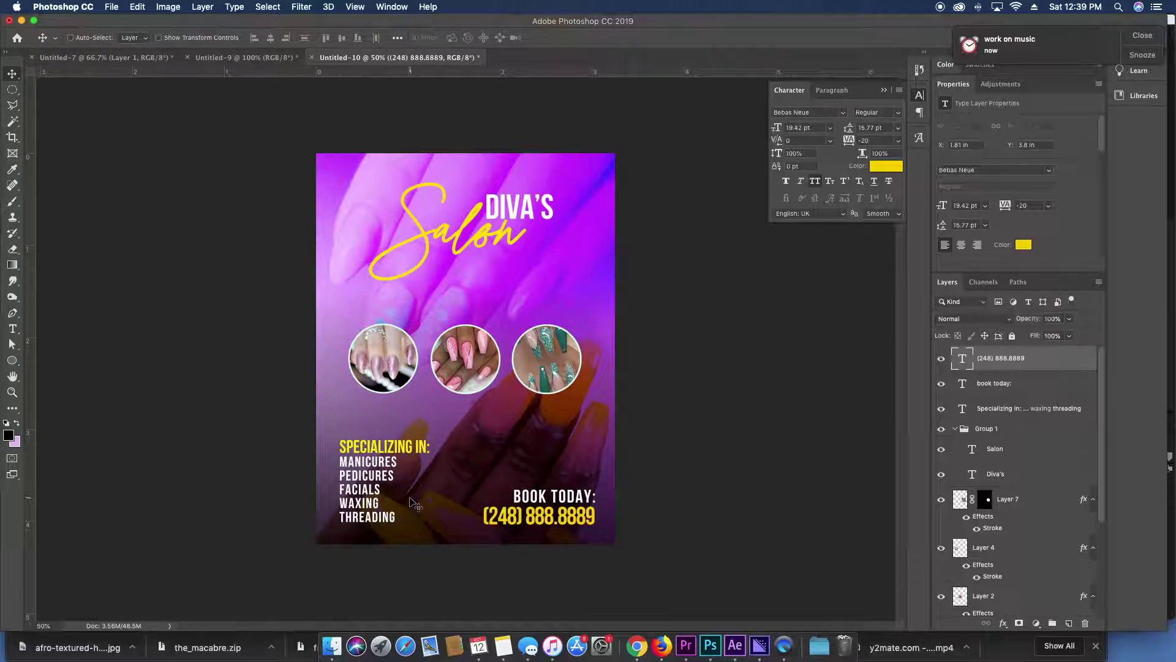
Set the services list in Avenir at 8 pt with 8.82 pt line spacing.
key("t")
left_click(367, 471)
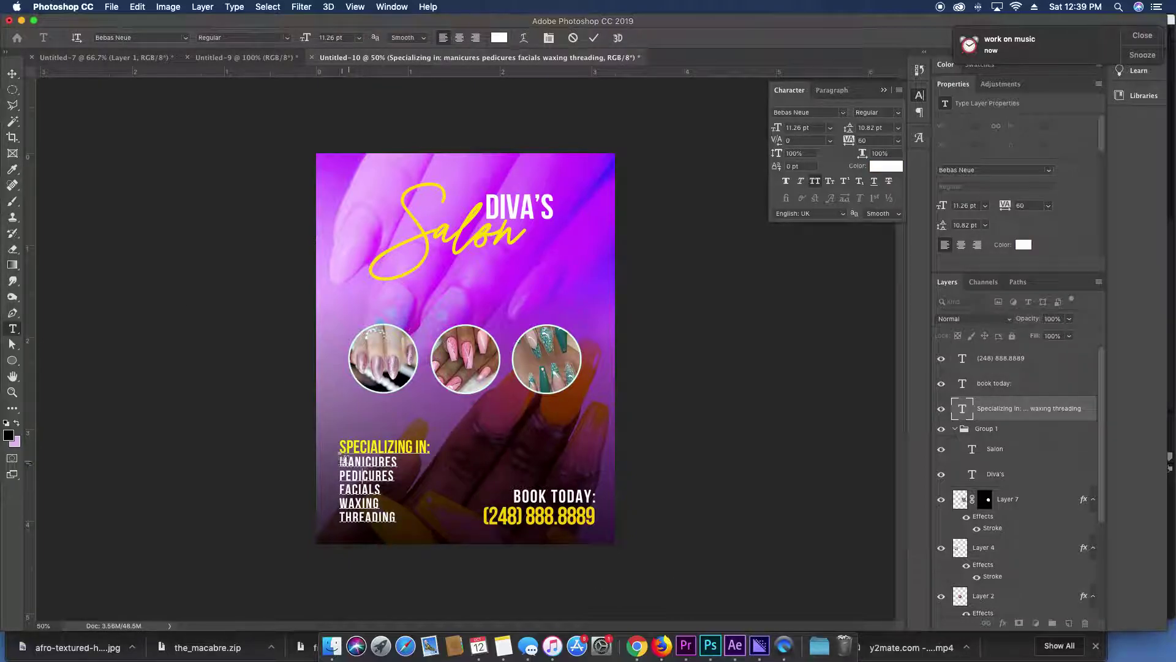
left_click_drag(341, 456, 456, 554)
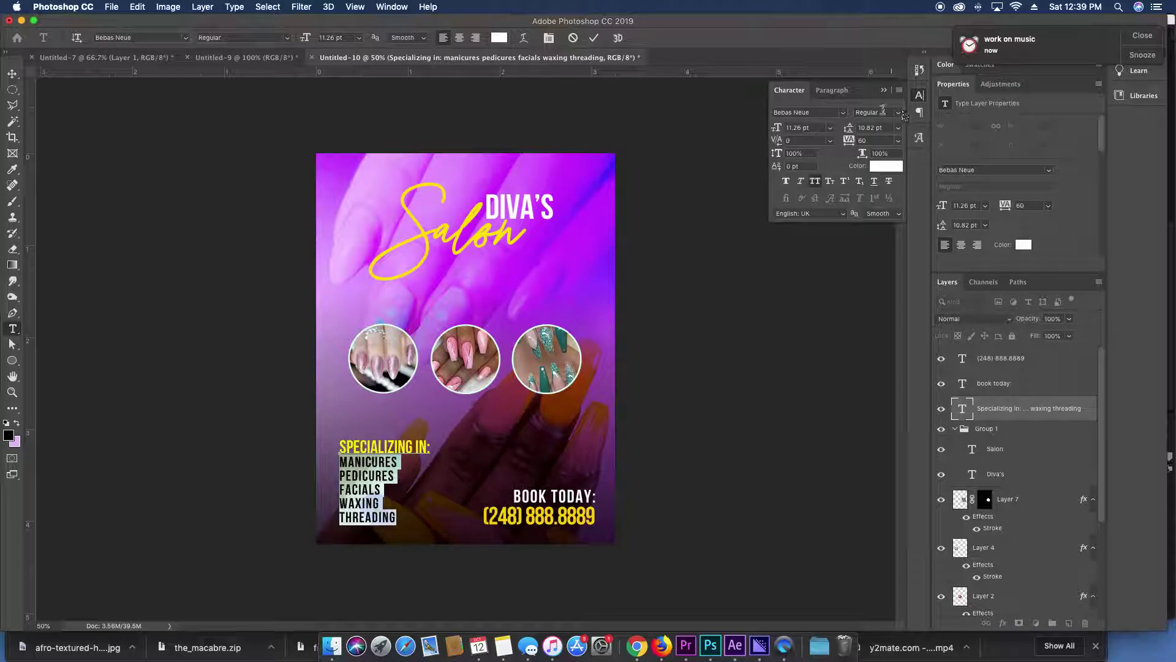
left_click(844, 113)
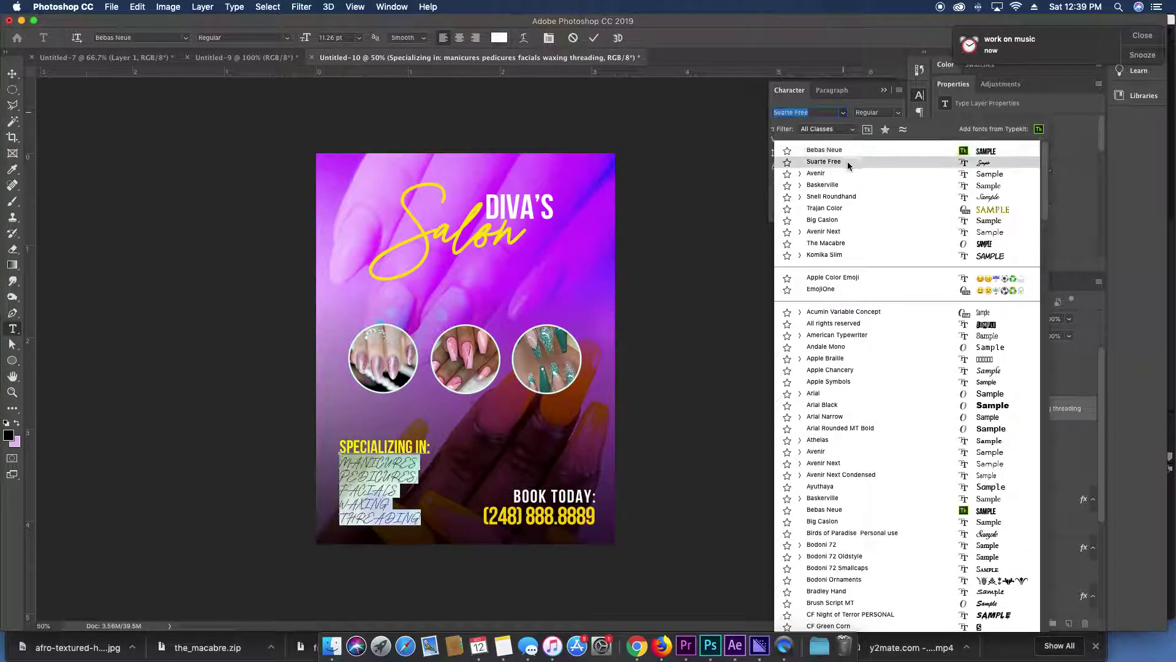
left_click(848, 175)
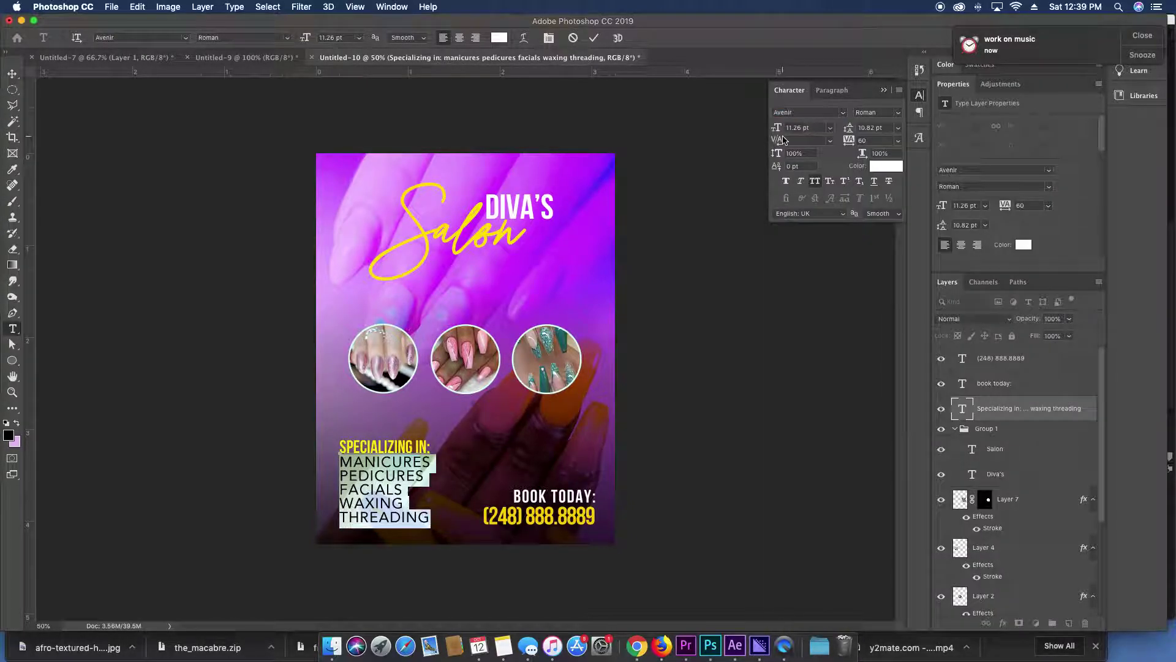
type("8")
key("Return")
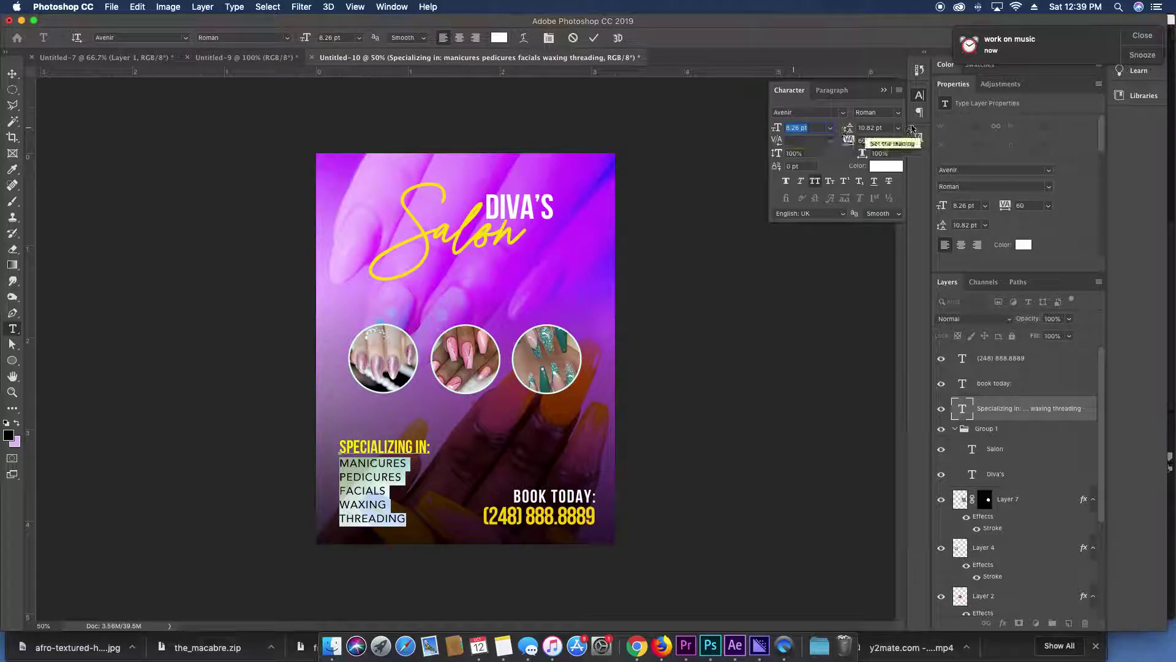
left_click(883, 128)
type("8.82")
key("Return")
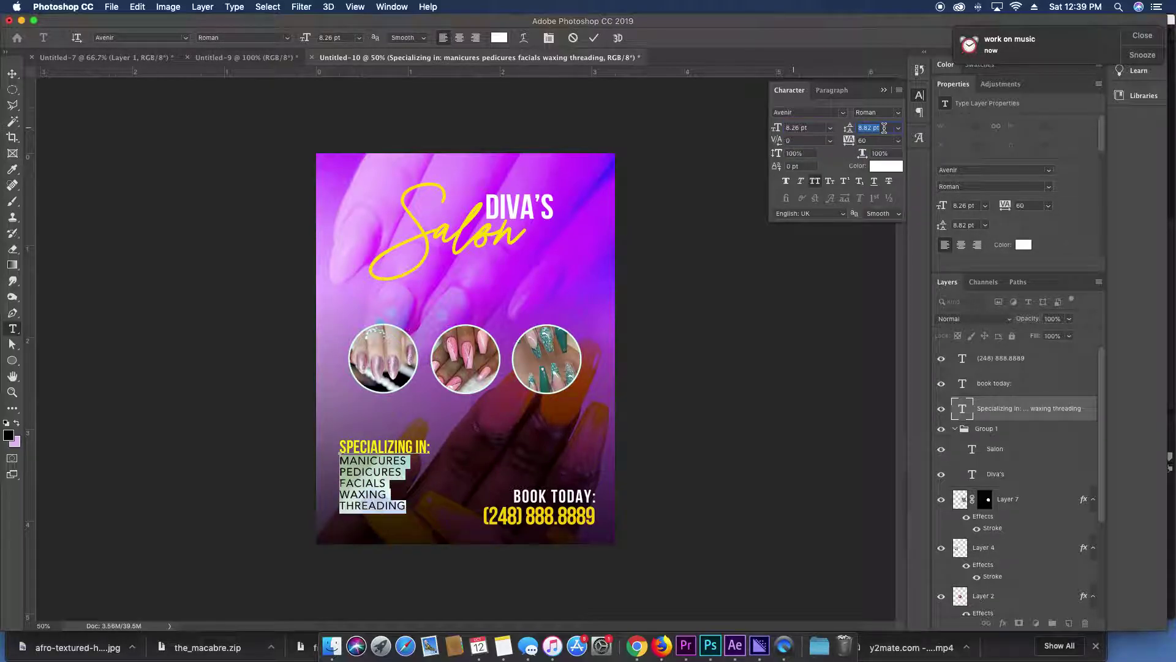
key("super+Return")
Set 'BOOK TODAY:' in Avenir at 9.26 pt and move the services list slightly lower.
key("v")
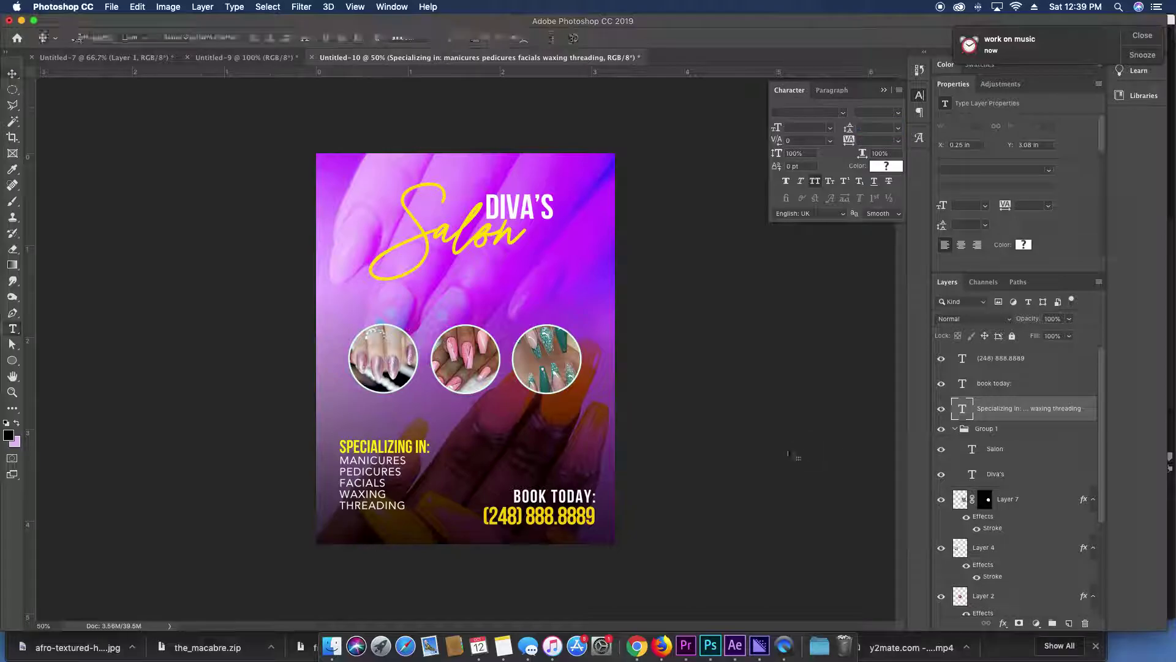
triple_click(573, 490)
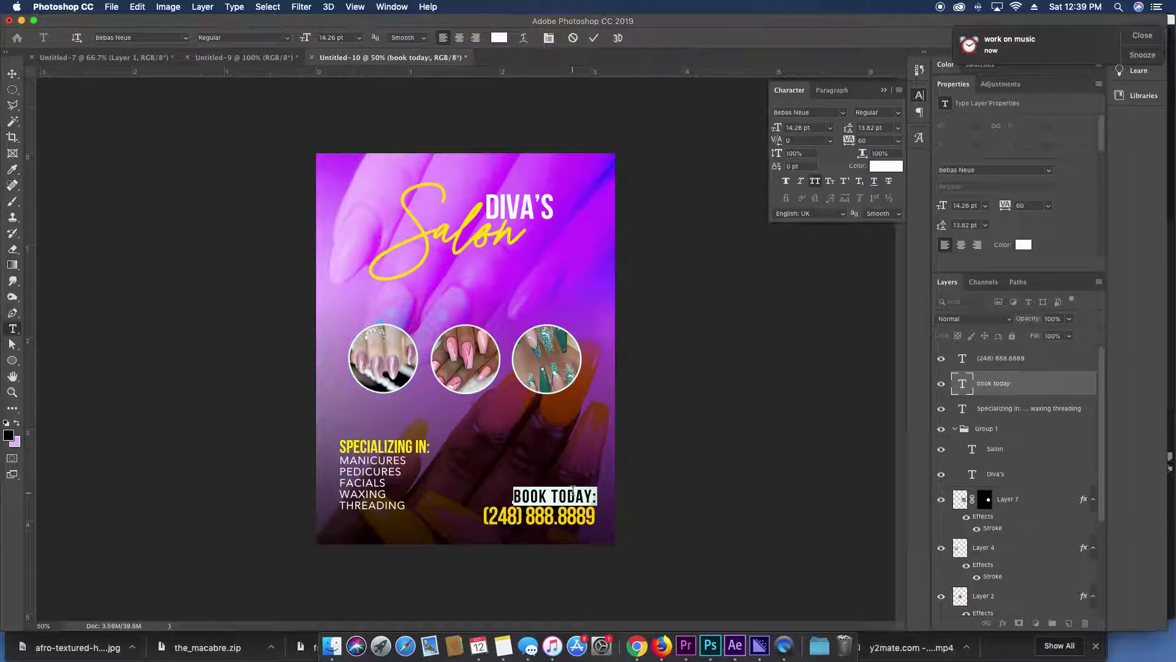
left_click(842, 112)
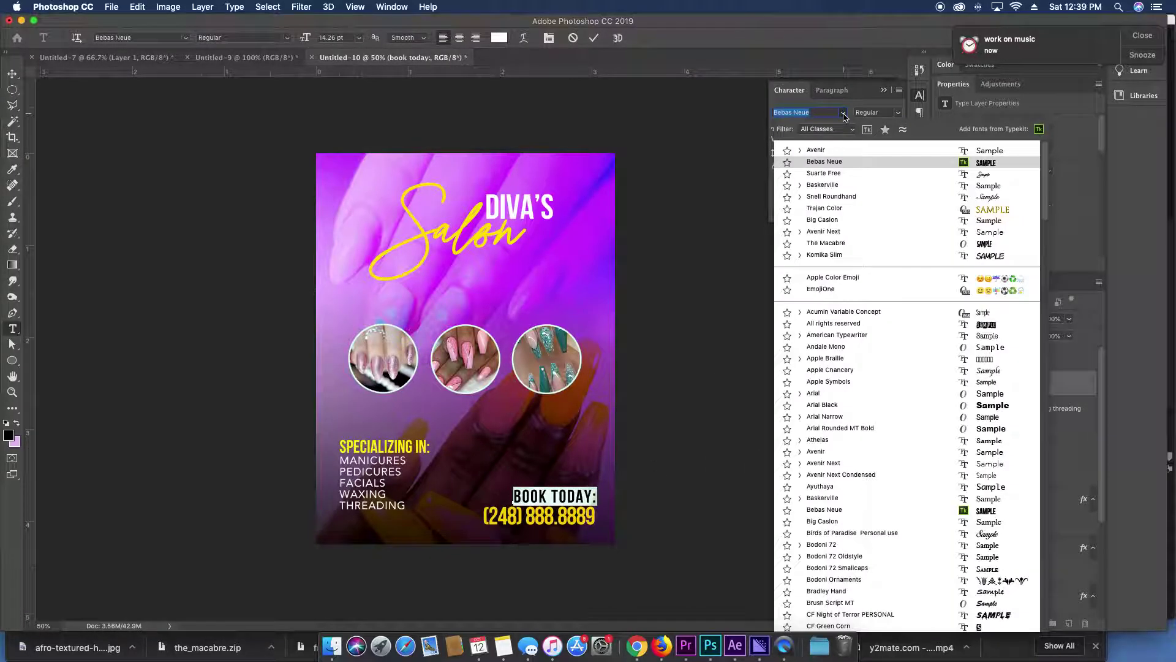
left_click(834, 151)
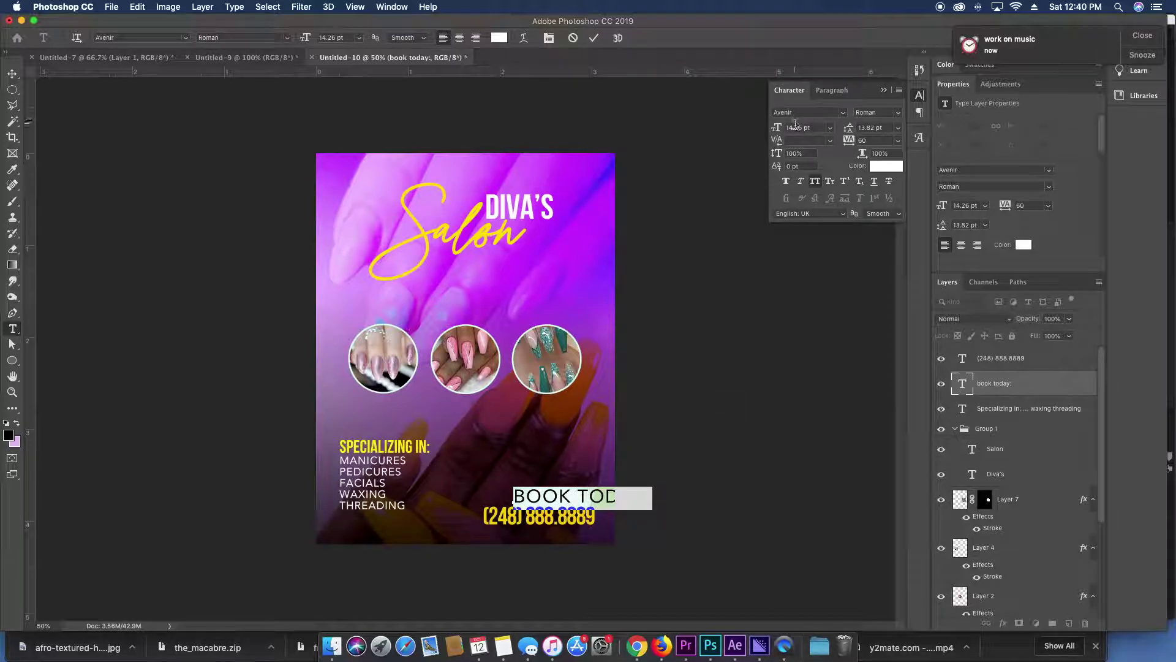
key("Down")
key("Down")
key("Down")
key("Down")
key("Down")
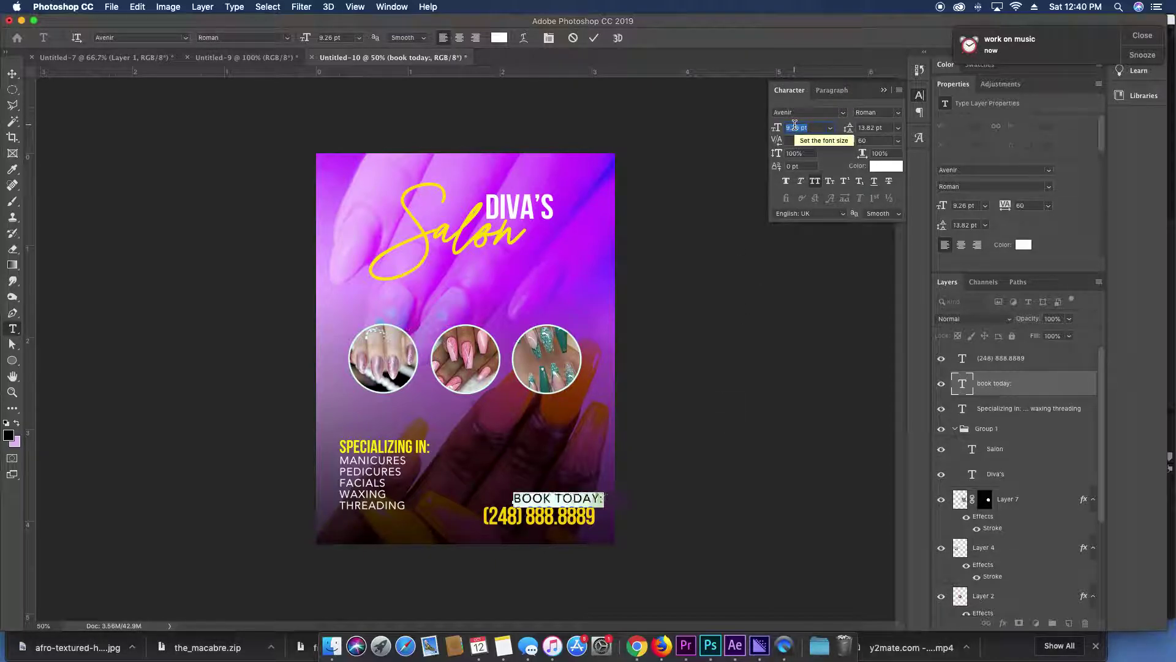
left_click(979, 376)
key("v")
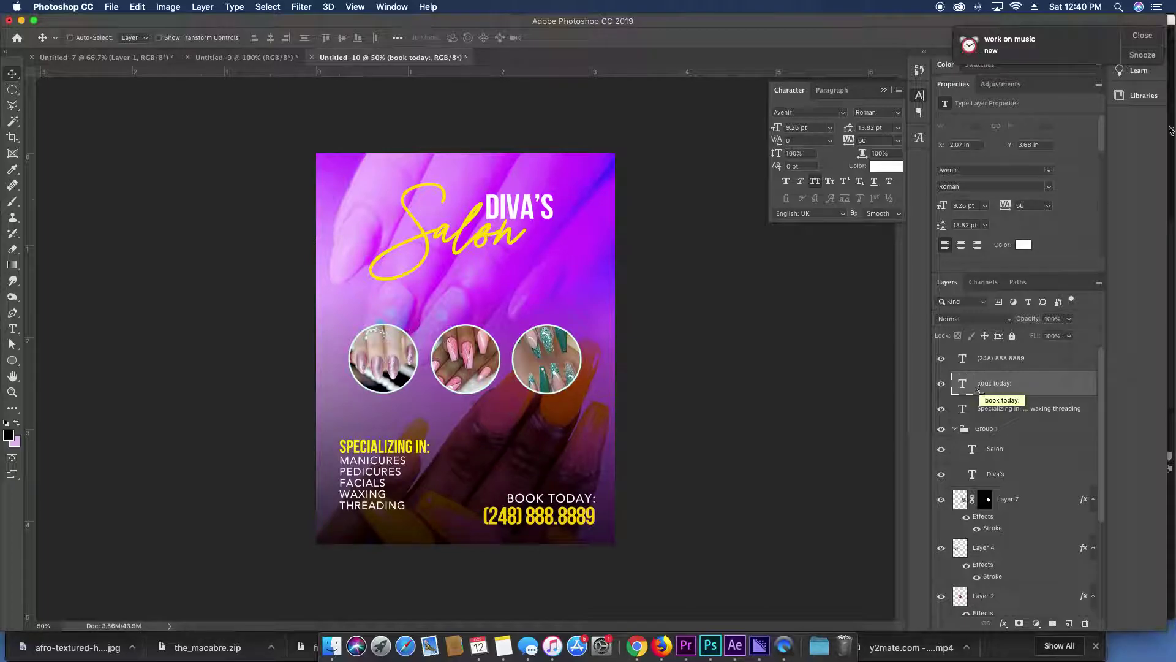
left_click_drag(378, 441, 378, 456)
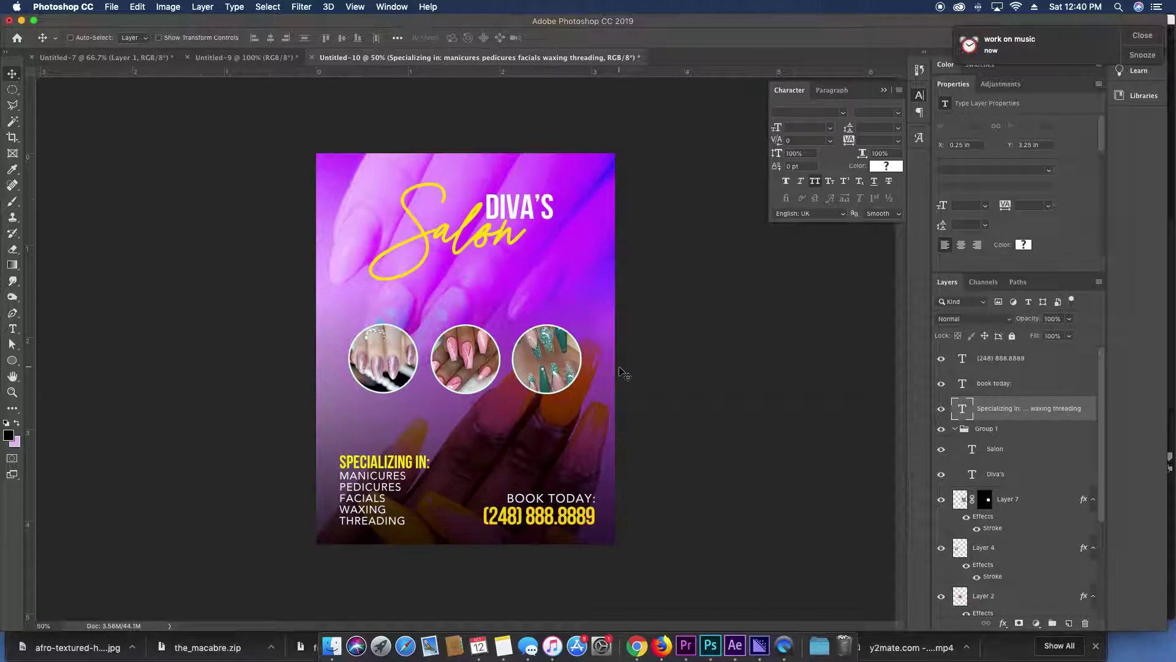
Send Layer 5 below Layer 6 with Cmd+[.
left_click(610, 392, "ctrl")
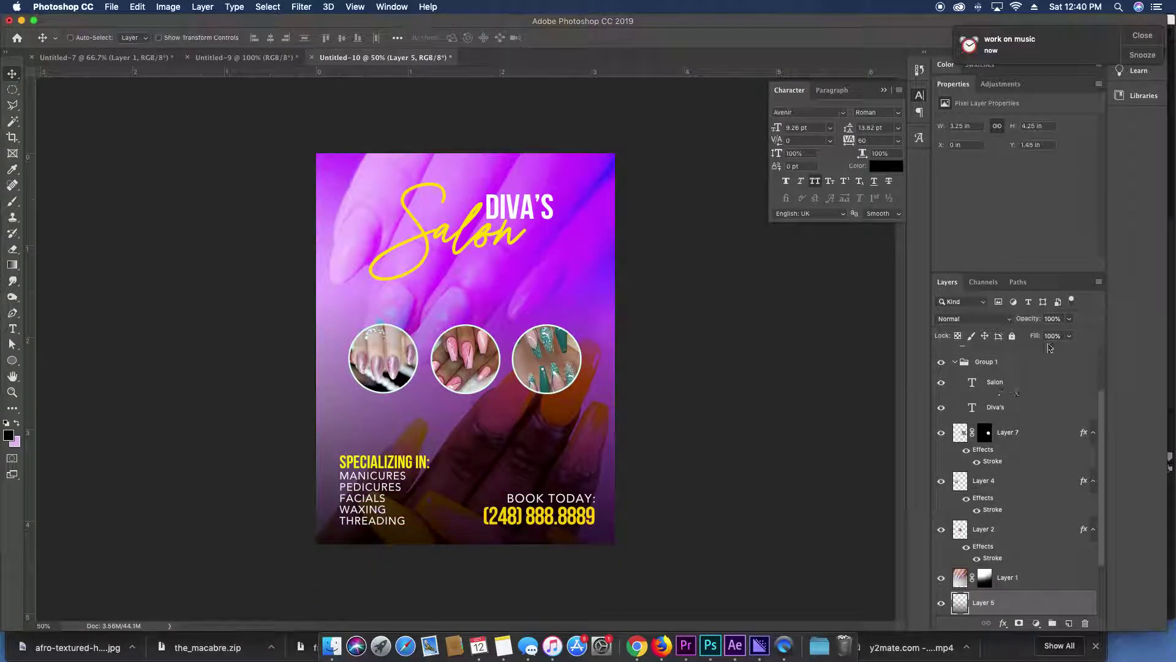
scroll(1047, 588, "down", 3)
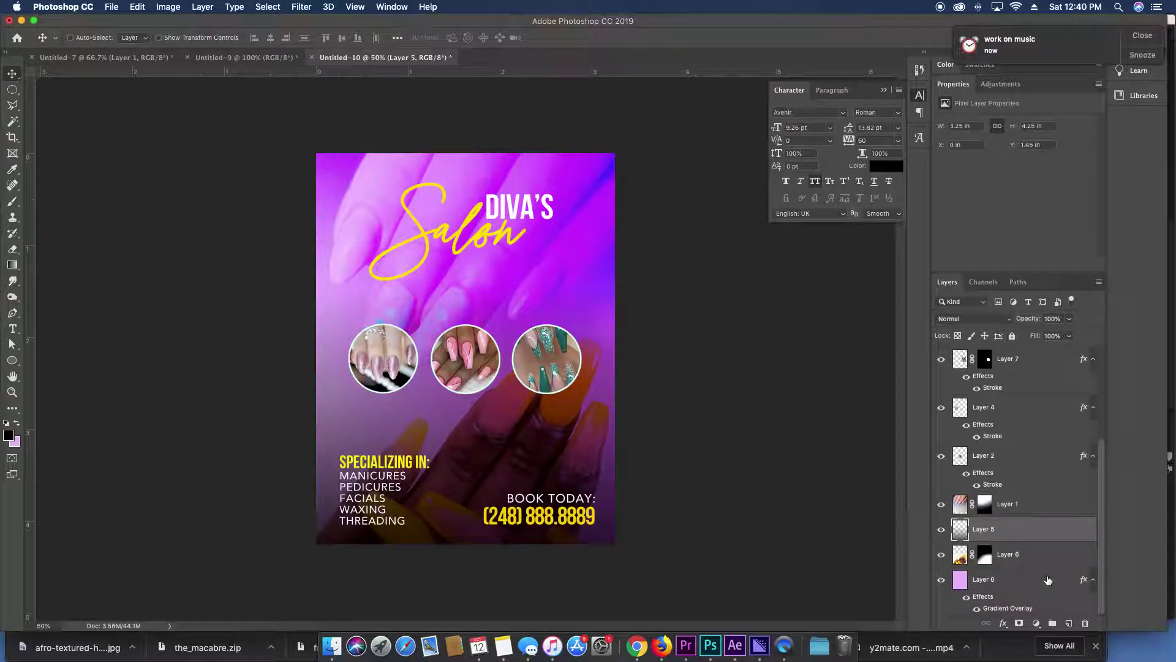
key("super+bracketleft")
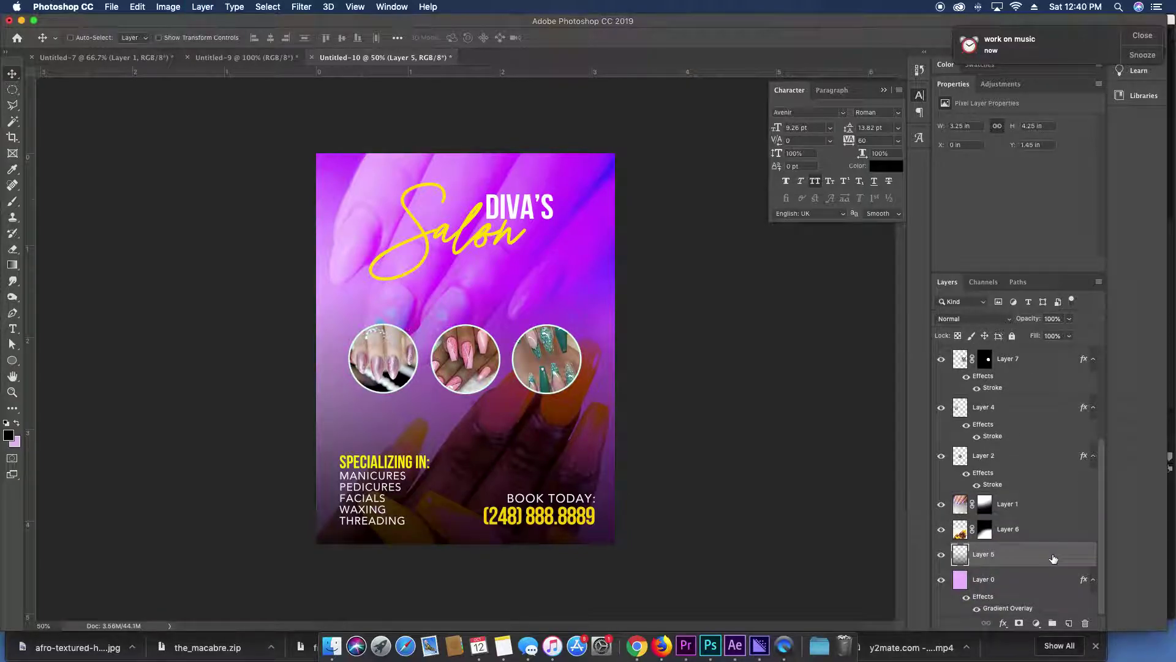
Fade Layer 6's yellow-nails photo to 59% opacity, then bring up Google Chrome.
left_click(1043, 531)
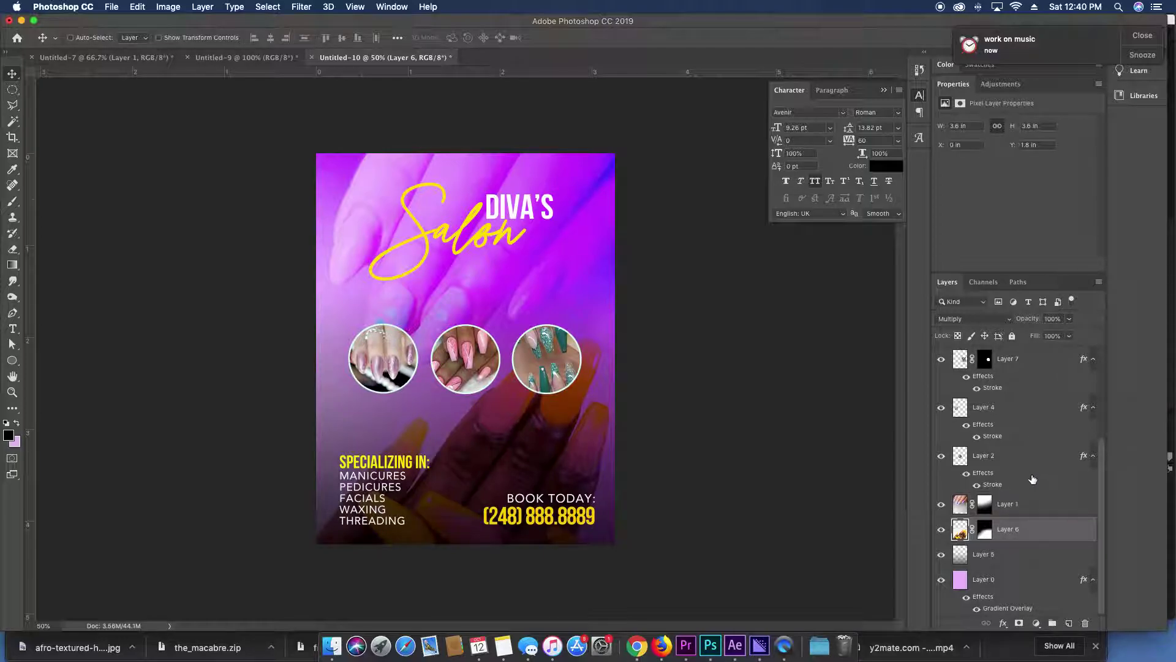
left_click(971, 319)
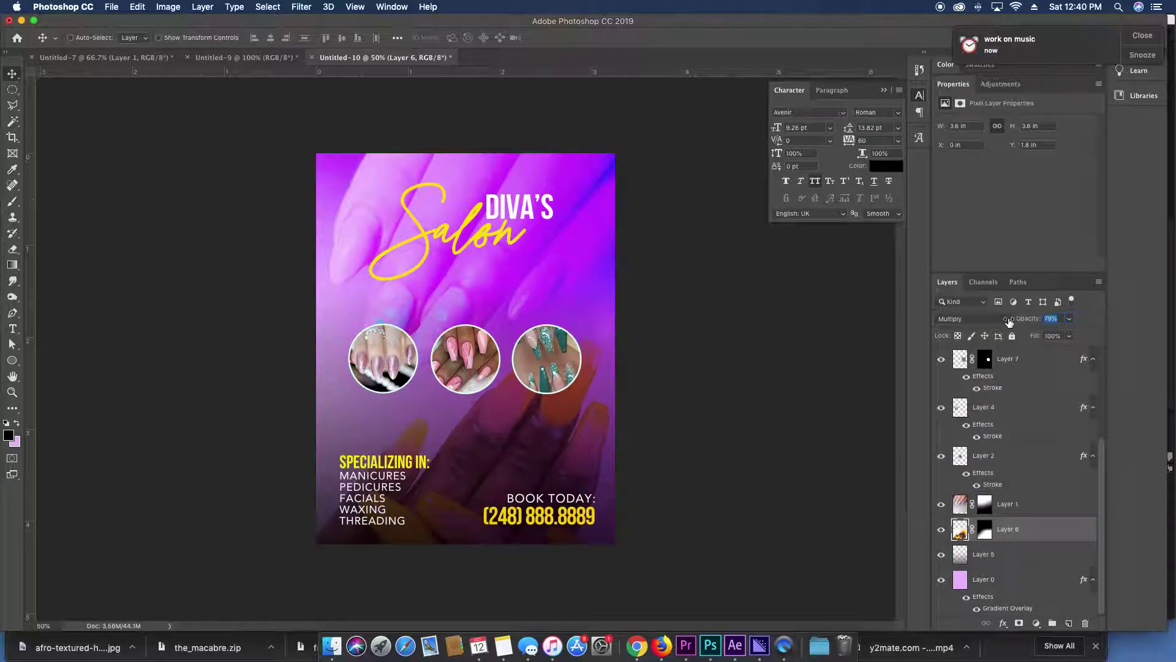
left_click_drag(1009, 321, 997, 321)
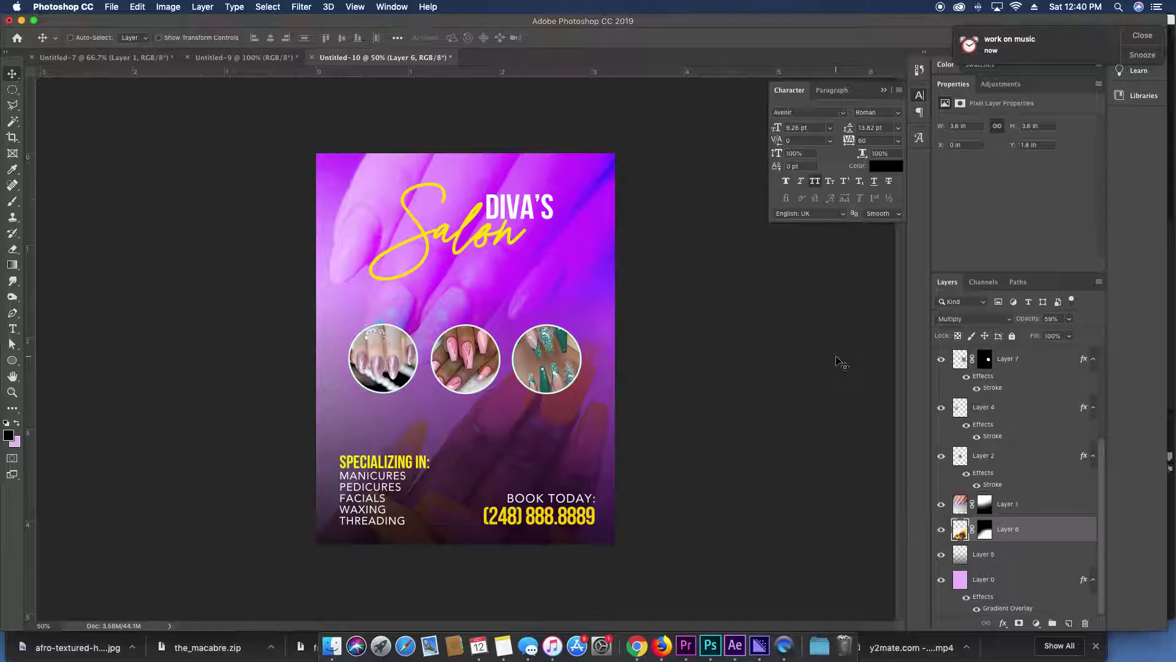
scroll(987, 434, "up", 5)
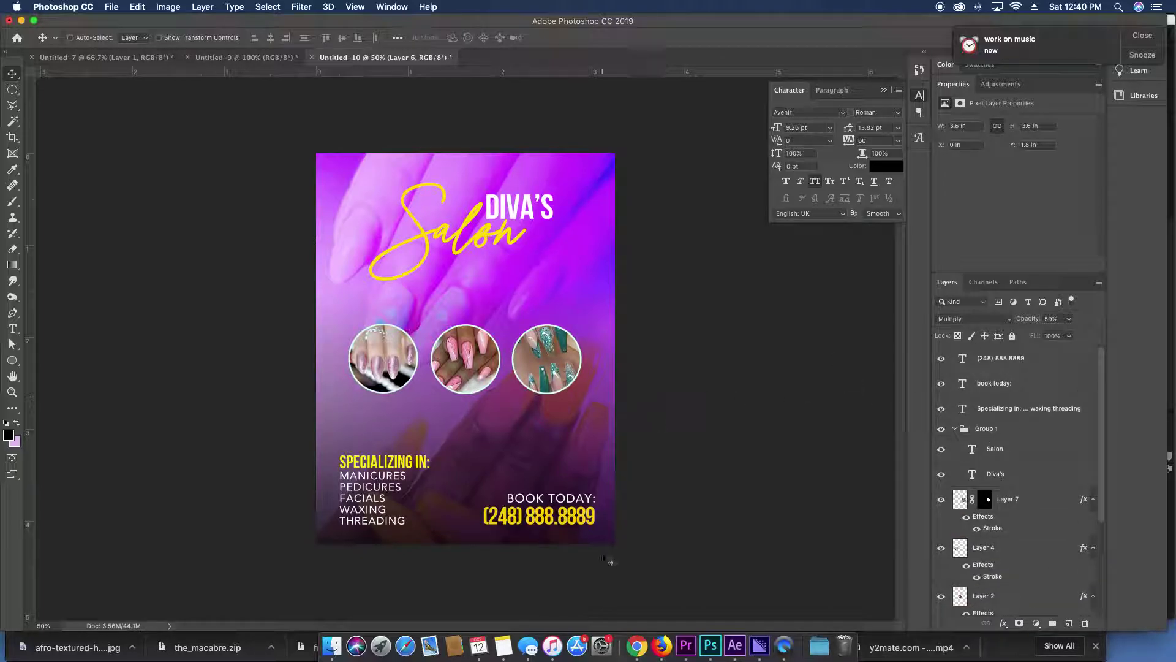
left_click(637, 646)
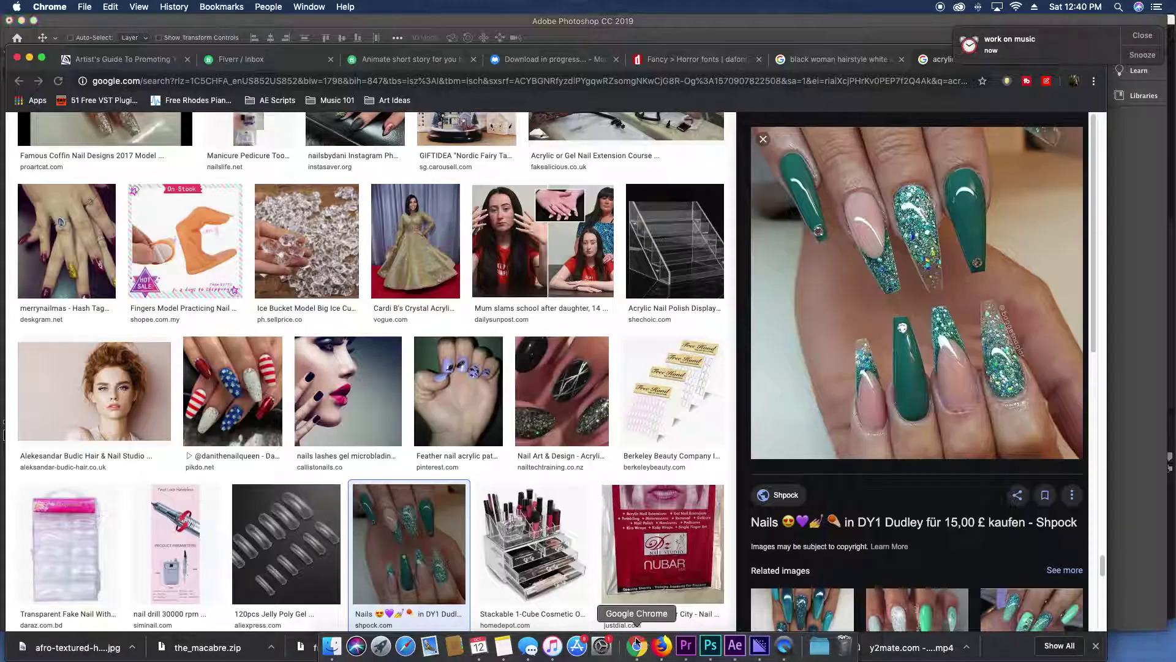
Search Google Images for 'bokeh texture'.
left_click(638, 80)
type("bokeh")
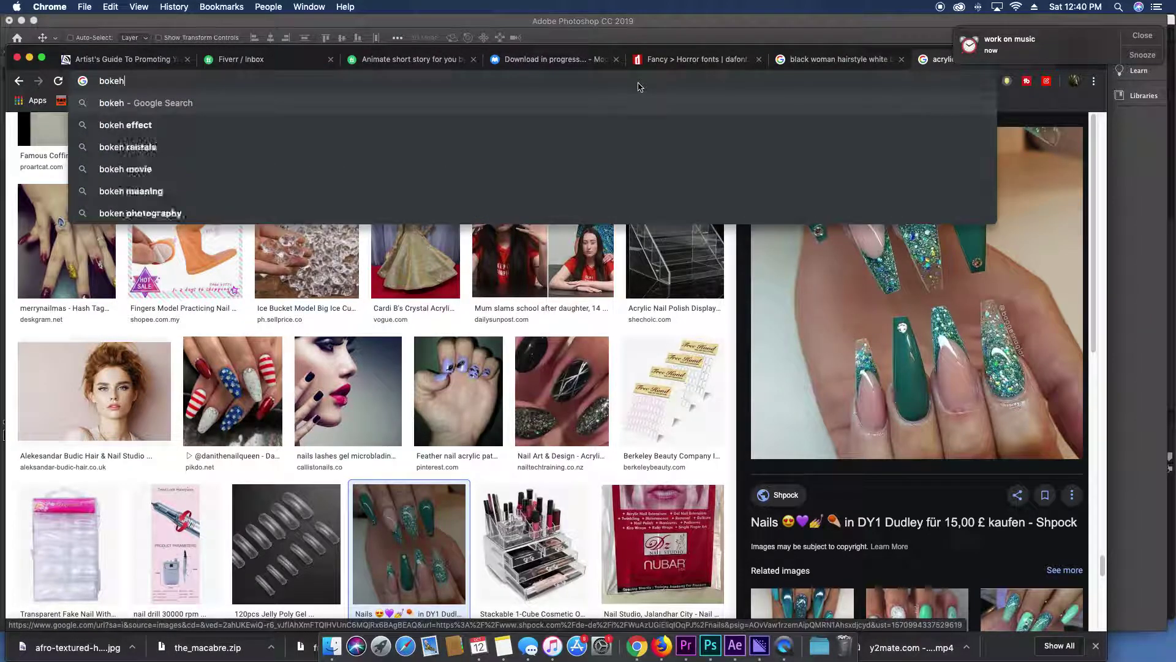
type(" texture")
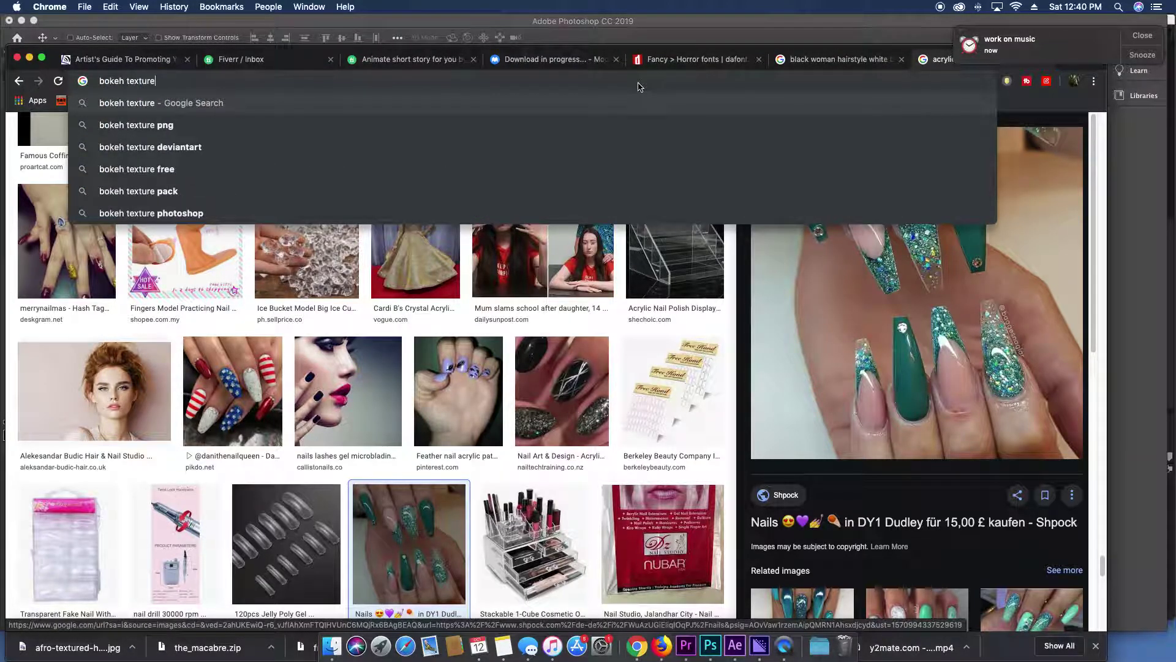
key("Return")
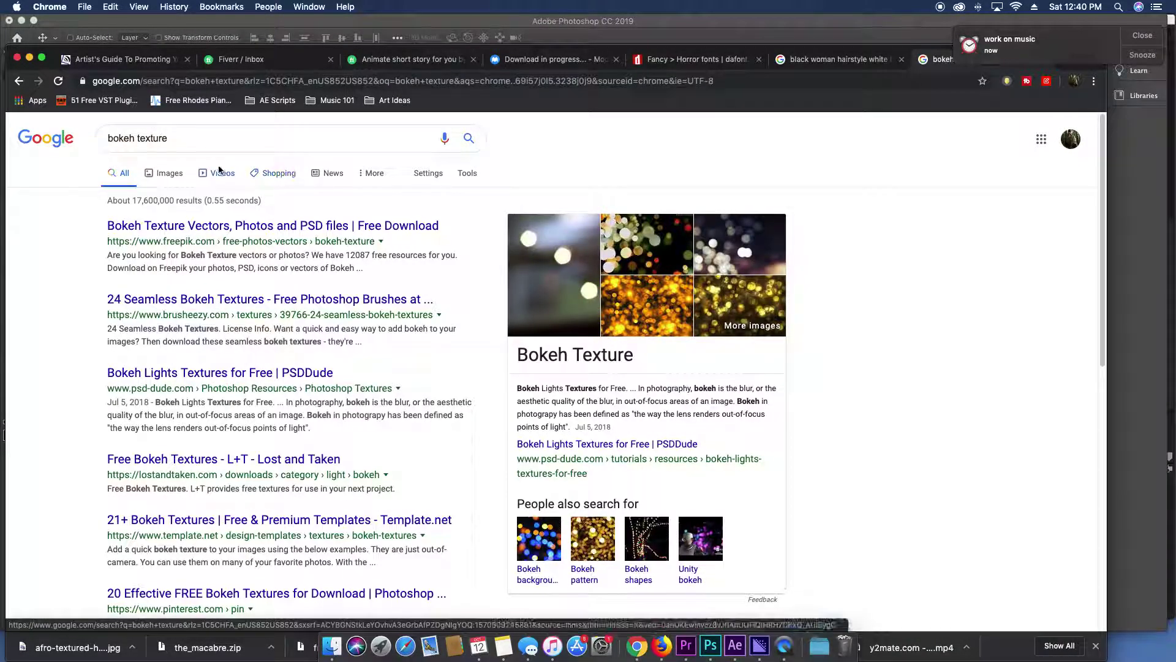
left_click(165, 174)
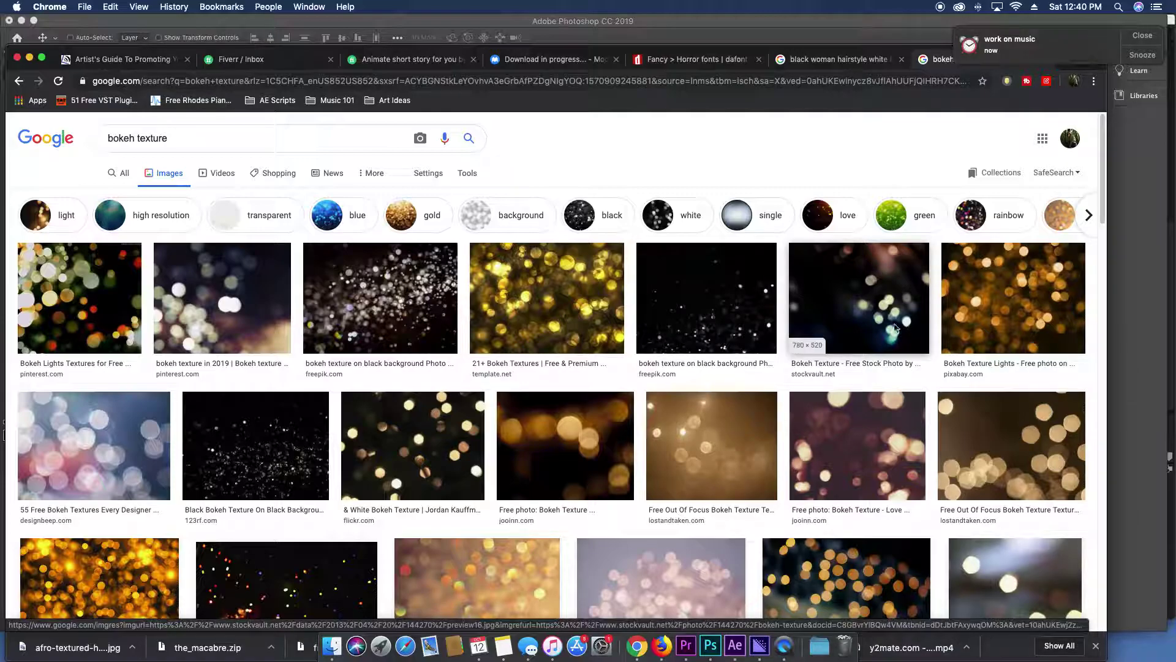
Copy the Freepik black-background bokeh image and return to Photoshop.
left_click(894, 325)
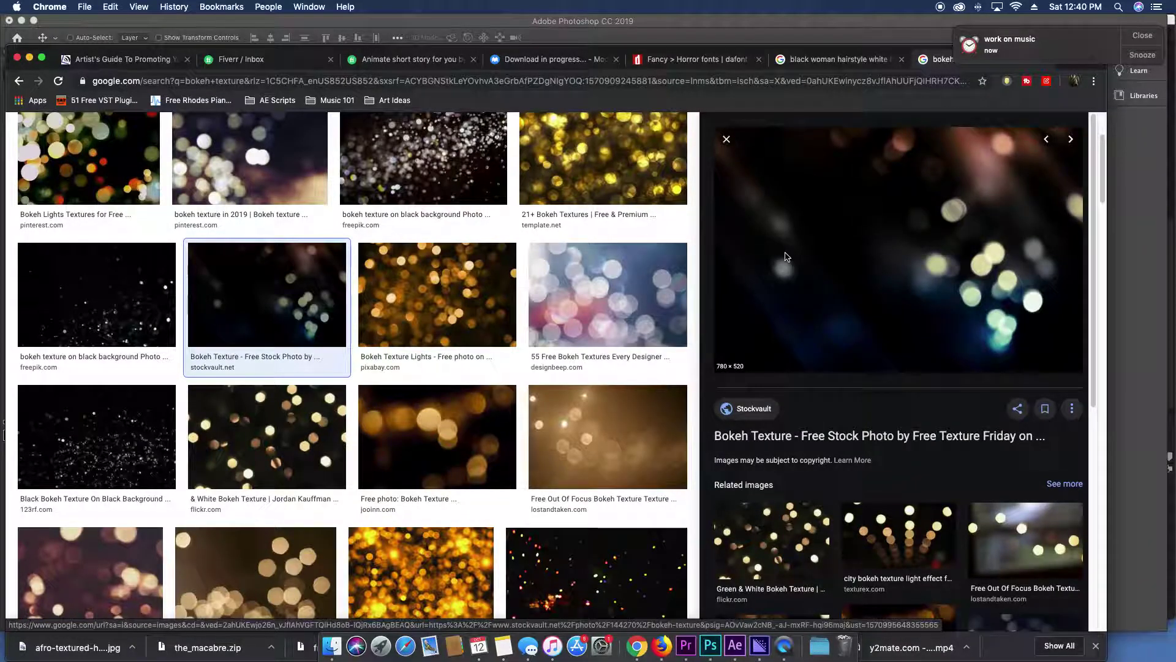
left_click(126, 422)
left_click(138, 334)
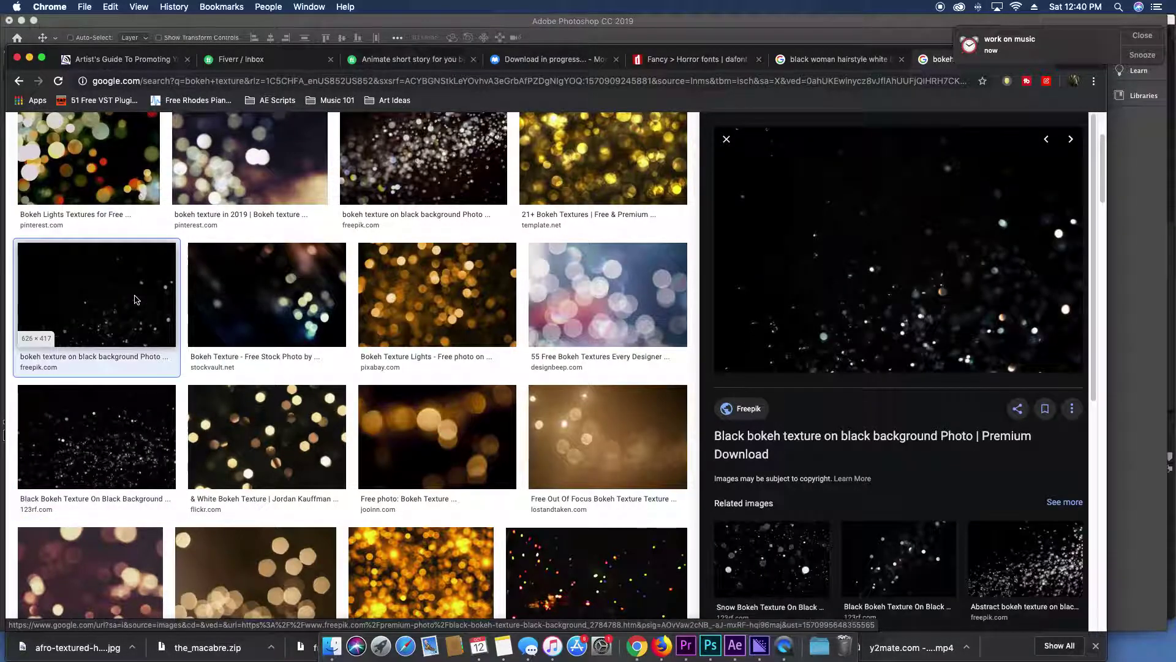
right_click(885, 285)
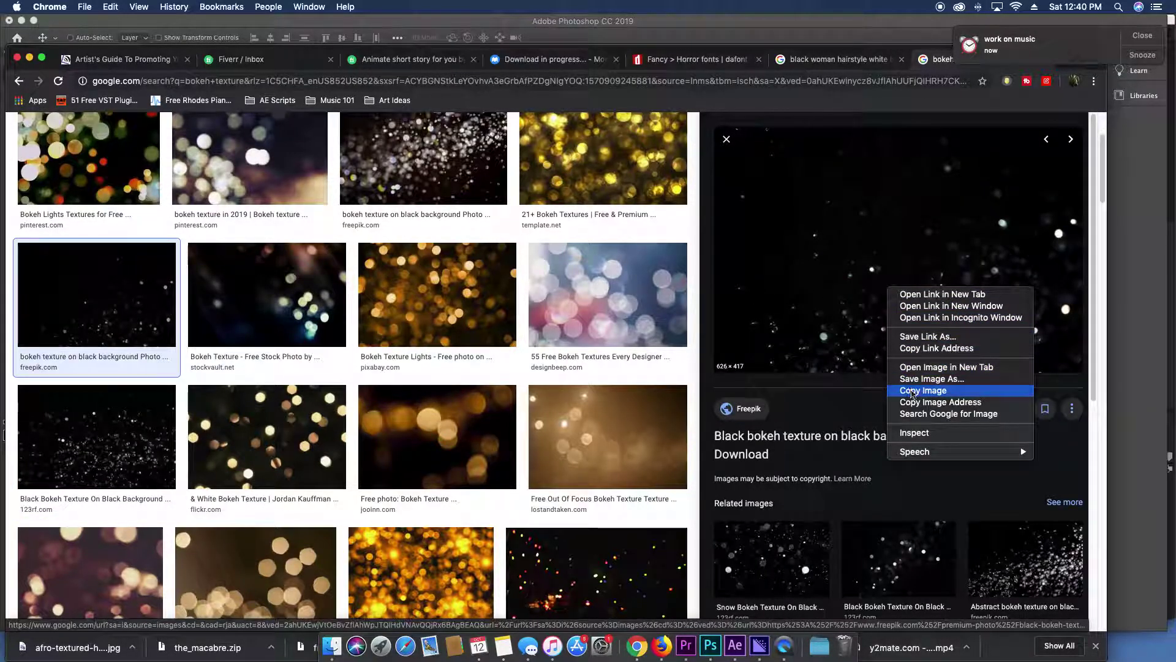
left_click(1010, 392)
left_click(1170, 366)
Paste the bokeh image as Layer 8, enlarge it and blend it with Lighten.
key("super+v")
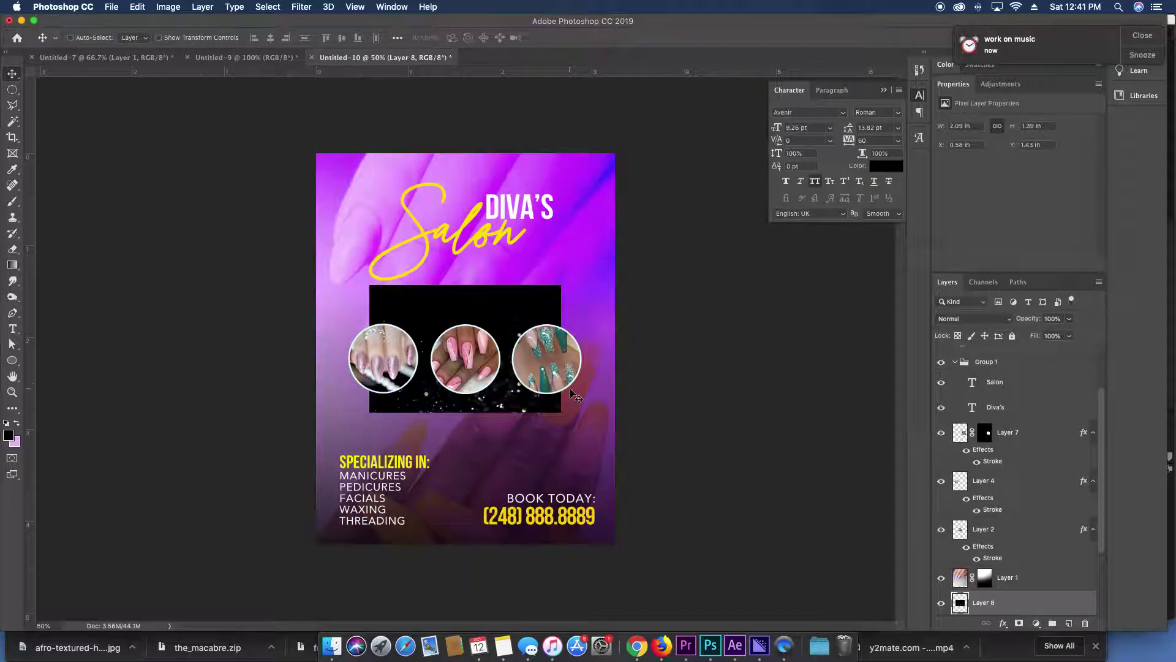
left_click_drag(564, 449, 639, 586)
key("super+t")
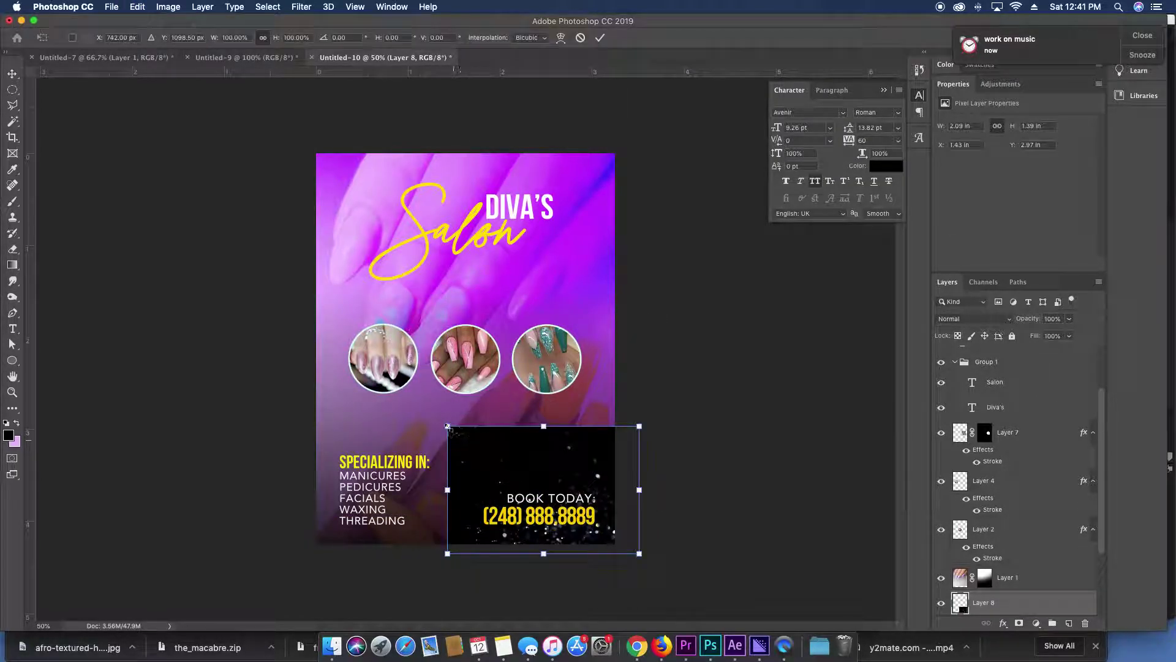
left_click_drag(442, 416, 292, 321)
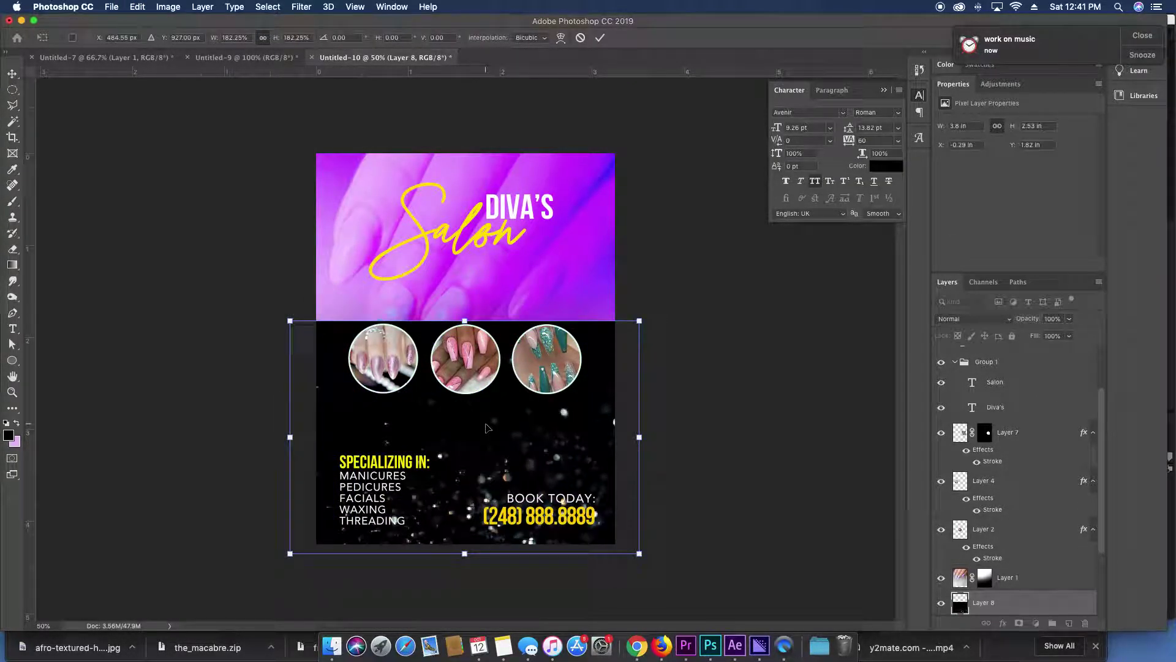
key("Return")
left_click(953, 318)
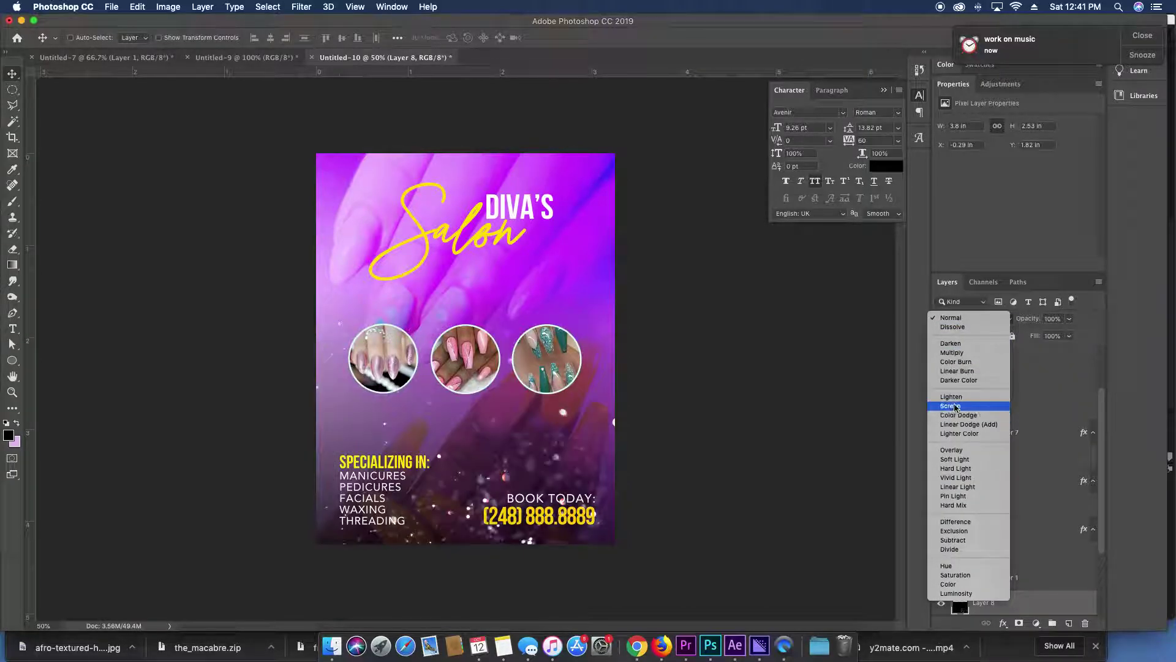
left_click(959, 399)
Rotate the bokeh sparkles 180° and place them over the upper flyer.
left_click_drag(682, 388, 665, 193)
key("super+t")
right_click(588, 253)
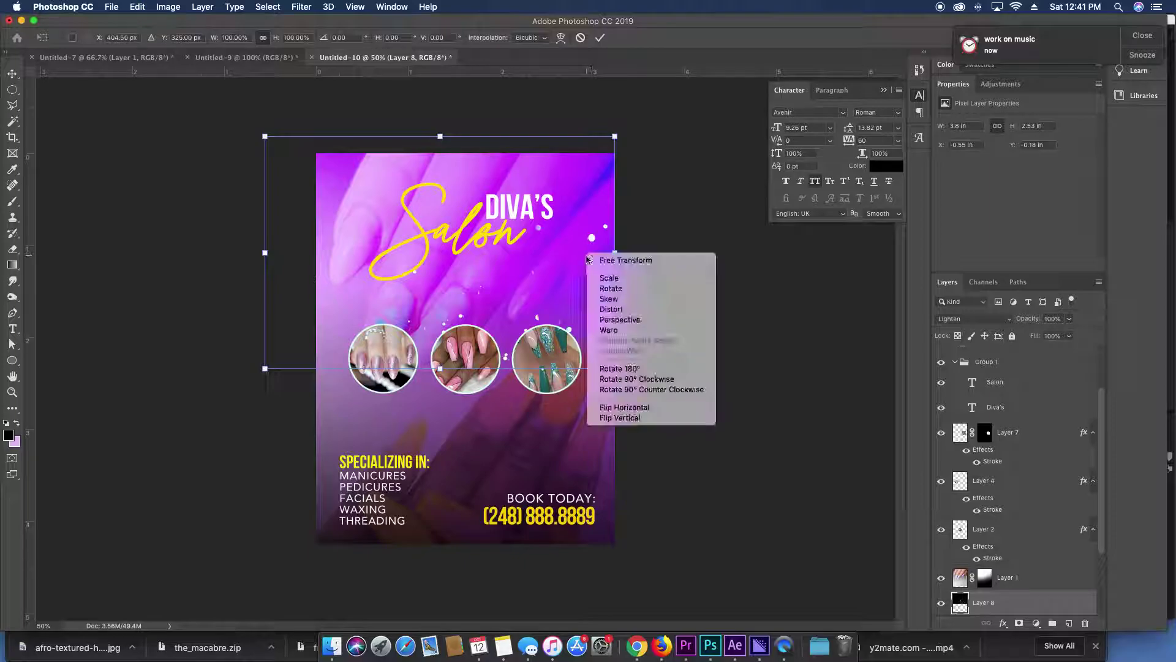
left_click(634, 369)
key("Return")
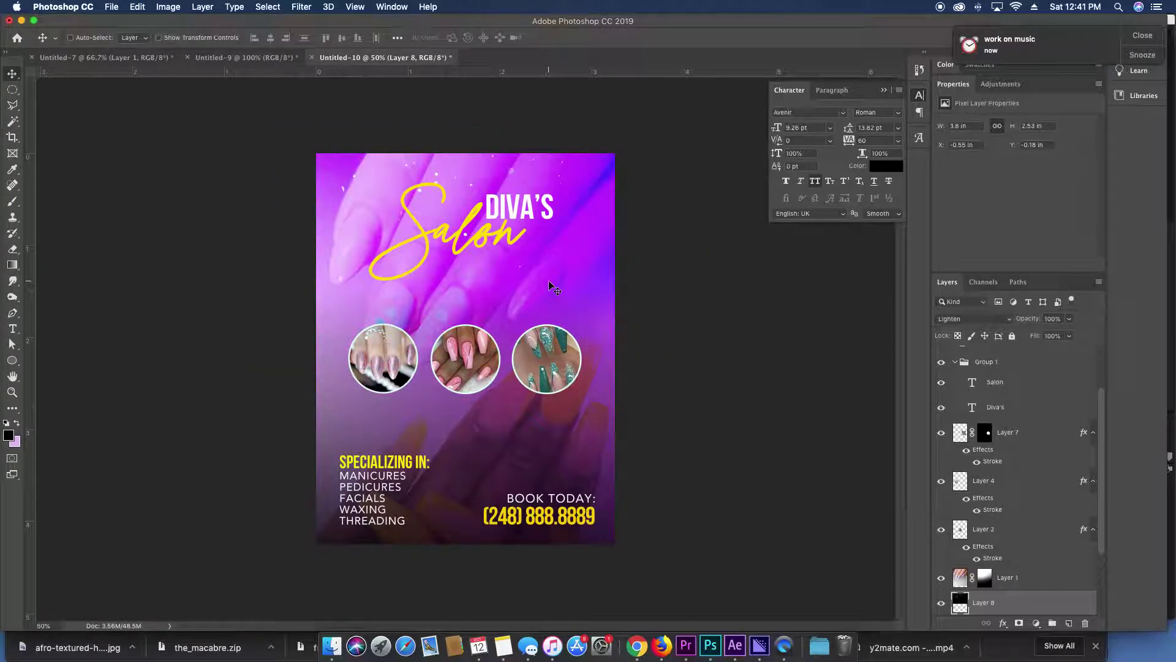
left_click_drag(549, 283, 576, 296)
key("super")
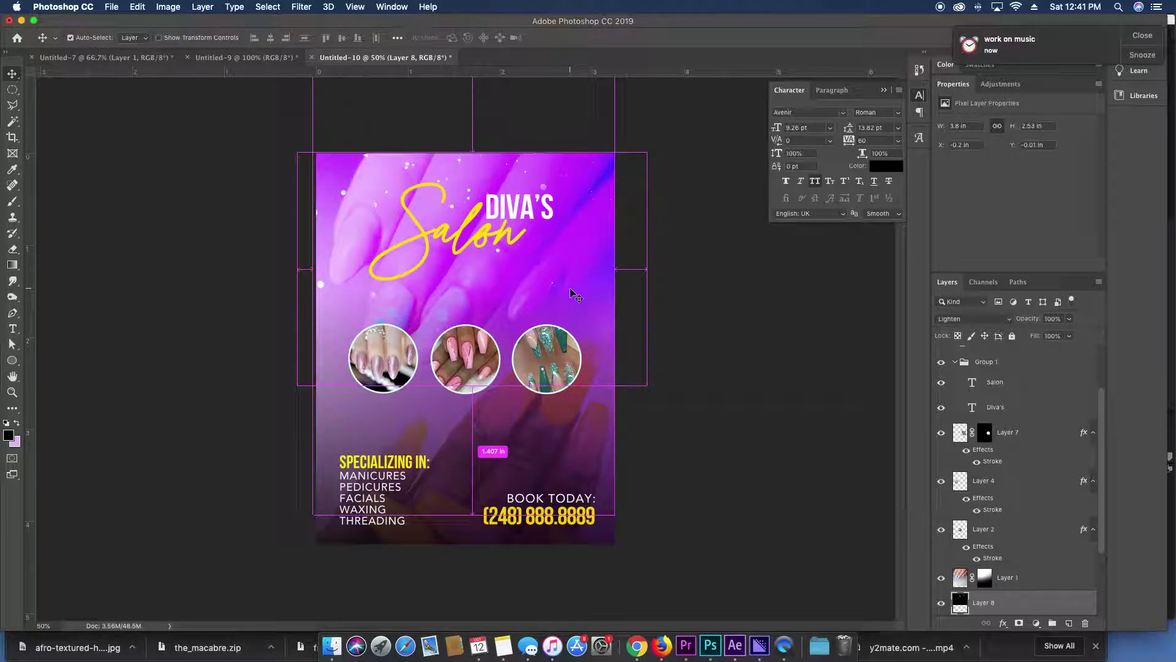
Duplicate the sparkle layer, rotate the copy 180° and move it toward the lower flyer.
key("super+j")
key("super+z")
key("super+j")
key("super+t")
right_click(560, 252)
left_click(597, 366)
key("Return")
left_click_drag(582, 309, 590, 452)
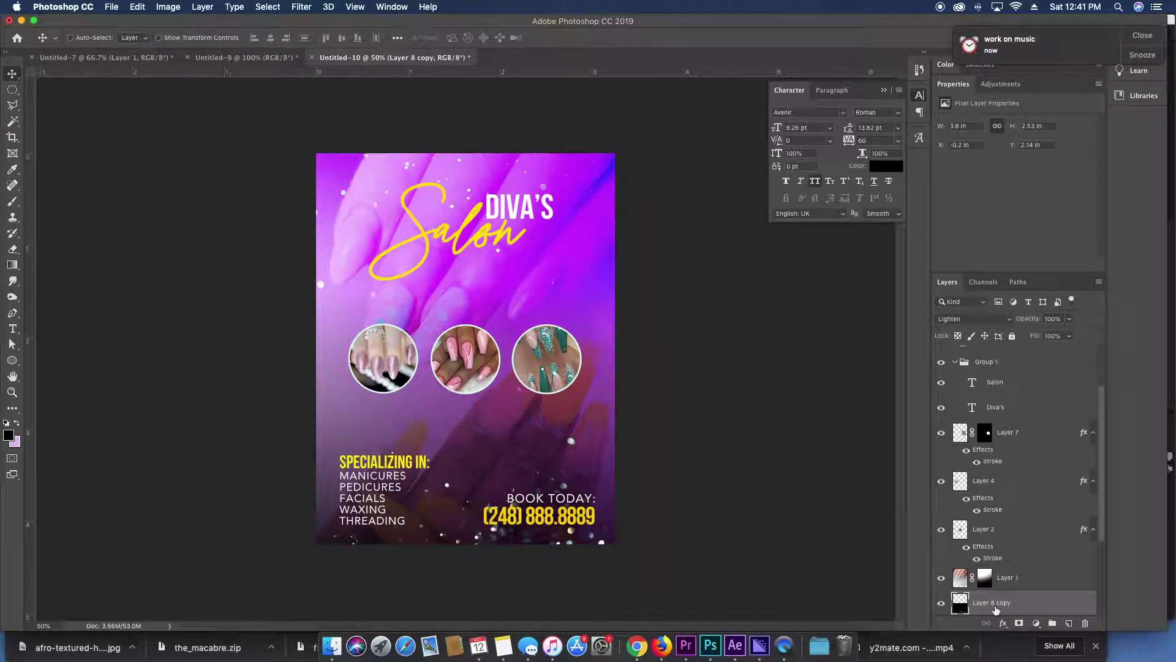
Send Layer 1 below the sparkles, delete the Layer 8 copy and zoom to 66.7%.
scroll(1035, 570, "down", 1)
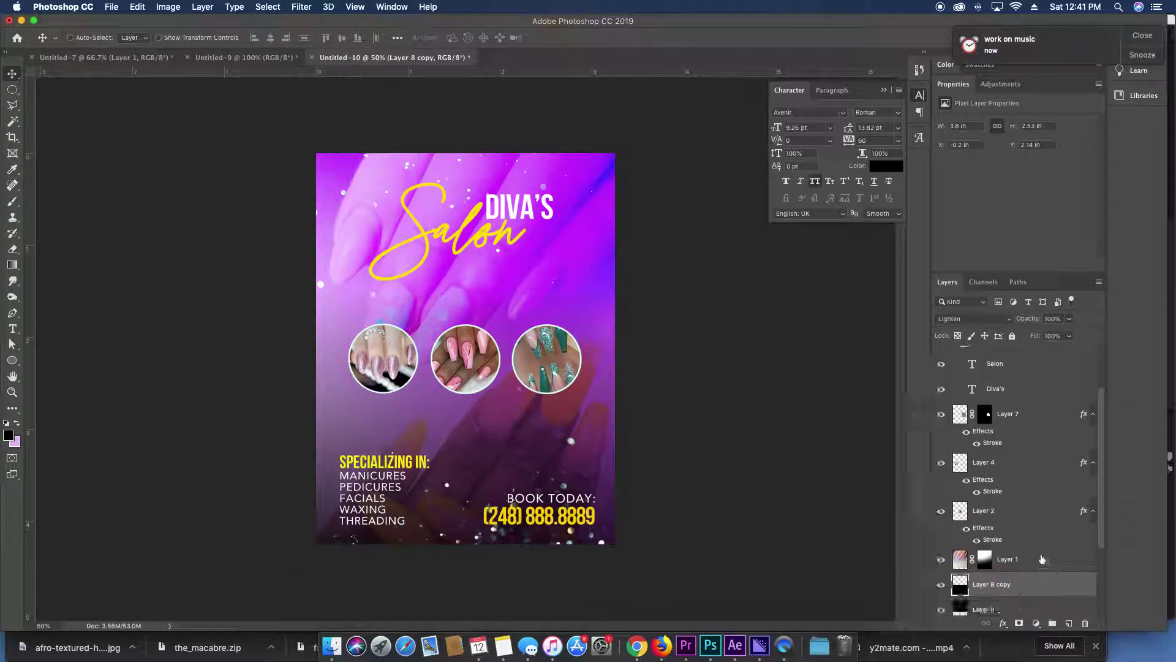
left_click(1041, 558)
key("super+bracketleft")
key("super+bracketleft")
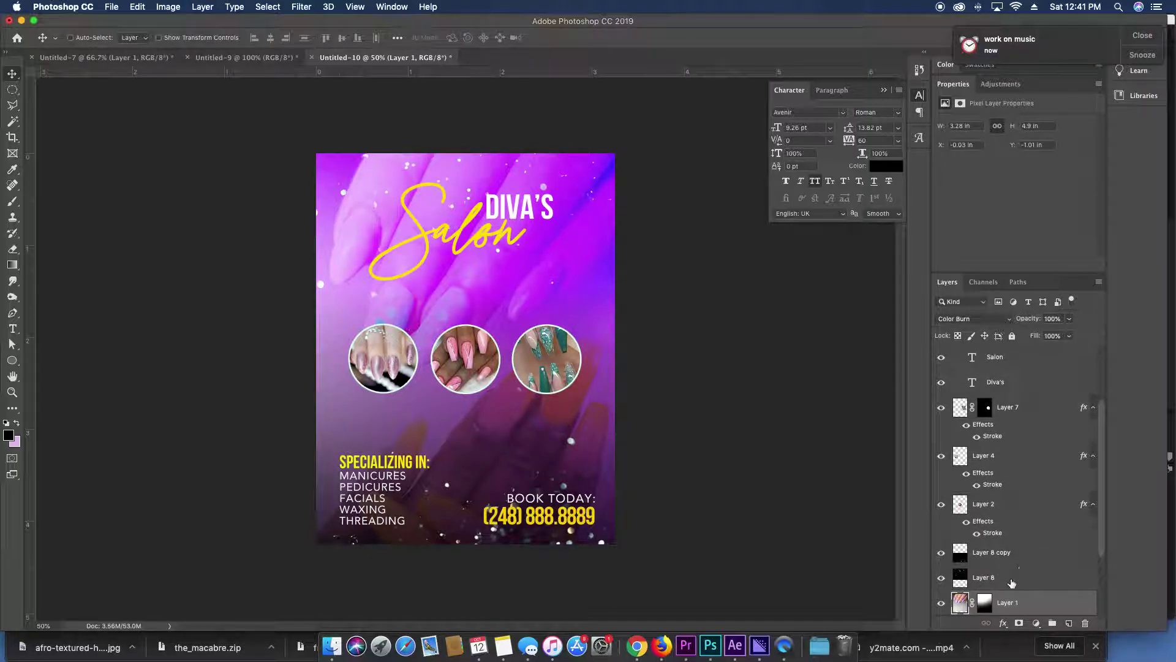
left_click(1010, 564)
key("BackSpace")
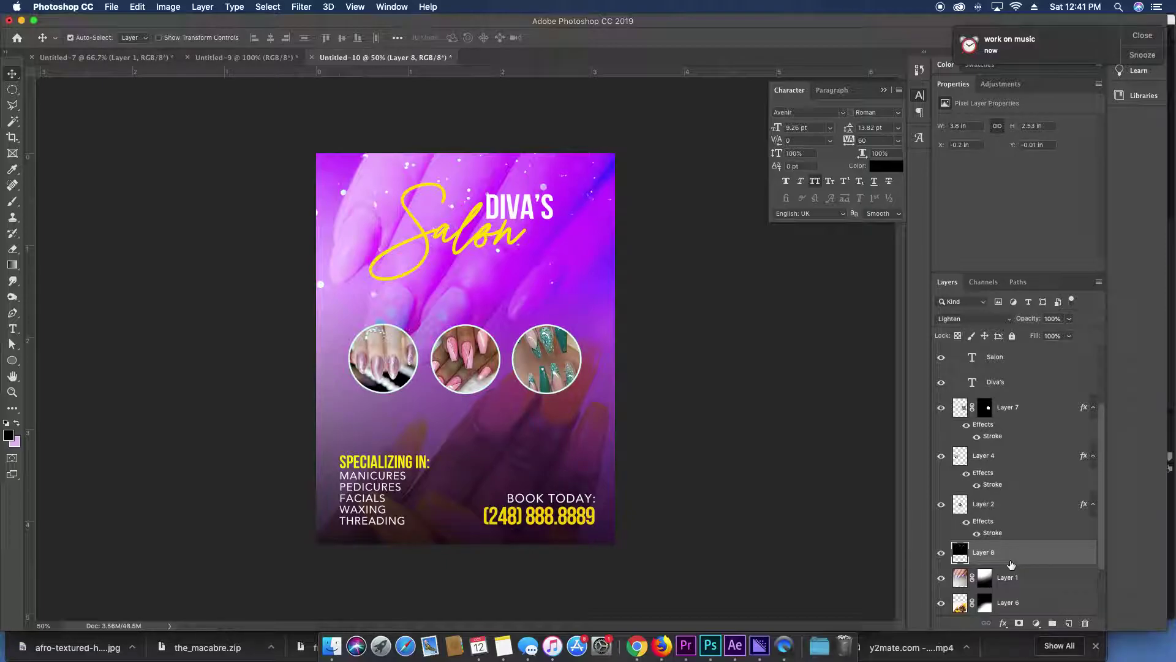
key("super+minus")
key("super+equal")
key("super+equal")
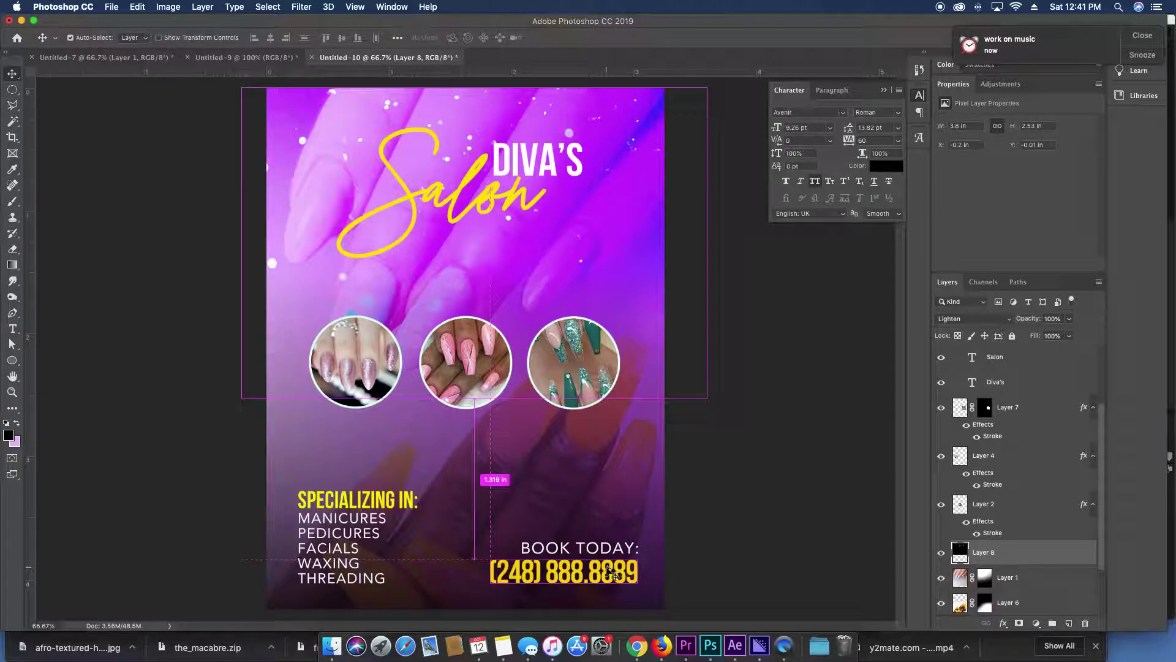
Duplicate the BOOK TODAY text below the phone number as 'ADDRESS HERE' at 7.26 pt, tracking 320.
left_click_drag(605, 576, 598, 622)
double_click(597, 592)
type("ADDRESS HERE")
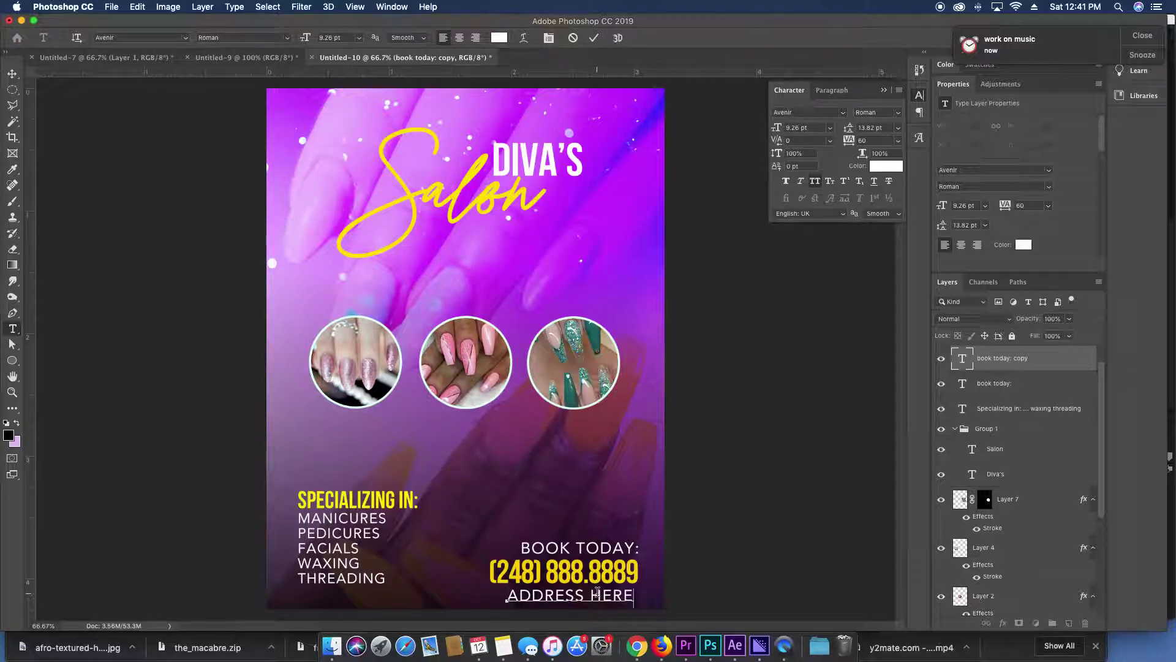
key("super+a")
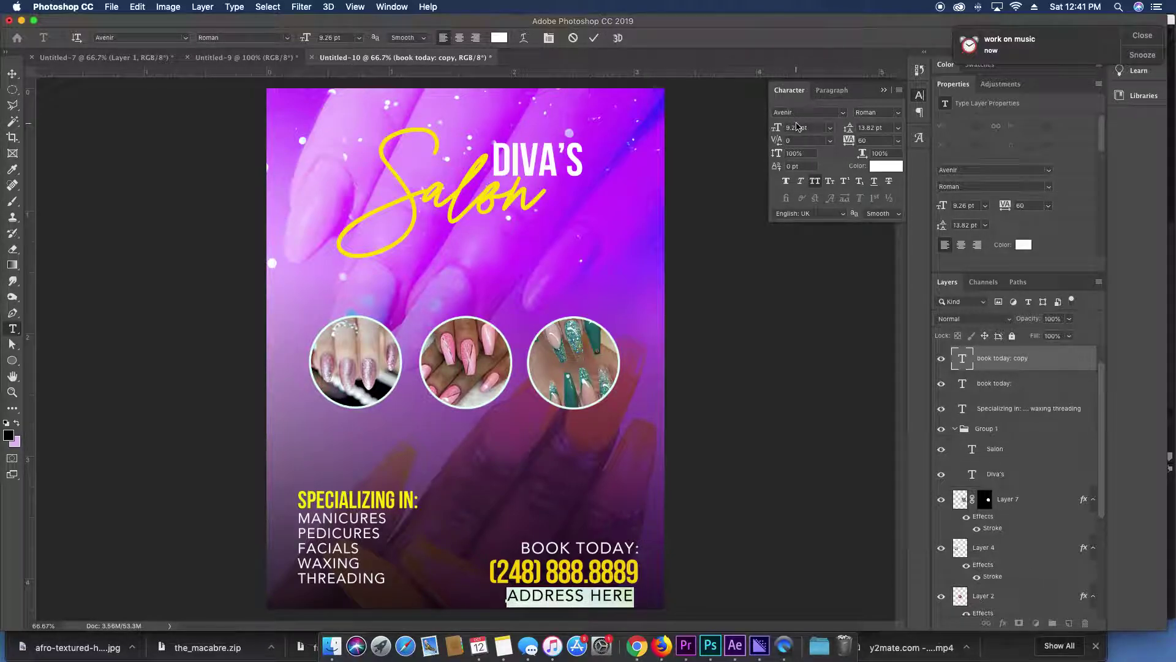
key("Down")
key("Down")
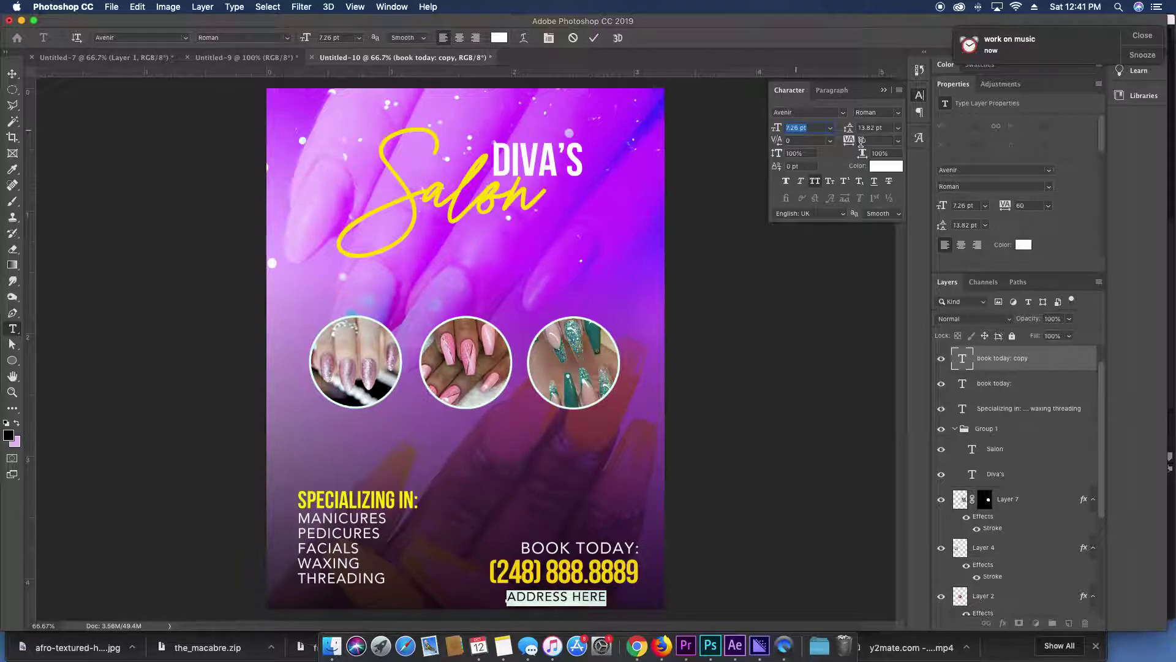
key("Up")
key("Up")
key("Up")
key("Up")
key("Up")
key("Up")
key("Up")
key("Up")
key("Up")
key("Up")
key("Up")
key("Up")
key("Up")
key("Up")
key("Up")
key("Up")
key("Up")
key("Up")
key("Up")
key("Up")
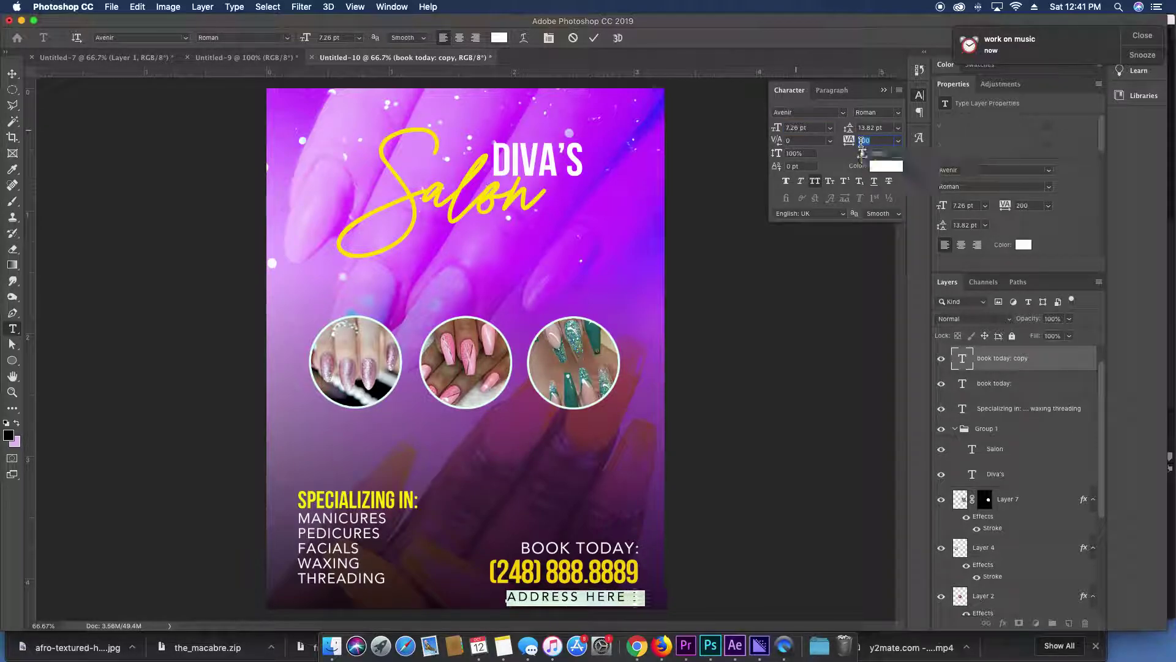
key("super+Return")
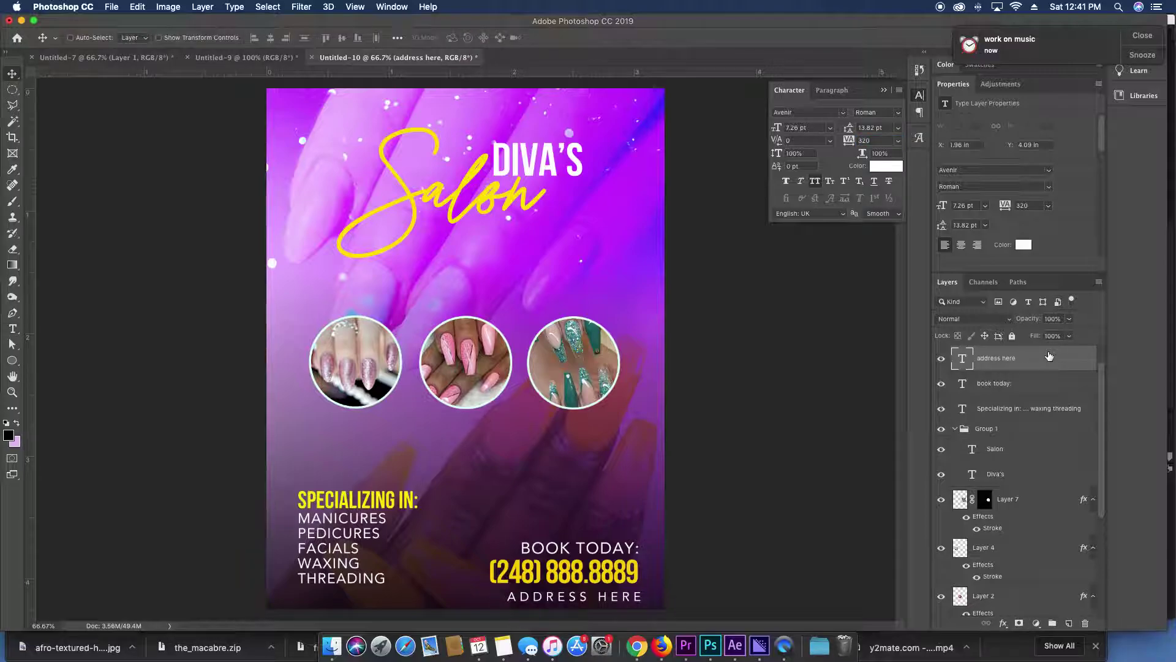
Nudge the address and BOOK TODAY lines slightly up, adding the phone number to the selection.
key("Left")
key("Left")
key("Left")
key("Left")
key("Left")
key("Left")
key("Left")
key("Left")
key("Left")
key("Left")
key("Left")
key("Left")
key("Left")
key("Left")
key("Left")
key("Up")
key("Up")
key("Up")
key("Up")
key("Up")
key("Up")
key("Up")
key("Up")
key("Up")
key("Up")
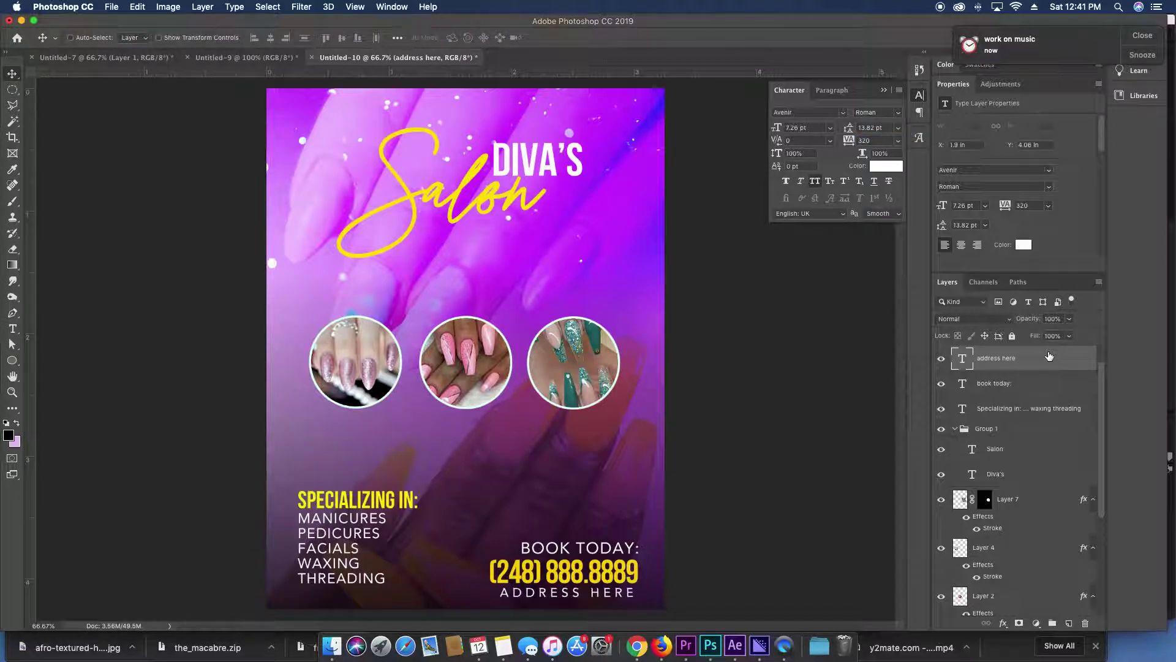
left_click(582, 554, "shift")
key("Up")
key("Up")
key("Up")
key("Up")
key("Up")
key("Up")
key("Up")
key("Up")
key("Up")
key("Up")
key("Up")
key("Up")
left_click_drag(606, 566, 609, 561)
left_click(610, 560, "shift")
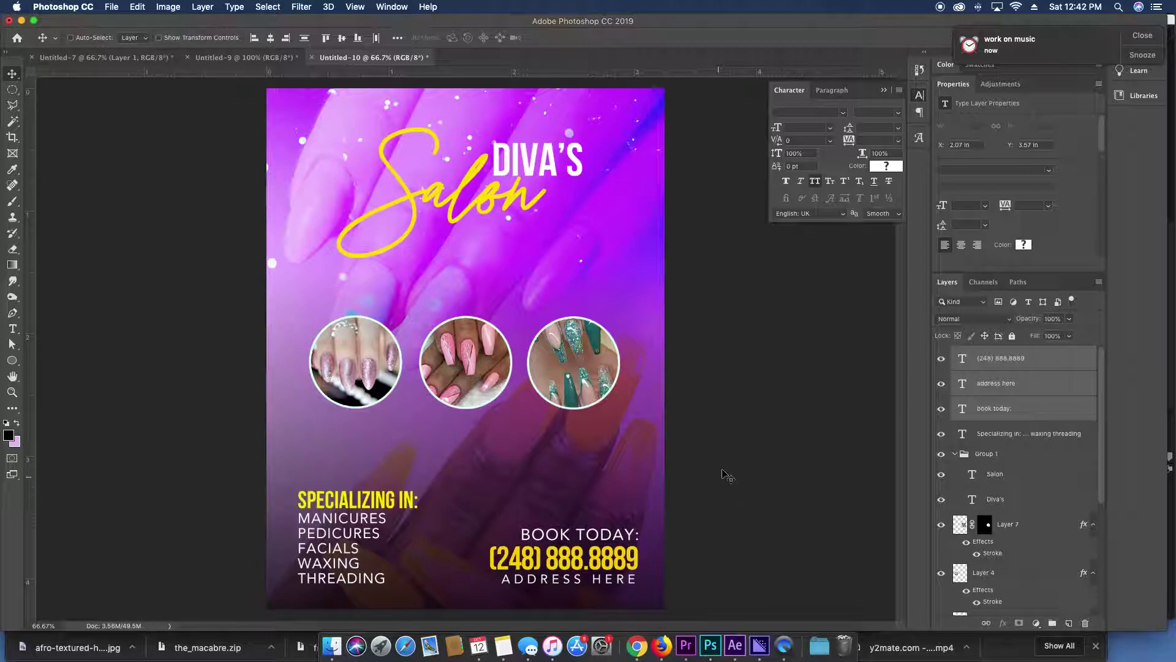
Duplicate the Layer 5 dark gradient, flip the copy vertically and move it to the flyer's top.
key("super+minus")
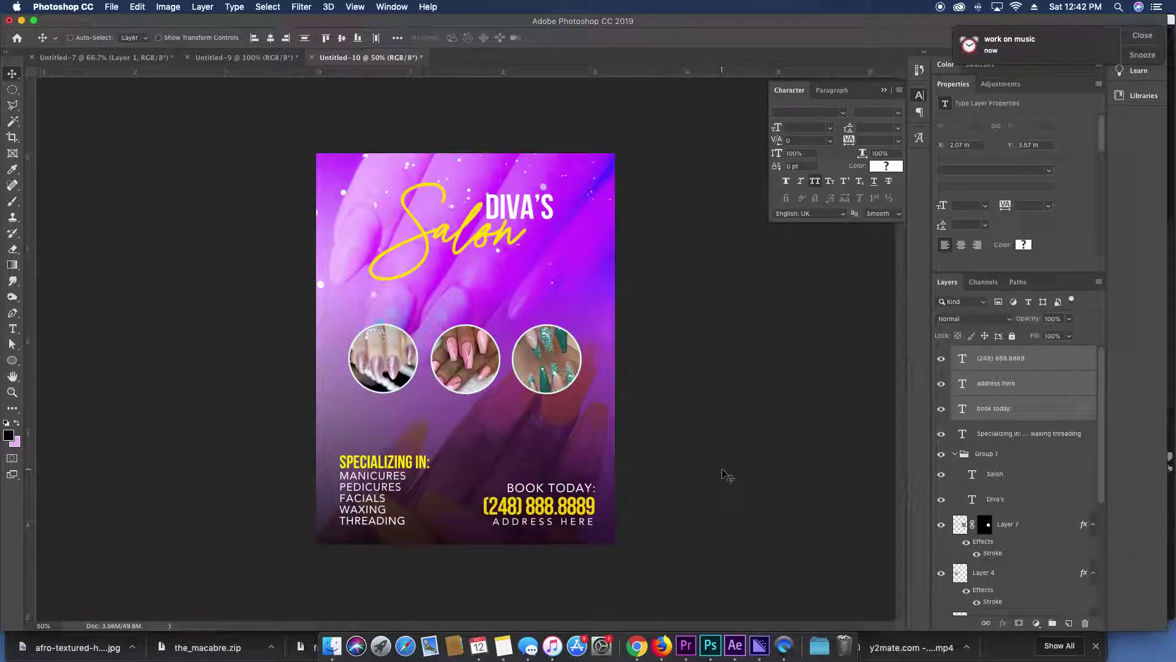
scroll(1013, 521, "down", 5)
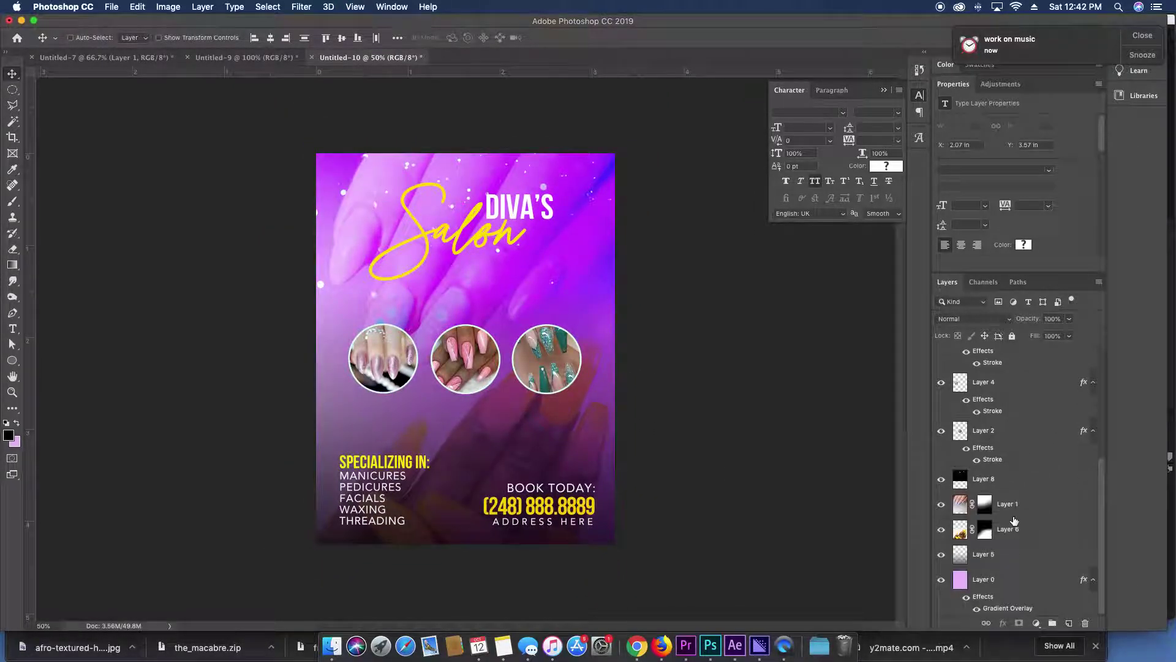
left_click(1015, 555)
key("super+j")
key("super+t")
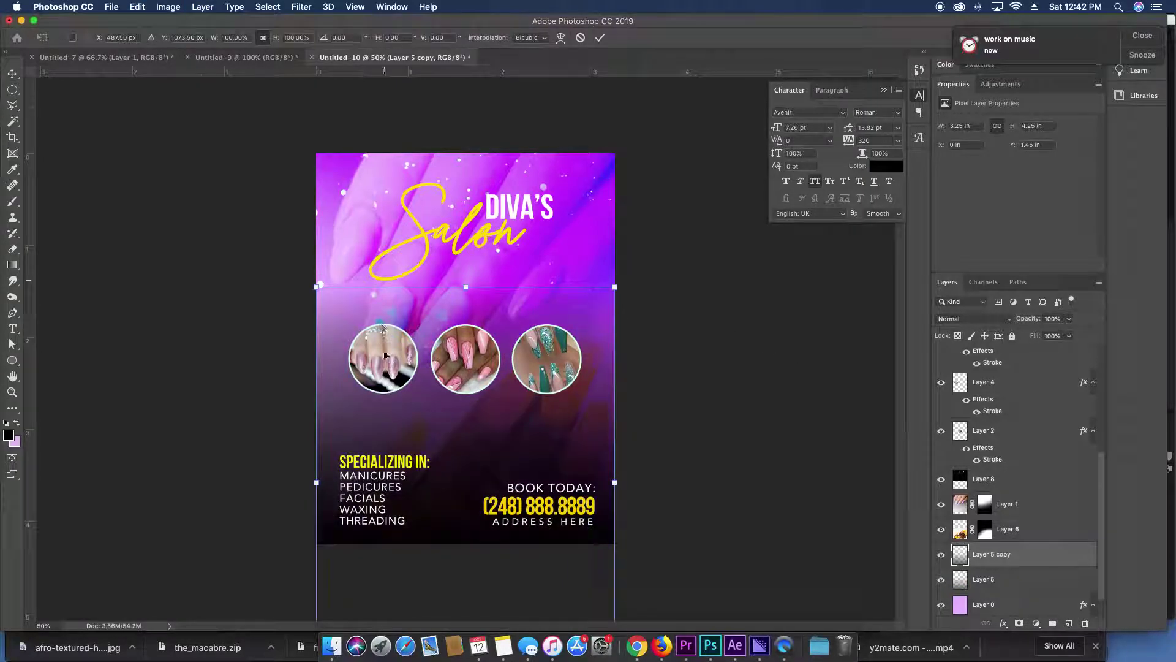
right_click(481, 435)
left_click(510, 602)
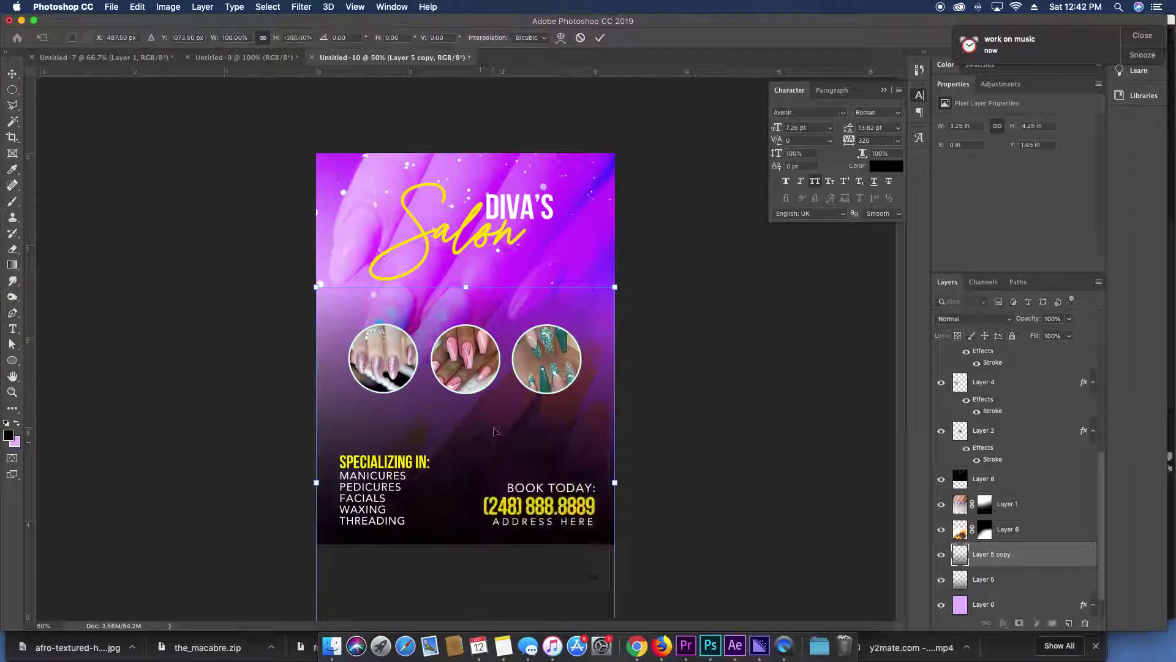
key("Return")
left_click_drag(526, 510, 526, 178)
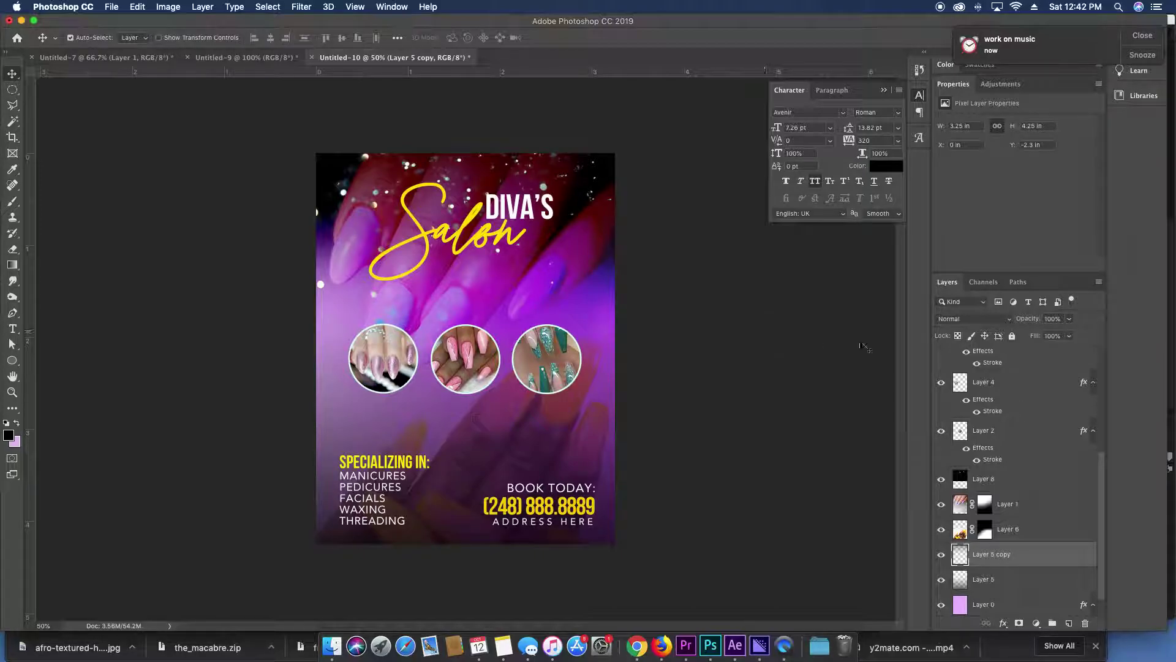
On a new layer, paint a soft lavender dab over the title with a ~316 px brush.
key("alt+period")
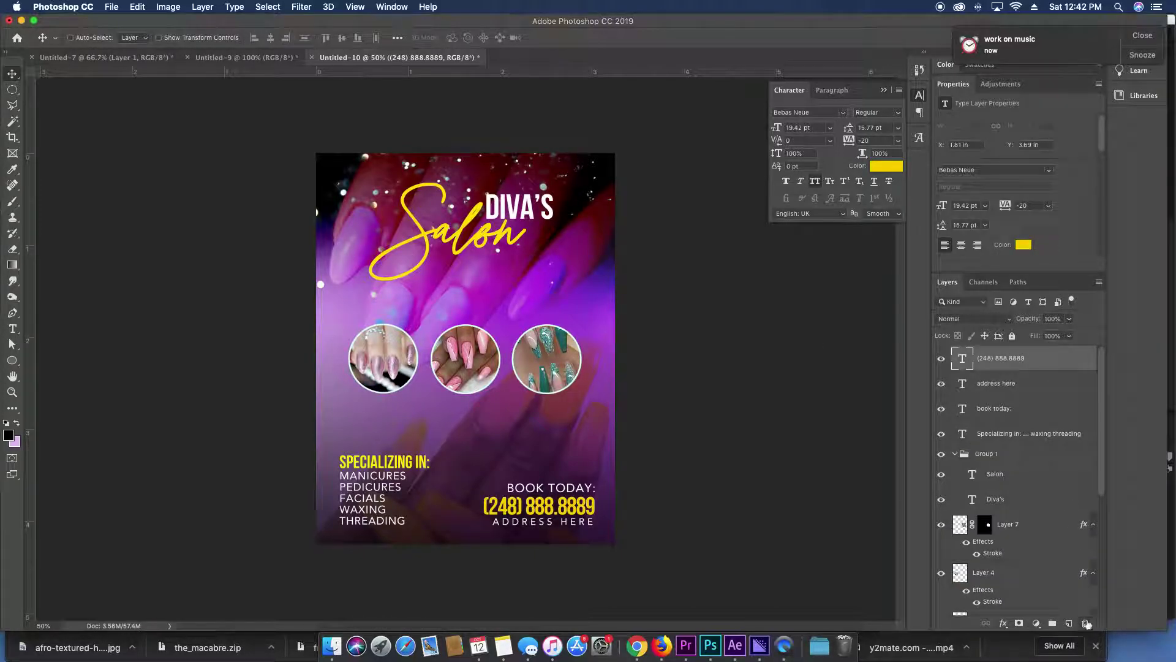
left_click(1069, 623)
key("b")
right_click(554, 256)
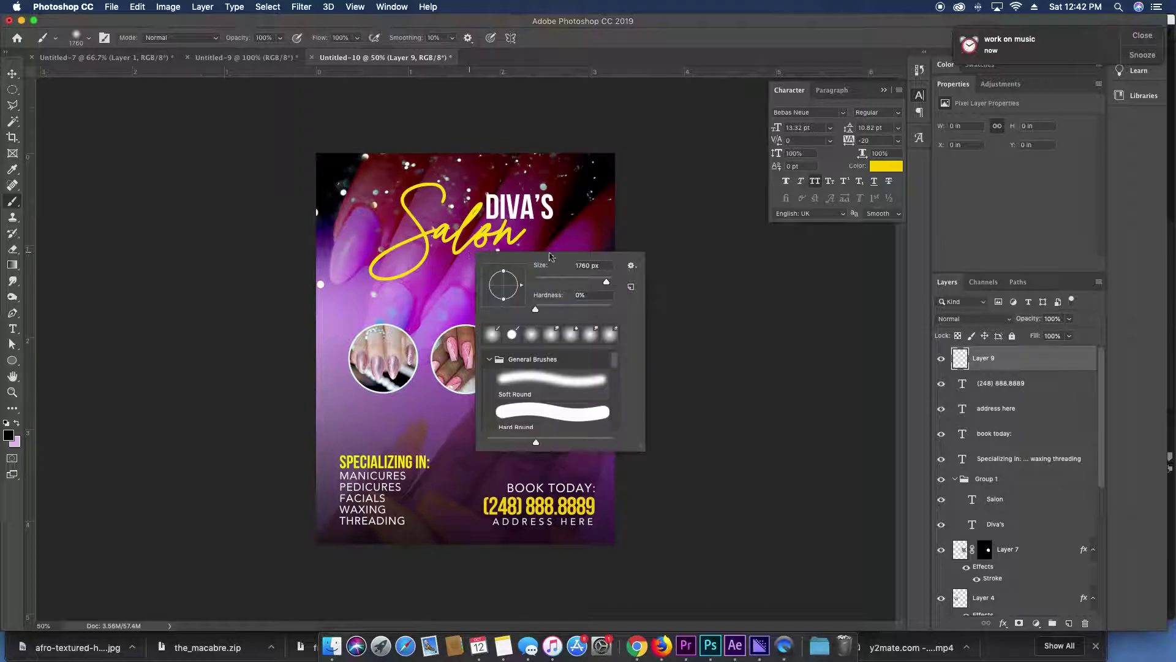
mouse_move(586, 282)
left_mouse_down()
mouse_move(574, 284)
mouse_move(599, 281)
left_mouse_up()
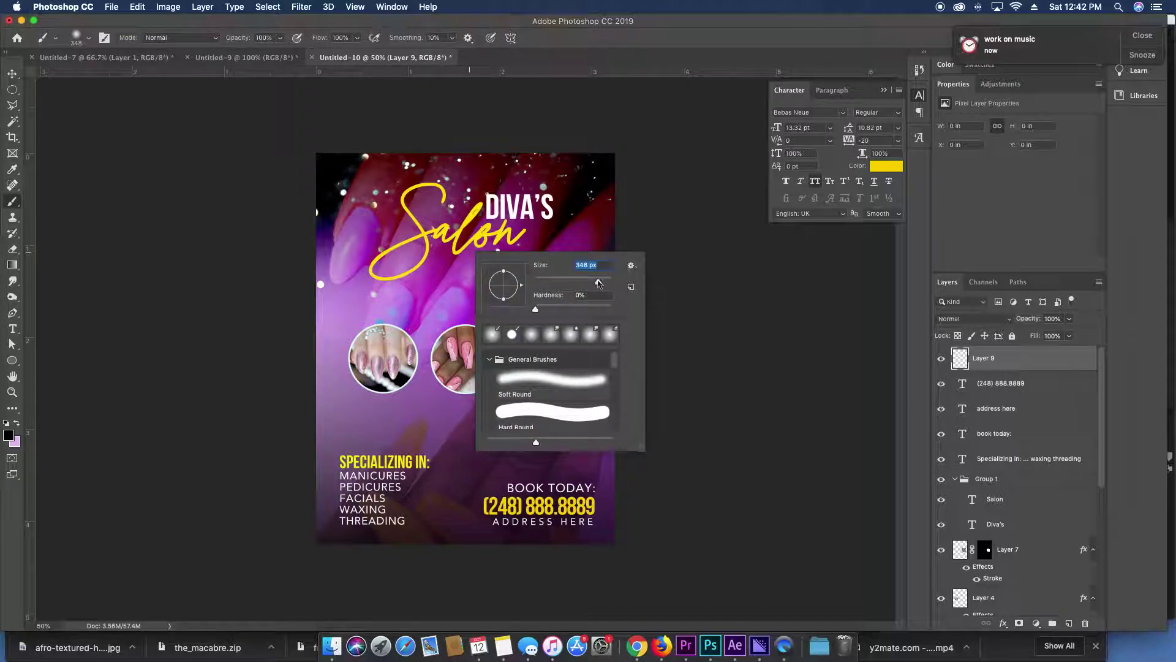
left_click_drag(465, 245, 491, 223)
key("super+z")
key("x")
left_click(484, 217)
Set the glow layer to Screen, scale it to about 77% and place it over Salon.
key("v")
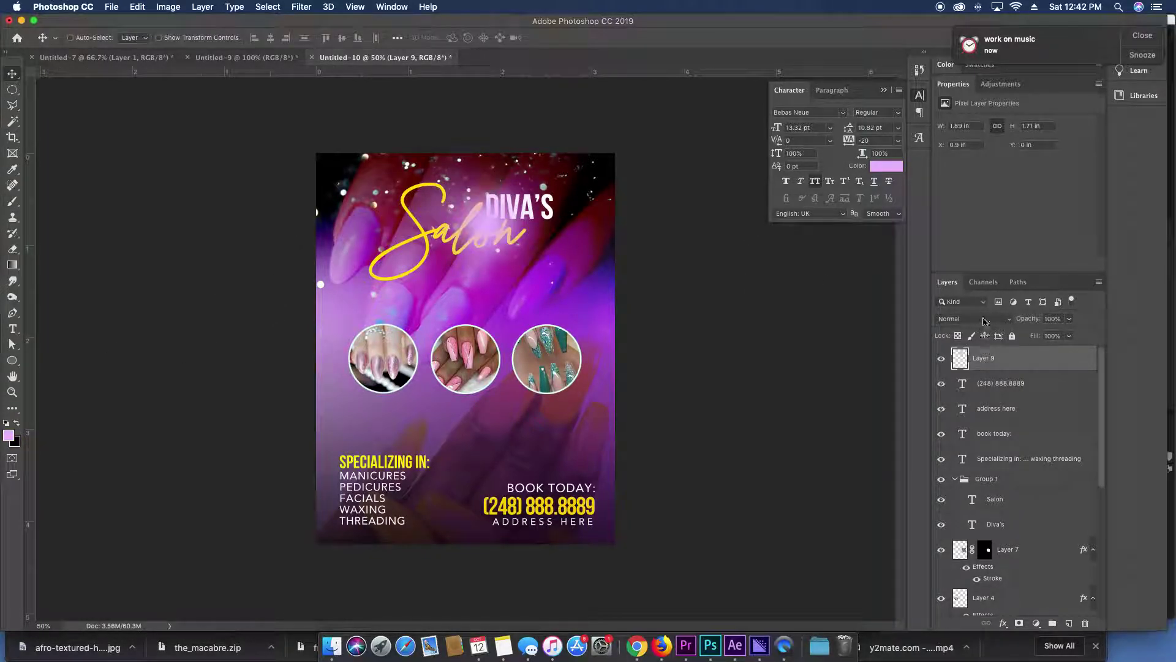
left_click(984, 321)
left_click(965, 409)
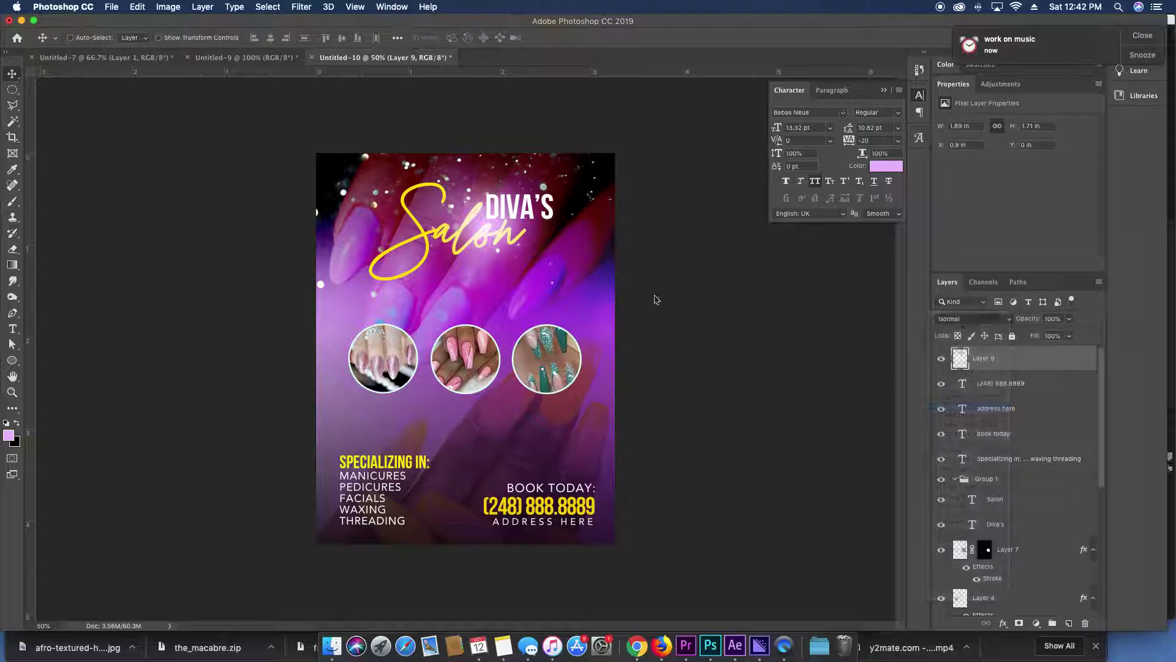
mouse_move(531, 262)
left_mouse_down()
mouse_move(502, 245)
mouse_move(533, 251)
mouse_move(519, 253)
left_mouse_up()
key("cmd+t")
left_click_drag(564, 153, 478, 232)
key("Return")
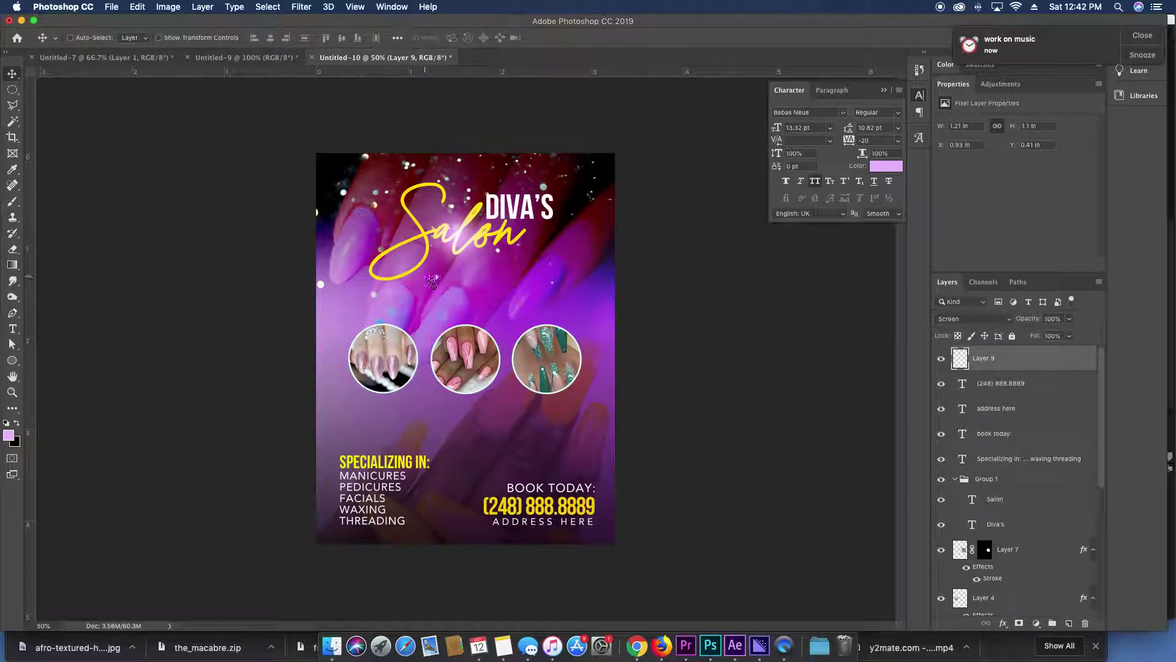
left_click_drag(432, 282, 503, 259)
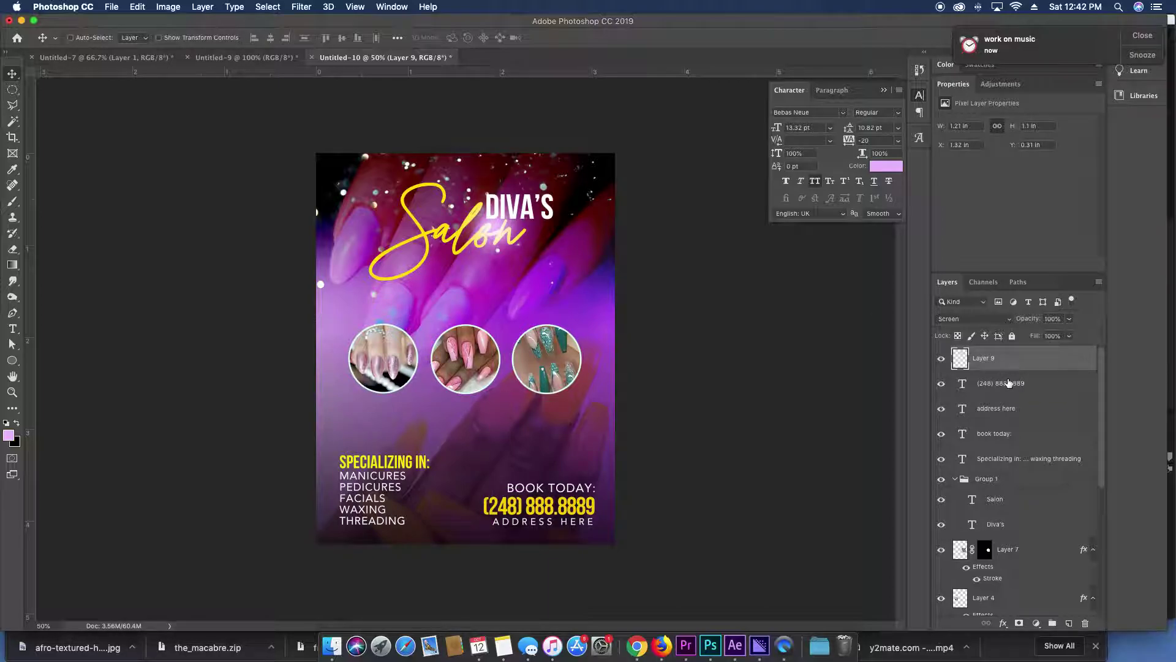
key("super+equal")
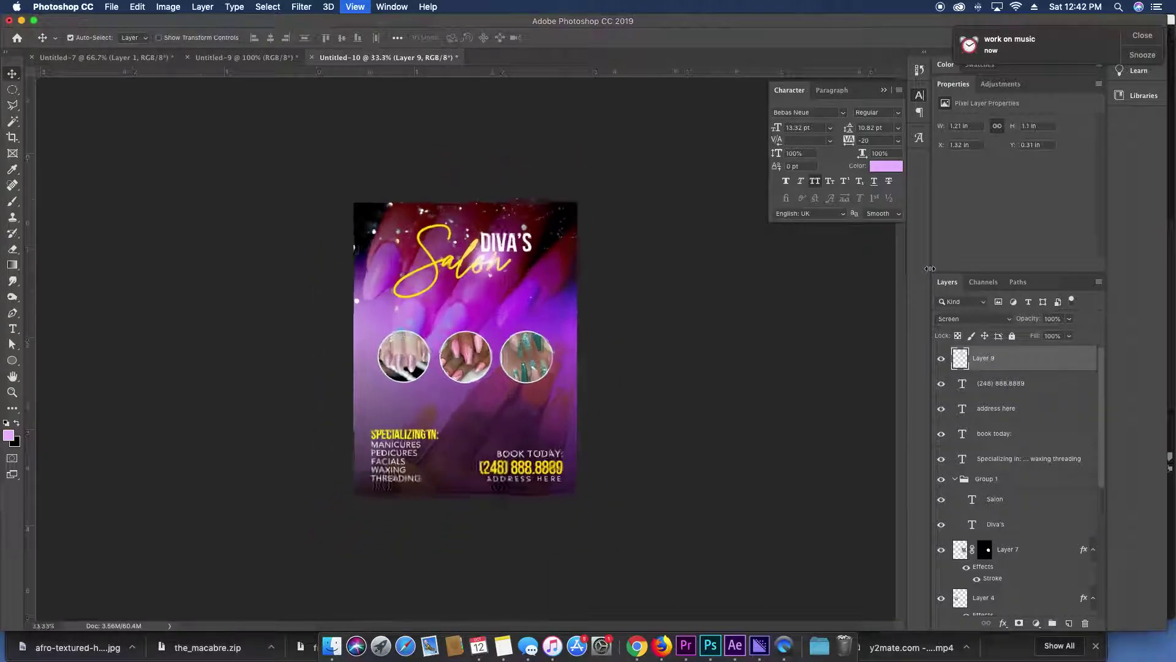
key("super+minus")
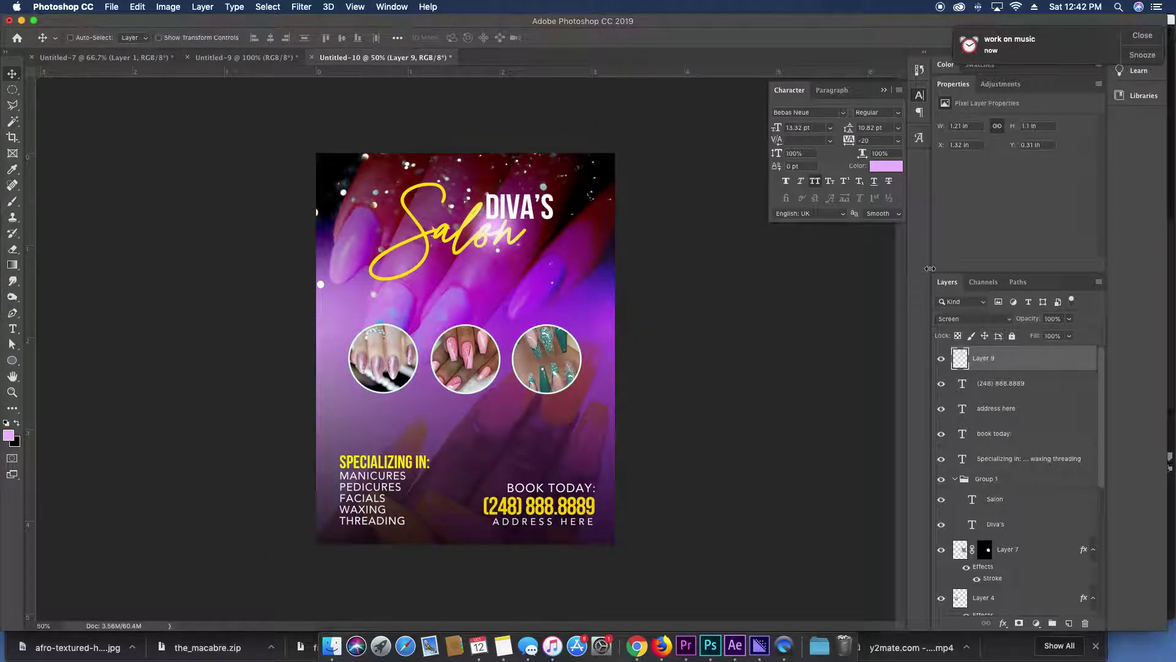
left_click(511, 348, "super")
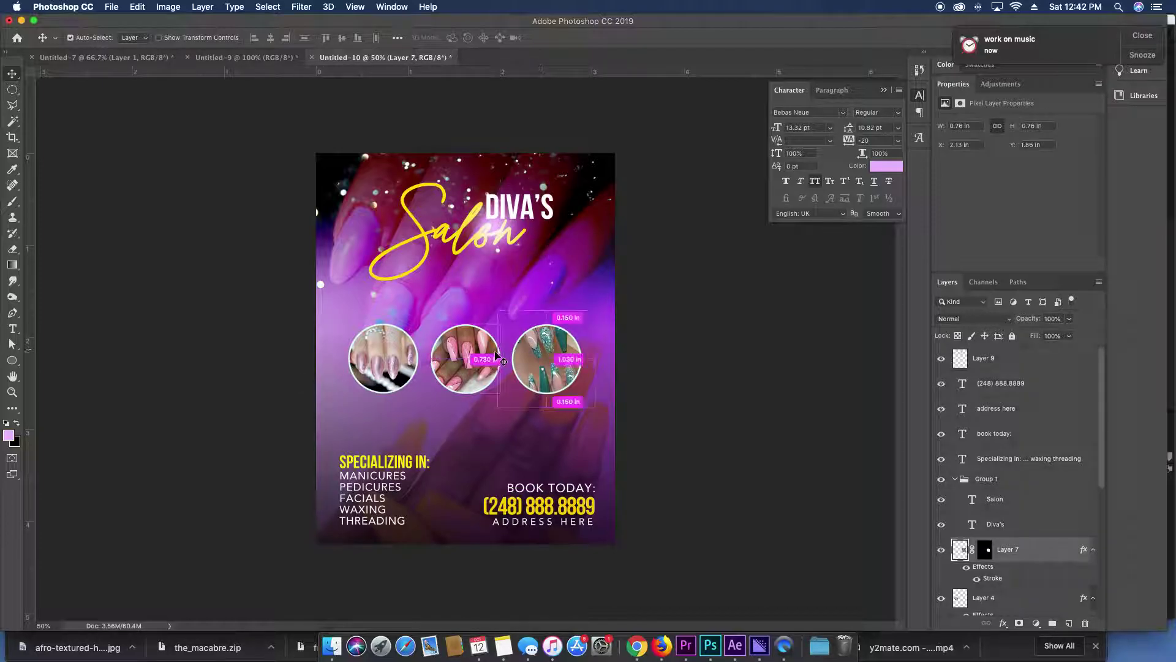
left_click(467, 362, "super")
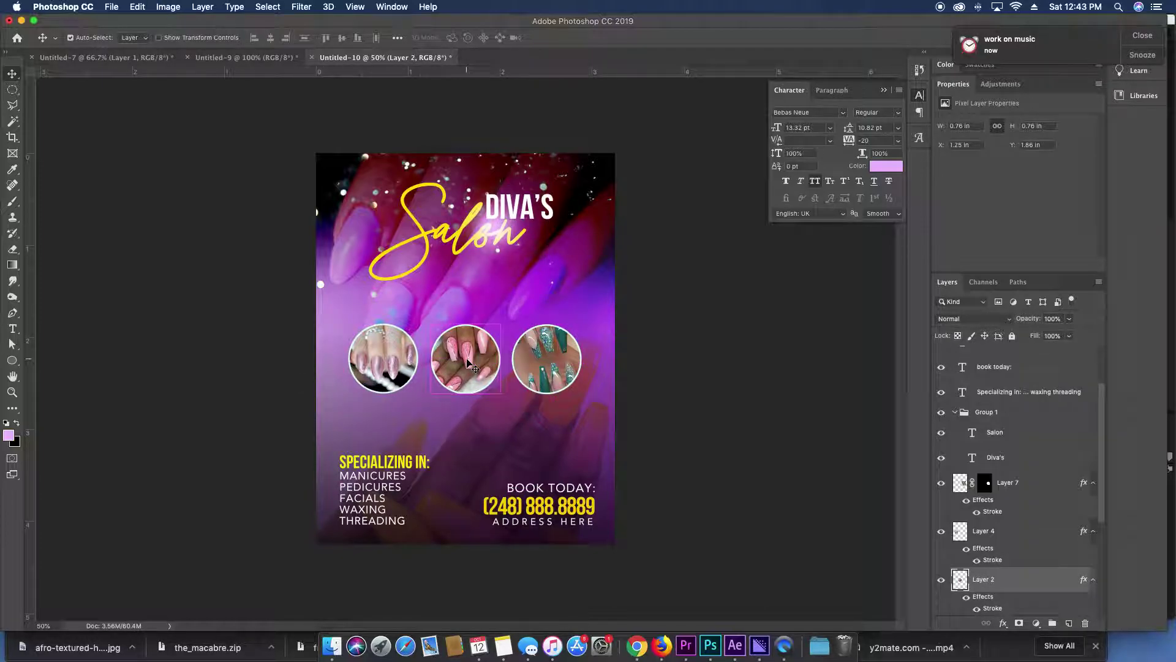
left_click(406, 363, "super")
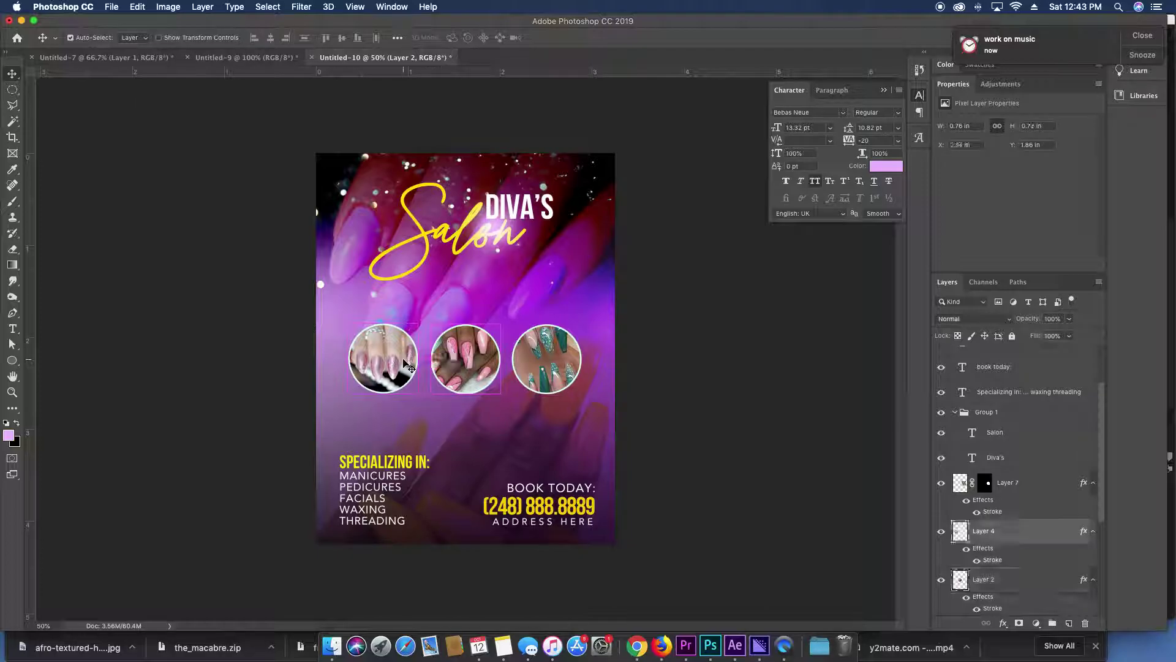